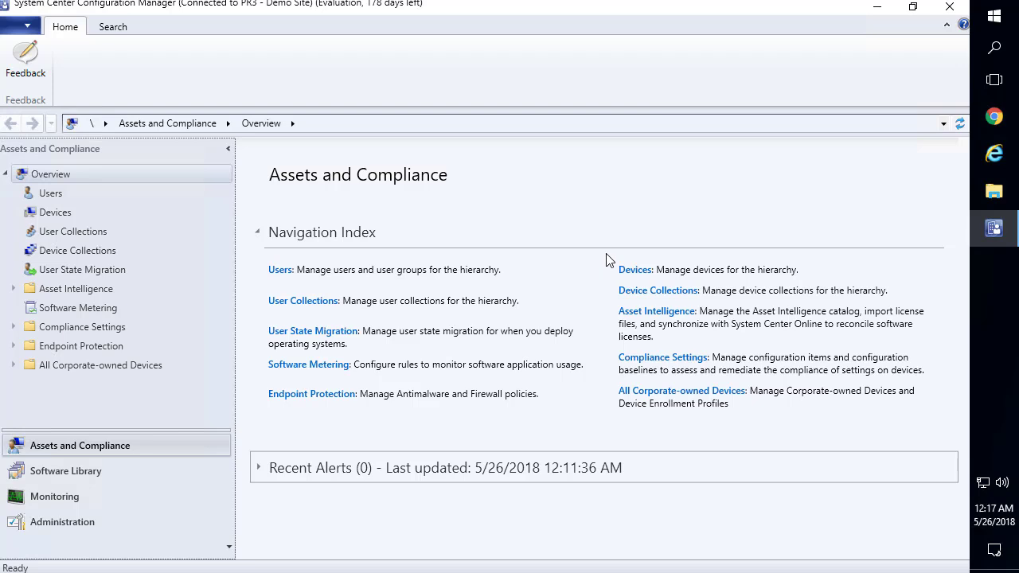
Launch Reporting Services Configuration Manager from a Start search for 'repo' with administrator rights
left_click(1002, 18)
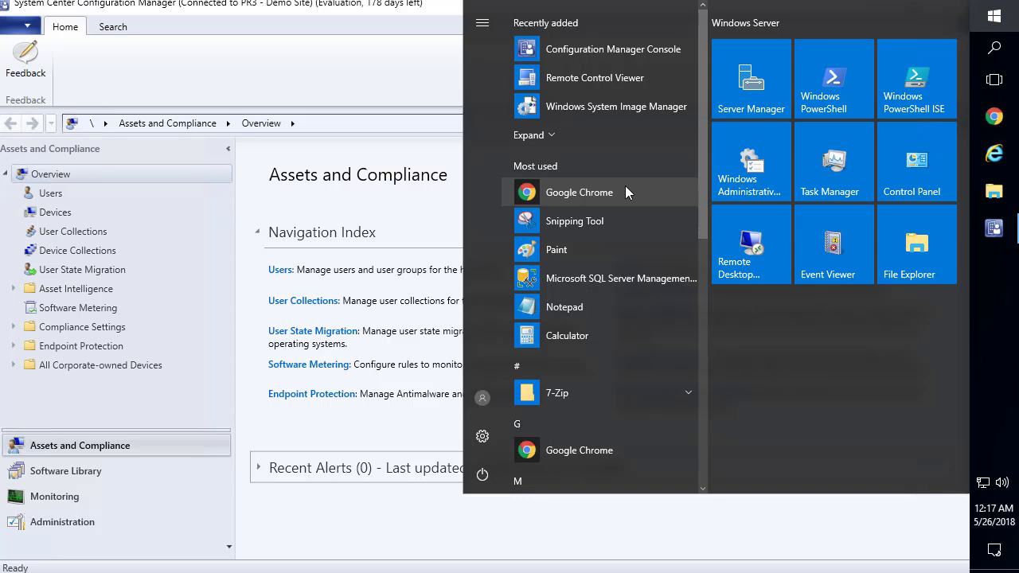
type("repo")
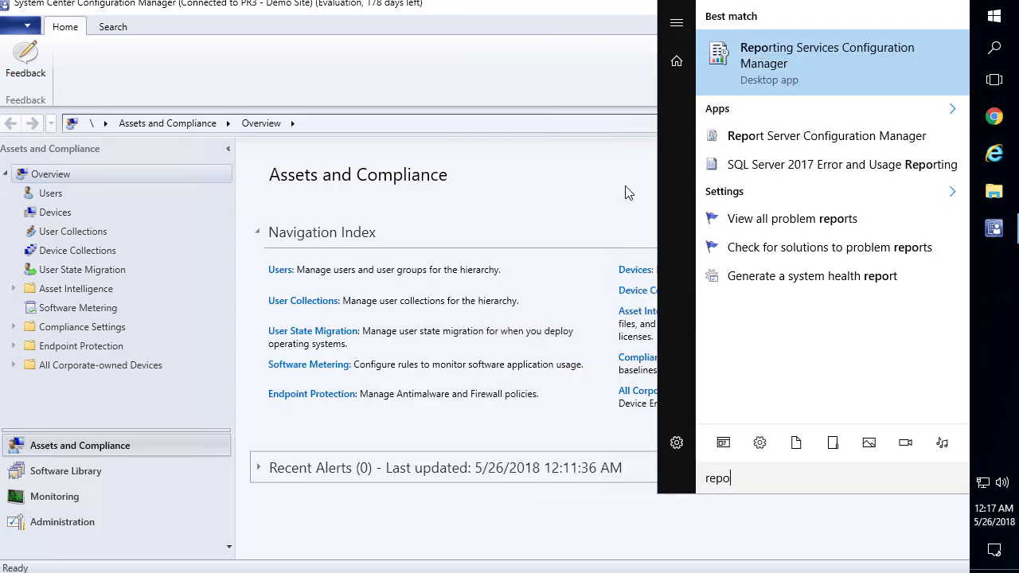
key("Return")
key("Left")
key("Return")
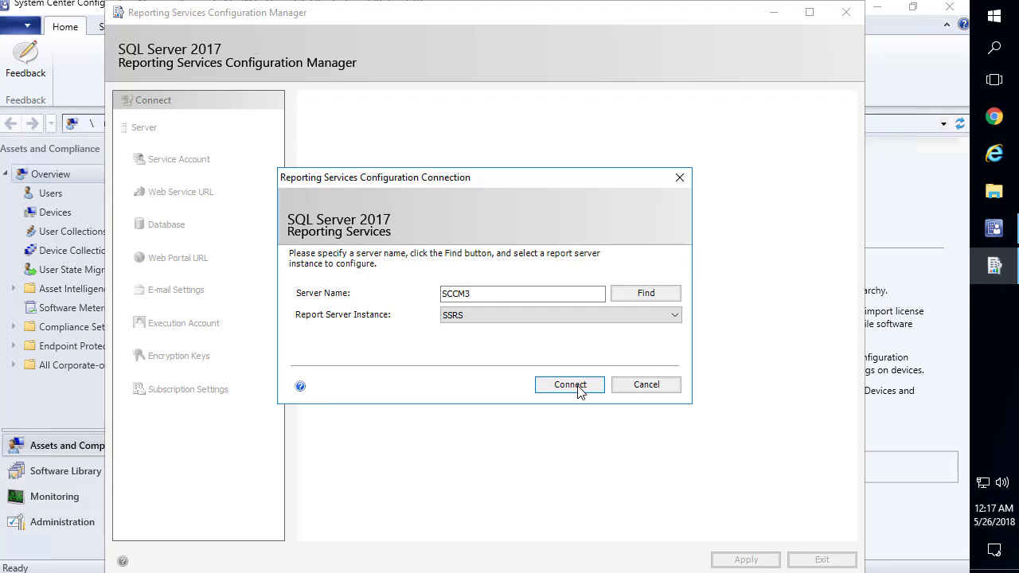
Connect to the SCCM3\SSRS instance, maximize the window and view the service account settings
left_click(579, 390)
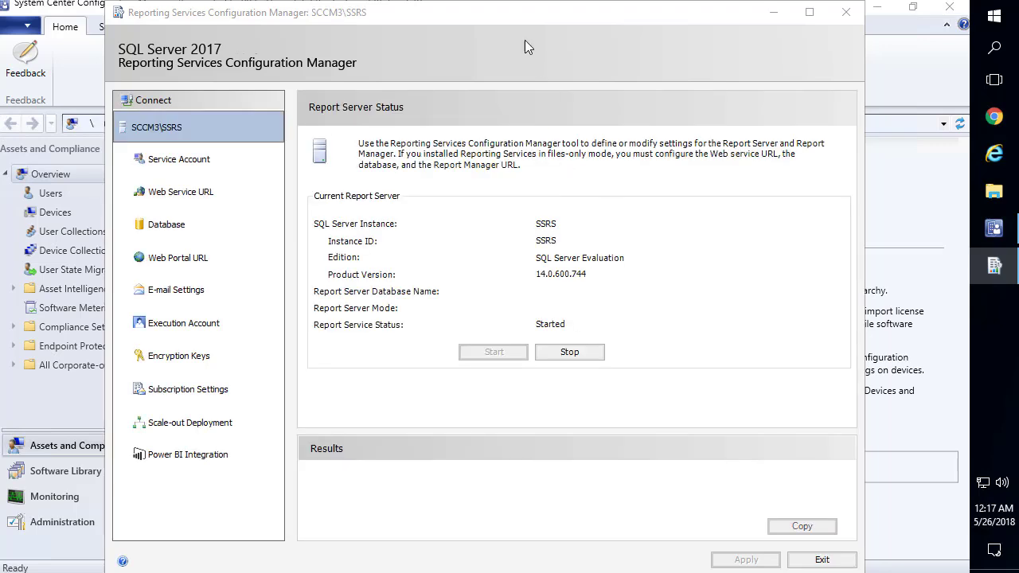
double_click(508, 13)
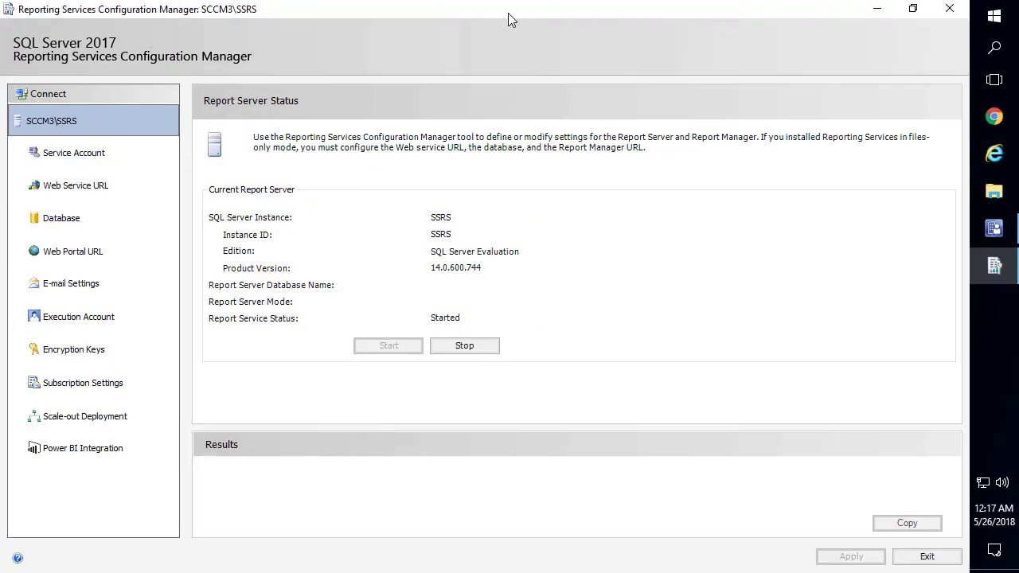
left_click(96, 158)
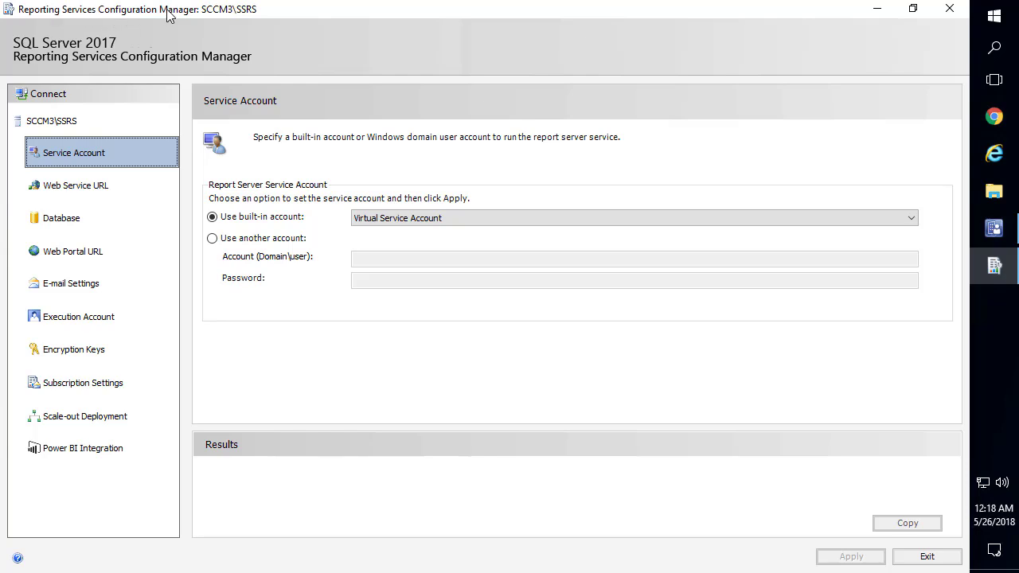
Remove '_SSRS' so the web service virtual directory is ReportServer, apply it, and open the Database page
left_click(83, 191)
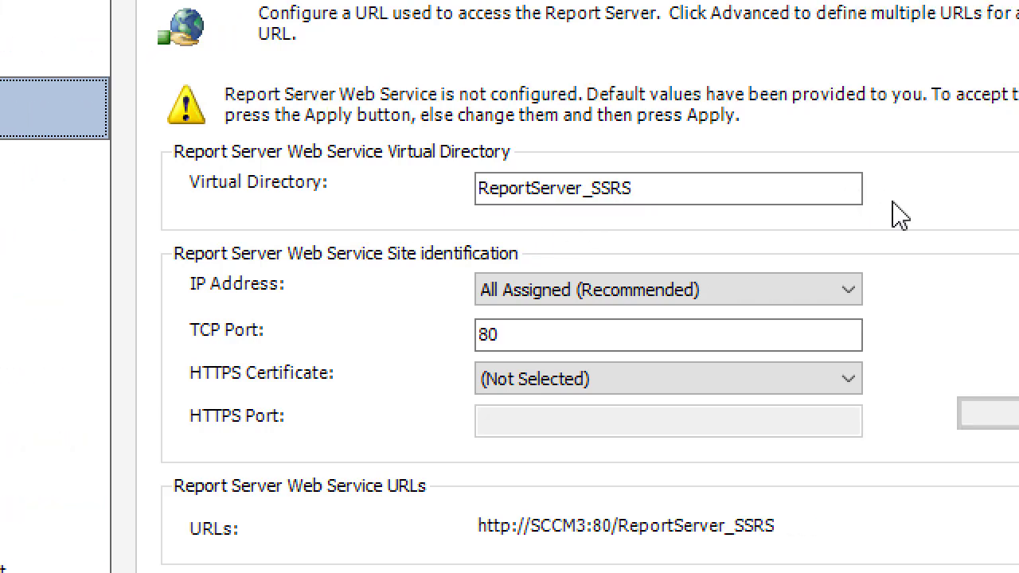
left_click(585, 194)
left_click_drag(582, 194, 656, 194)
key("BackSpace")
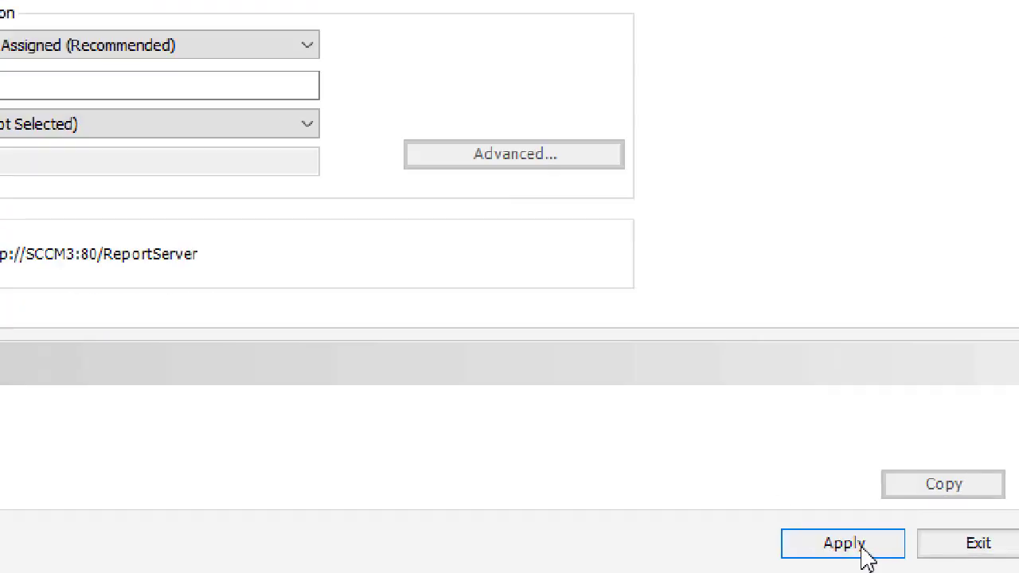
left_click(866, 555)
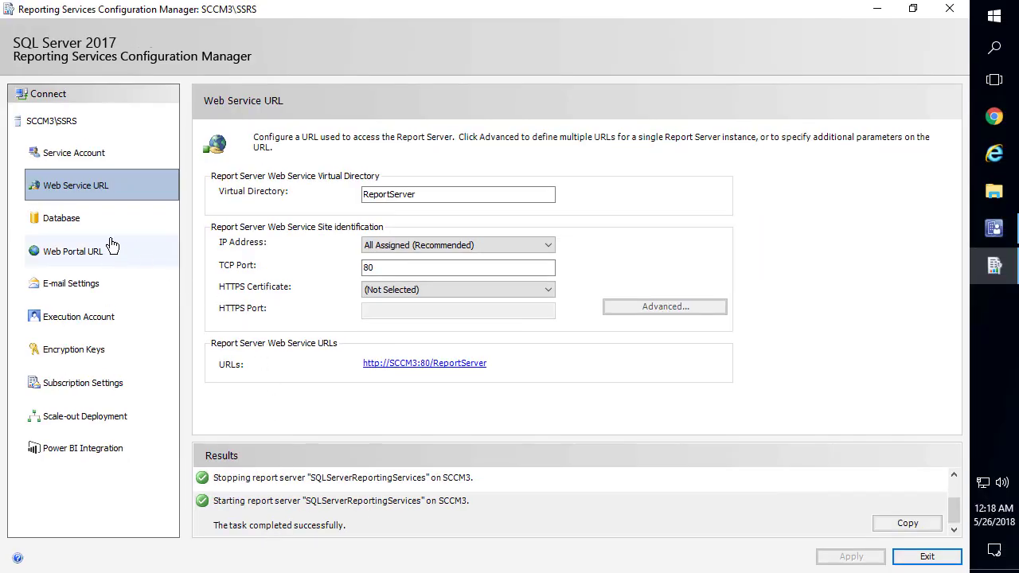
left_click(80, 228)
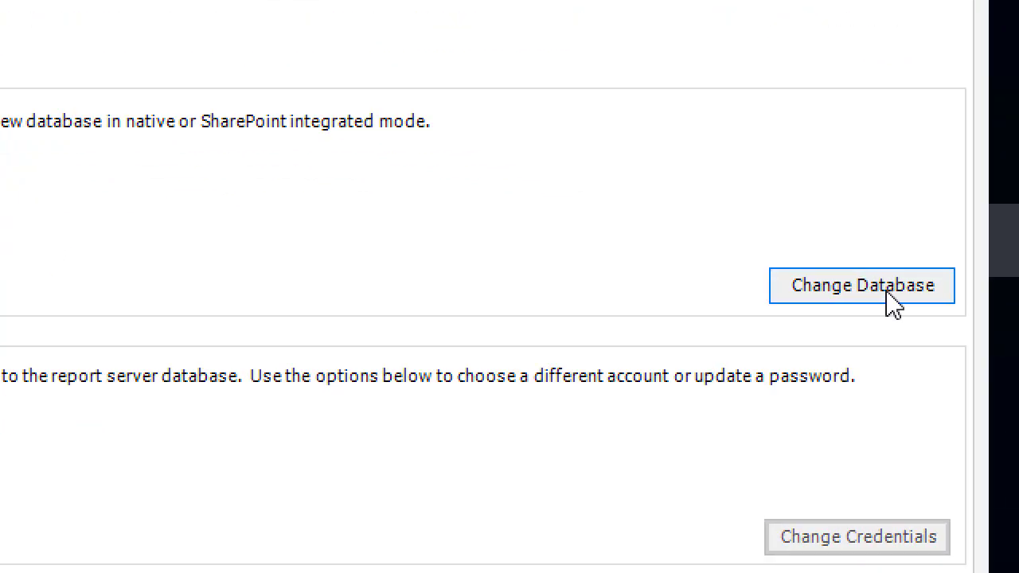
Start creating a new report server database and successfully test the connection to SCCM3
left_click(884, 301)
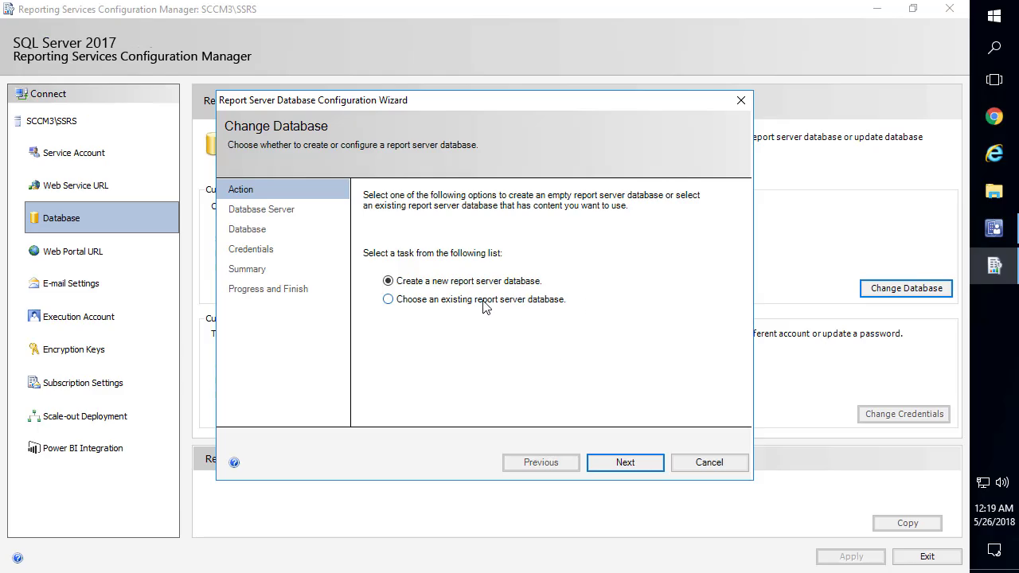
left_click(623, 465)
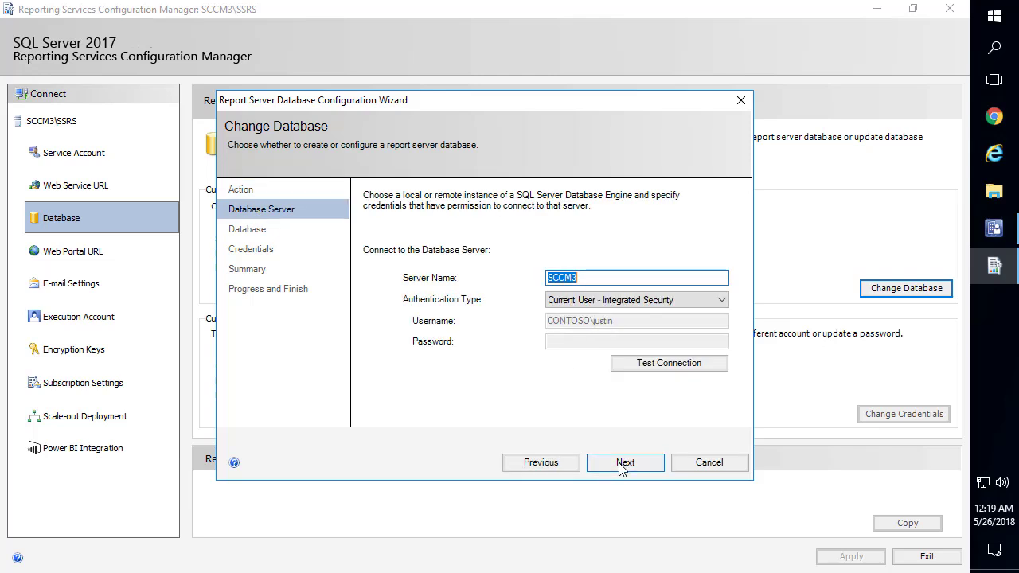
left_click(587, 277)
left_click_drag(587, 277, 534, 280)
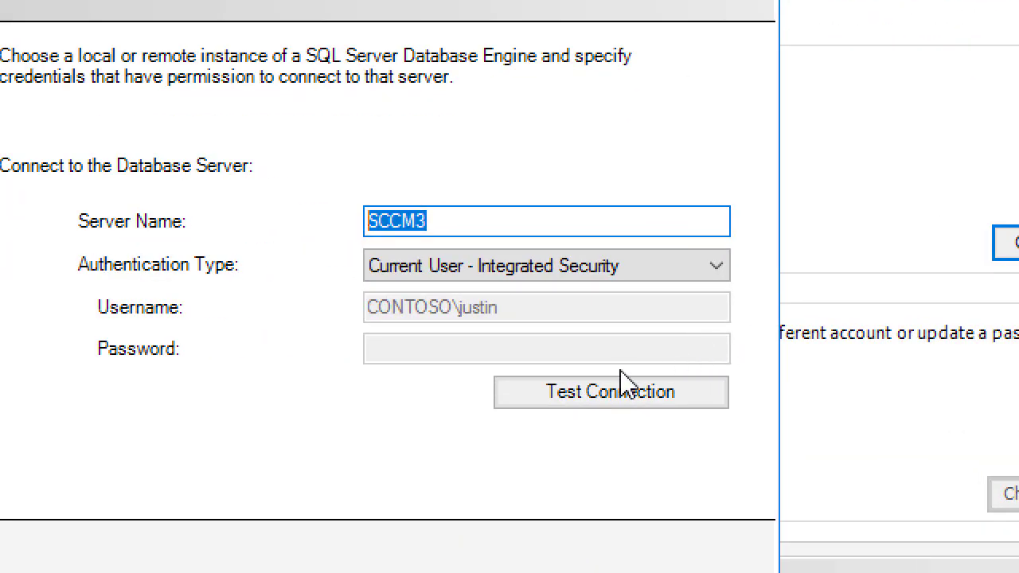
left_click(609, 394)
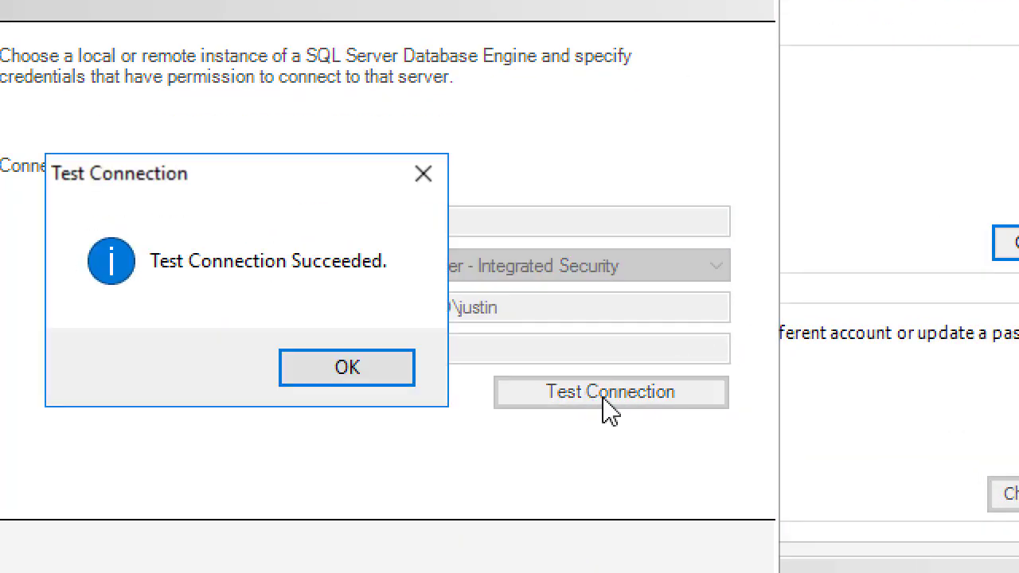
left_click(309, 387)
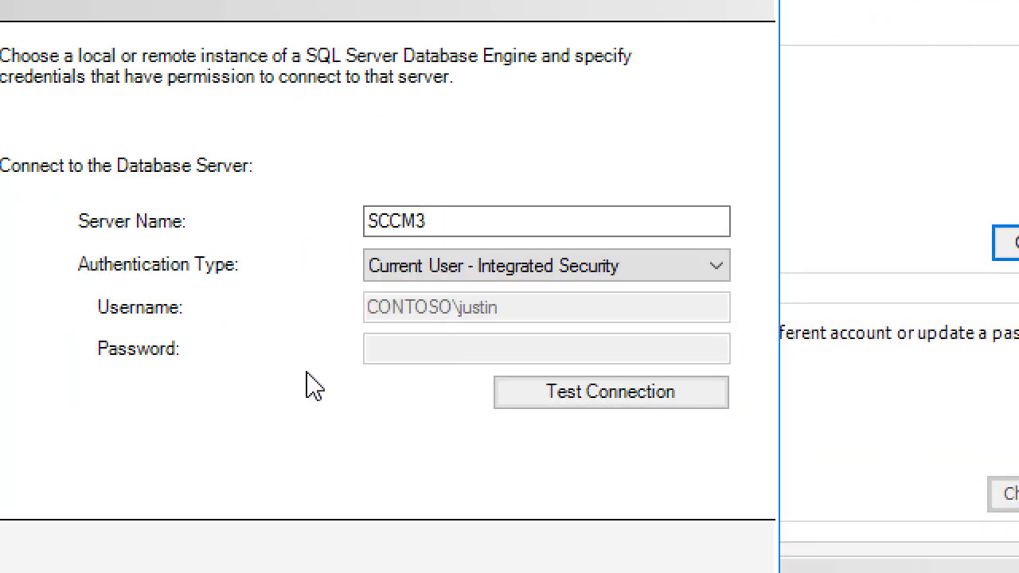
Accept the ReportServer database name and service credentials, then create the database
left_click(626, 462)
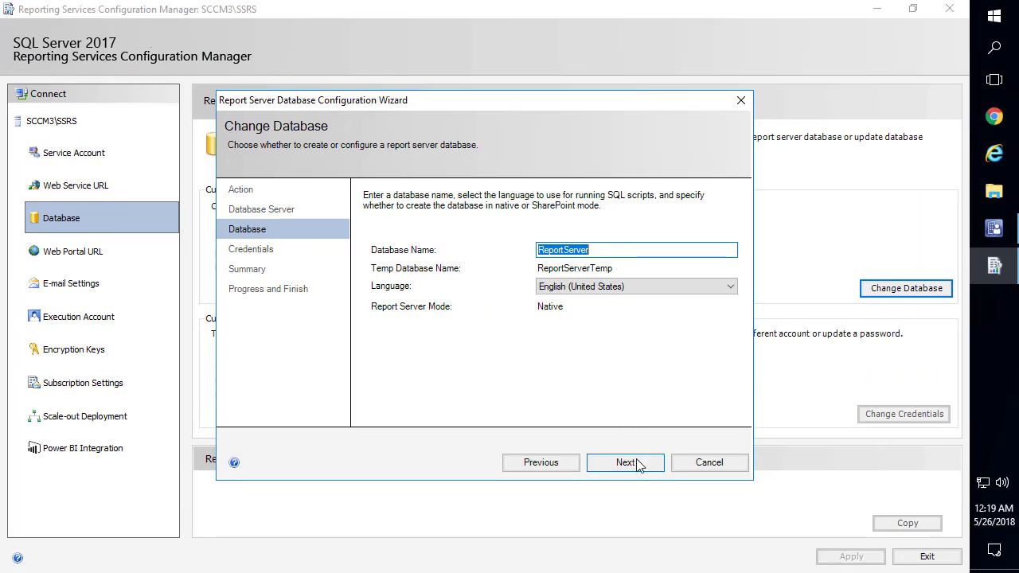
left_click(640, 463)
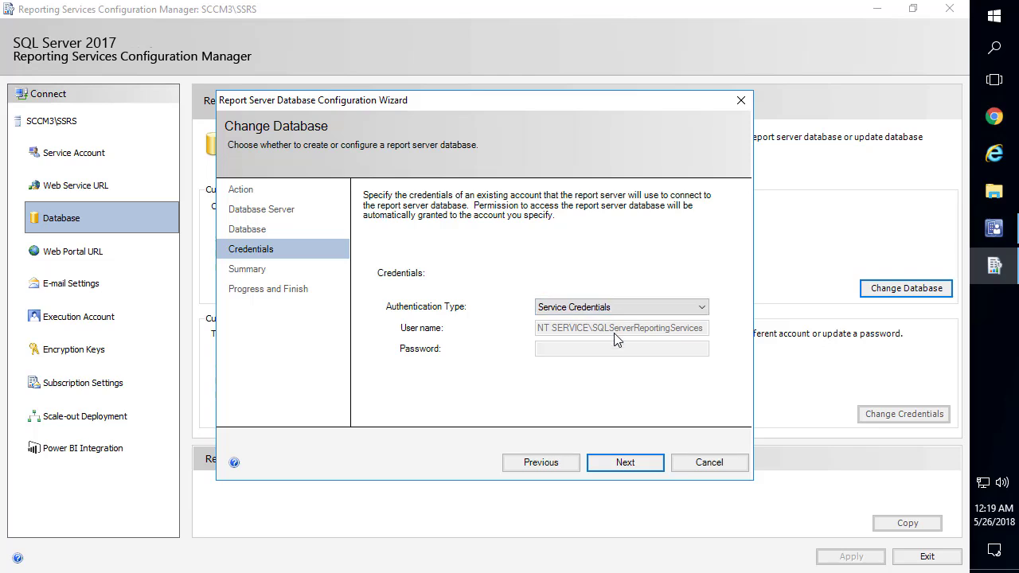
left_click(639, 463)
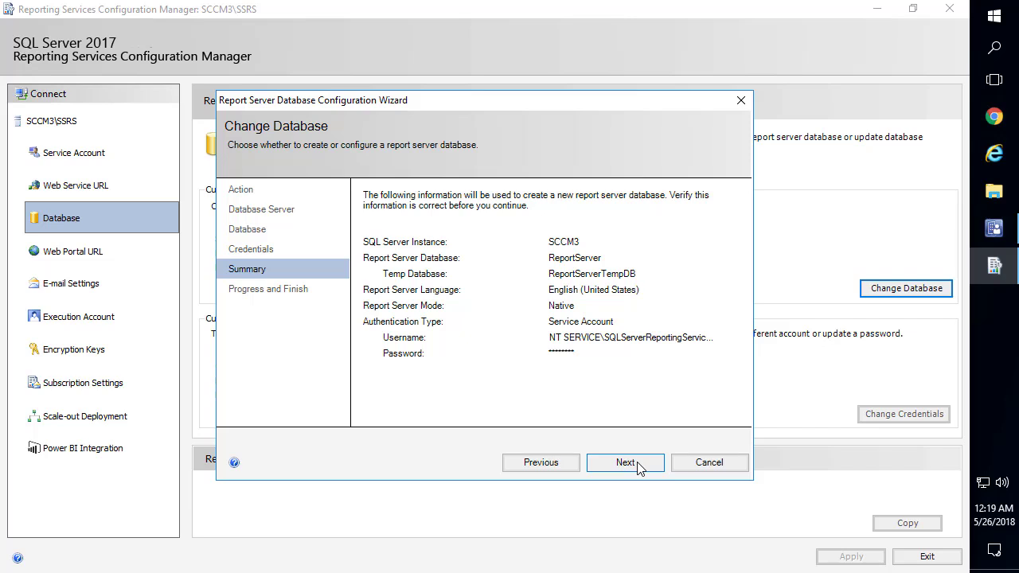
left_click(639, 464)
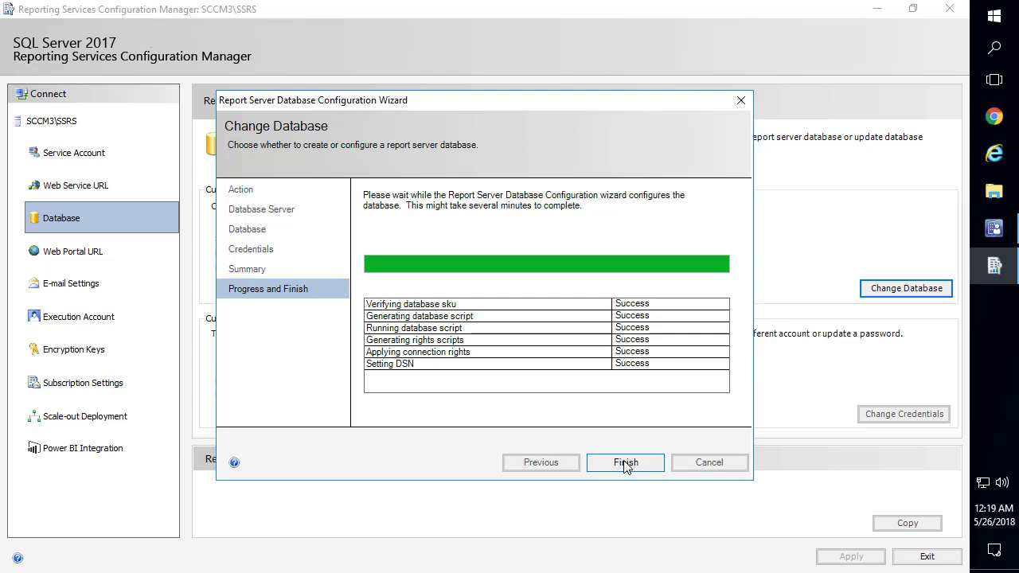
left_click(626, 462)
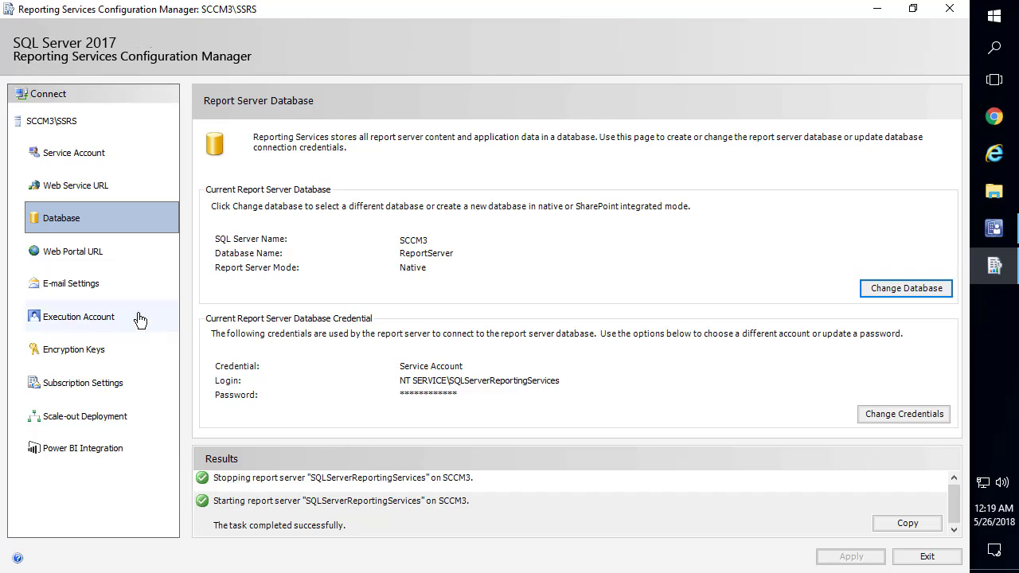
Remove '_SSRS' so the web portal virtual directory is Reports, apply it, and view E-mail Settings
left_click(92, 255)
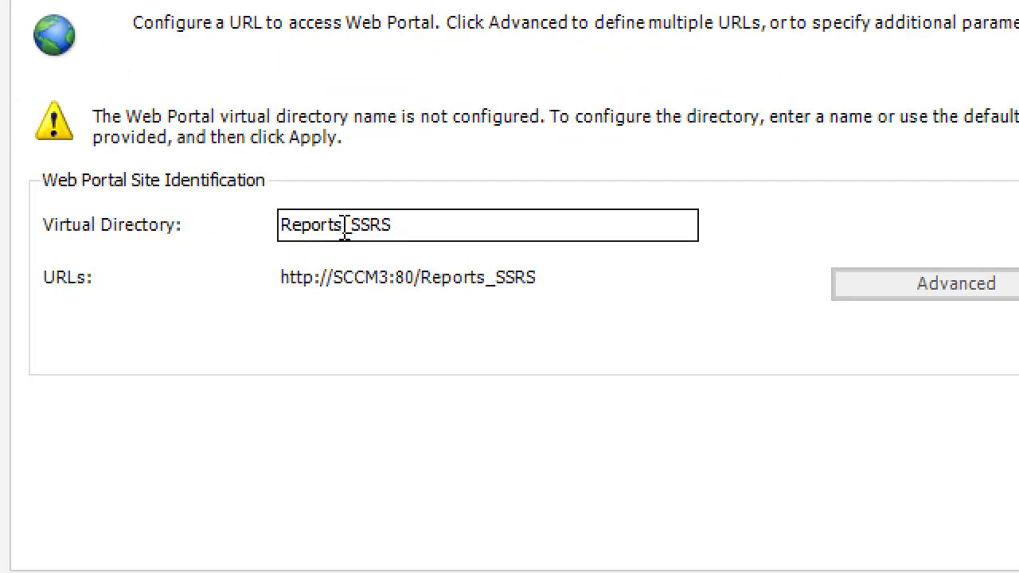
left_click_drag(344, 229, 478, 241)
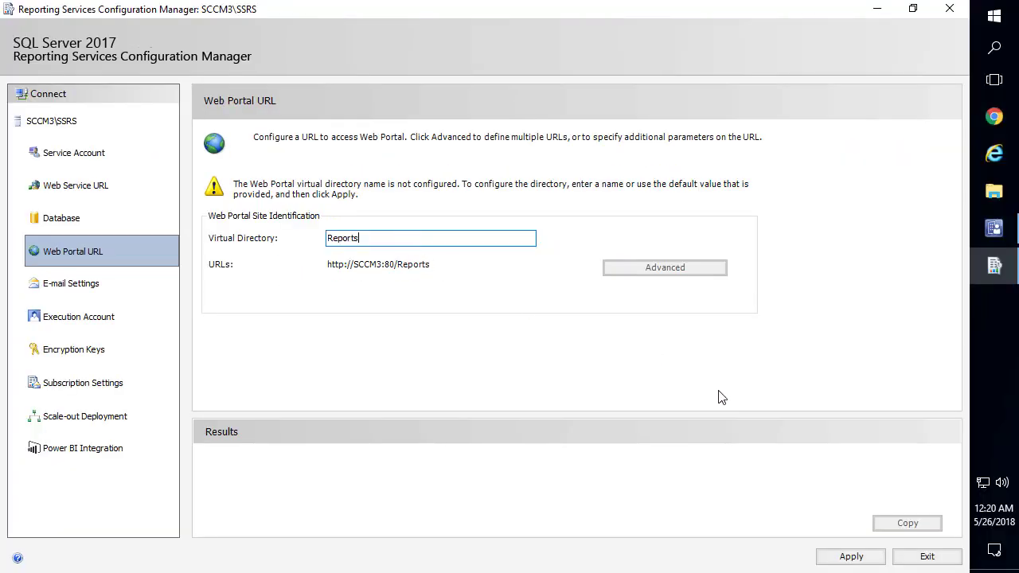
left_click(850, 559)
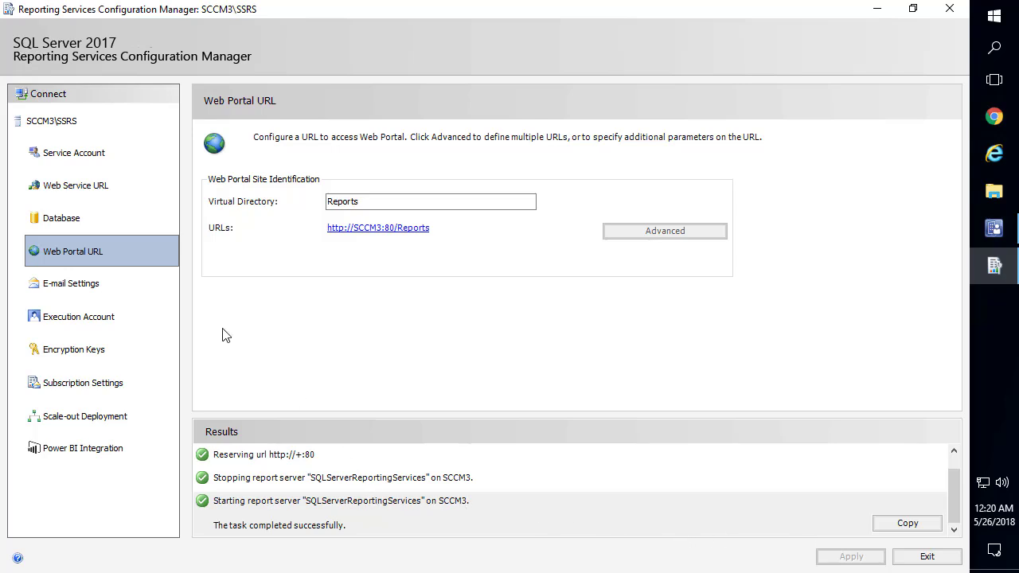
left_click(89, 290)
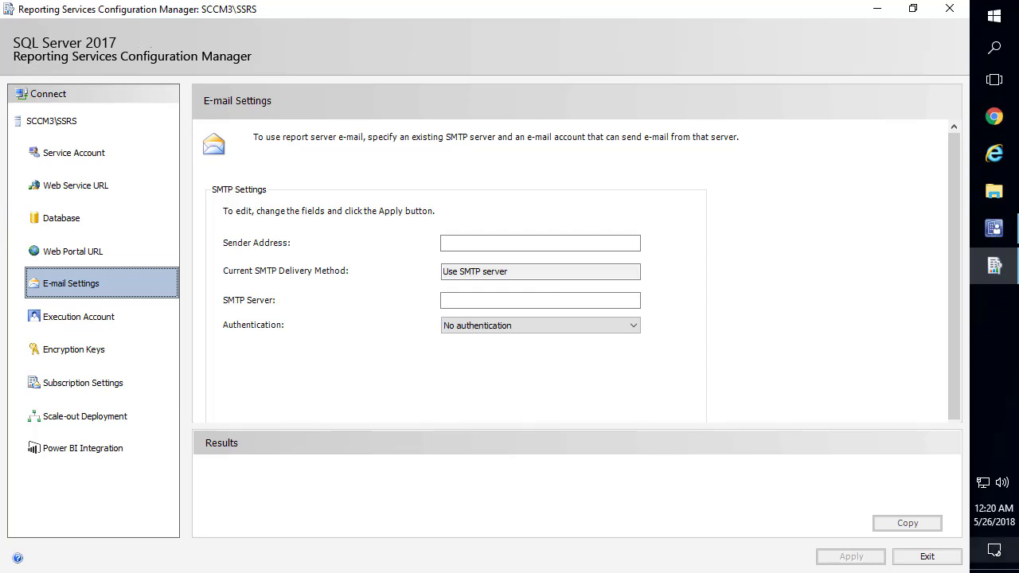
Close Reporting Services Configuration Manager and show Servers and Site System Roles under Administration > Site Configuration
left_click(927, 557)
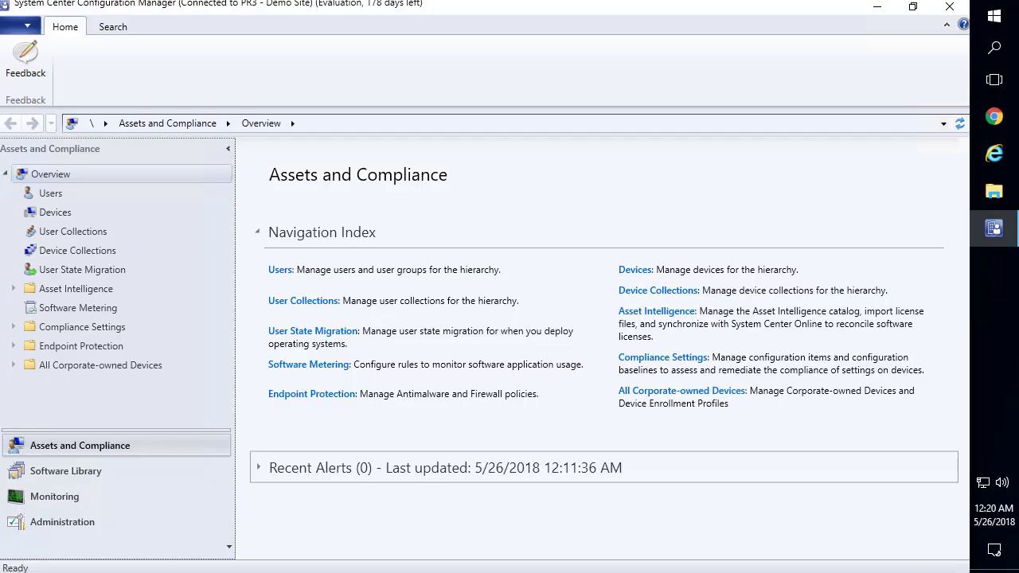
left_click(64, 523)
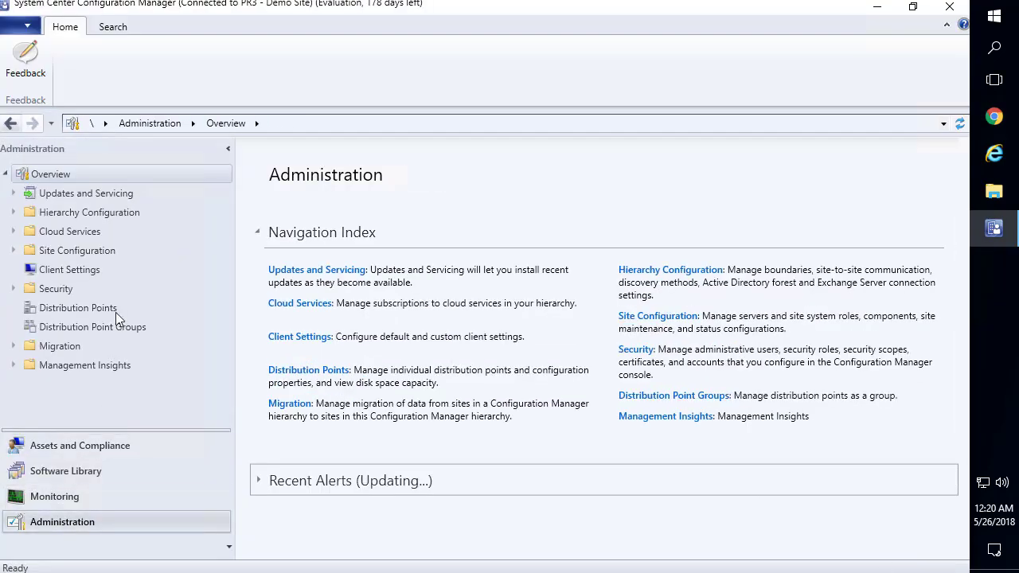
left_click(77, 251)
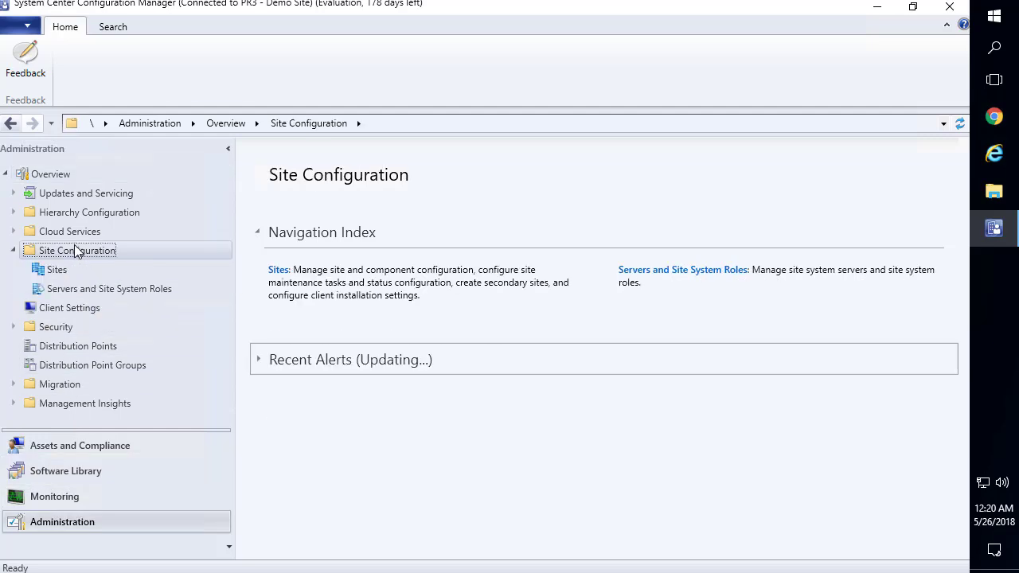
left_click(79, 285)
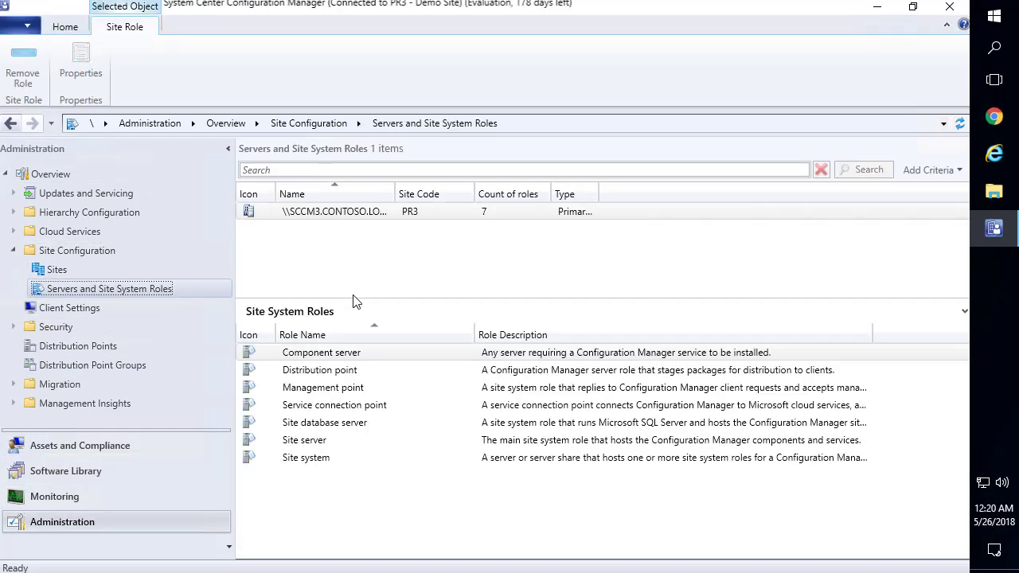
left_click_drag(354, 298, 354, 260)
Start adding site system roles to SCCM3, keeping default general settings and no proxy
left_click(336, 212)
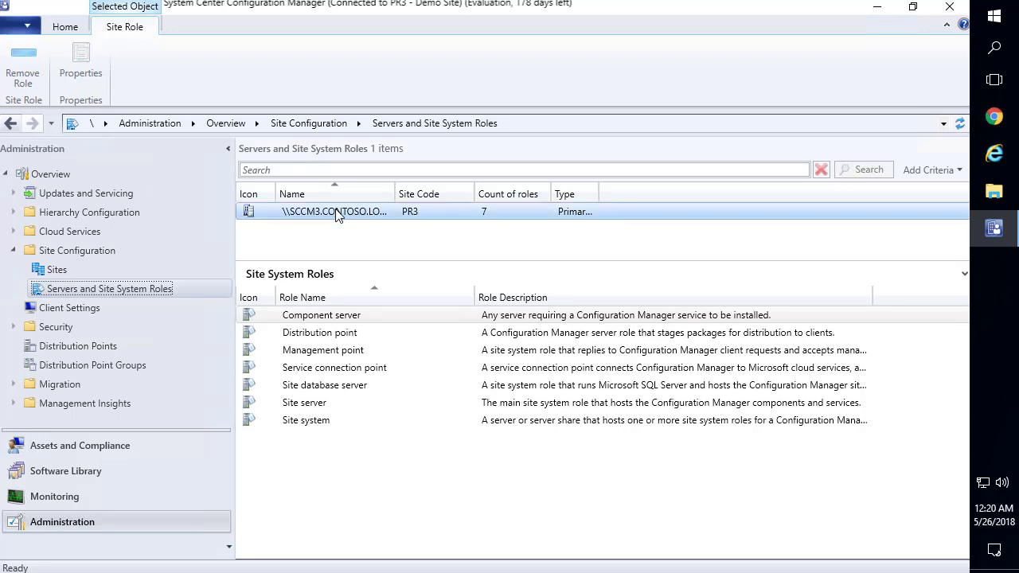
right_click(336, 212)
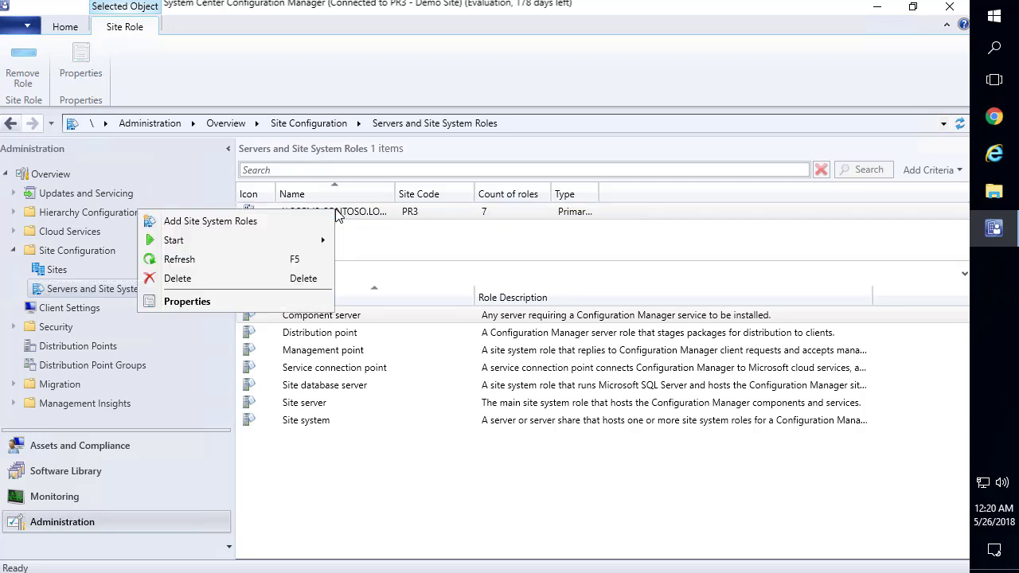
left_click(265, 225)
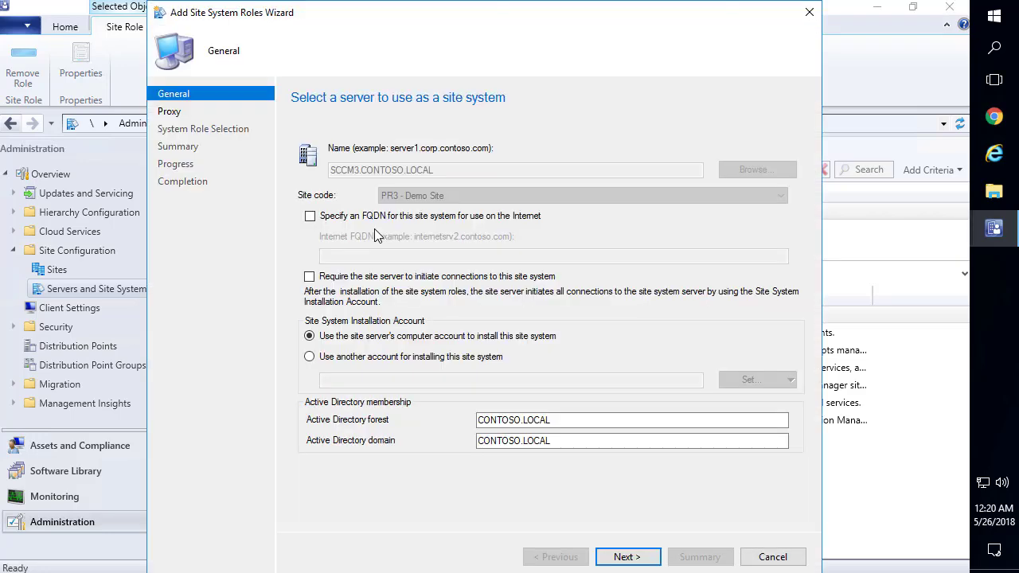
left_click(650, 559)
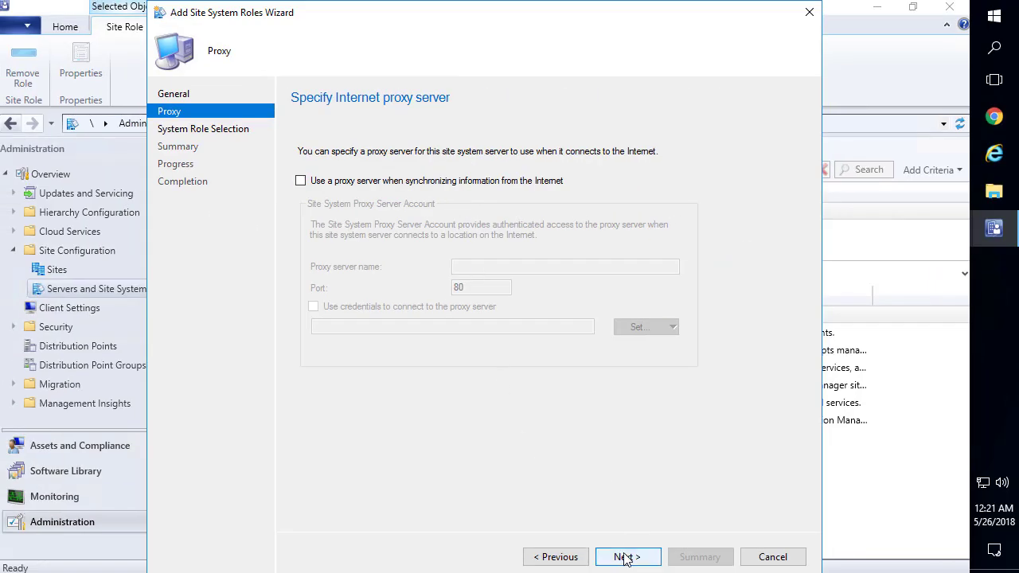
left_click(625, 557)
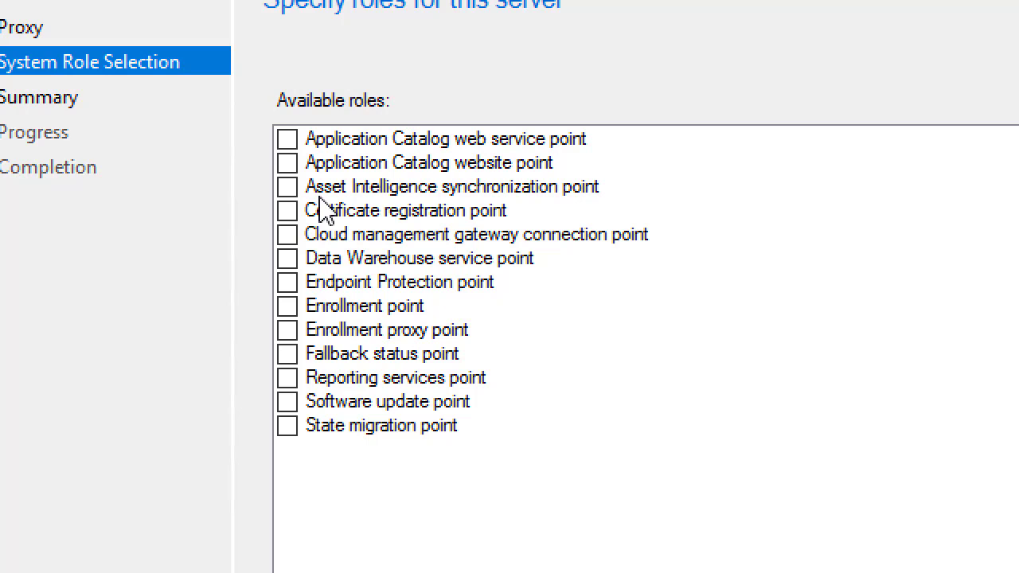
Select the Endpoint Protection, fallback status, reporting services and software update point roles
left_click(343, 283)
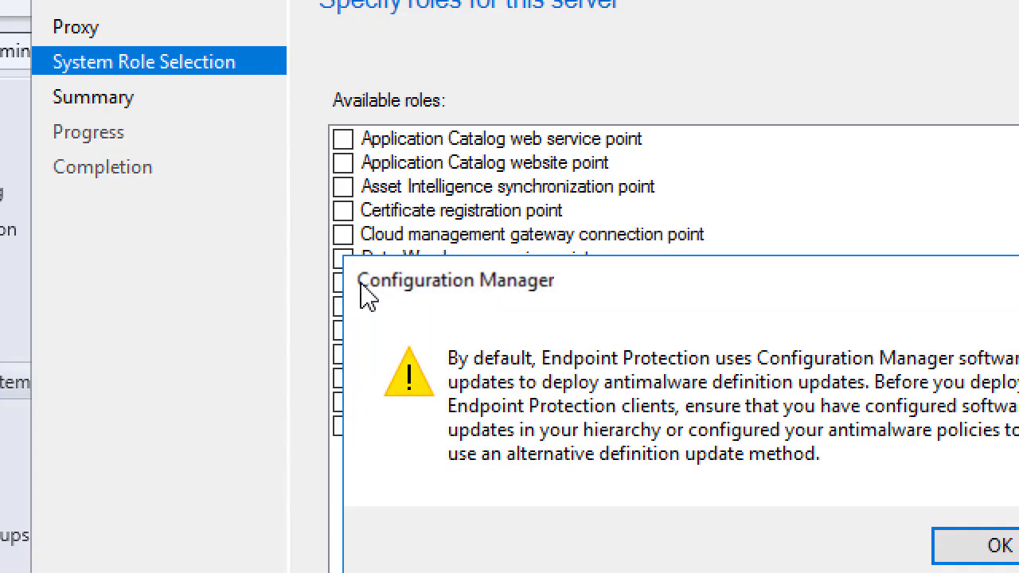
key("Return")
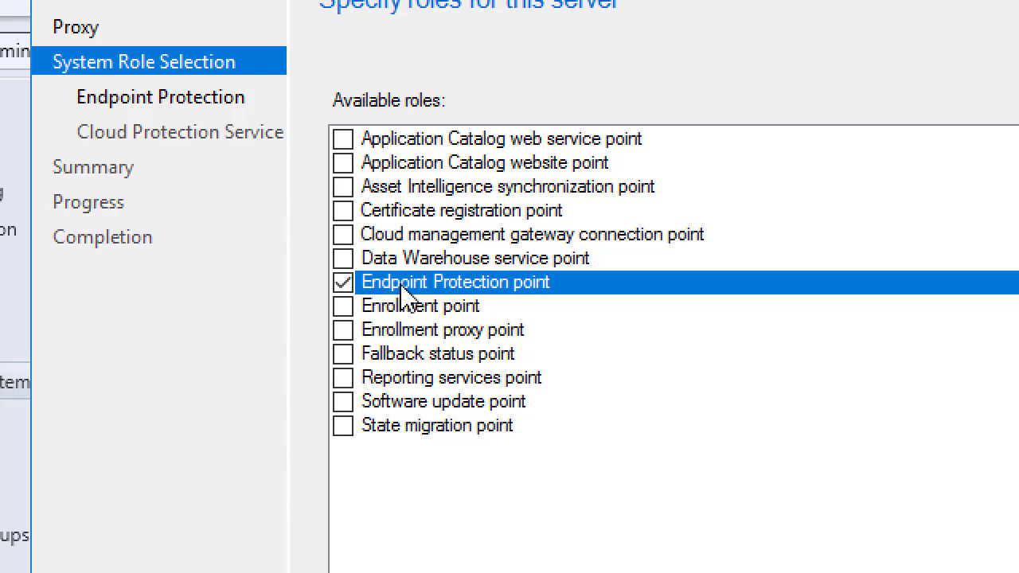
left_click(343, 355)
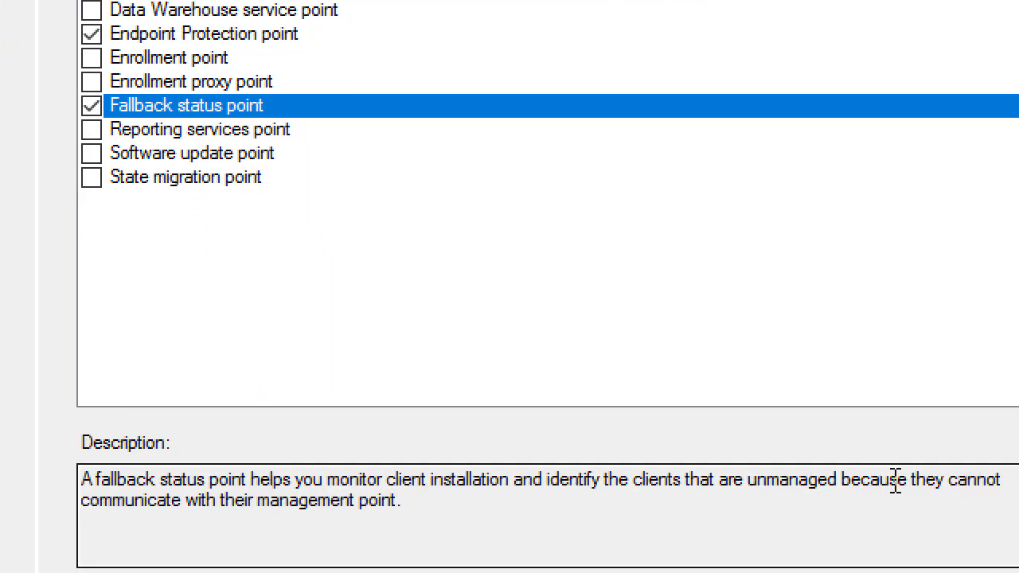
left_click_drag(443, 485, 92, 422)
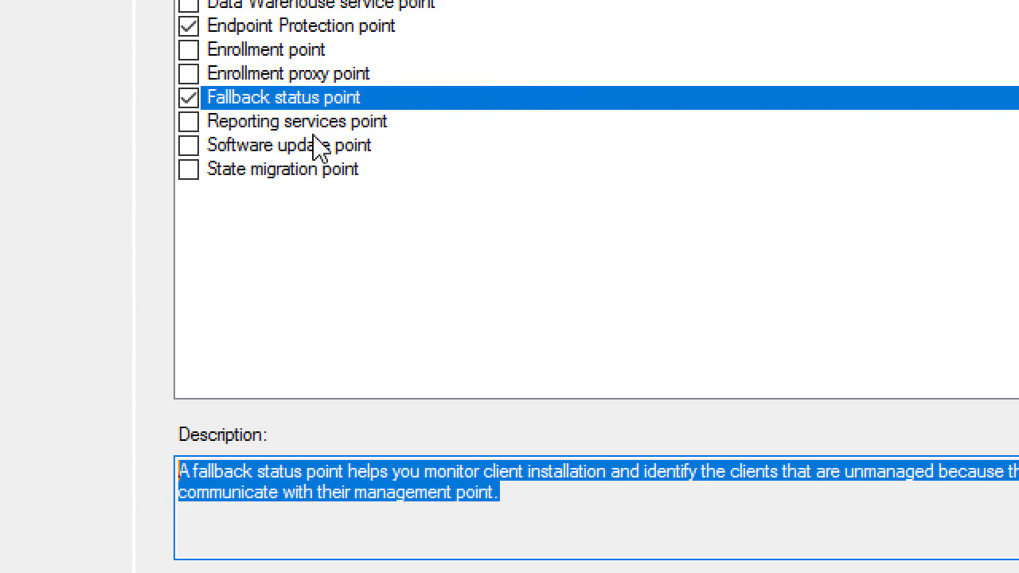
left_click(188, 123)
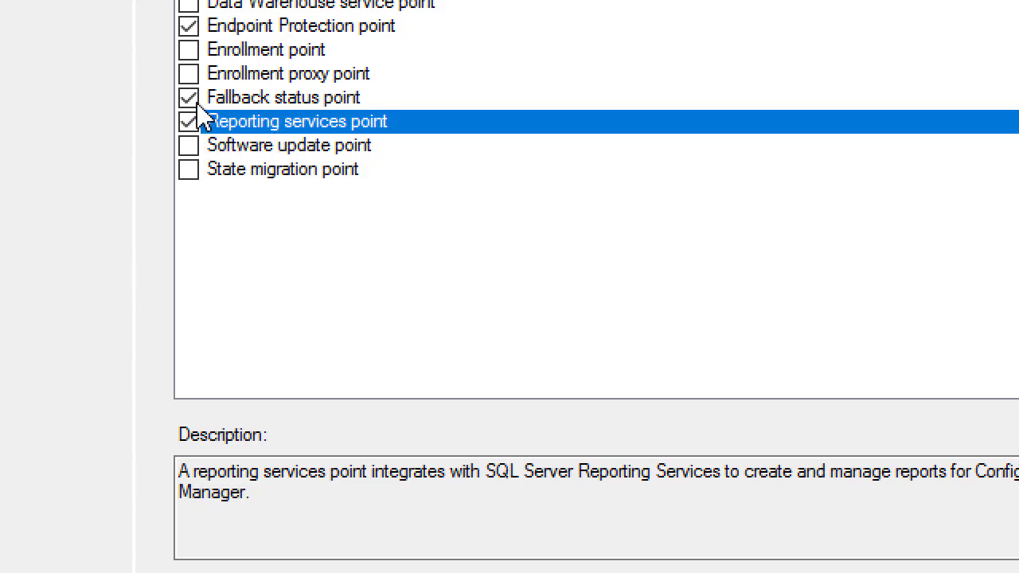
left_click(191, 148)
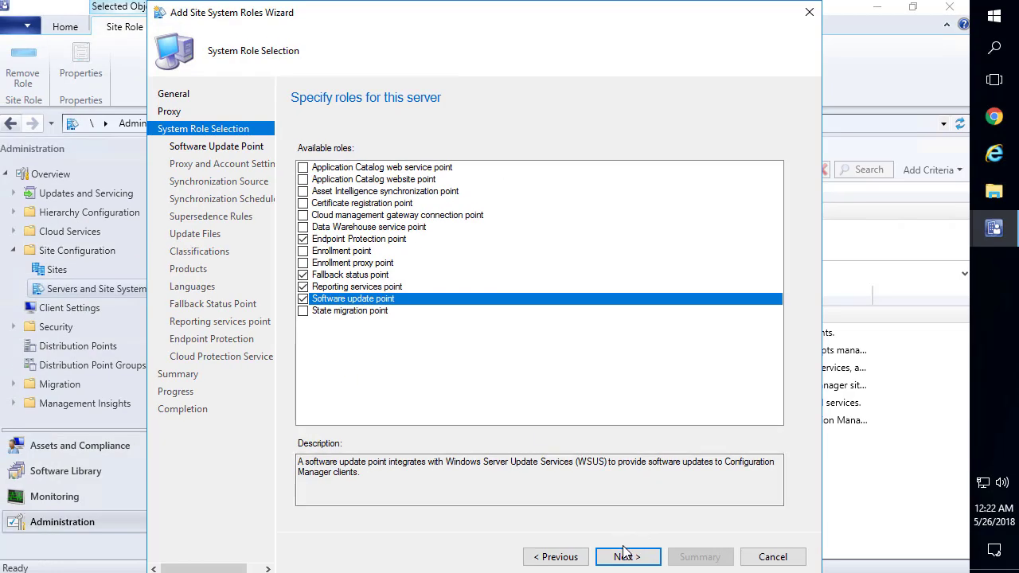
left_click(625, 556)
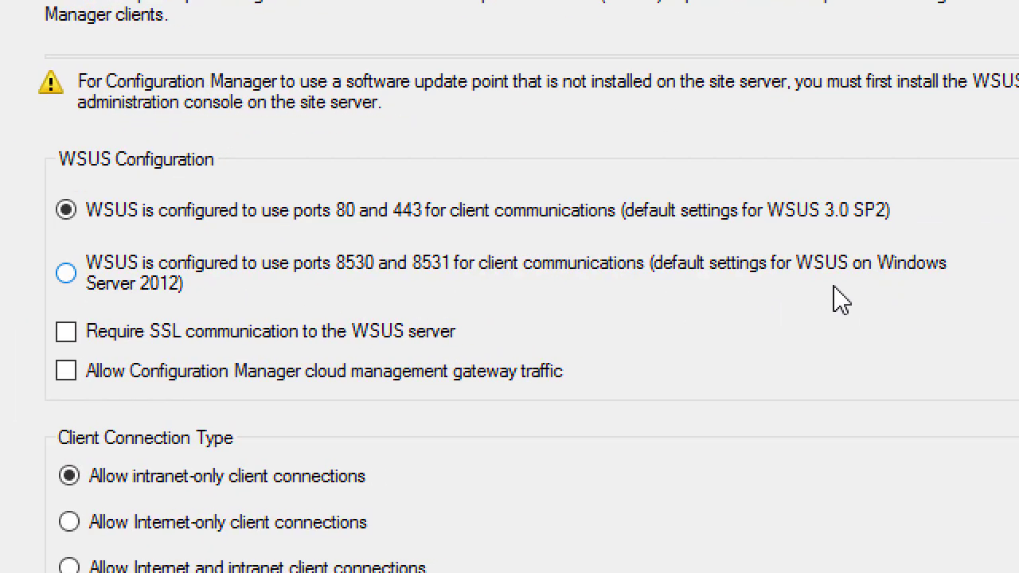
Use WSUS ports 8530 and 8531, leaving Require SSL communication unchecked
left_click(142, 277)
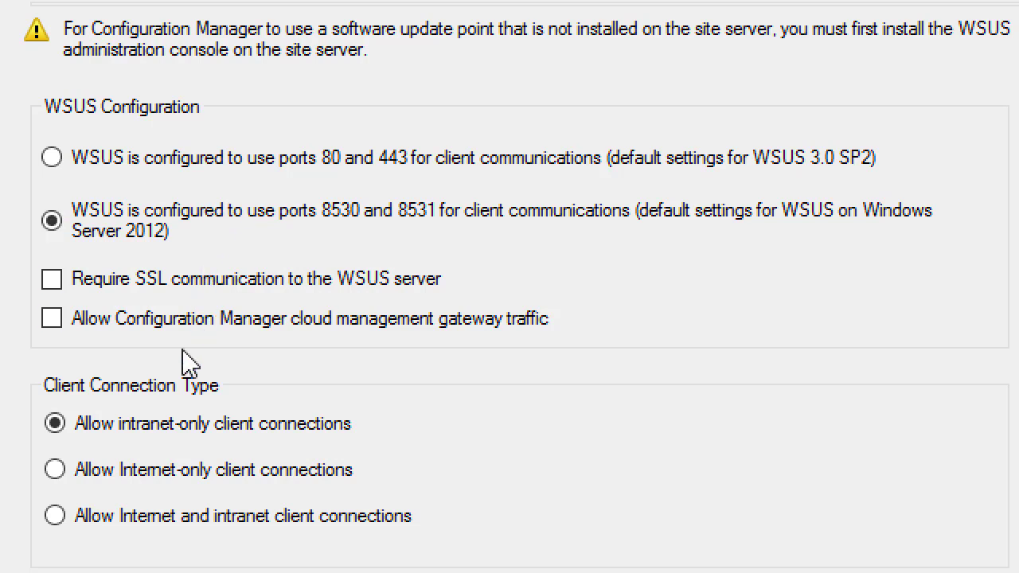
left_click(225, 287)
left_click(226, 287)
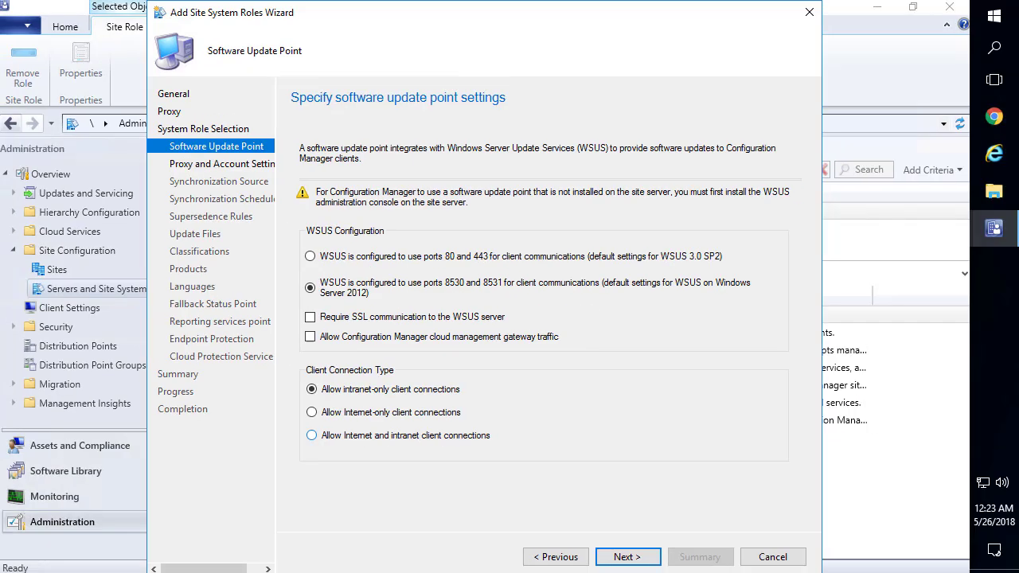
Accept the default proxy, account and synchronization source settings
left_click(625, 559)
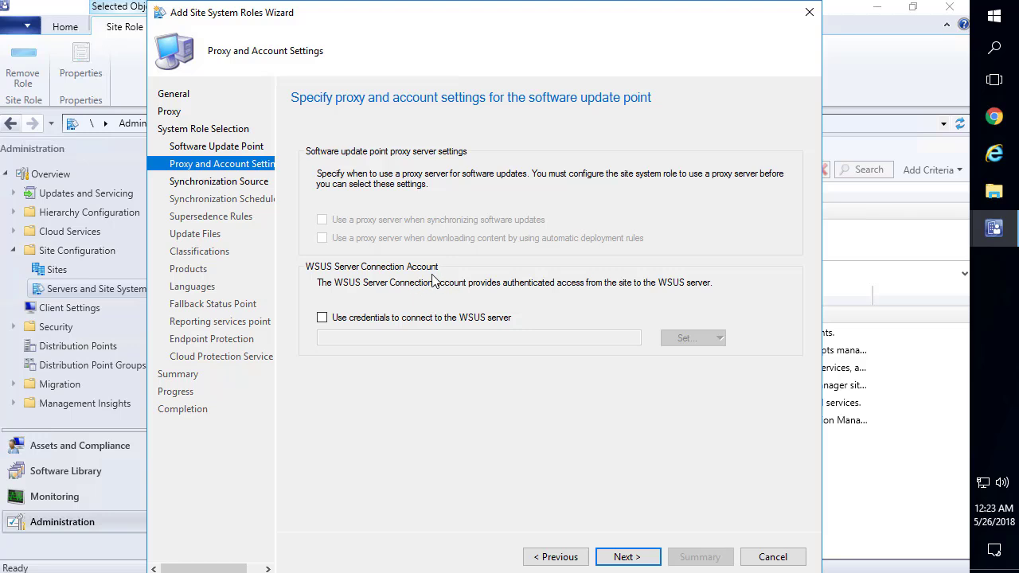
left_click(633, 558)
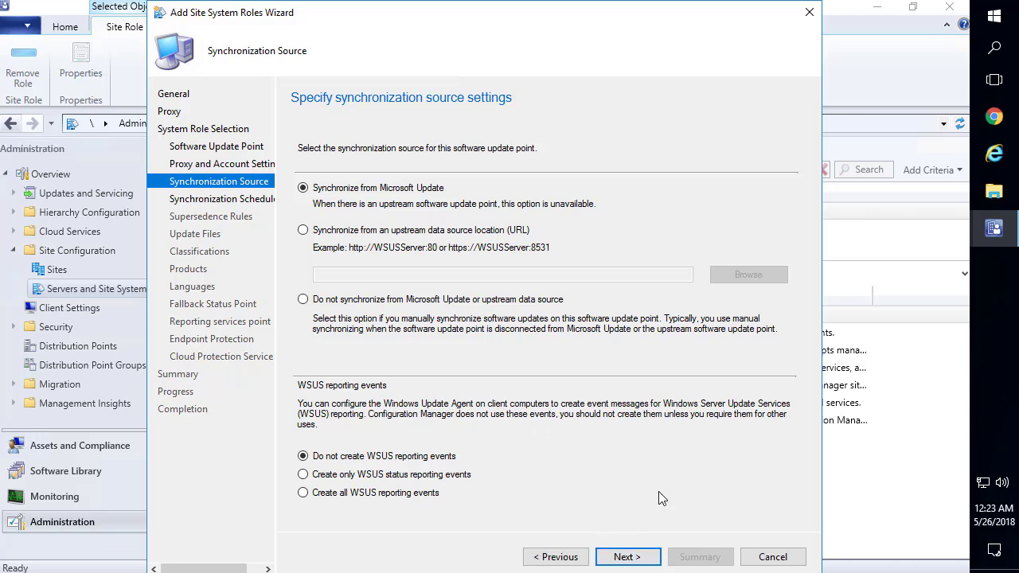
left_click(619, 555)
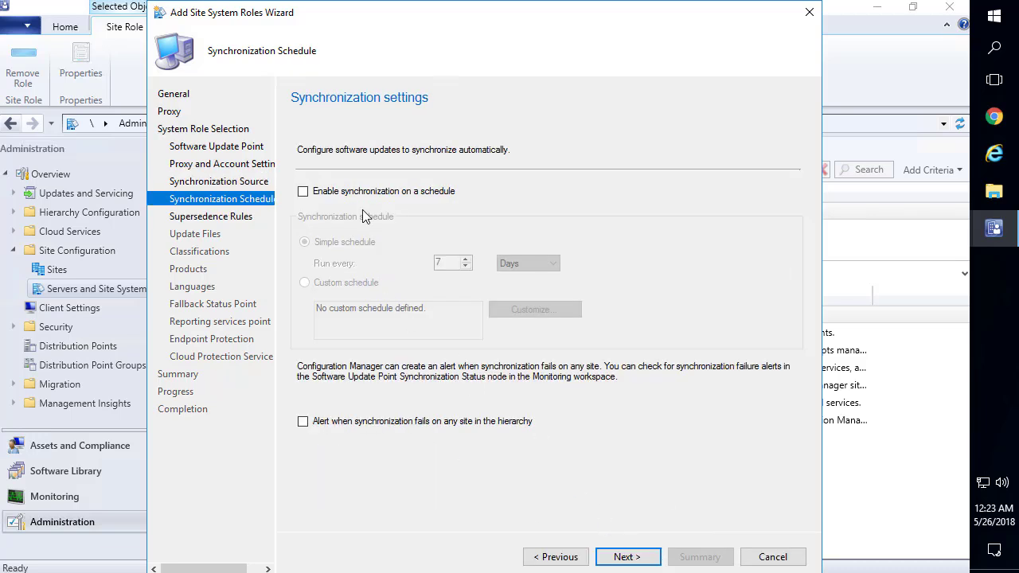
Enable scheduled synchronization with a custom schedule recurring every 1 day starting 12:00 AM
left_click(344, 193)
left_click_drag(443, 264, 391, 265)
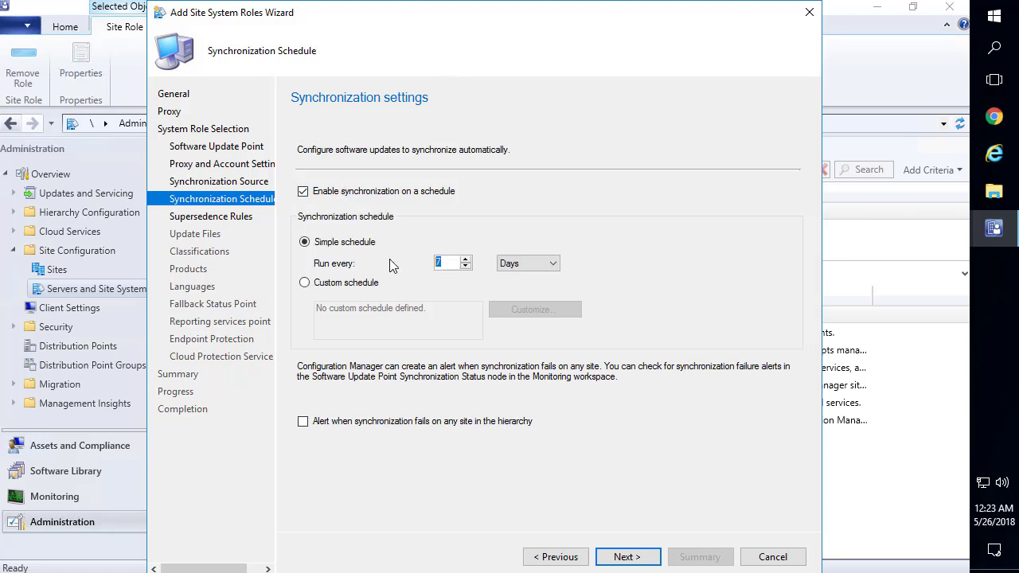
left_click(351, 288)
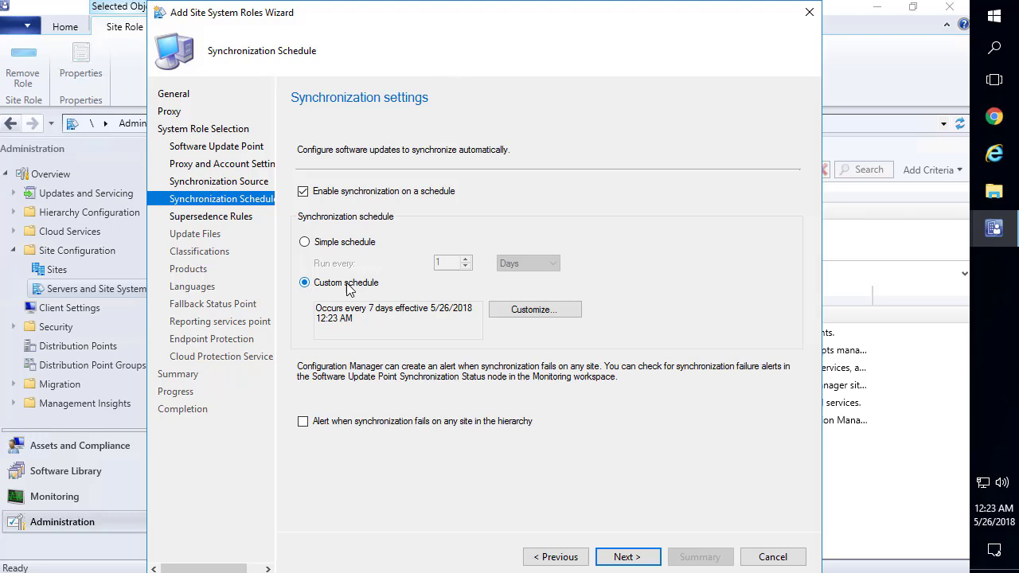
left_click(509, 309)
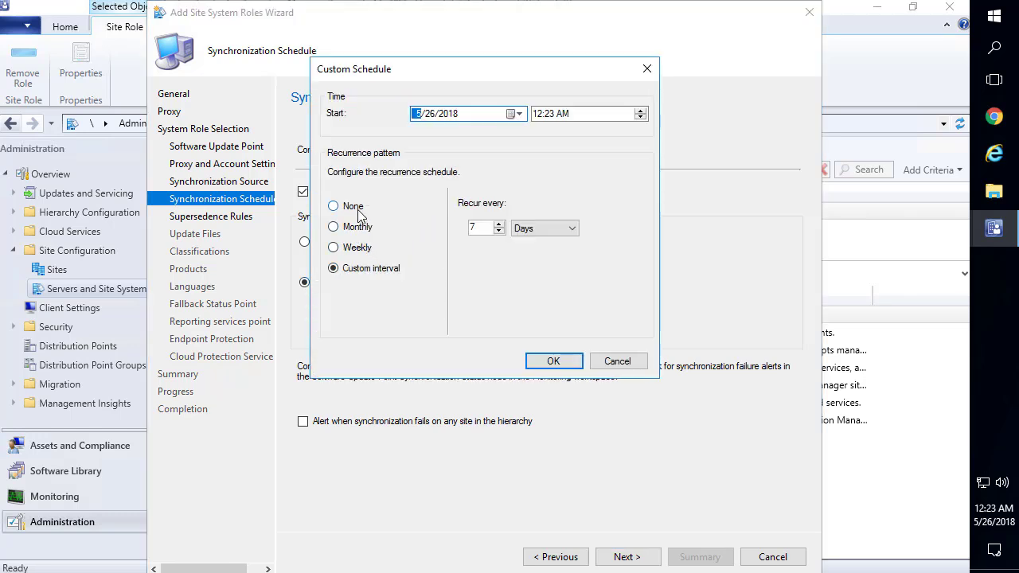
left_click(499, 232)
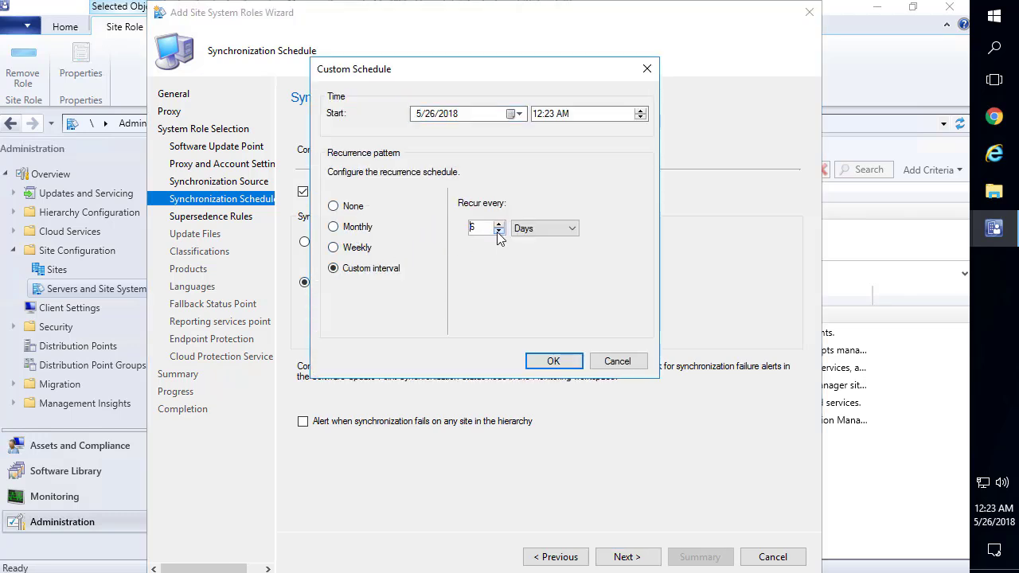
left_click(498, 231)
left_click(538, 115)
left_click(553, 360)
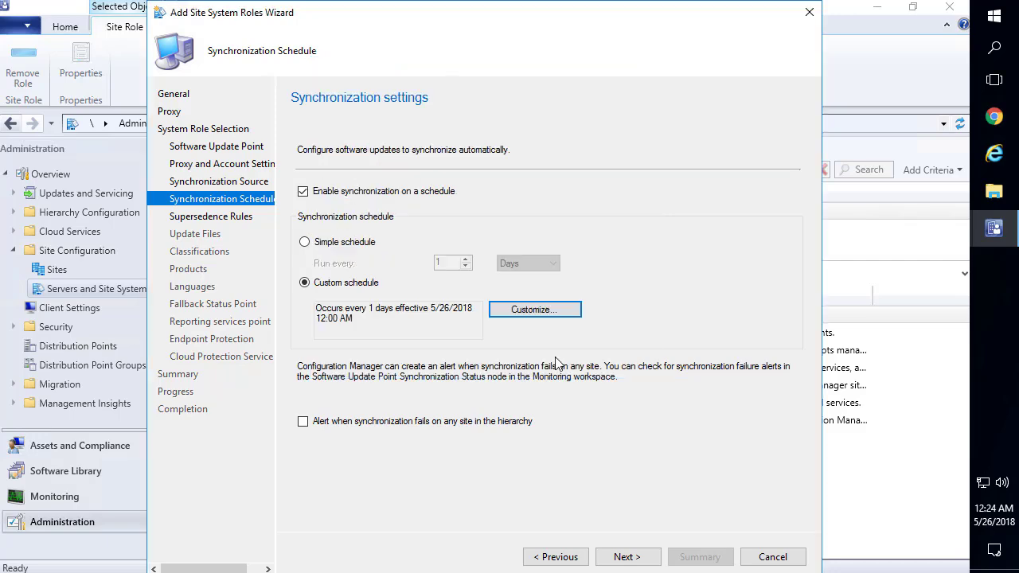
Have superseded updates expire immediately and enable the WSUS cleanup wizard
left_click(620, 557)
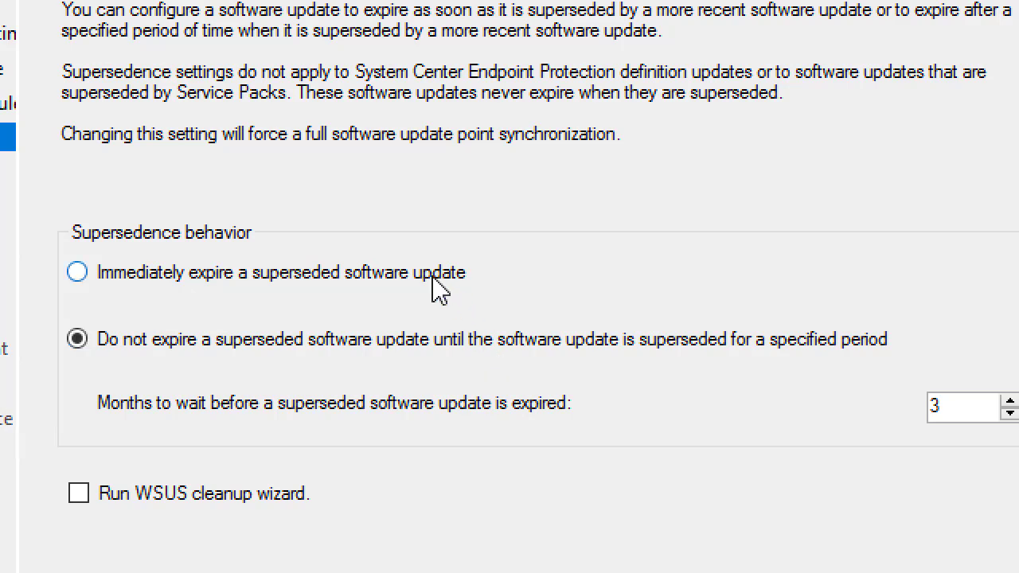
left_click(315, 287)
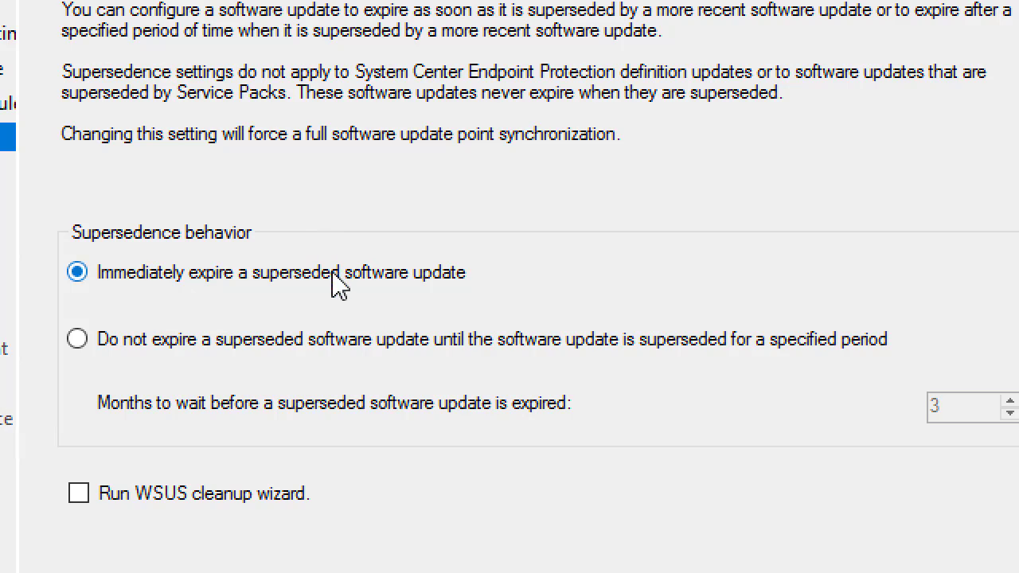
left_click(131, 495)
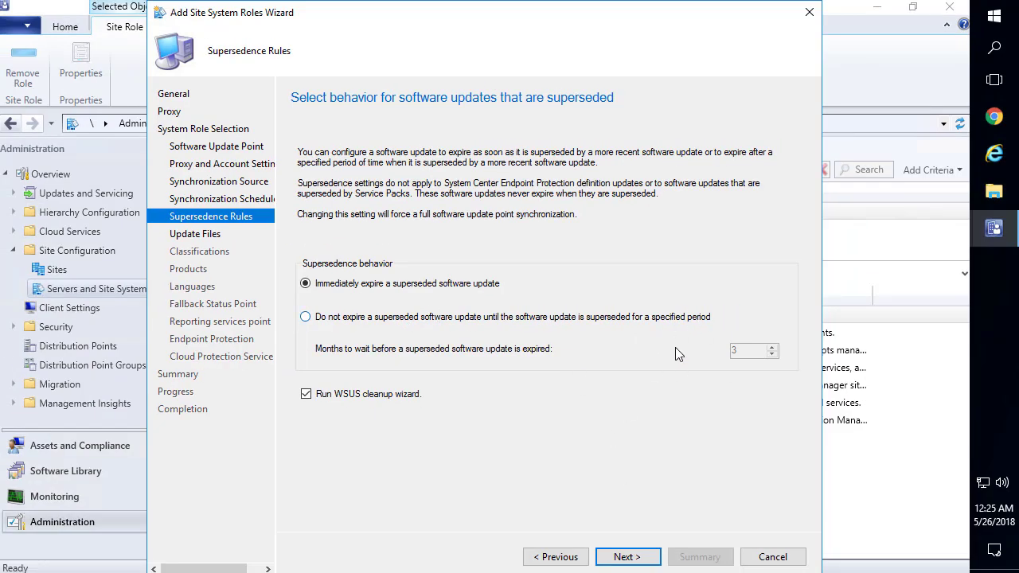
left_click(641, 555)
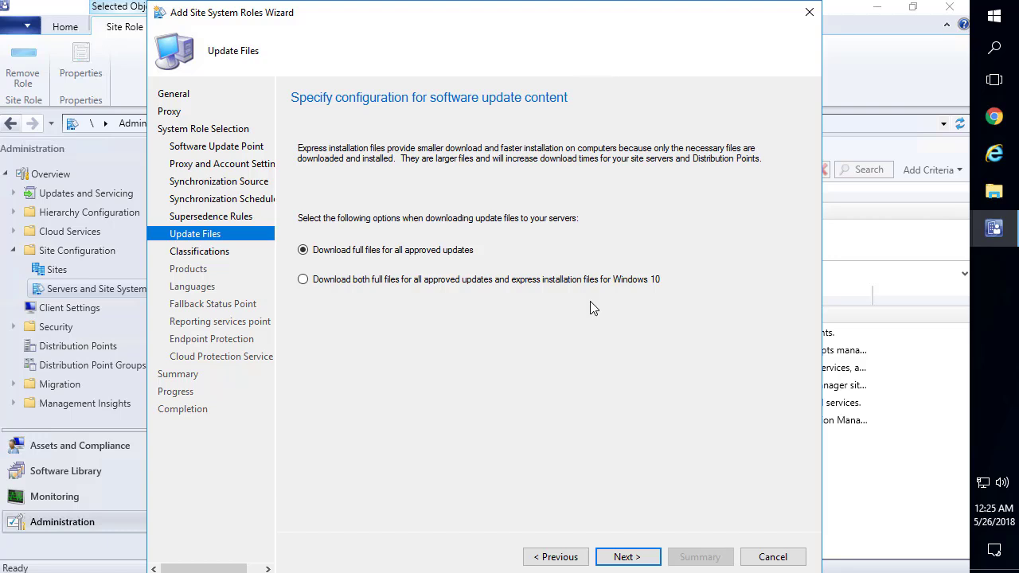
Add the Critical Updates, Definition Updates, Updates and Upgrades classifications, dismissing the Windows 10 servicing warning
left_click(642, 556)
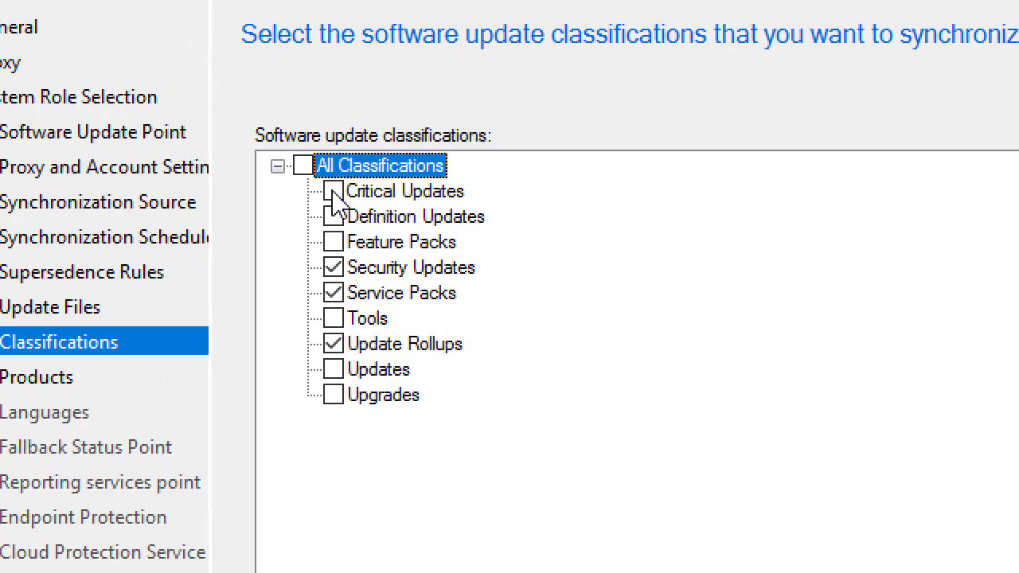
left_click(337, 176)
left_click(333, 218)
left_click(334, 370)
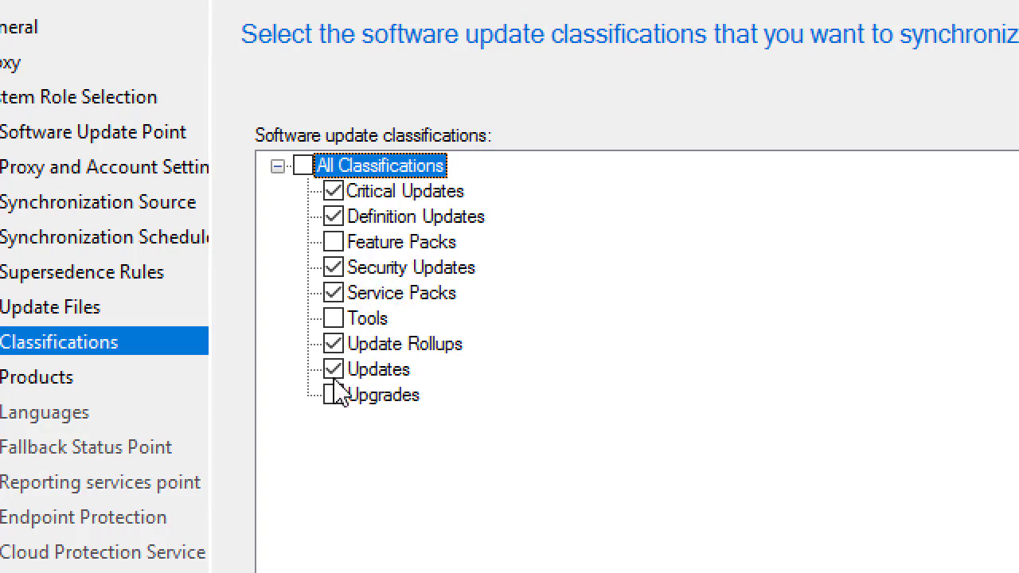
left_click(334, 395)
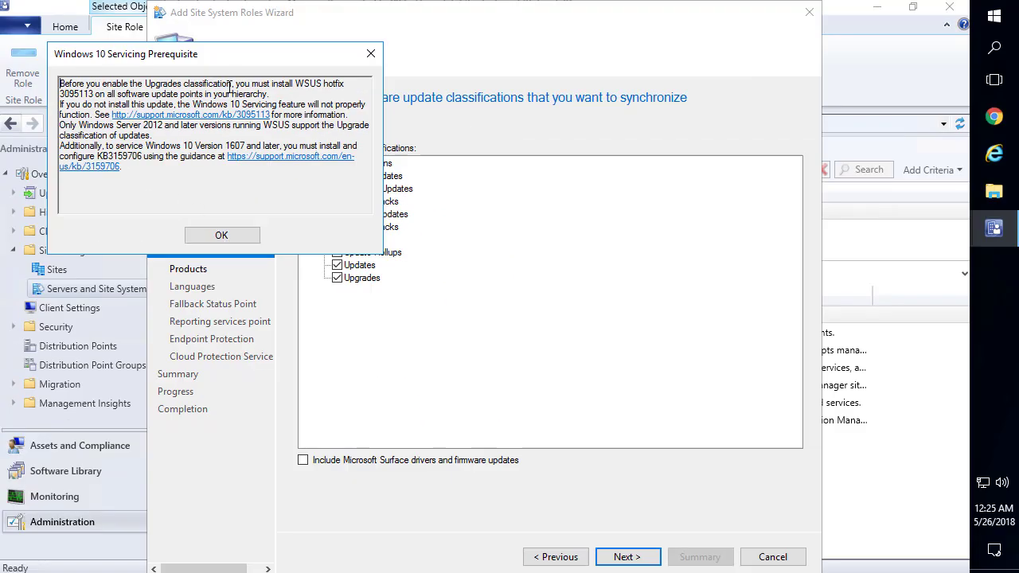
left_click_drag(238, 59, 430, 100)
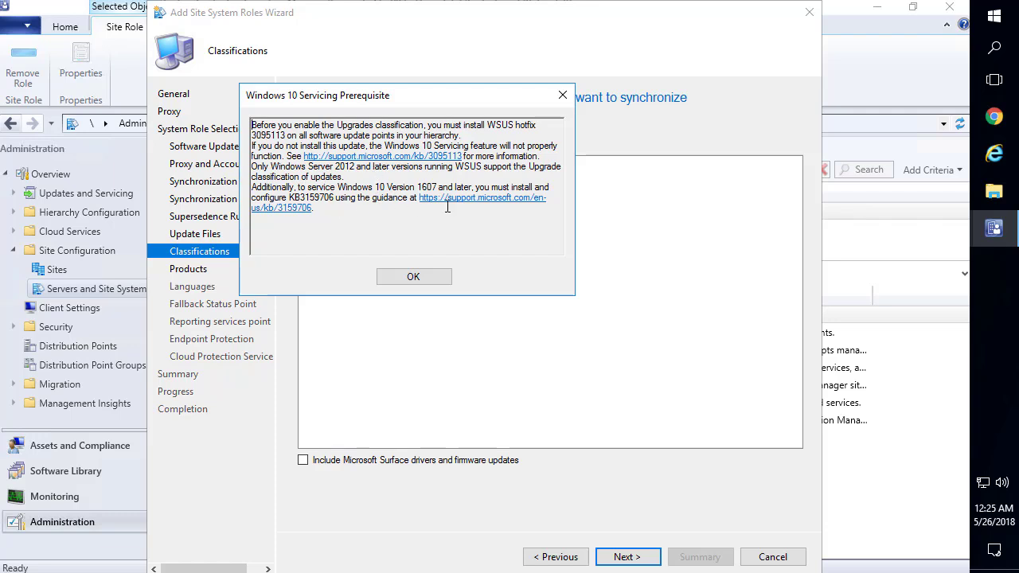
left_click(413, 278)
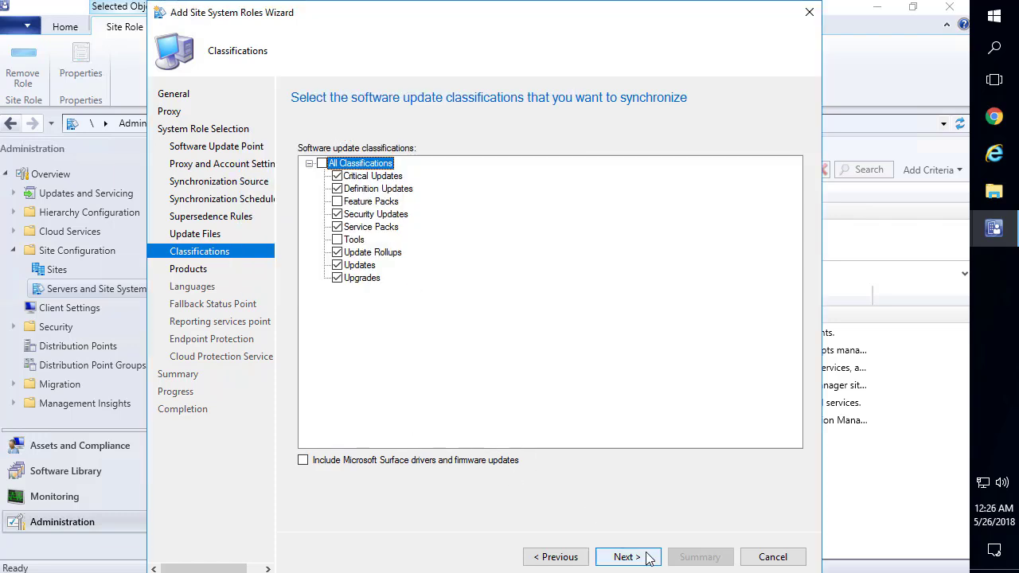
left_click(629, 557)
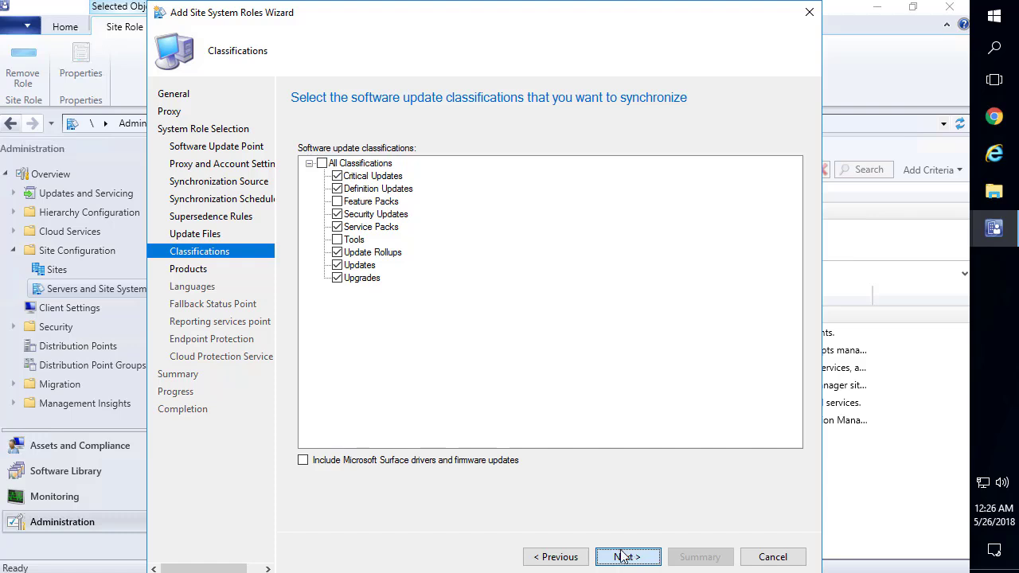
left_click(620, 554)
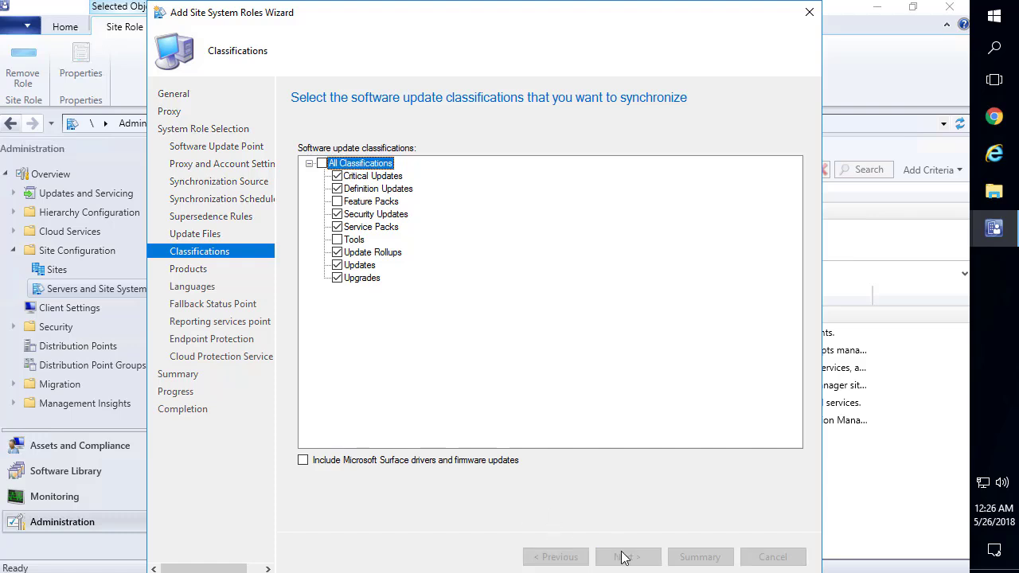
Expand All Products > Microsoft and clear every product selection
left_click(310, 163)
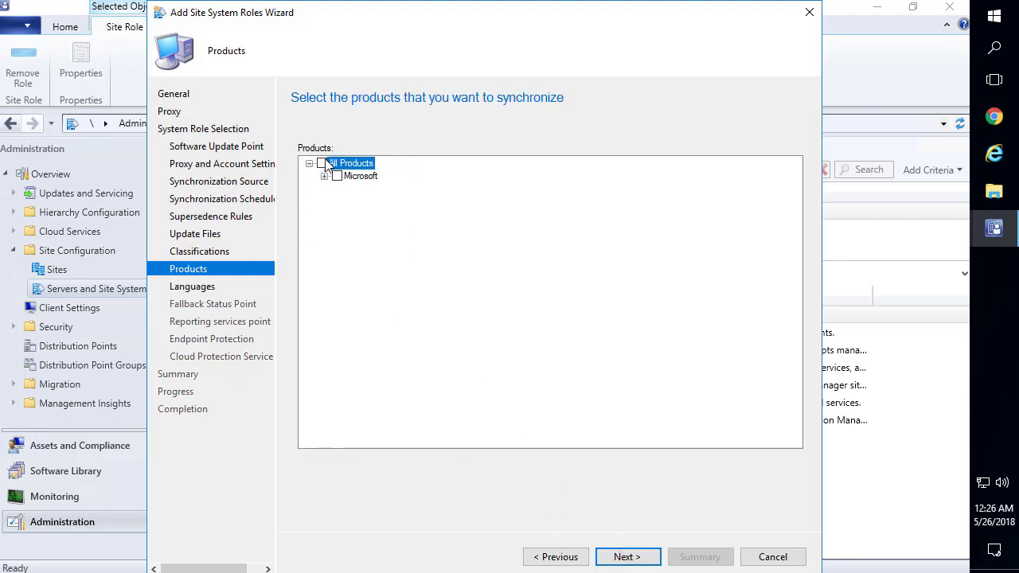
left_click(324, 176)
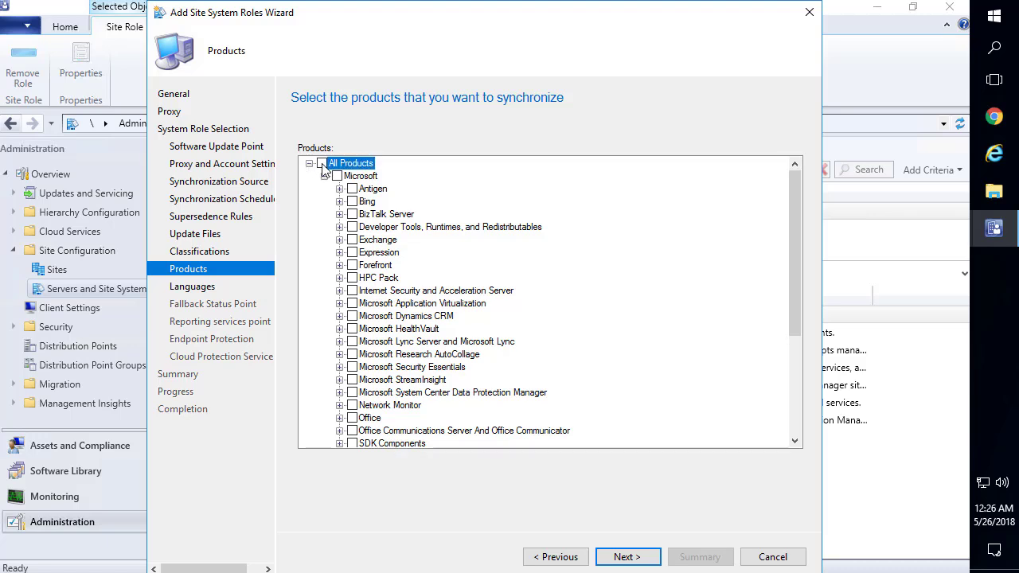
left_click(322, 164)
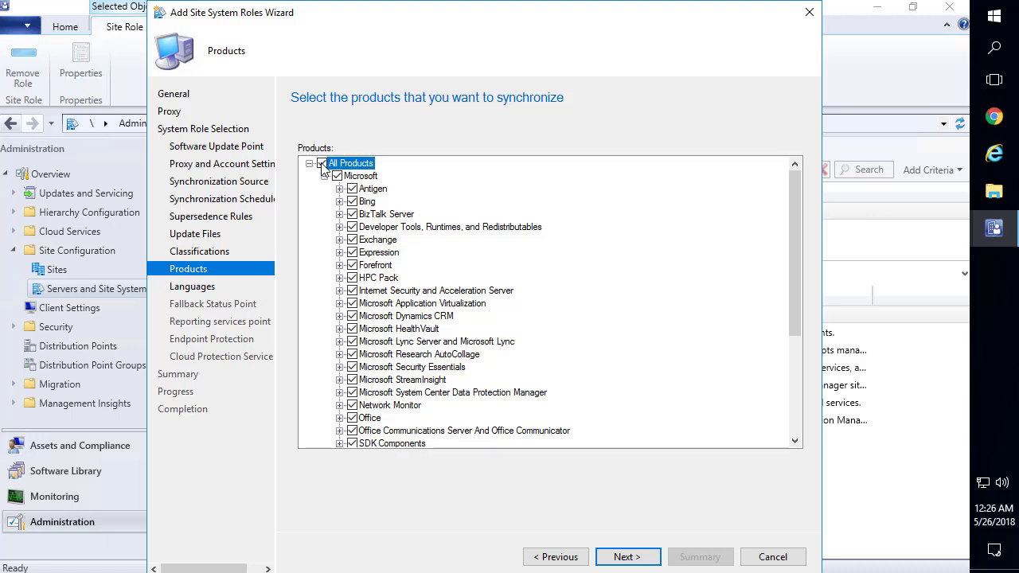
left_click(322, 164)
Expand the Windows product family and check only Windows 7
scroll(403, 308, "down", 5)
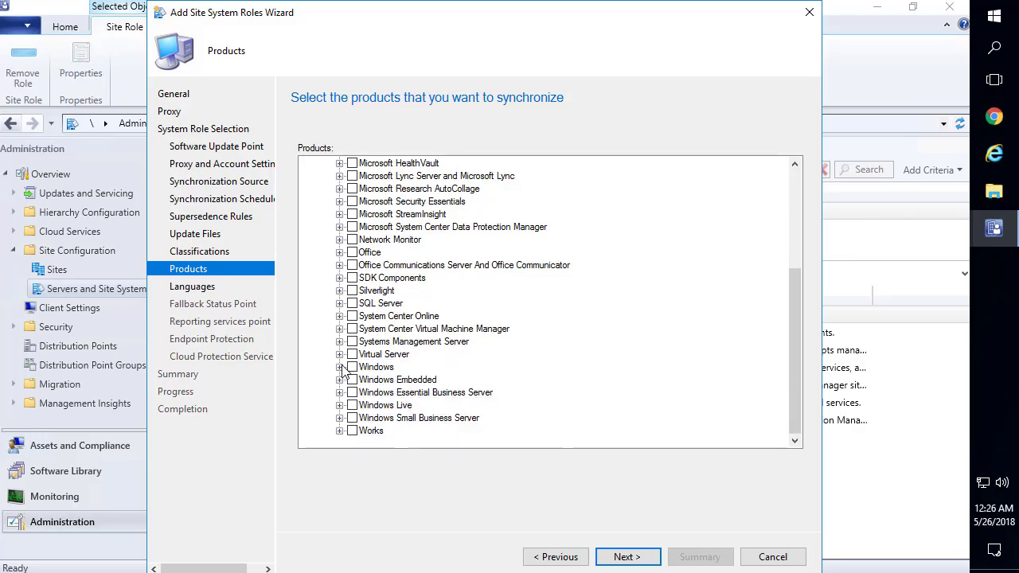
left_click(340, 367)
scroll(417, 374, "down", 2)
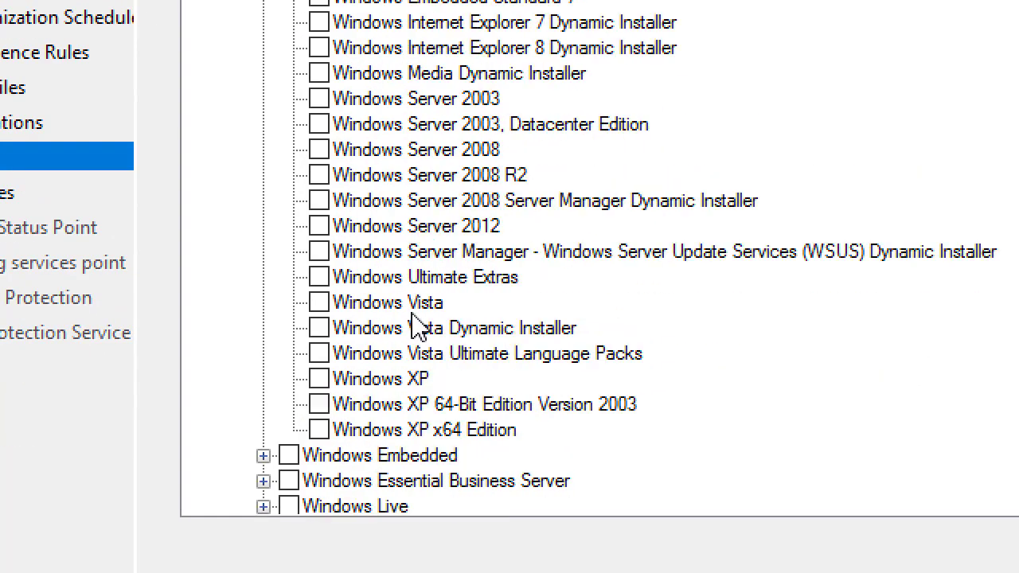
scroll(420, 327, "up", 3)
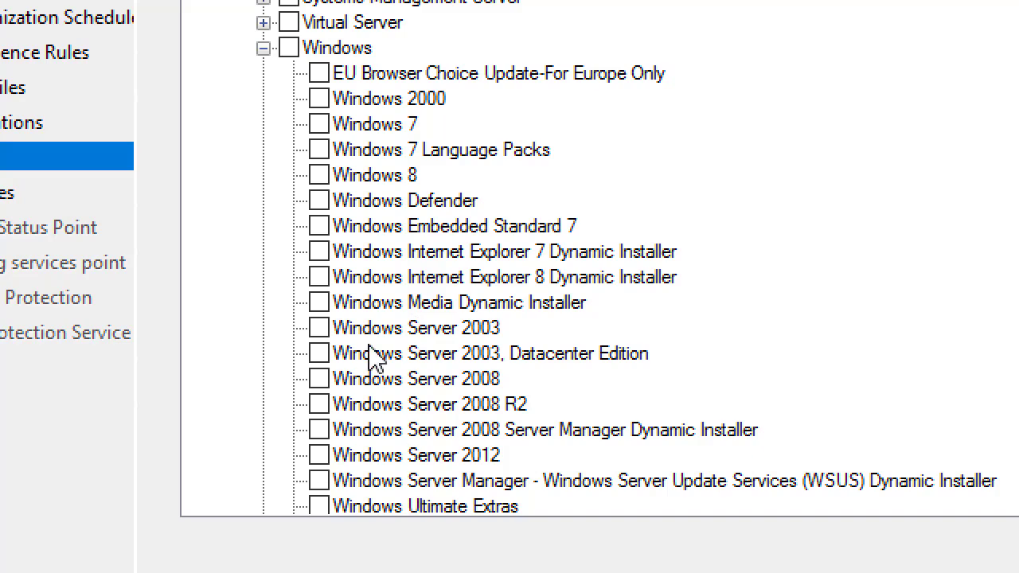
scroll(375, 353, "up", 2)
scroll(357, 298, "down", 1)
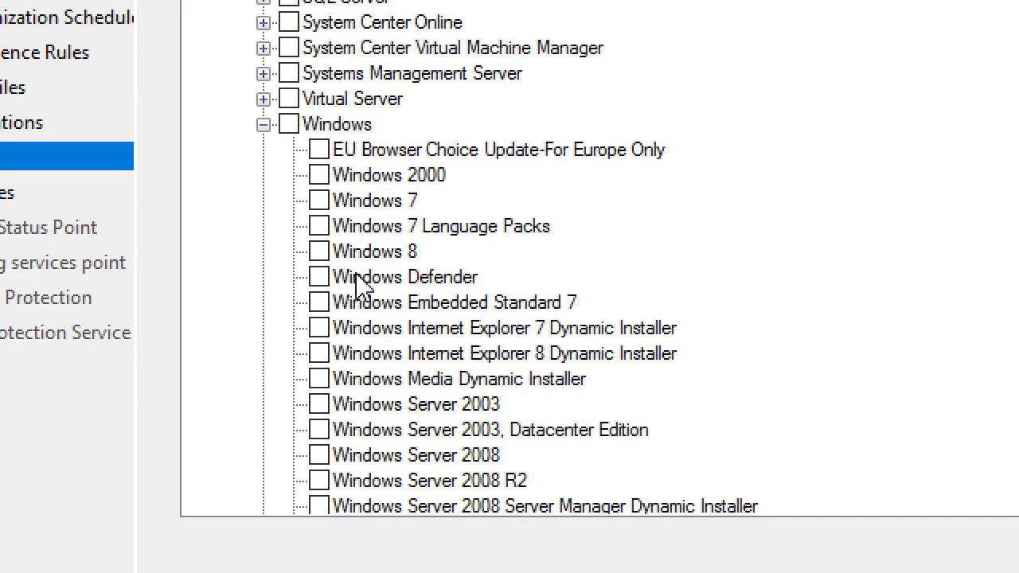
scroll(358, 287, "down", 5)
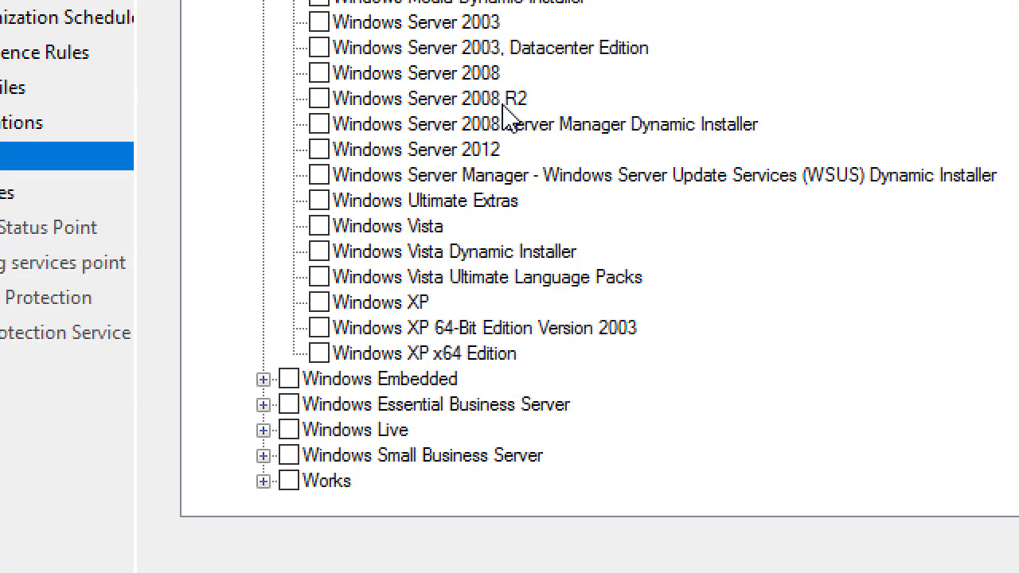
scroll(509, 120, "up", 4)
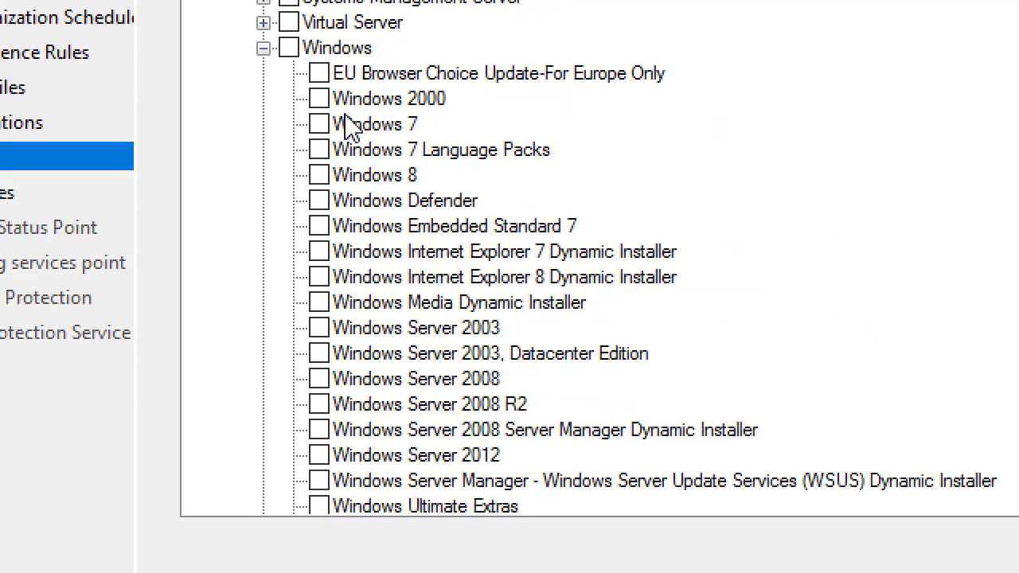
left_click(318, 126)
scroll(517, 370, "down", 3)
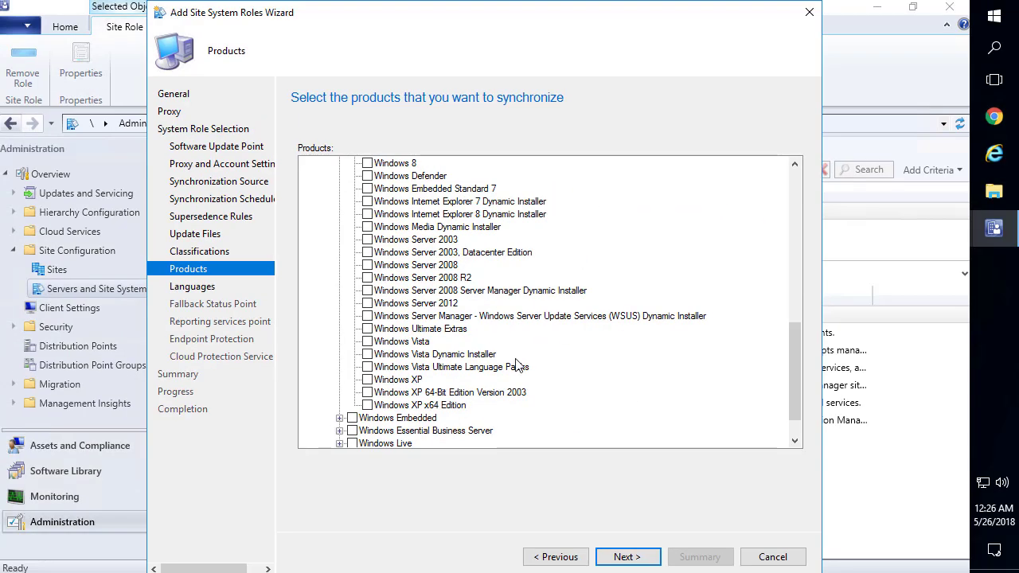
scroll(443, 388, "down", 1)
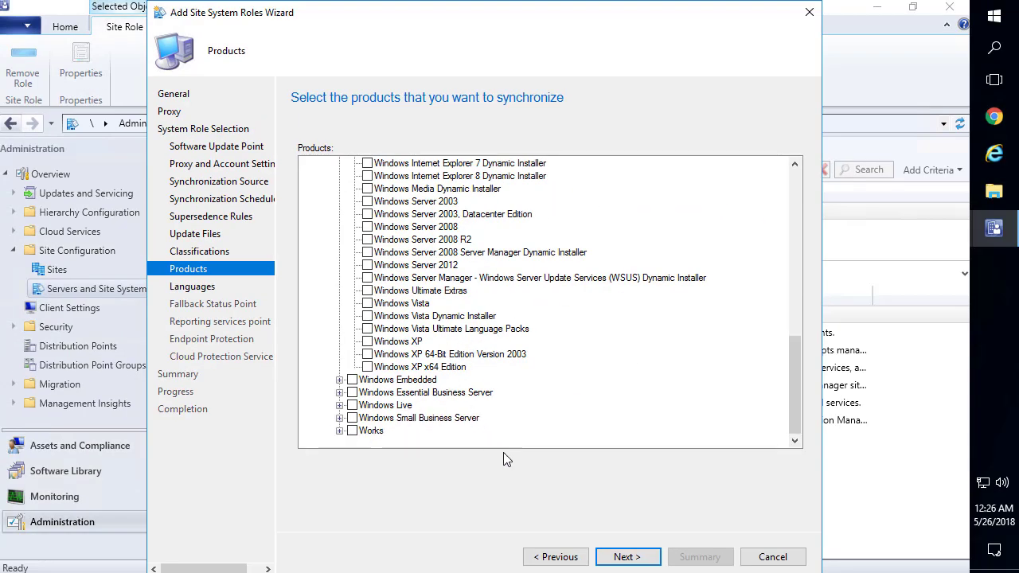
On the Languages page, uncheck Chinese (Simplified), French and German for both update files and summaries
left_click(625, 559)
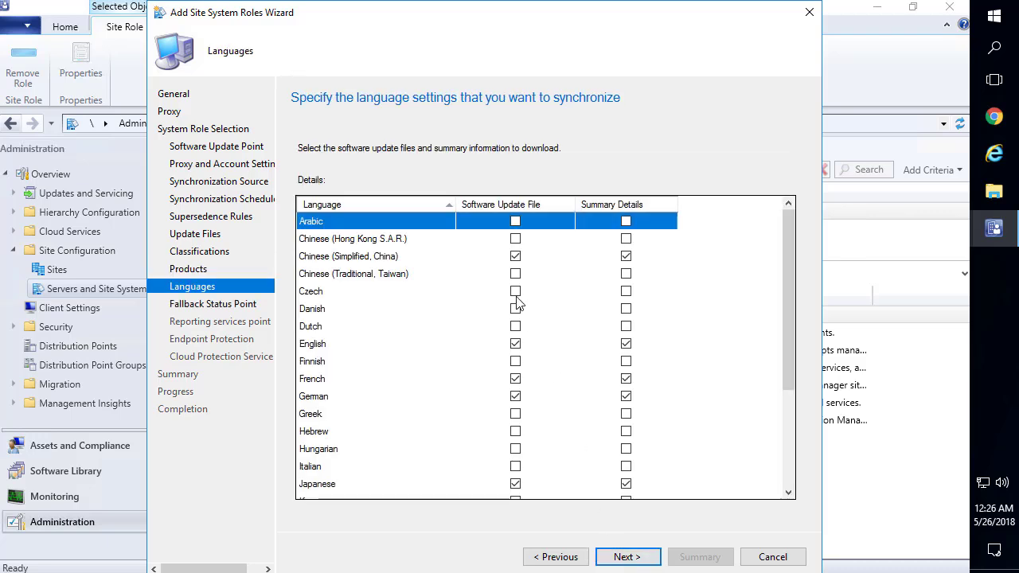
left_click(516, 256)
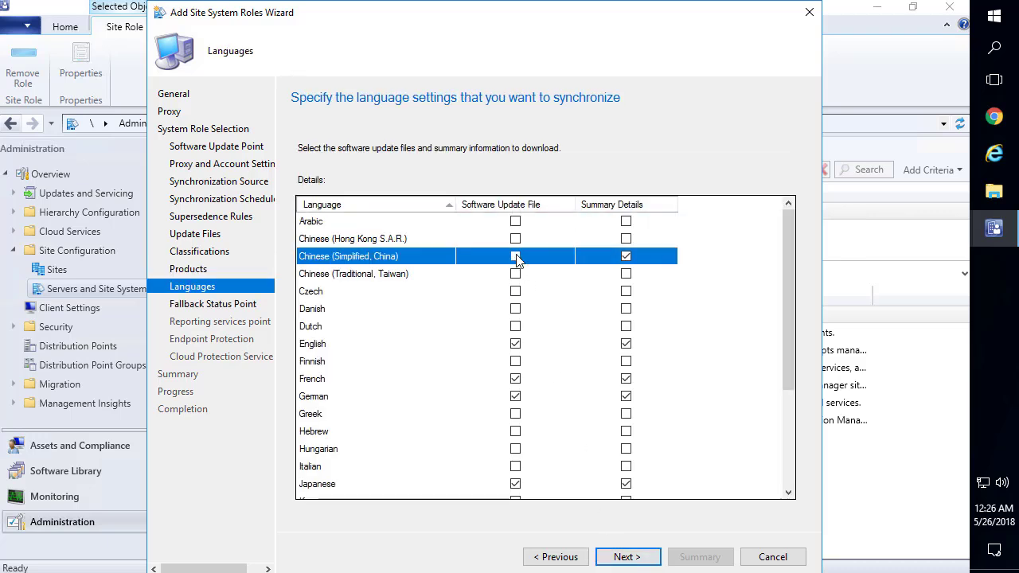
left_click(626, 256)
left_click(626, 378)
left_click(625, 395)
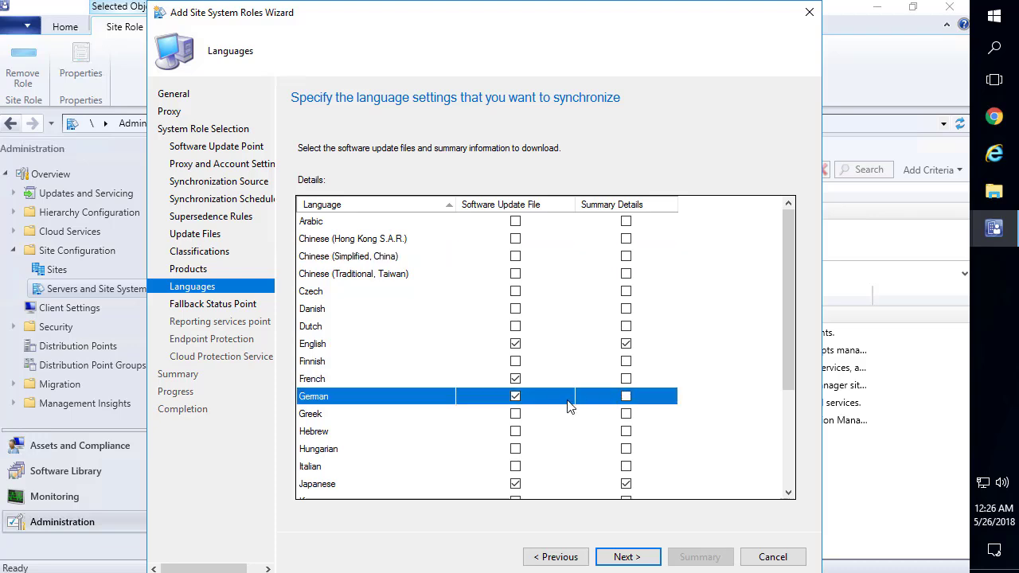
left_click(515, 396)
left_click(515, 378)
scroll(557, 381, "down", 3)
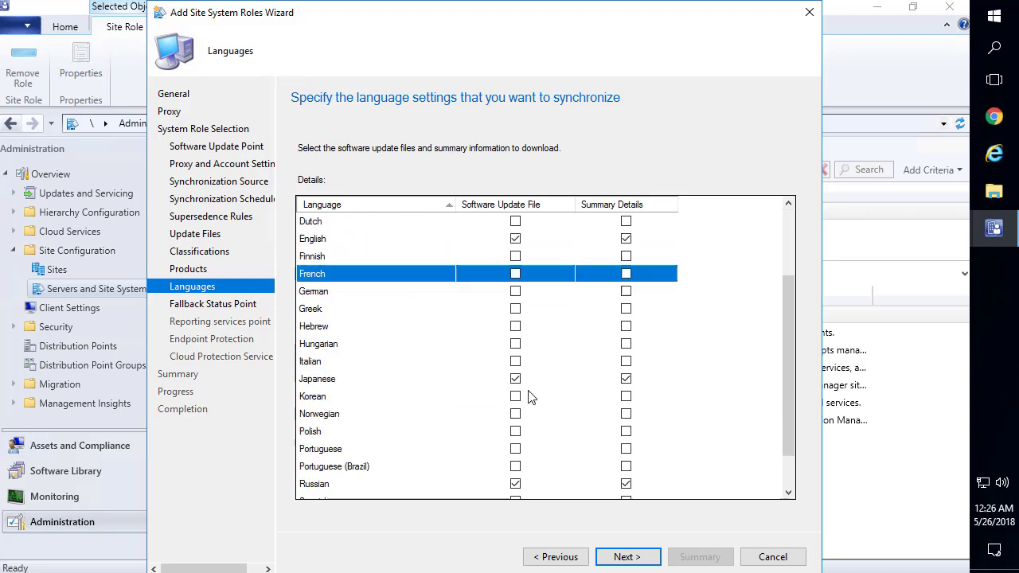
Uncheck Japanese and Russian files and summaries too, leaving English only, and continue
left_click(626, 328)
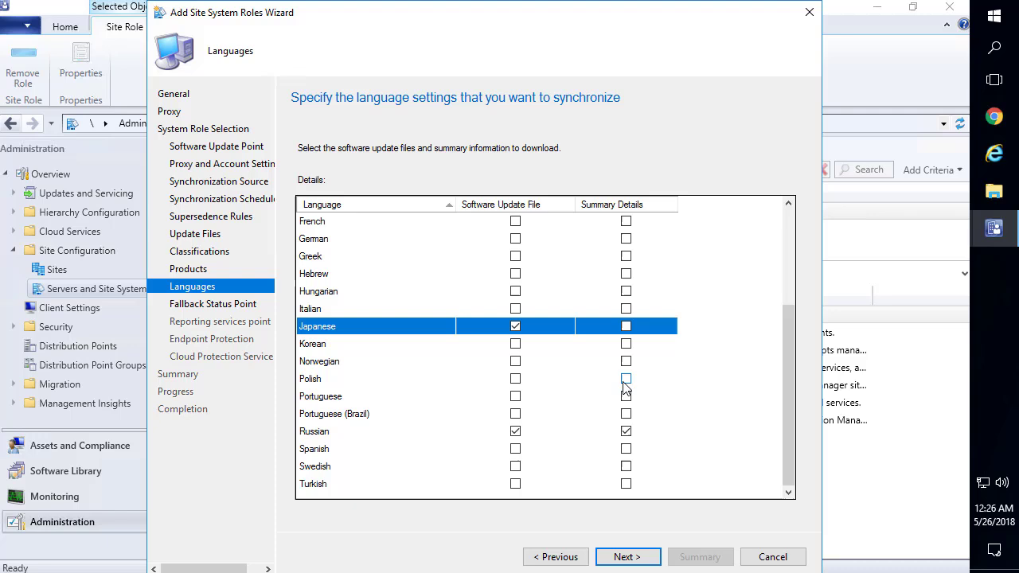
left_click(626, 431)
left_click(515, 430)
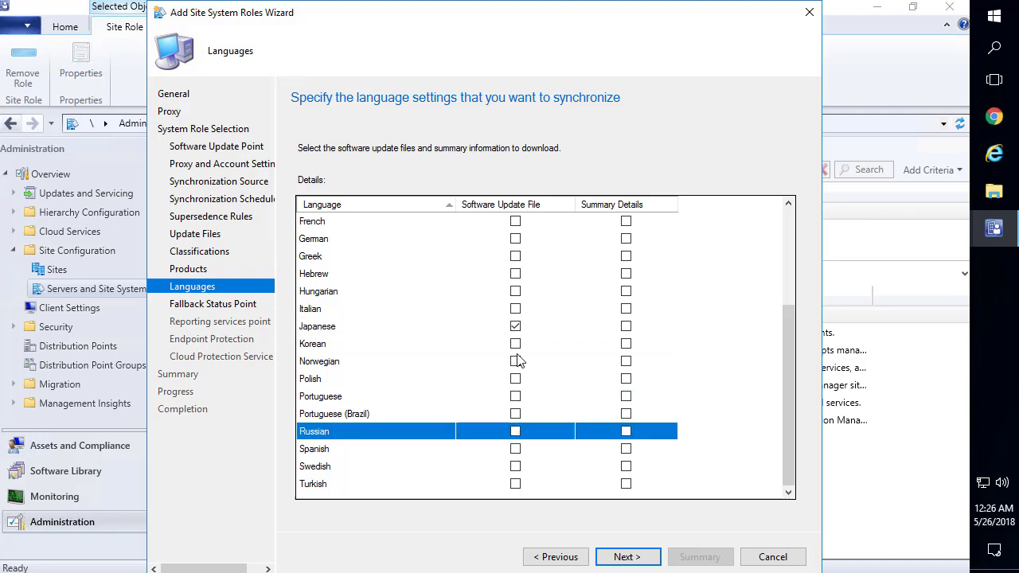
left_click(515, 326)
scroll(516, 327, "up", 3)
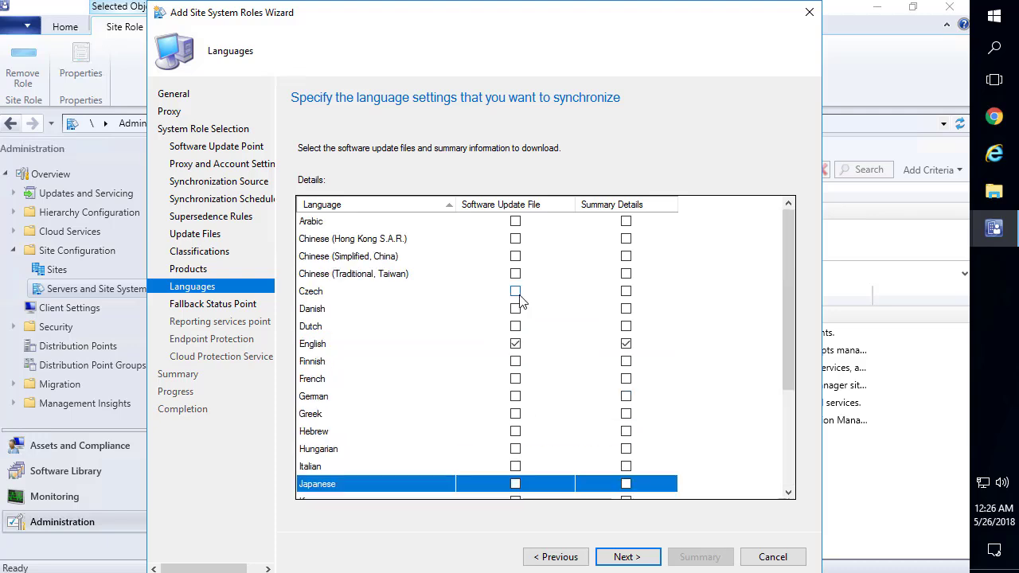
left_click(626, 558)
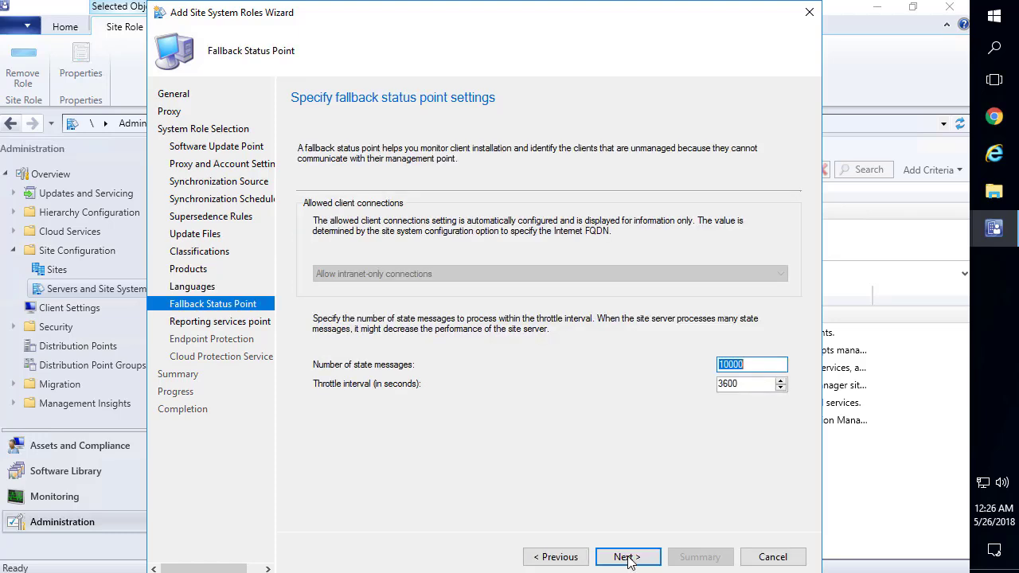
Verify the CM_PR3 site database connection and keep SSRS as the reporting instance
left_click(631, 559)
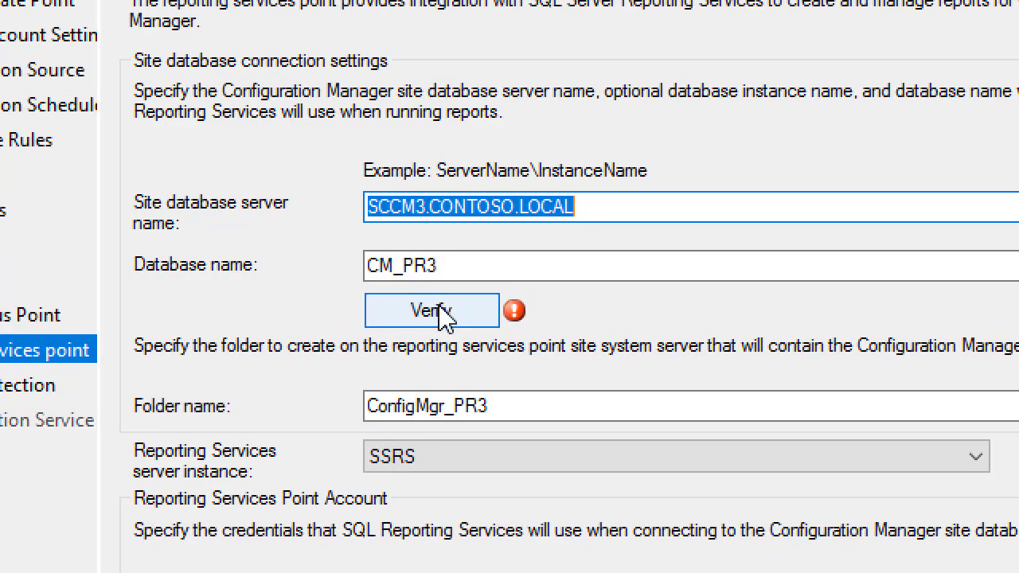
left_click(431, 312)
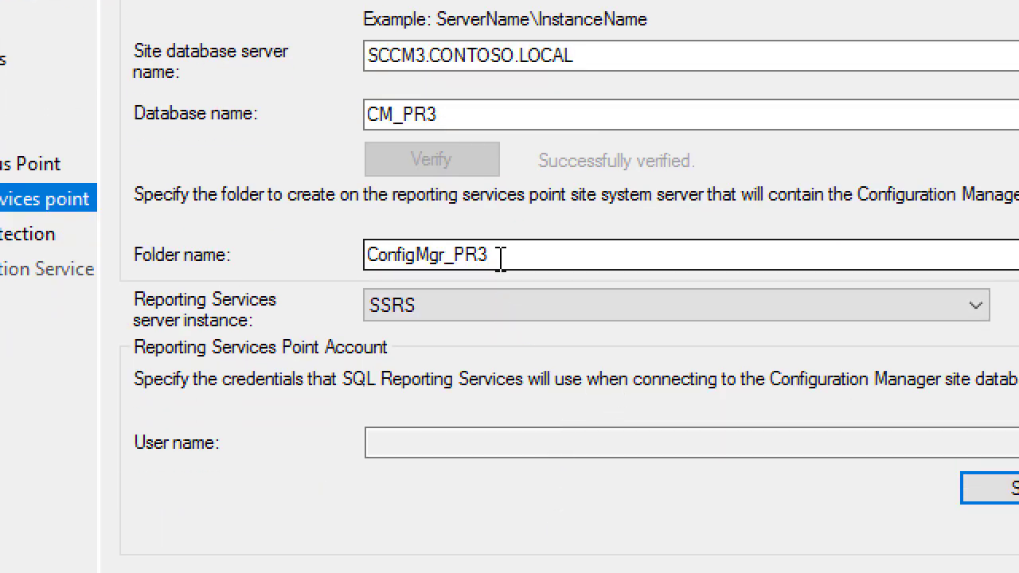
left_click(481, 319)
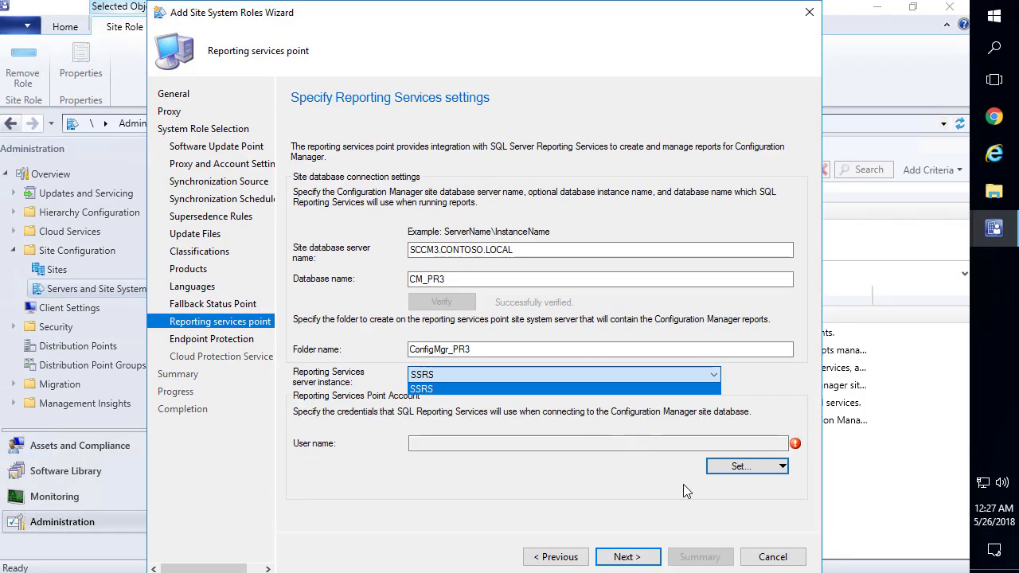
left_click(731, 469)
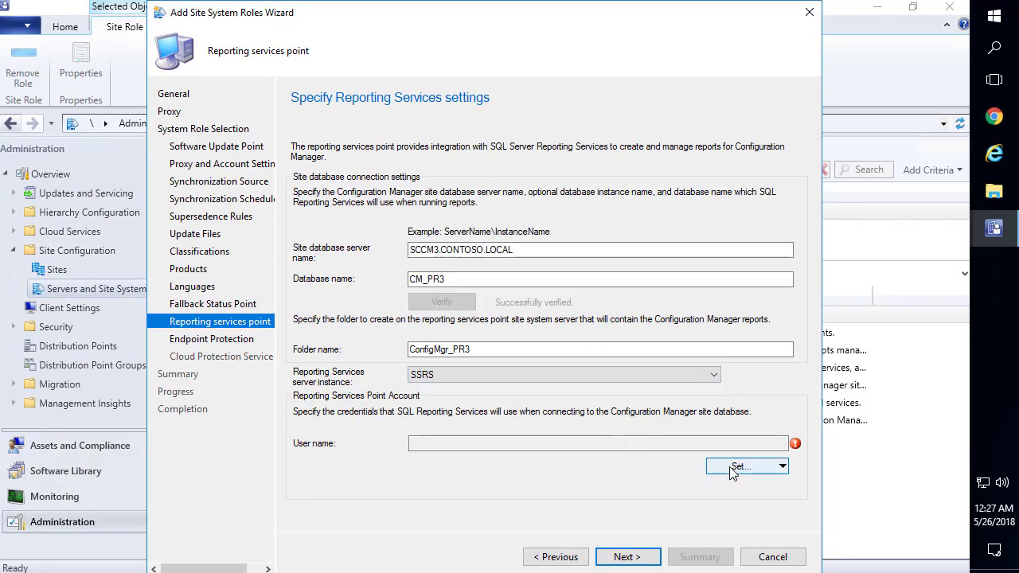
Set a new reporting account to the domain SCCM SQL account and enter its password twice
left_click(737, 471)
left_click(751, 501)
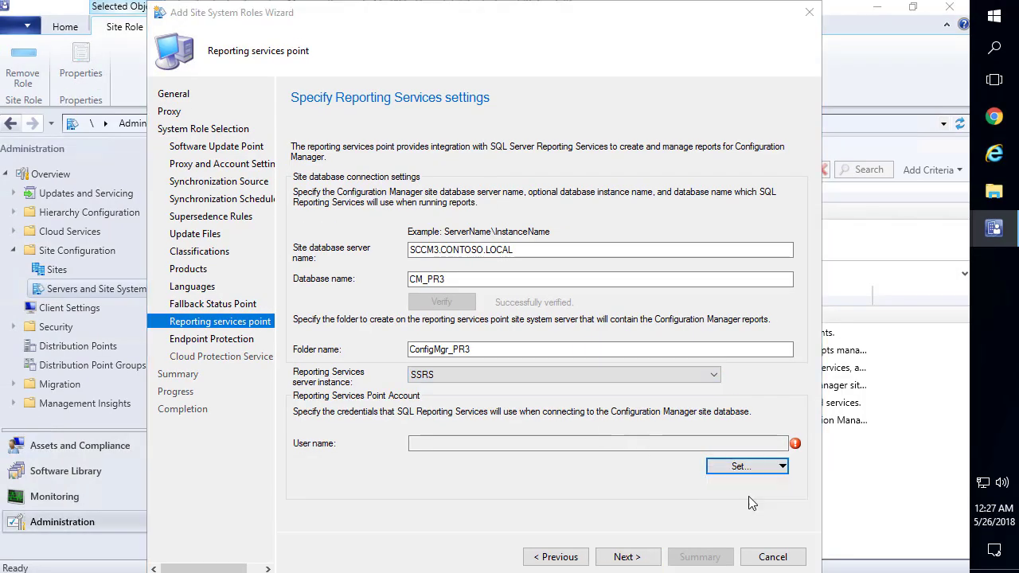
left_click(628, 179)
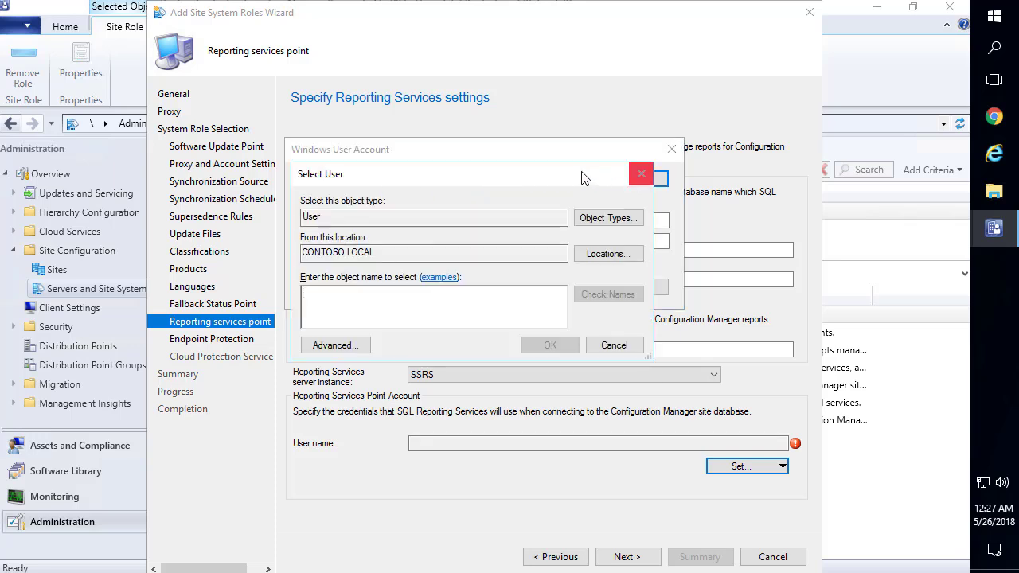
type("SCCM_s")
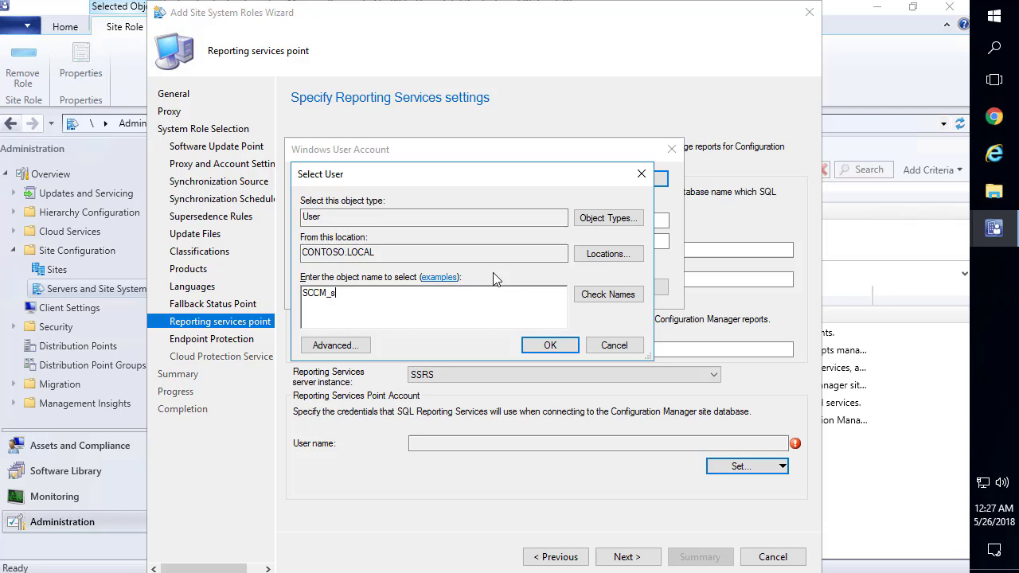
key("Return")
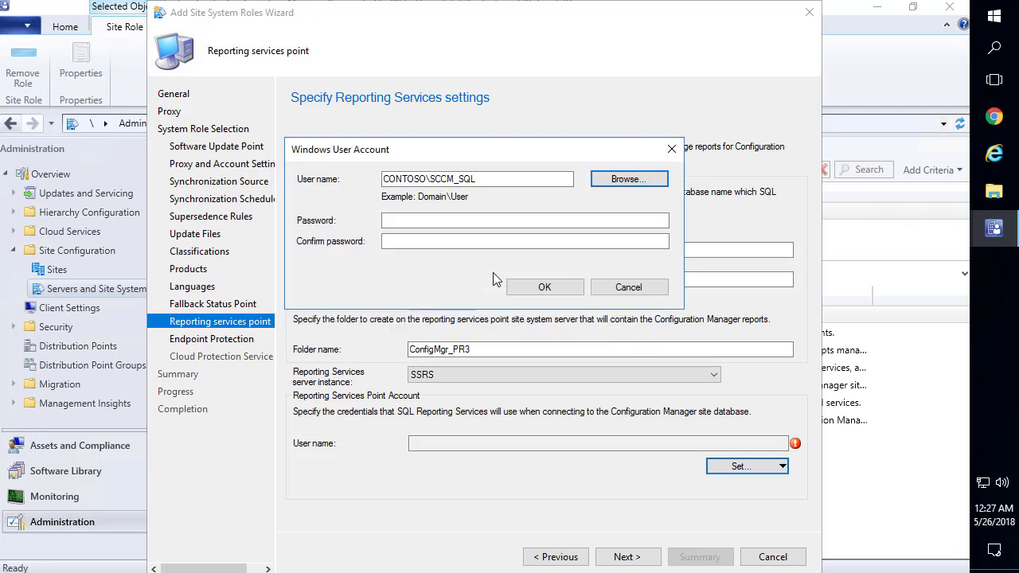
left_click(458, 226)
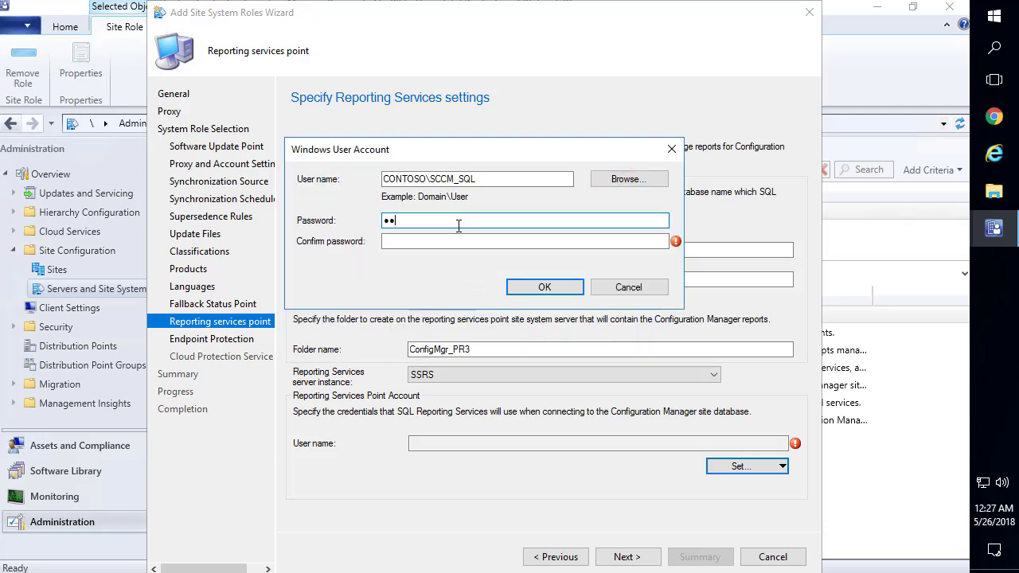
type("••••••••••••")
left_click(456, 247)
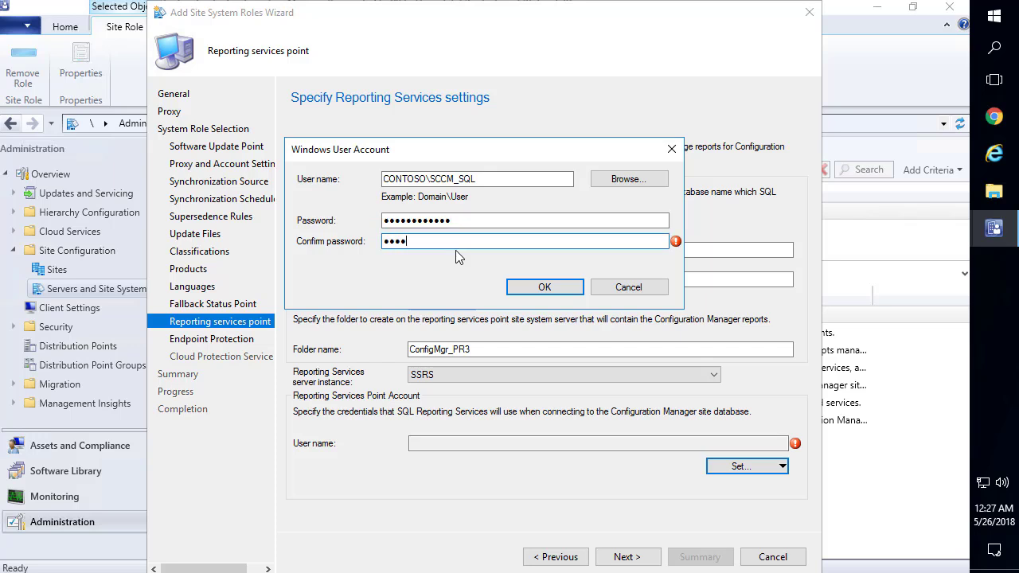
type("••••••••••••")
key("Return")
Accept the Endpoint Protection license, keep Basic Cloud Protection membership, and apply the four roles
left_click(629, 557)
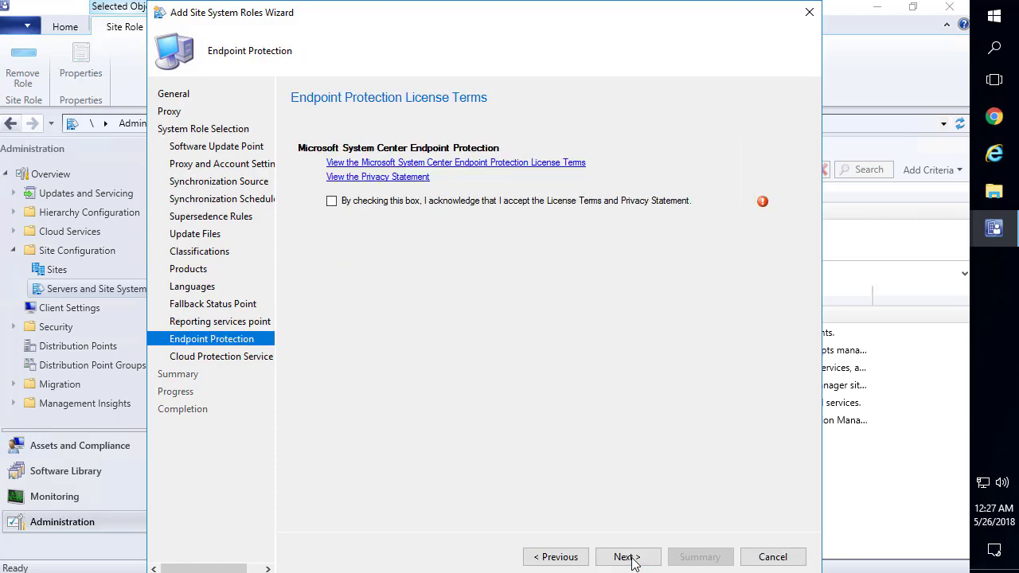
left_click(333, 202)
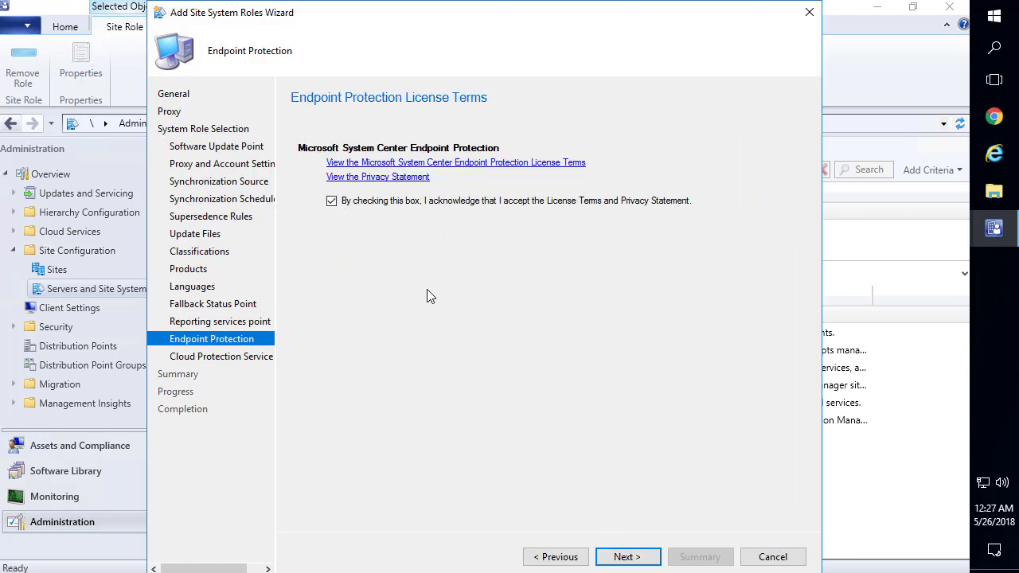
left_click(627, 558)
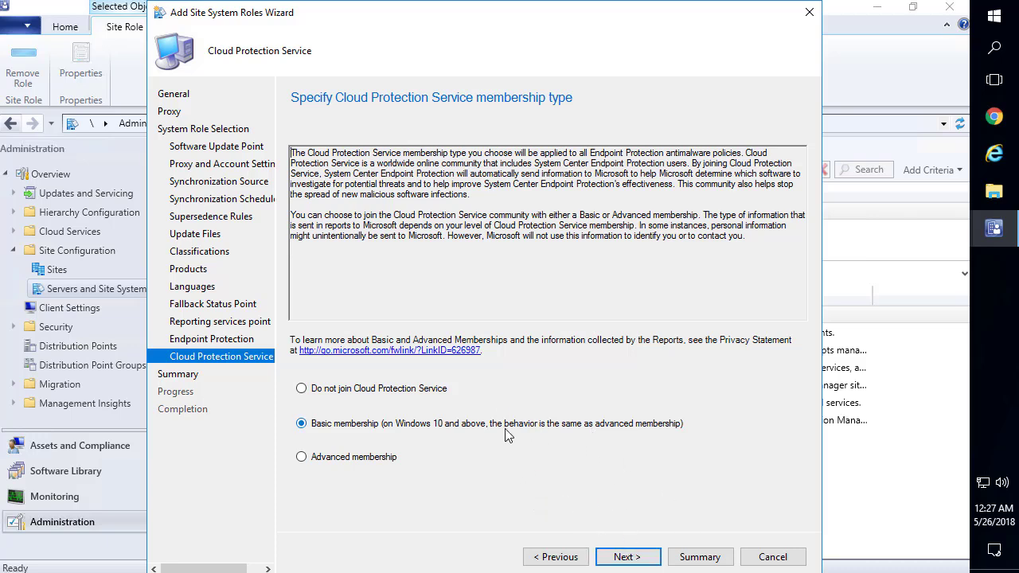
left_click(624, 561)
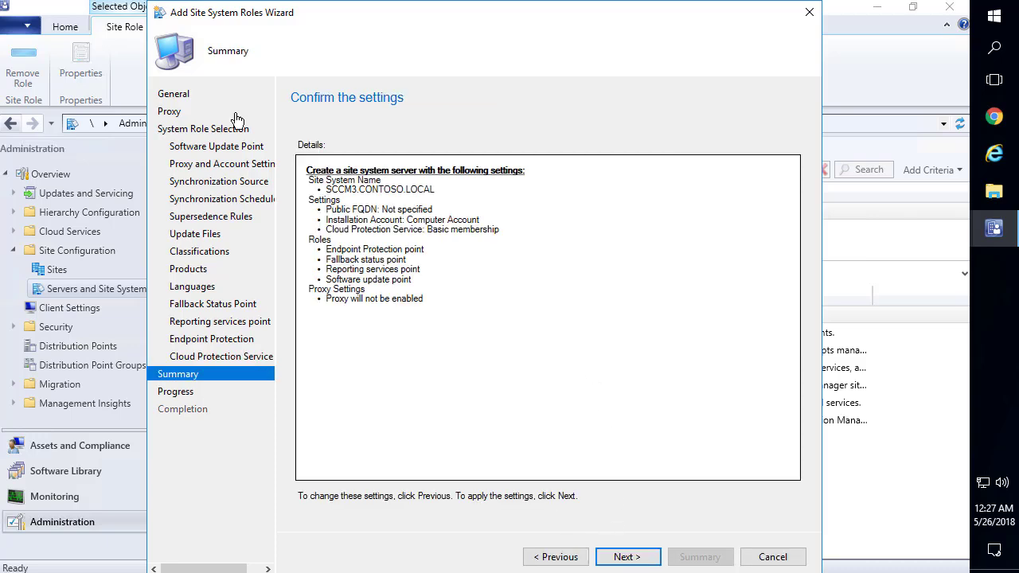
left_click(644, 559)
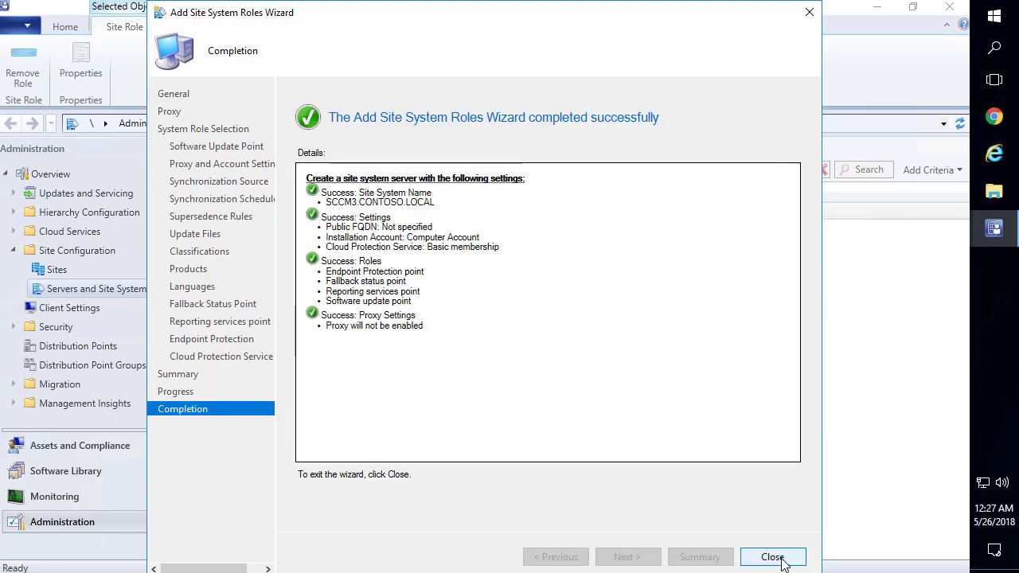
Close the wizard, open the Site Server - Logs folder maximized, and open sitecomp.log
left_click(774, 557)
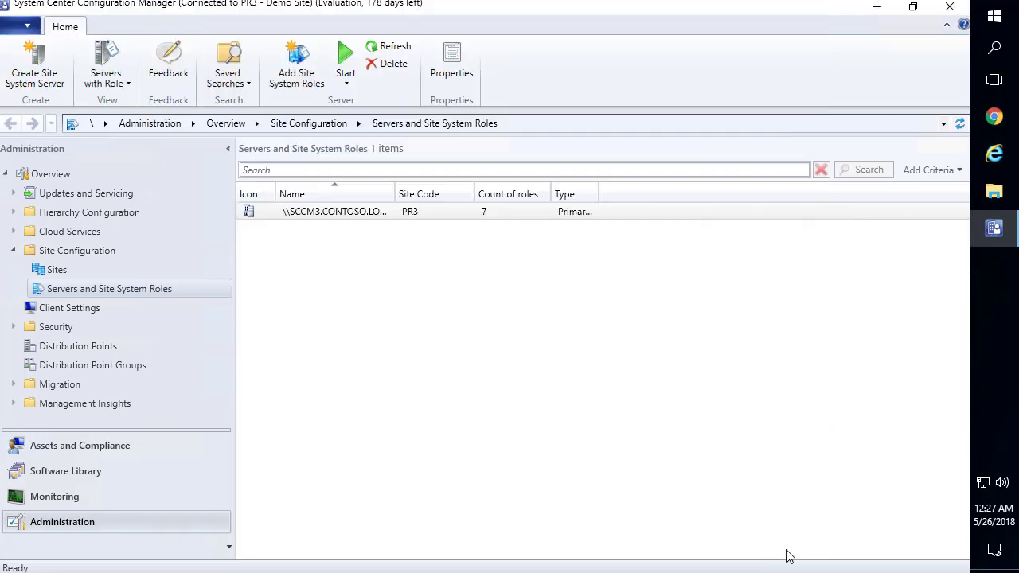
left_click(886, 7)
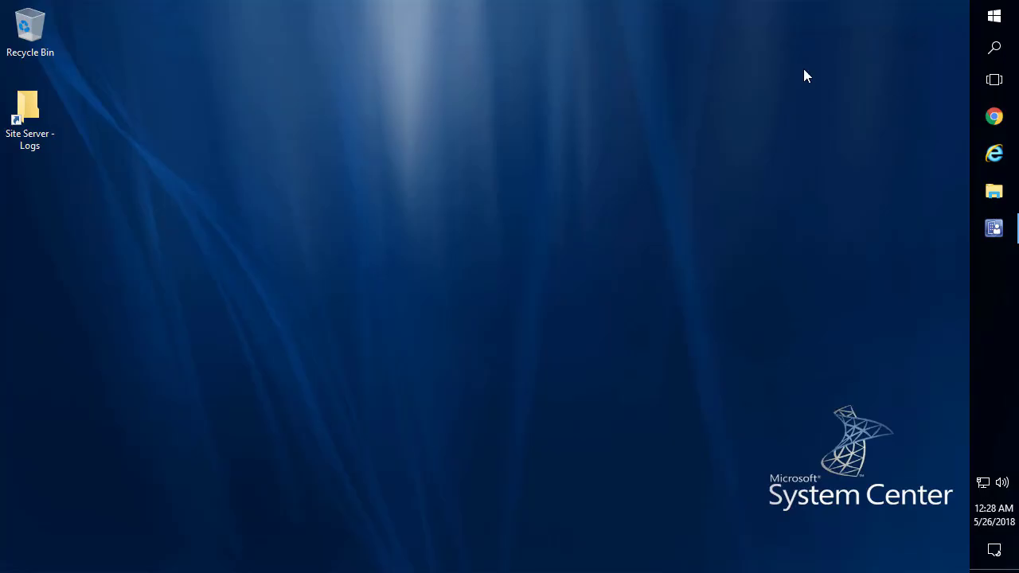
double_click(28, 125)
double_click(532, 59)
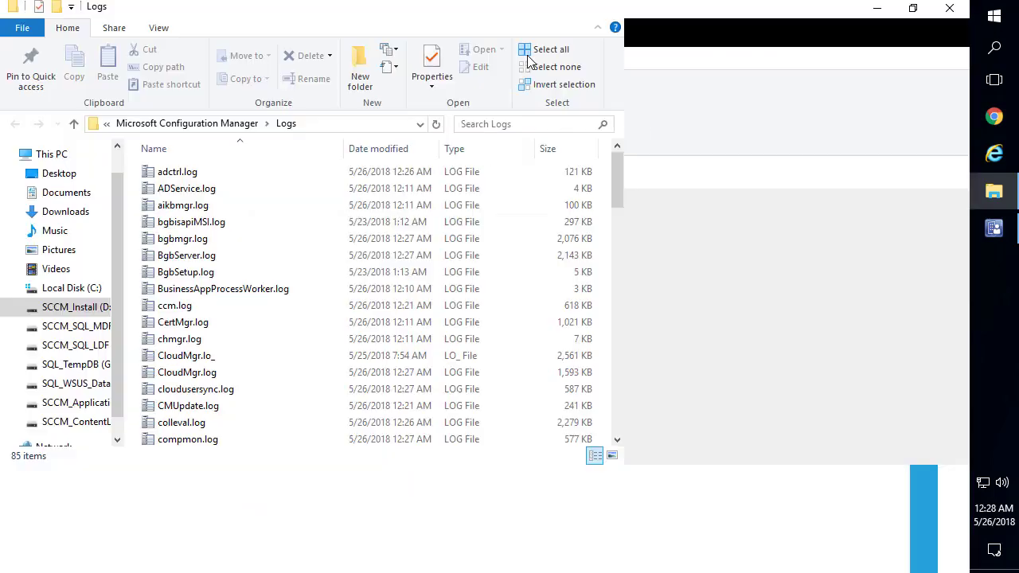
left_click(219, 274)
type("sit")
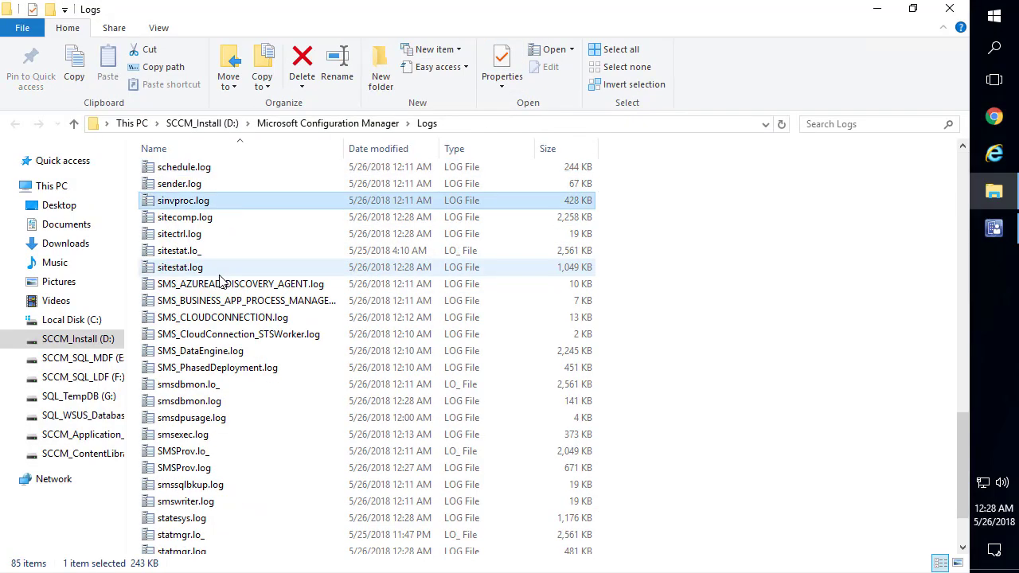
key("Return")
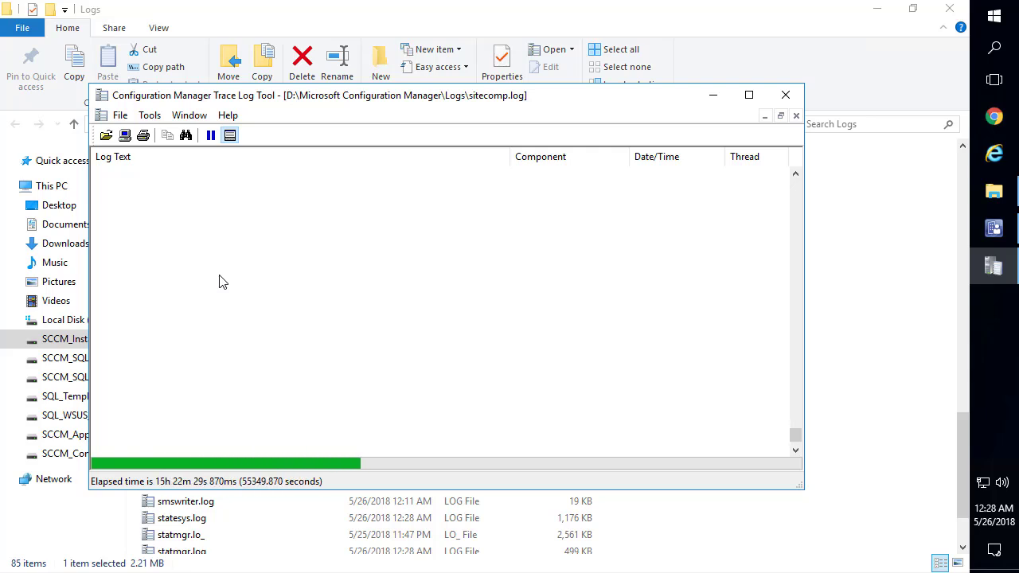
Maximize CMTrace, dismiss the Defender notice, inspect the SMSFSP entry in sitecomp.log, then close it
left_click(748, 95)
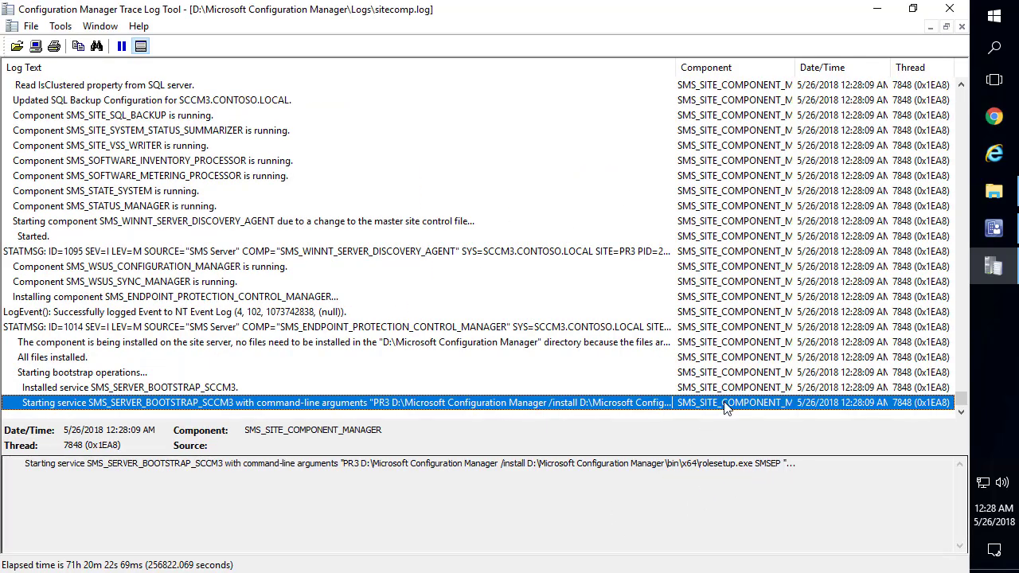
left_click(725, 493)
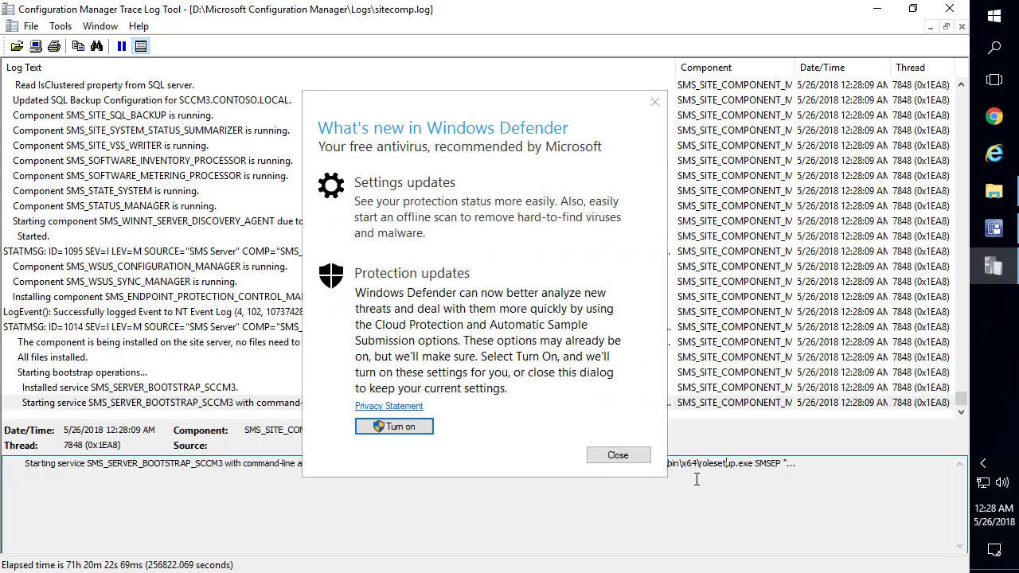
left_click(627, 455)
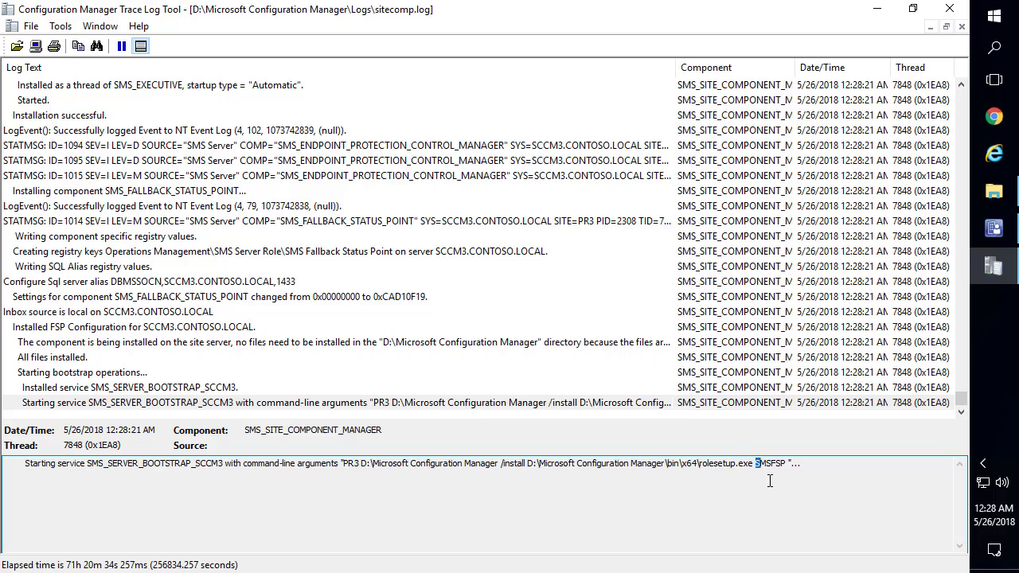
key("super+plus")
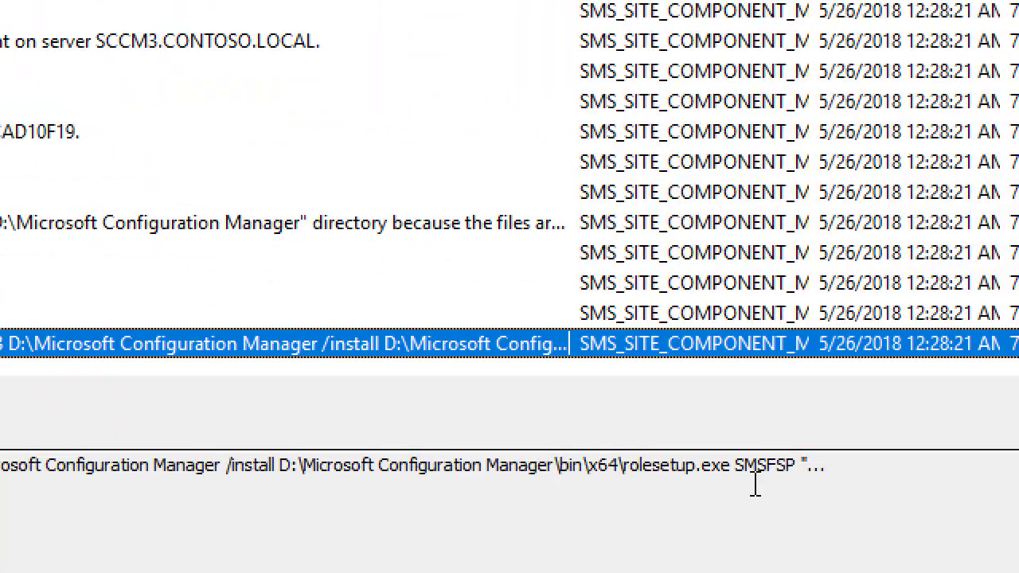
left_click(749, 477)
left_click_drag(733, 466, 796, 465)
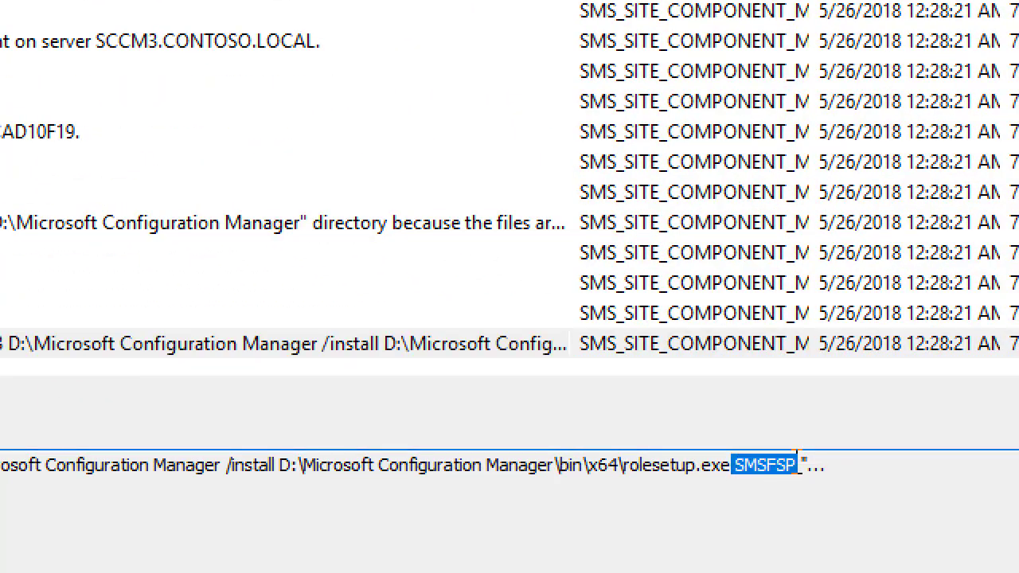
left_click(737, 501)
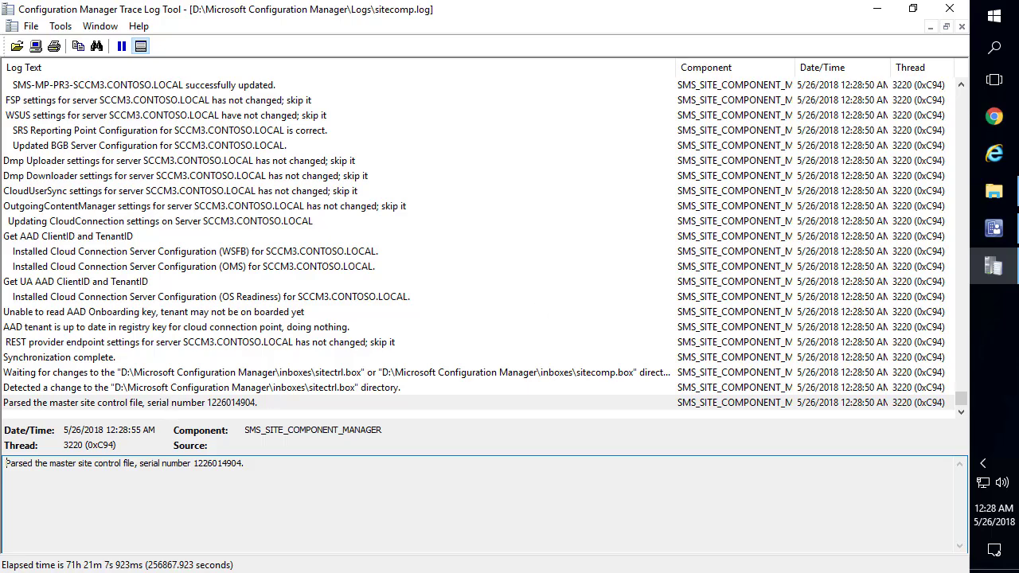
left_click(949, 11)
scroll(207, 239, "down", 5)
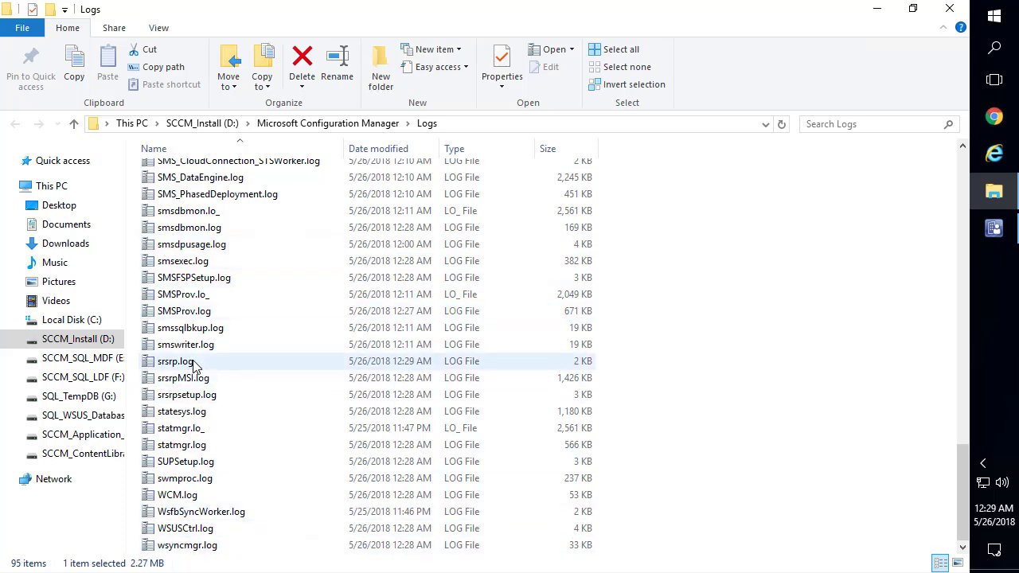
Open SUPSetup.log and confirm its 'Installation was successful' entry, then close it
double_click(189, 463)
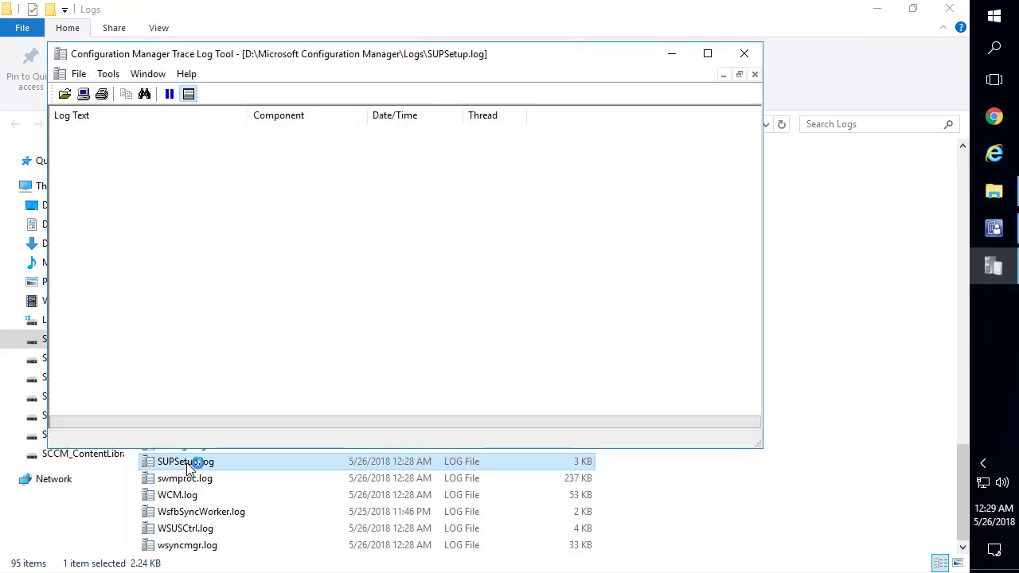
left_click(708, 55)
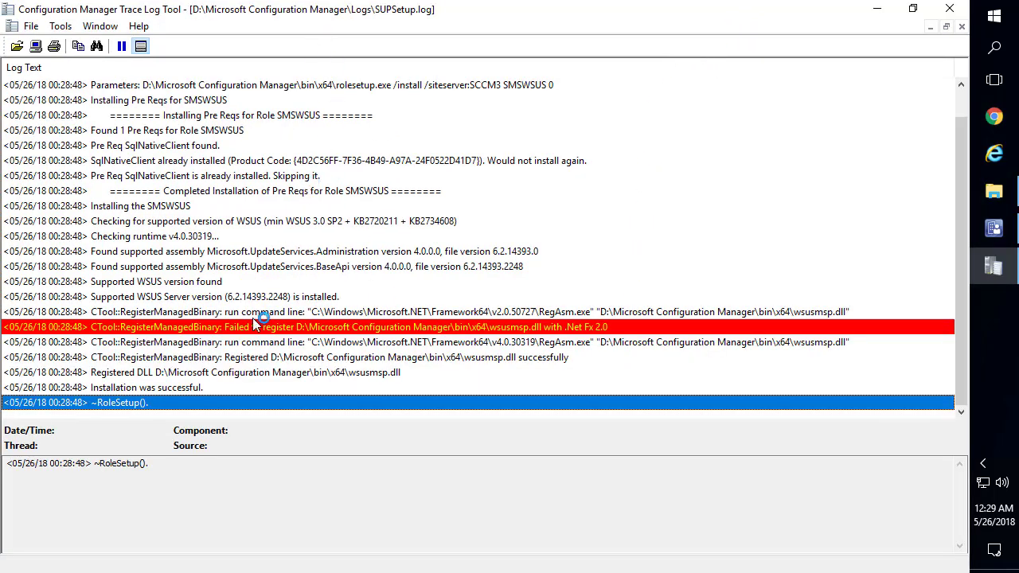
left_click(163, 389)
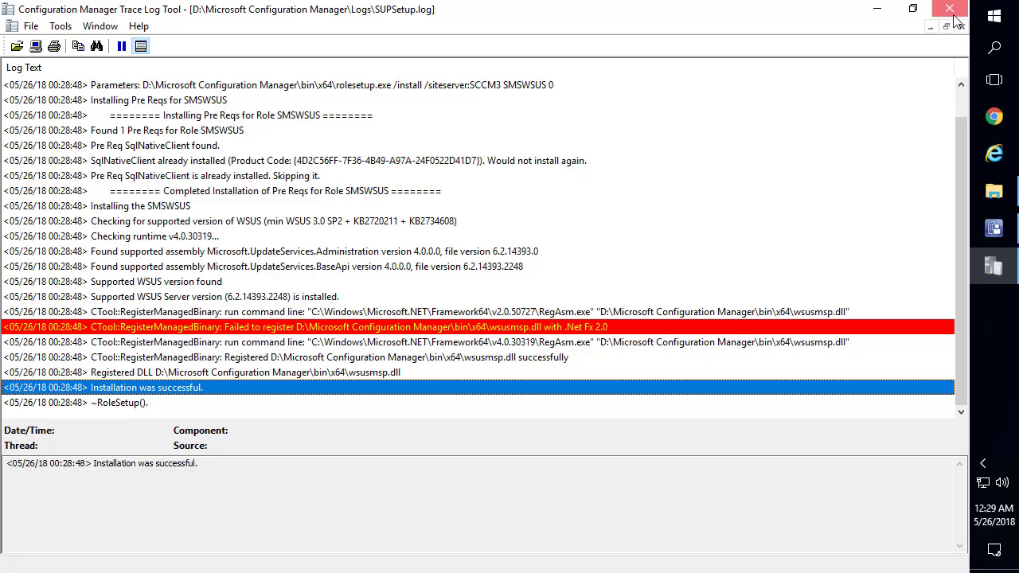
left_click(950, 8)
Open WCM.log and review the WSUS connection, Windows 7 category and 'WSUS sync running' entries
double_click(179, 495)
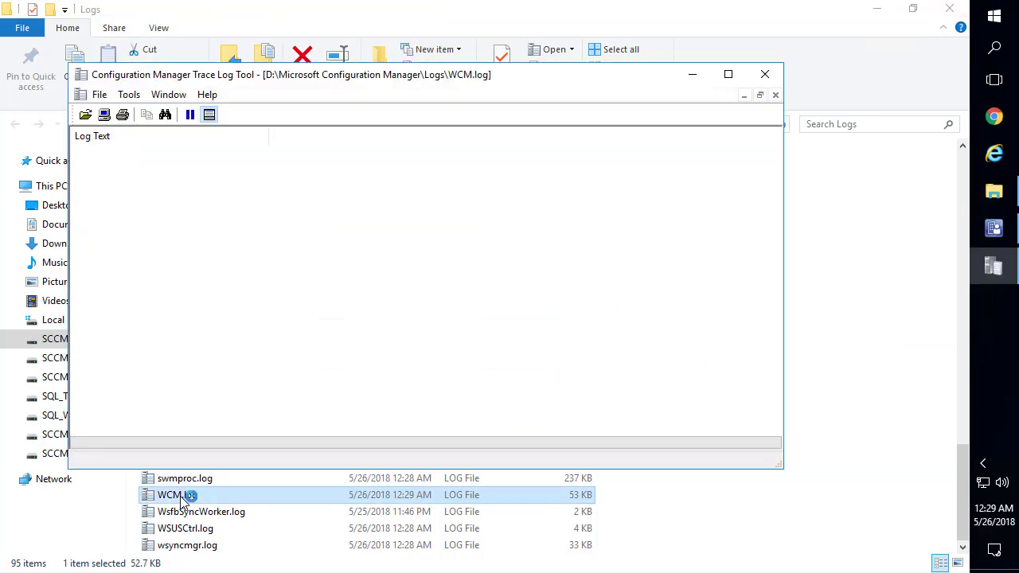
left_click(731, 73)
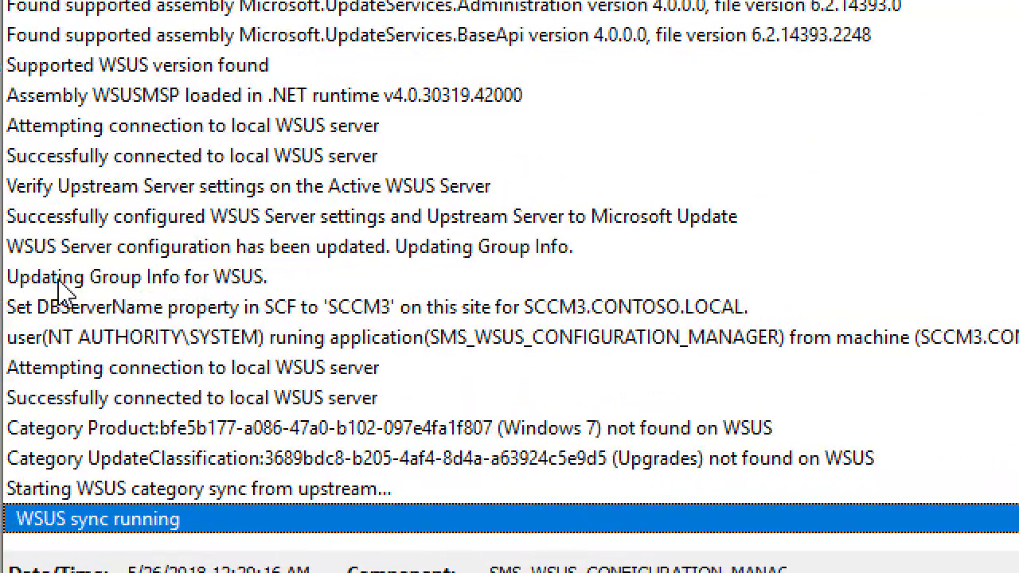
left_click(185, 374)
left_click(209, 402)
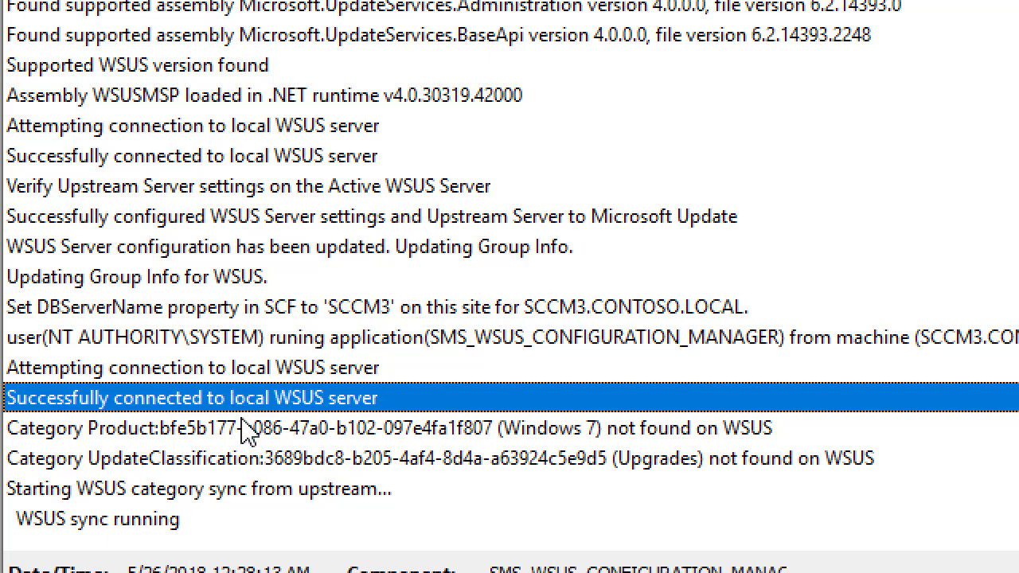
left_click(230, 430)
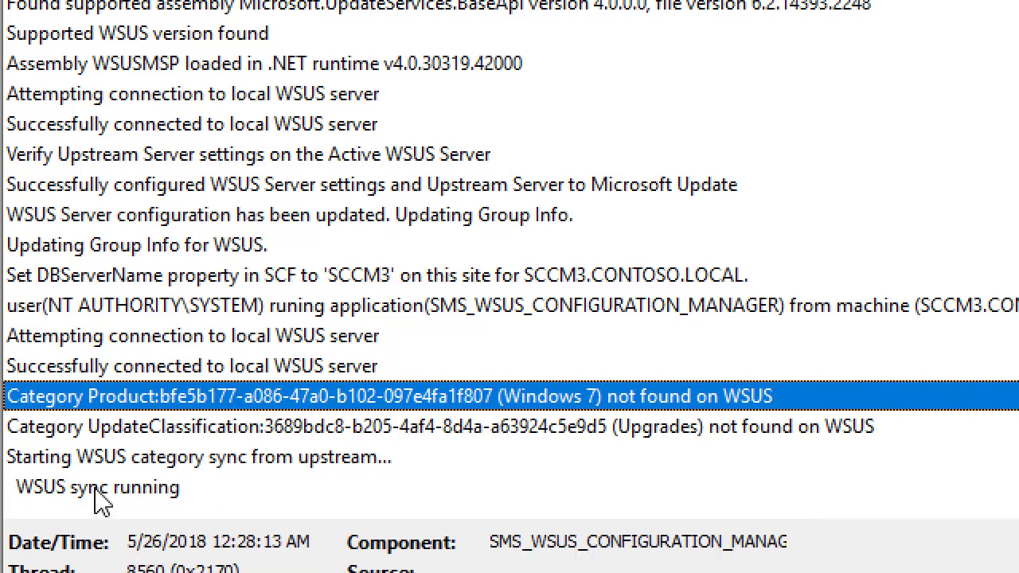
left_click(99, 511)
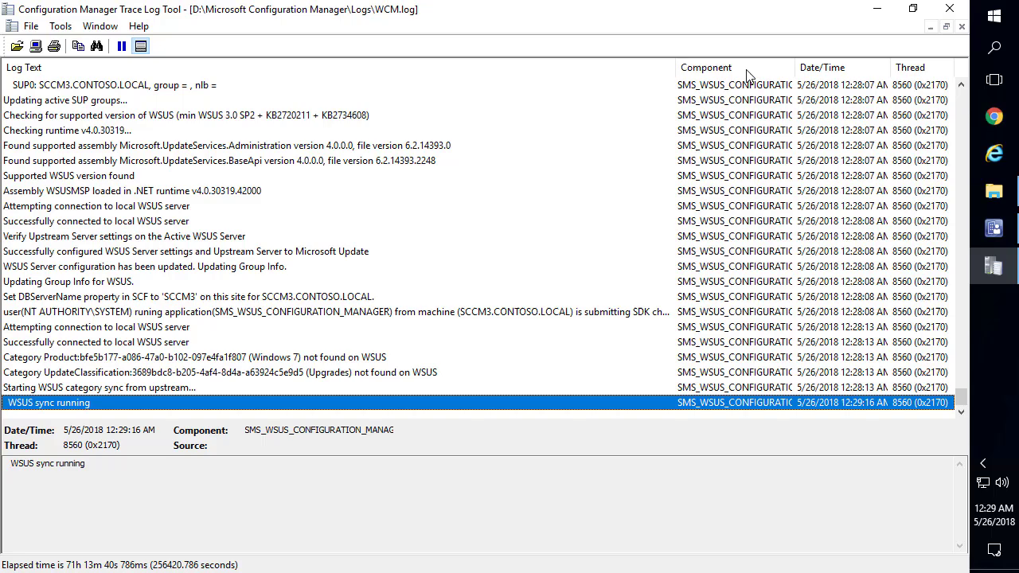
left_click(876, 8)
Open srsrp.log maximized and scroll to confirm reports deployed through License 15B
left_click(176, 362)
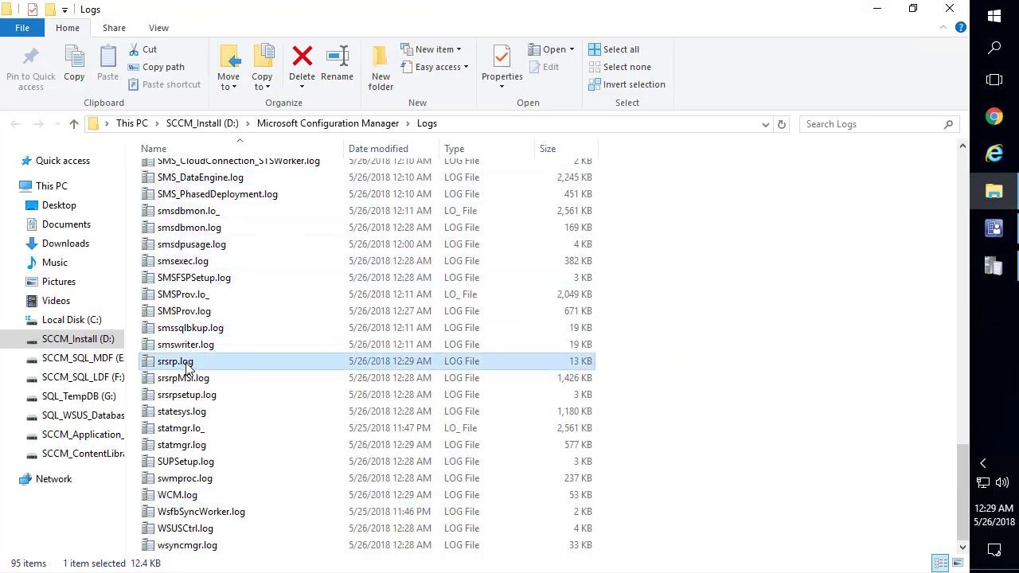
double_click(188, 363)
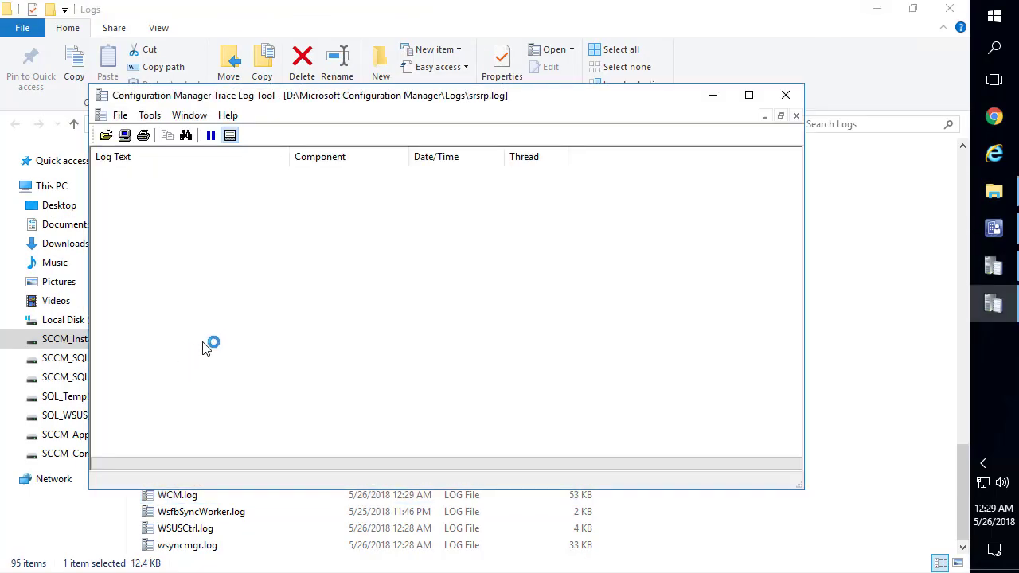
double_click(404, 103)
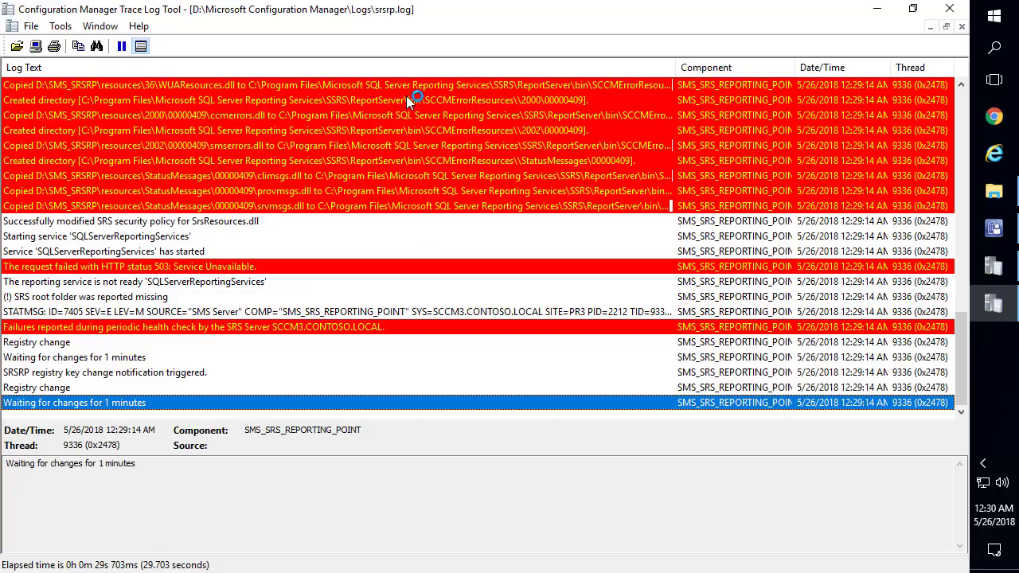
scroll(316, 255, "up", 12)
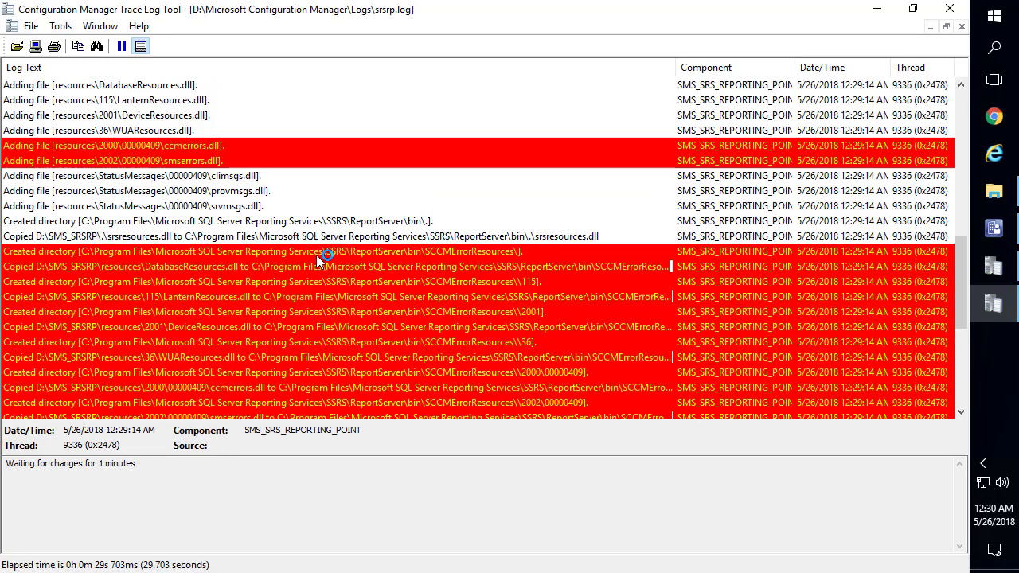
scroll(327, 247, "up", 5)
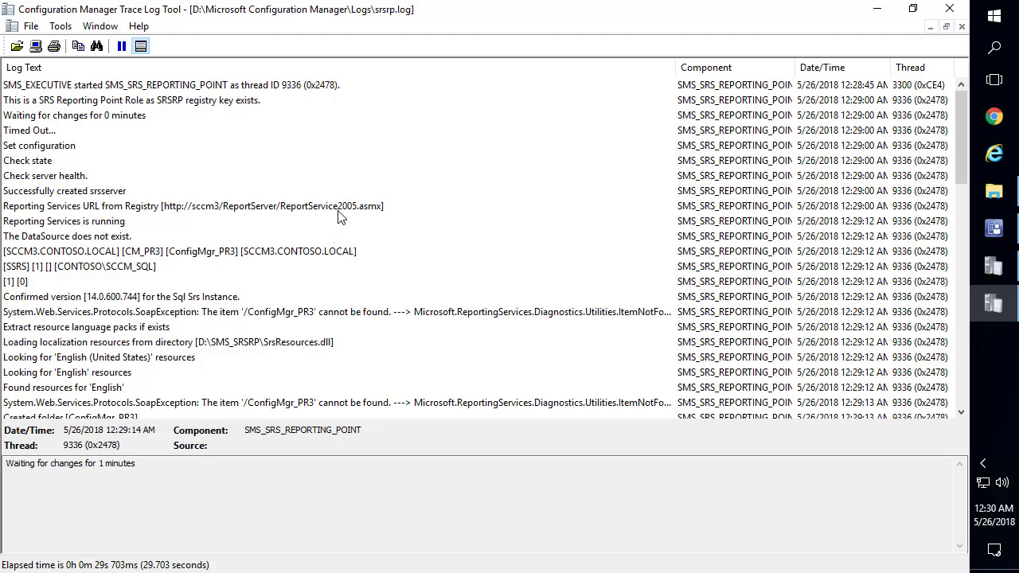
scroll(338, 213, "down", 17)
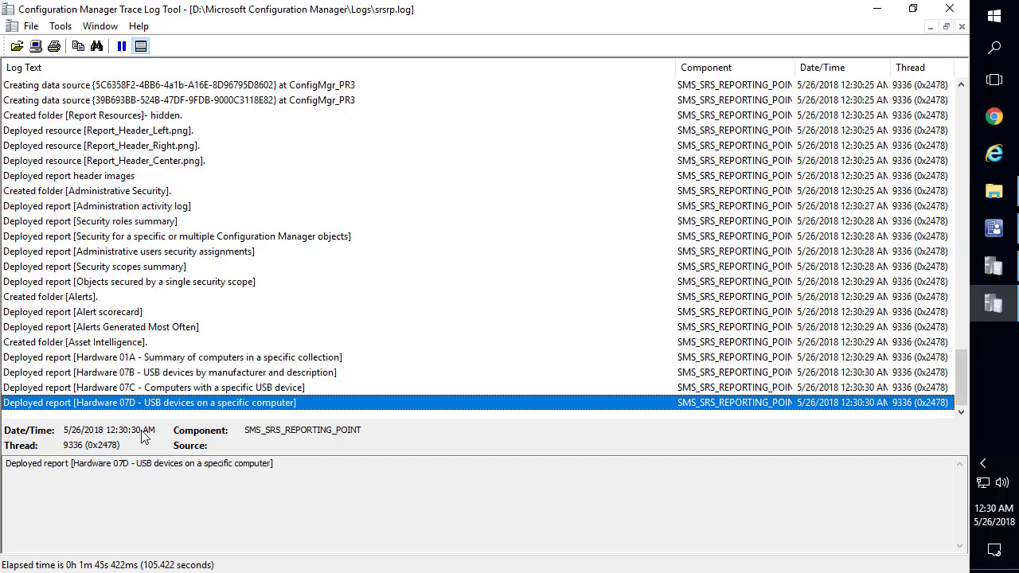
left_click(148, 497)
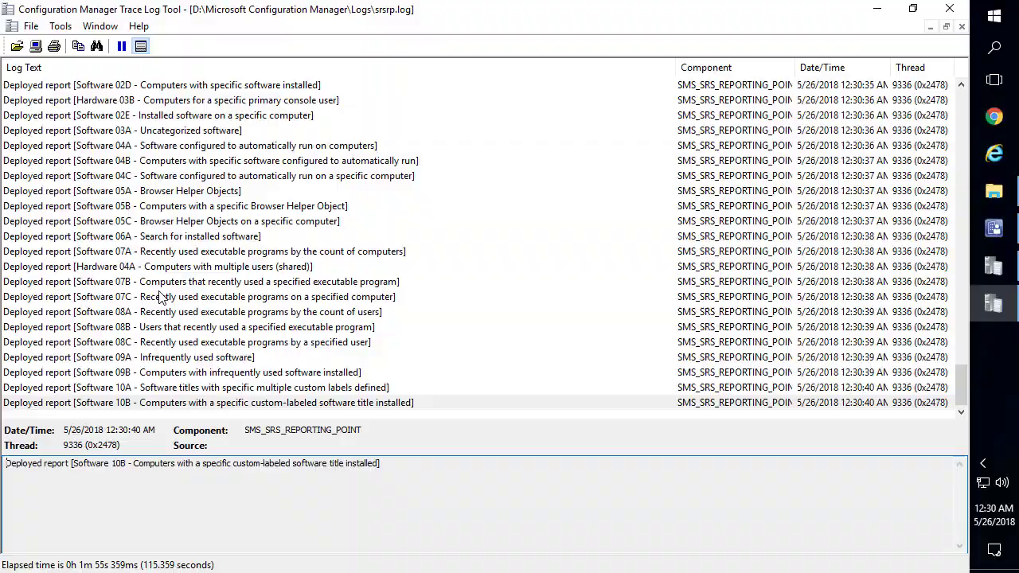
left_click(877, 8)
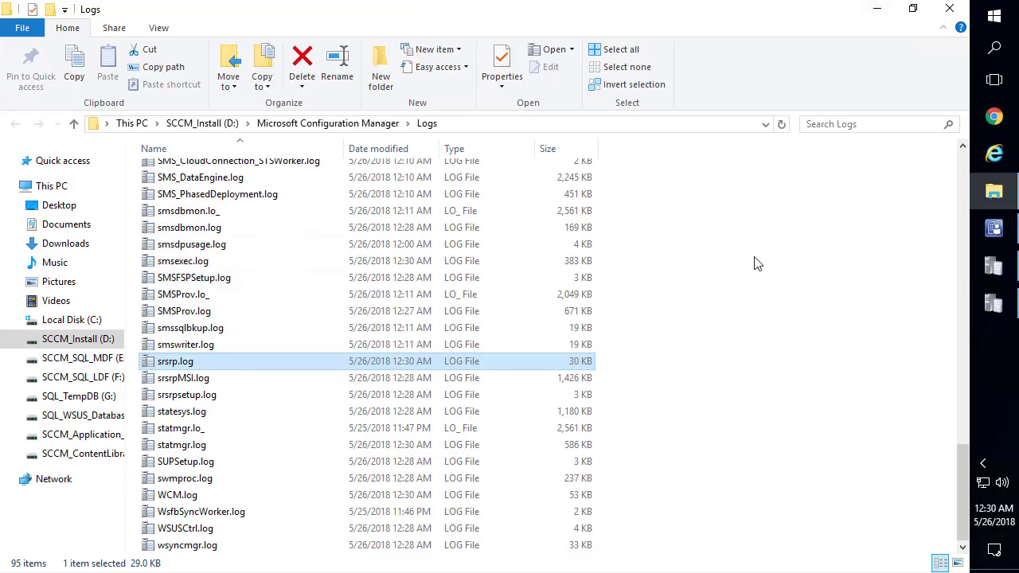
Open fspmgr.log, read the TransferFiles entry, then close it and minimize the Logs folder
left_click(371, 281)
key("f")
key("f")
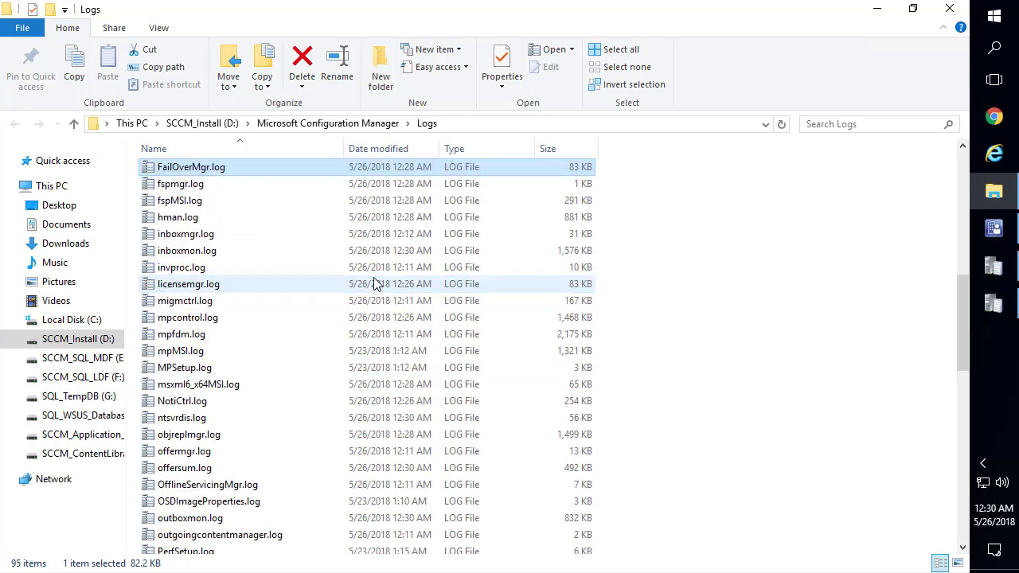
double_click(182, 185)
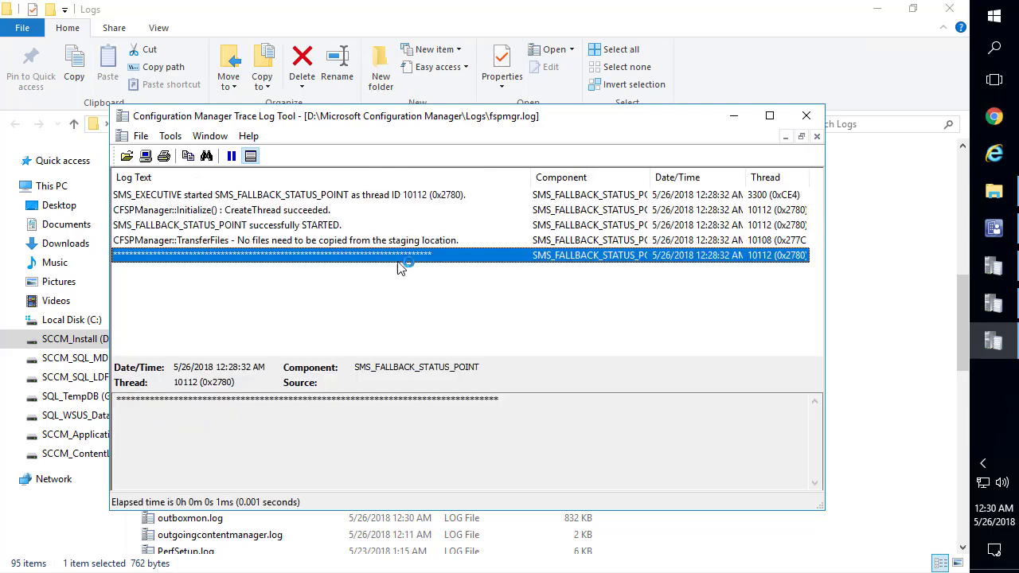
left_click(311, 240)
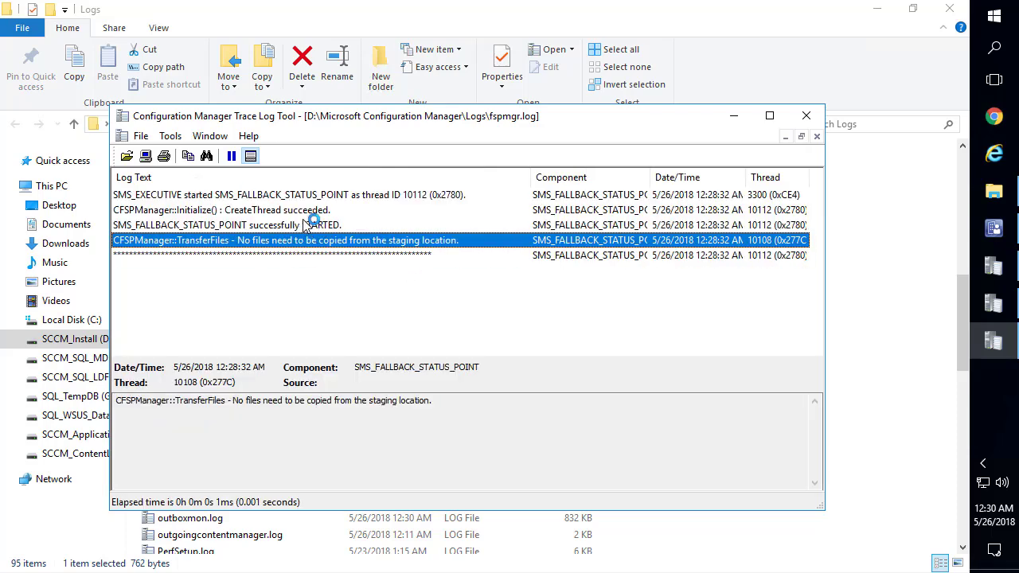
left_click(806, 117)
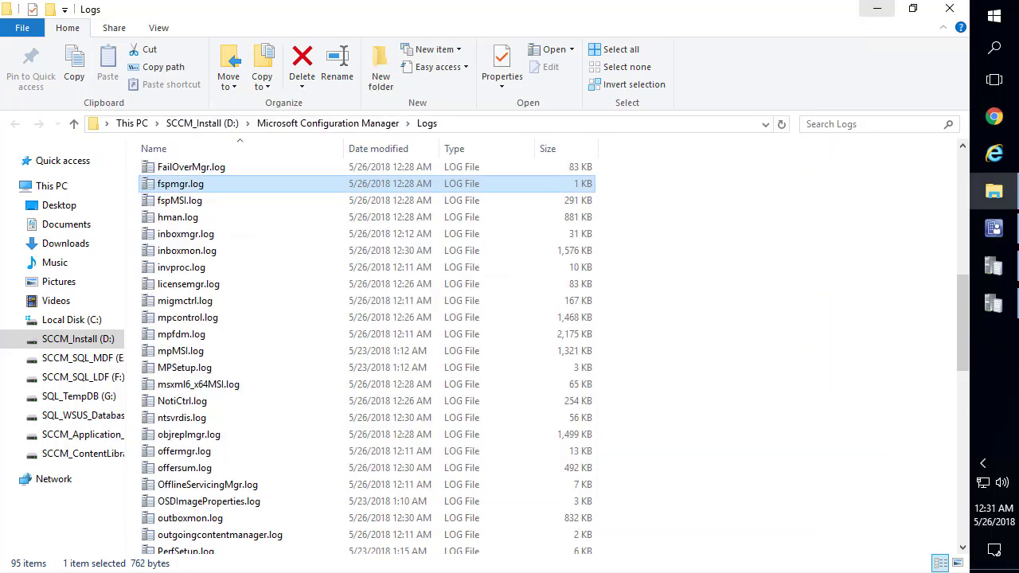
left_click(878, 10)
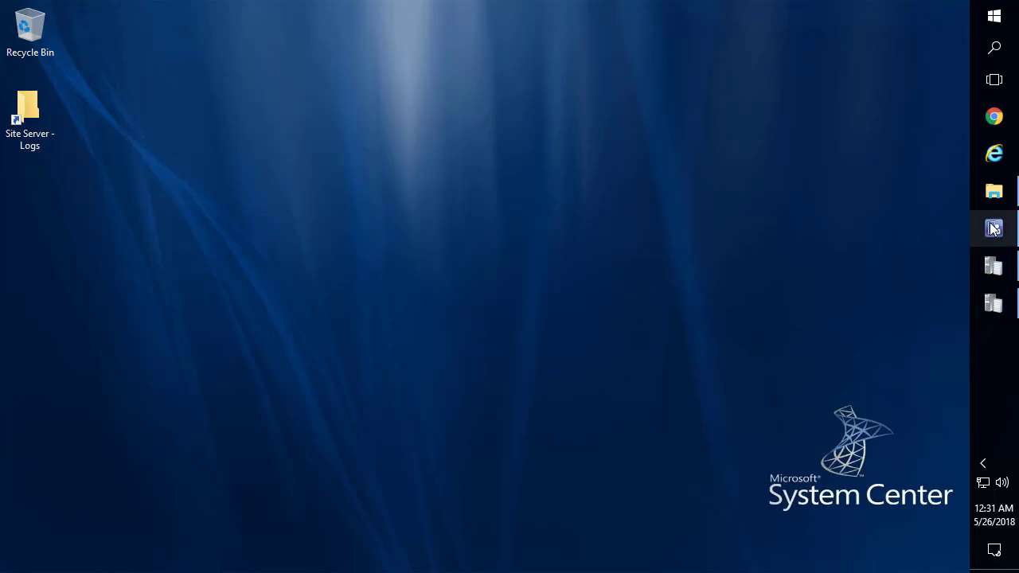
Restore the console, open Sites, and show Client Installation Settings for PR3 - Demo Site
mouse_move(994, 229)
left_click(823, 177)
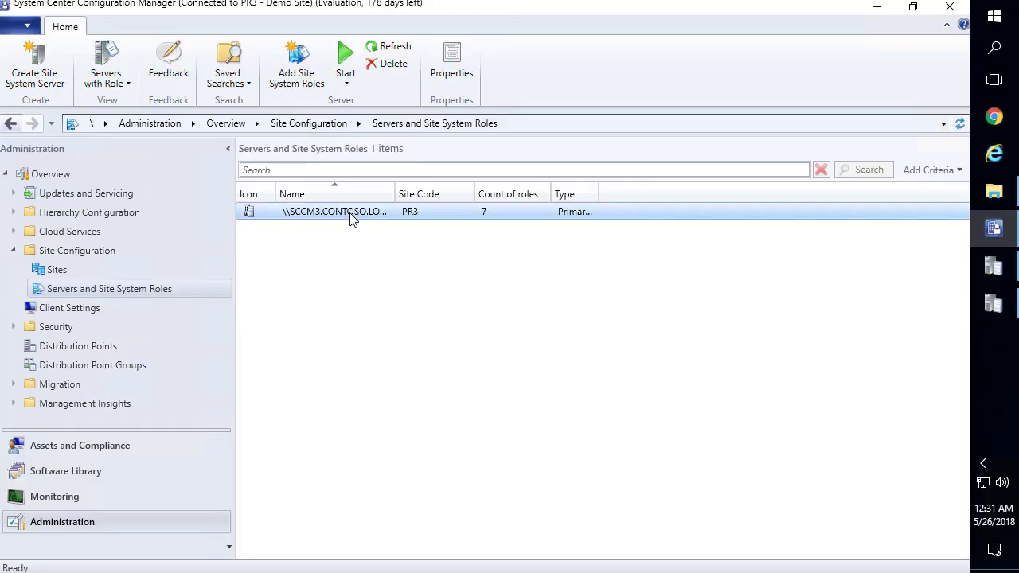
left_click(57, 272)
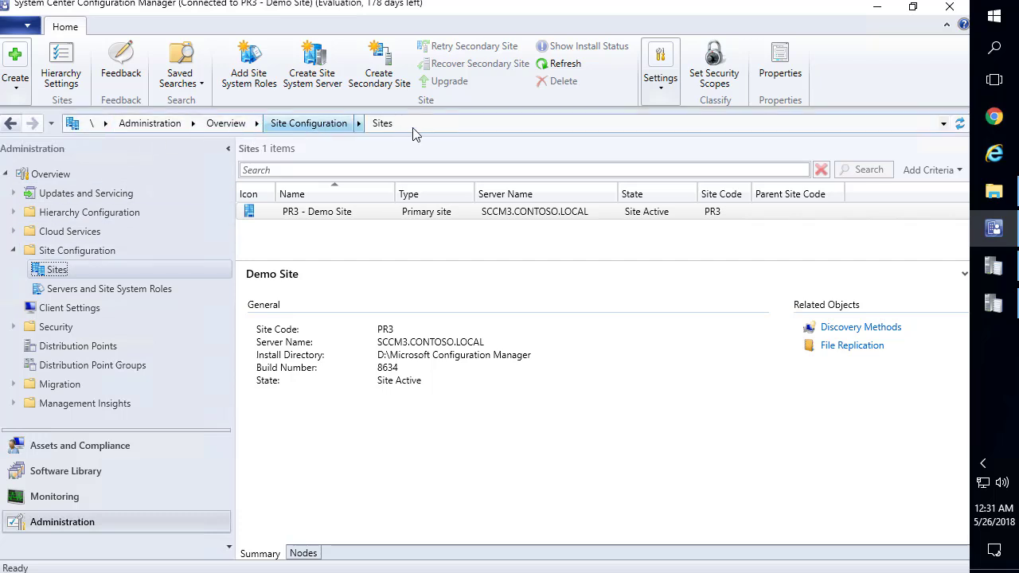
right_click(375, 214)
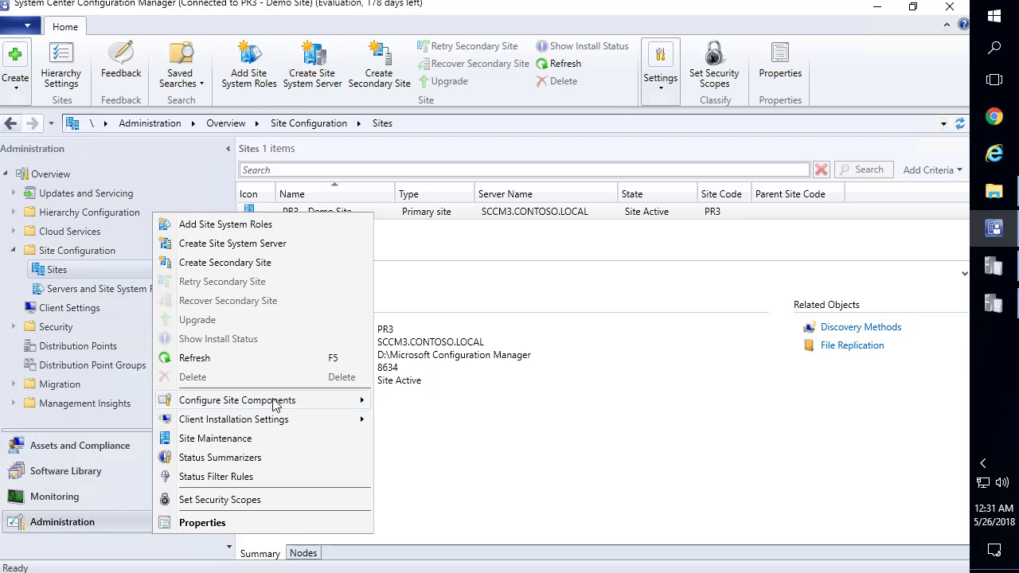
mouse_move(274, 404)
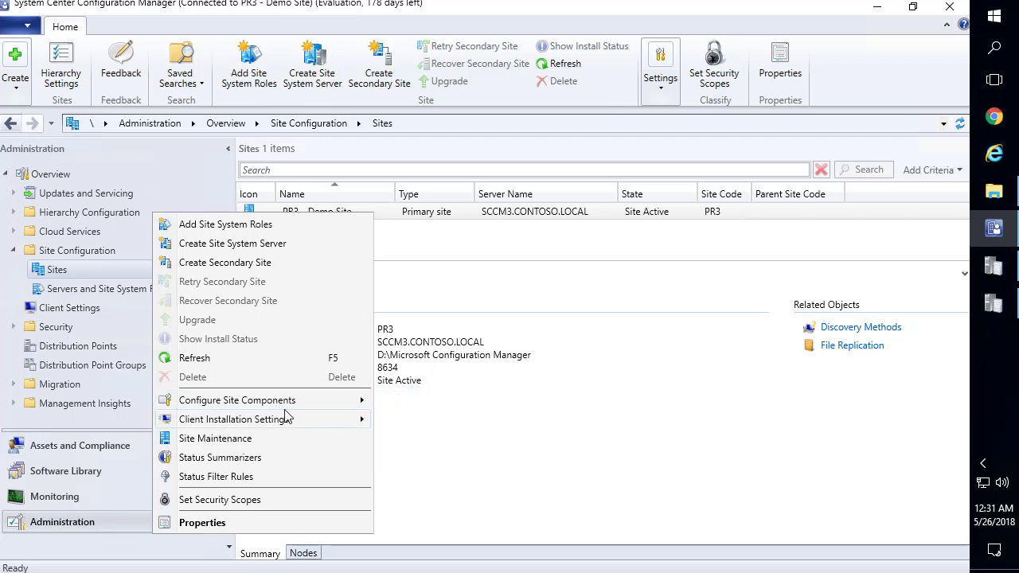
mouse_move(277, 427)
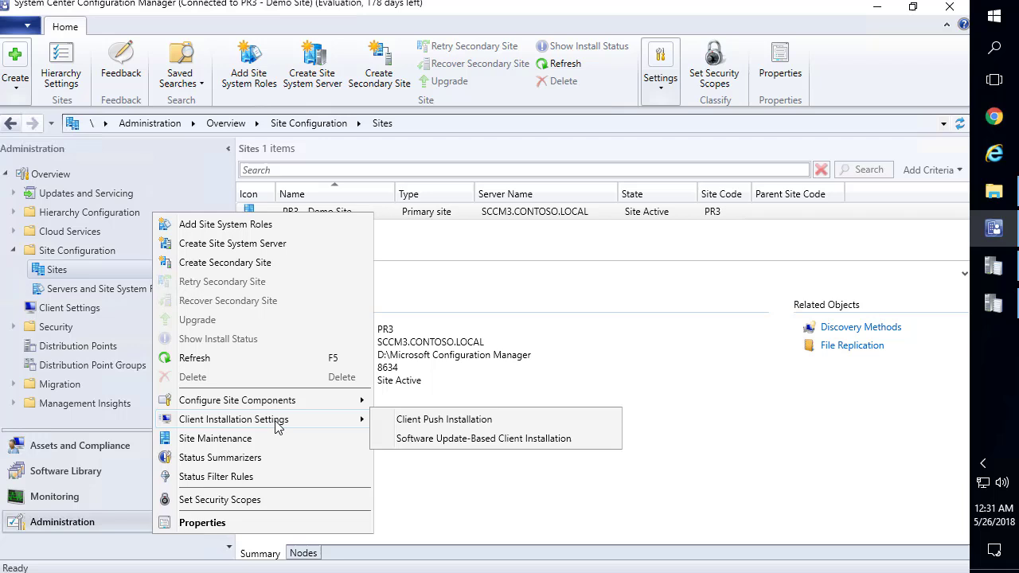
Start adding a new account on the Accounts tab of Client Push Installation settings
left_click(426, 419)
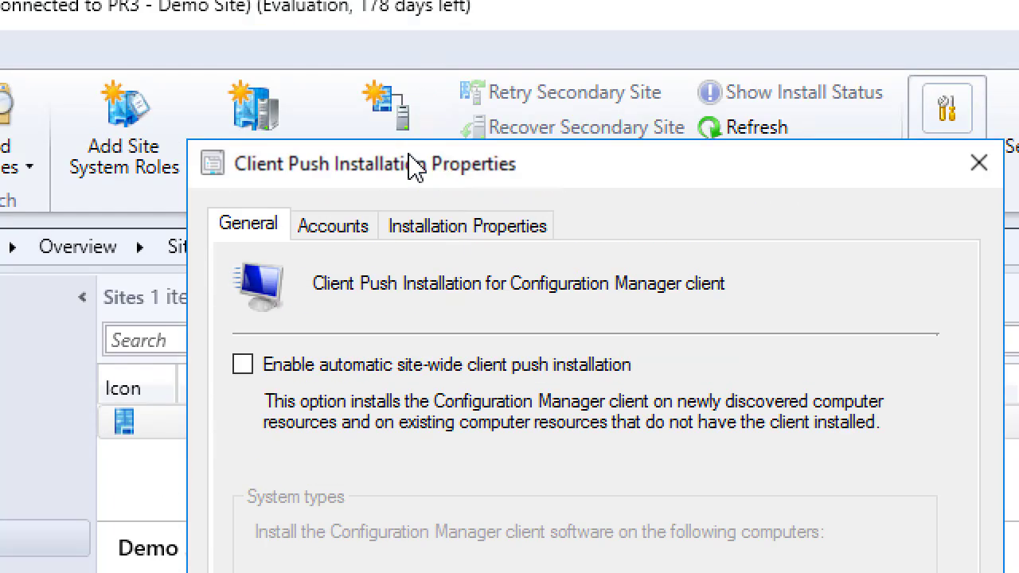
left_click(351, 222)
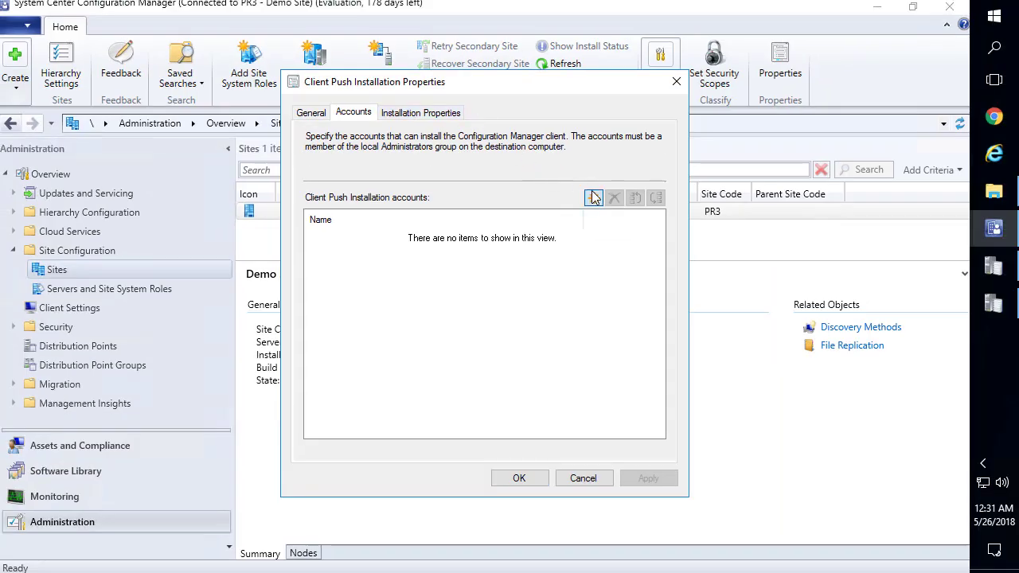
left_click(593, 197)
left_click(643, 235)
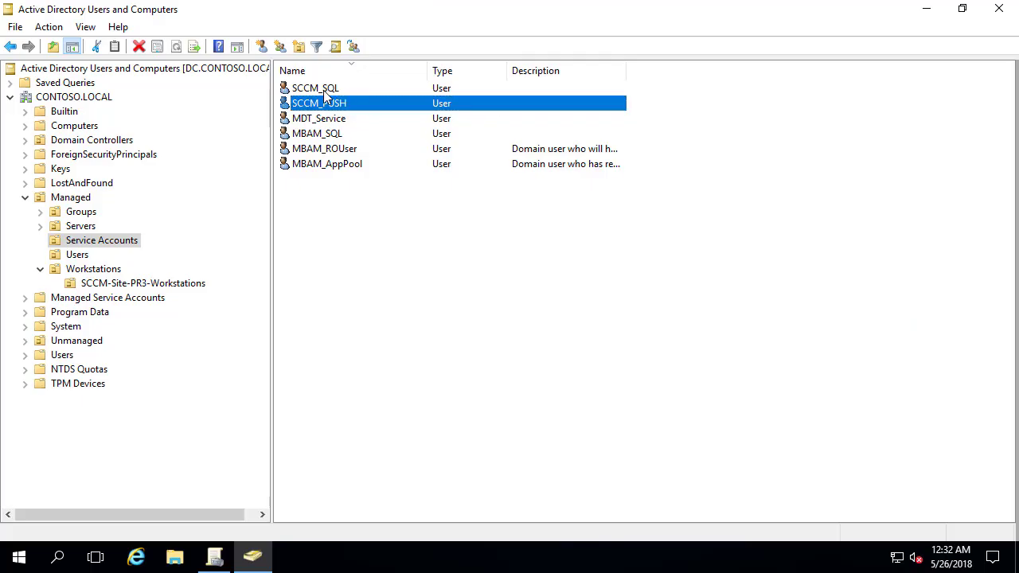
double_click(324, 104)
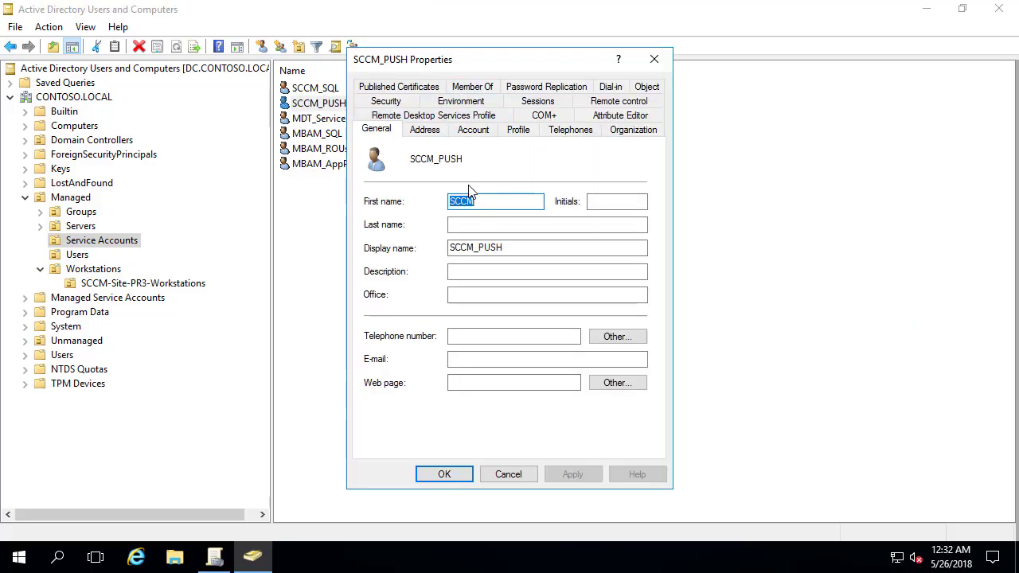
left_click(473, 130)
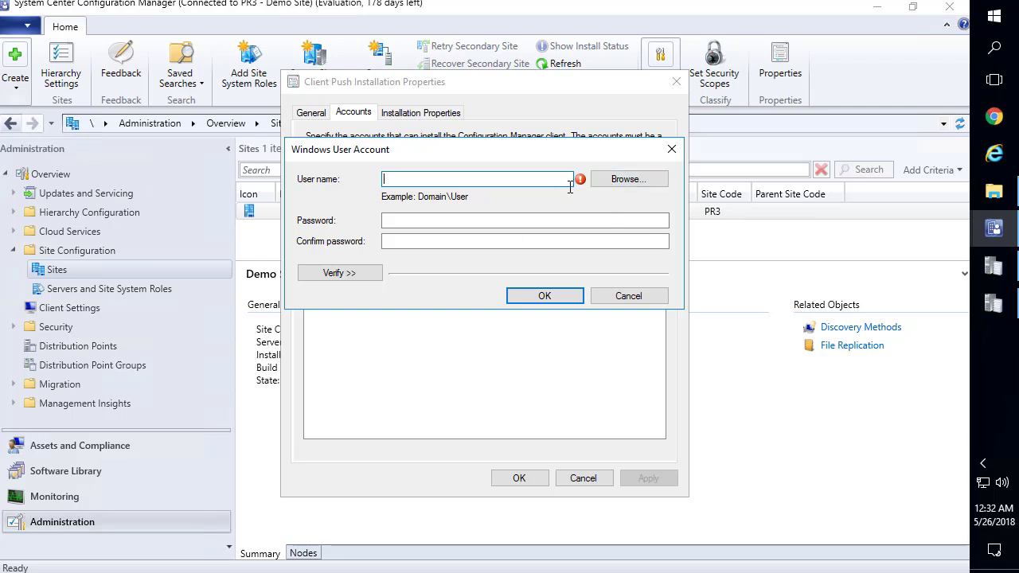
Resolve the push account user name to CONTOSO\SCCM_PUSH
left_click(609, 178)
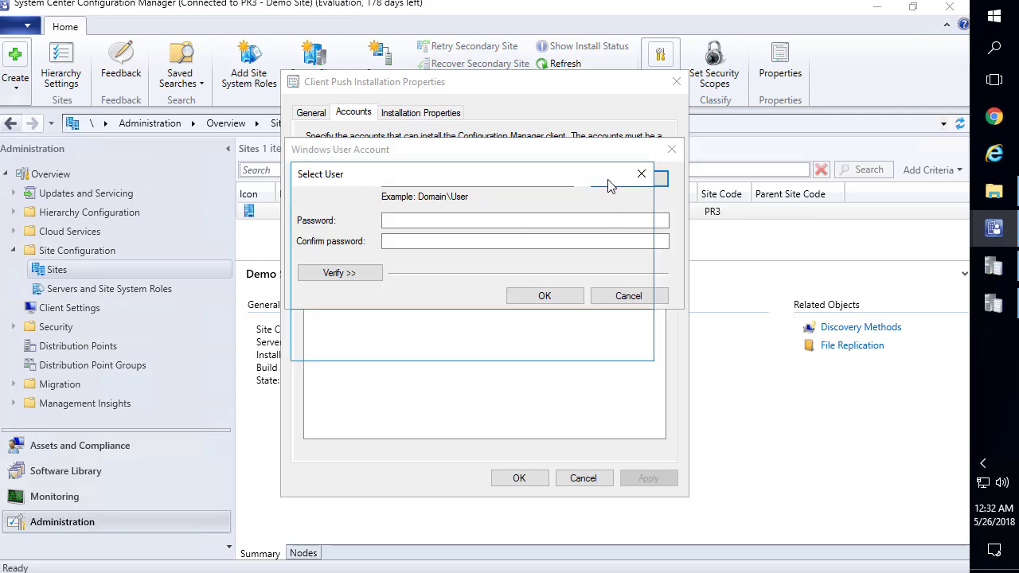
type("sccm")
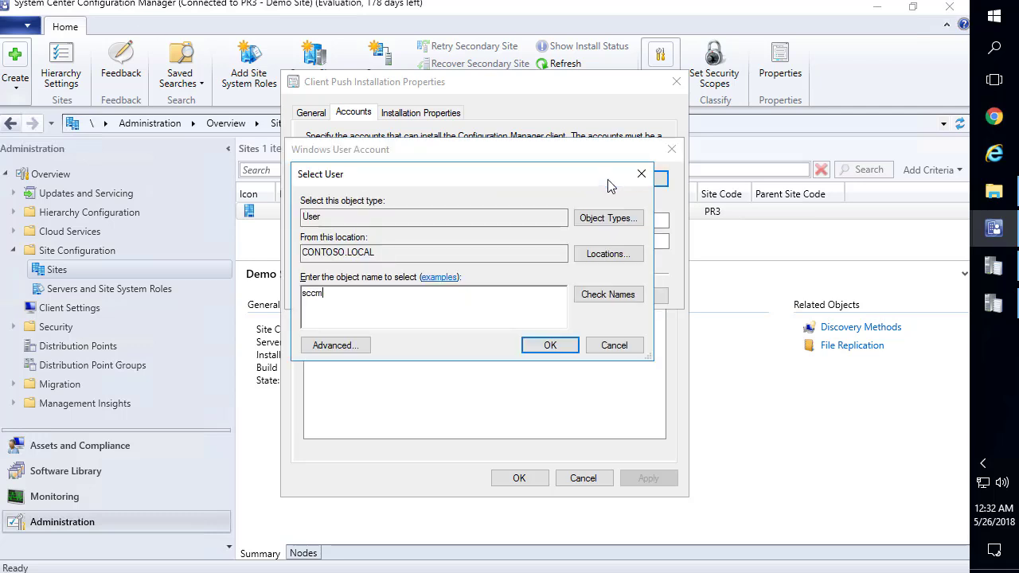
type("_")
key("BackSpace")
type("p")
key("Return")
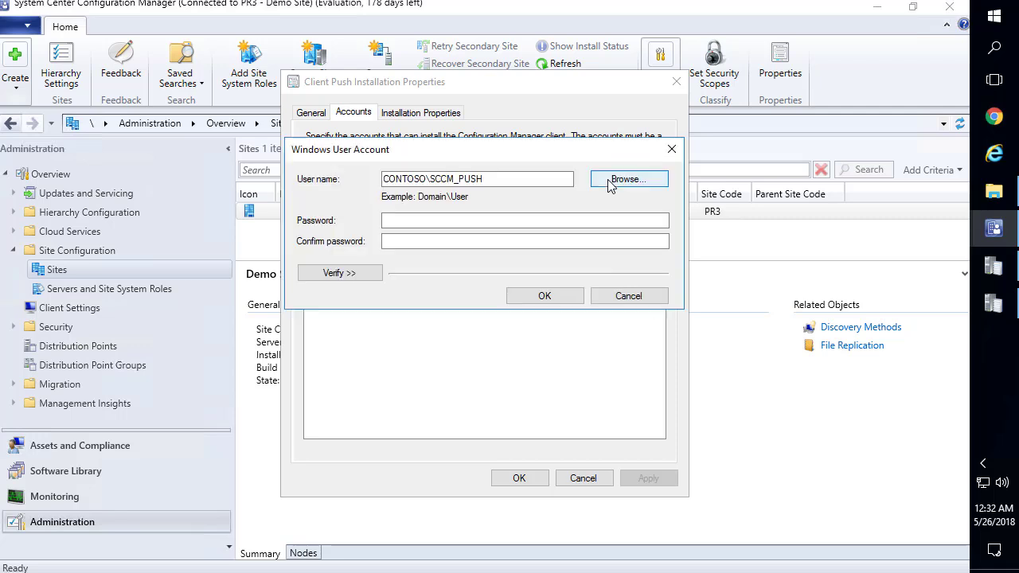
Enter and confirm the account password, then save the client push installation settings
left_click(516, 220)
type("••••")
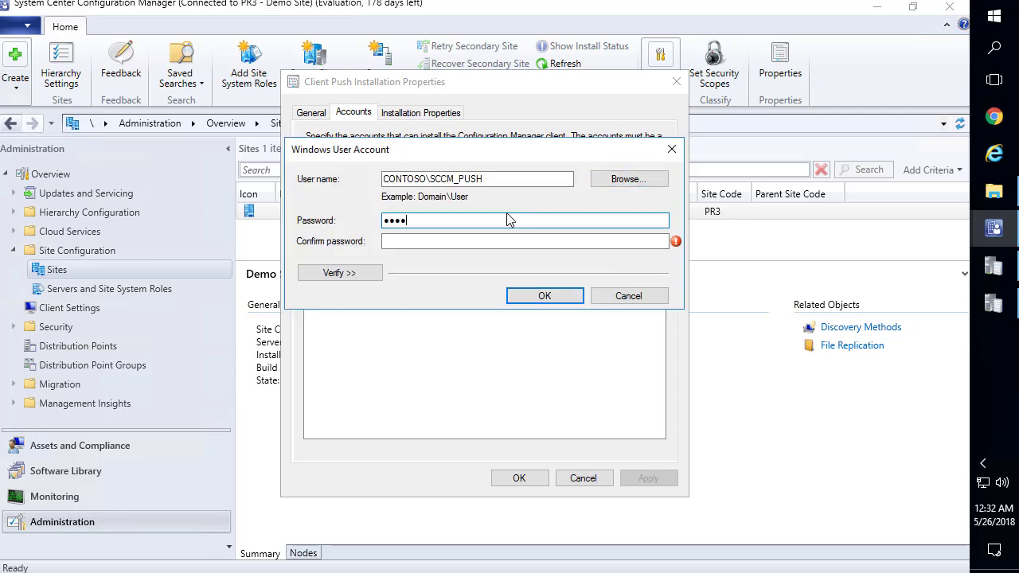
type("••••••••")
left_click(462, 241)
type("••••••••")
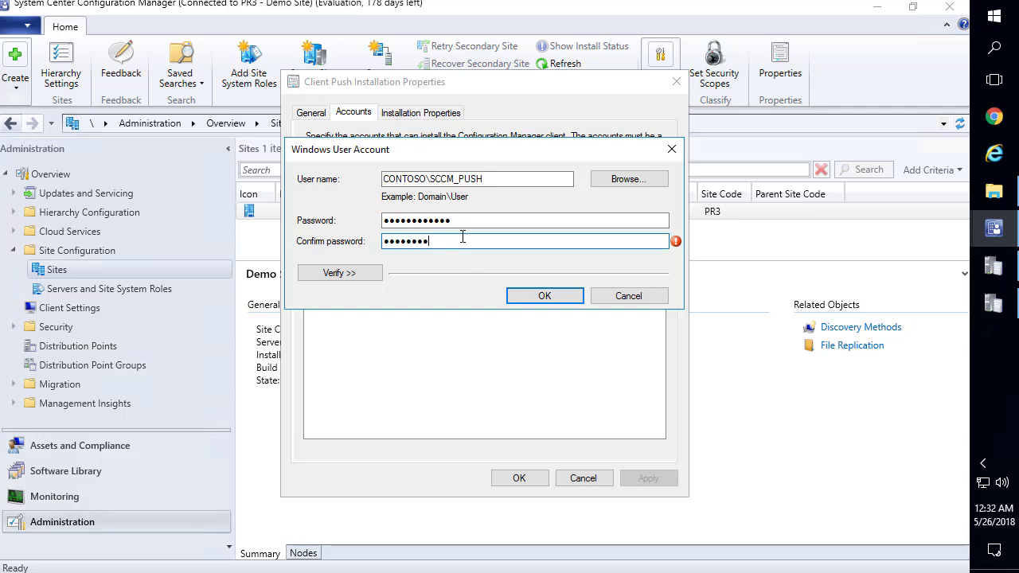
type("••••")
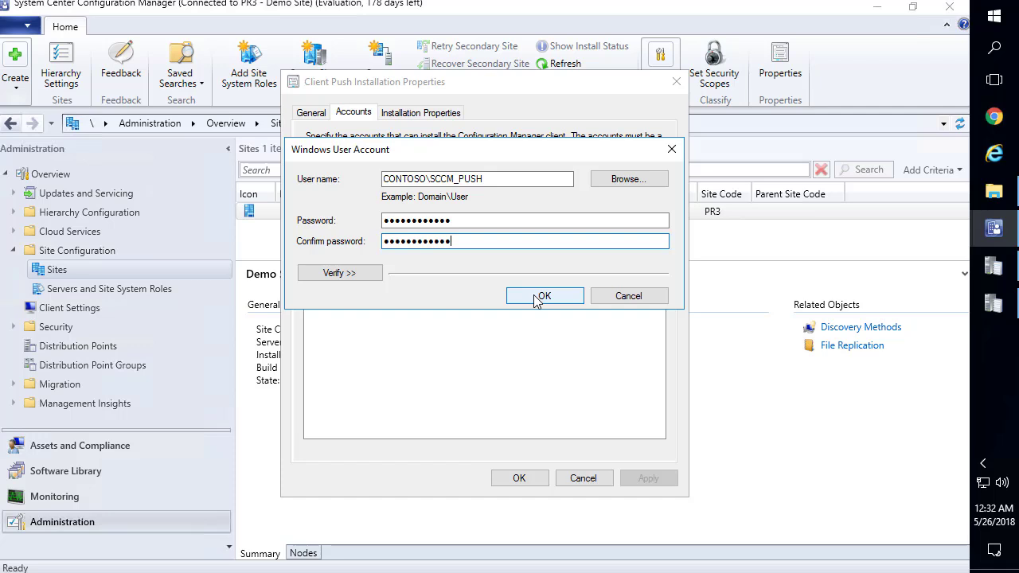
left_click(537, 299)
left_click(651, 479)
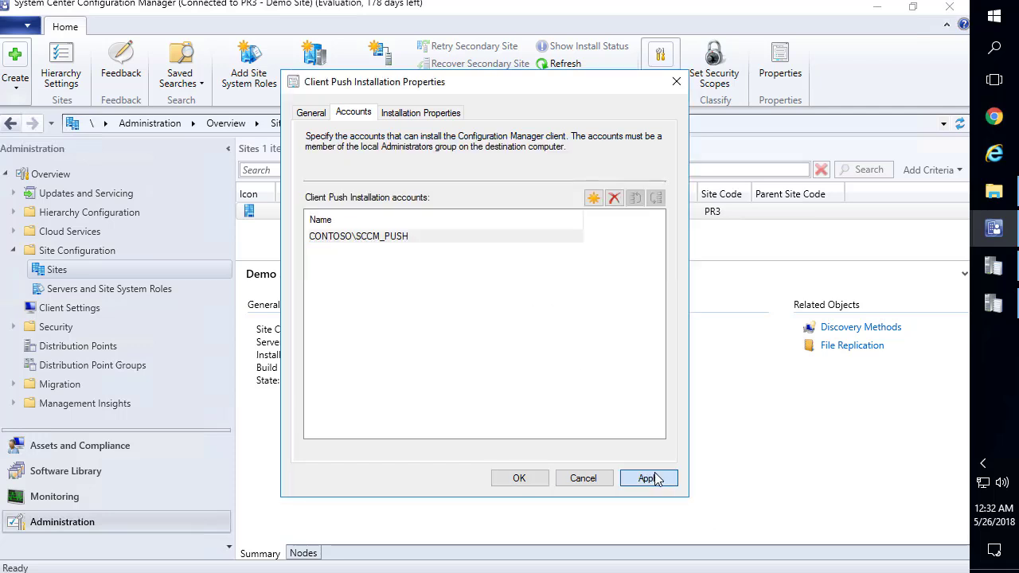
left_click(557, 374)
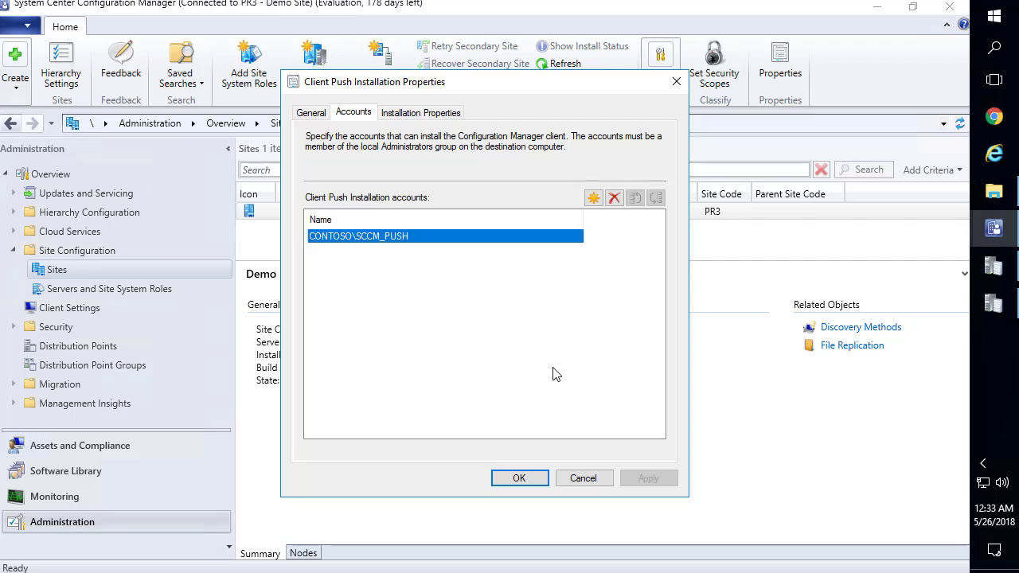
left_click(520, 479)
In Software Distribution component settings, choose to specify a new Network Access Account
left_click(659, 89)
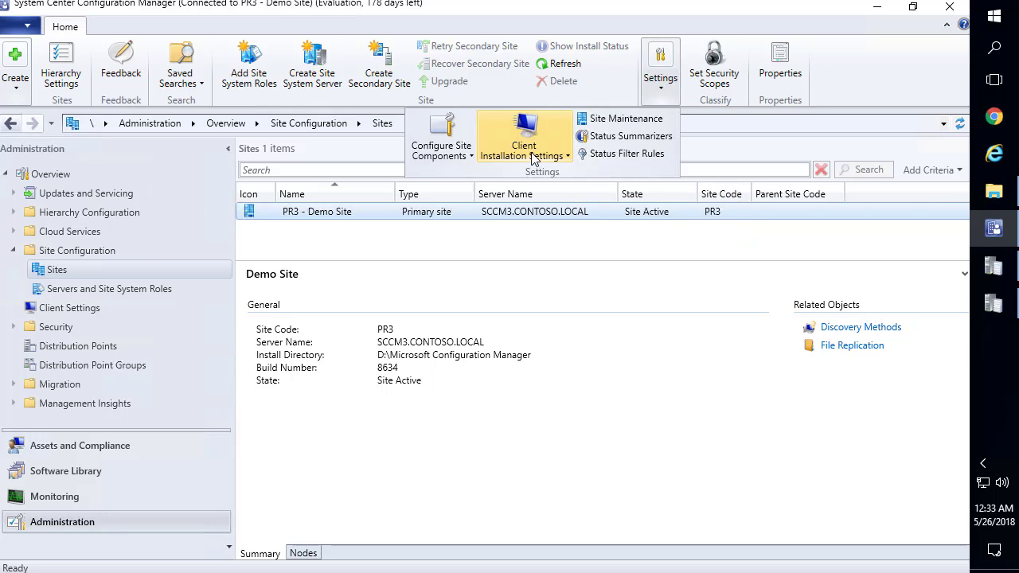
left_click(450, 153)
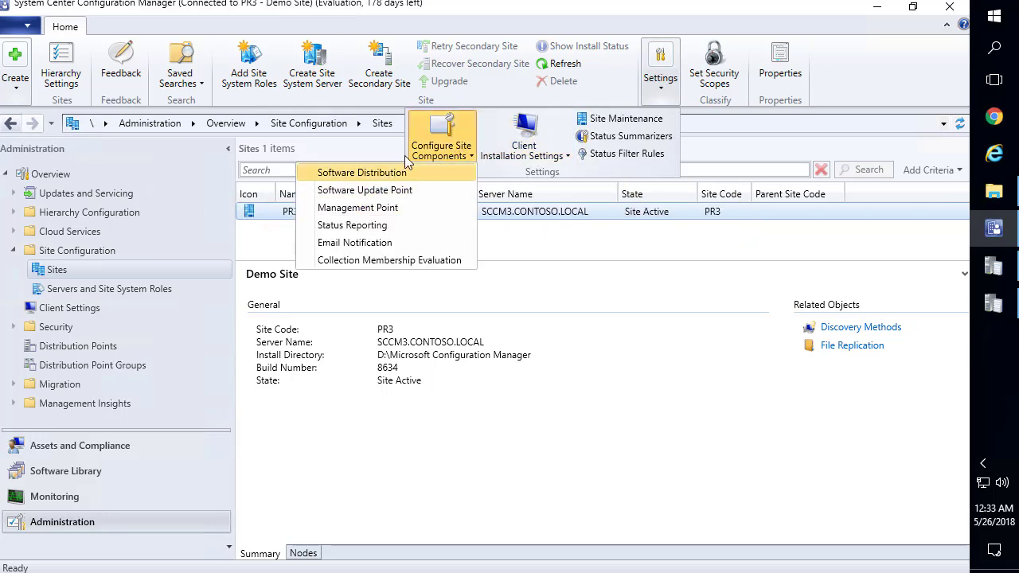
left_click(386, 177)
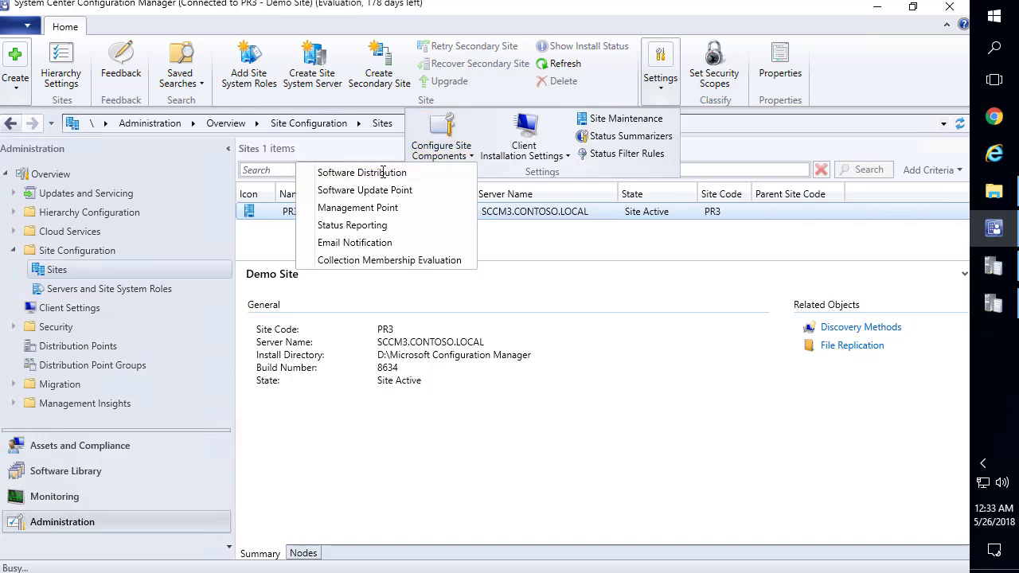
left_click(465, 115)
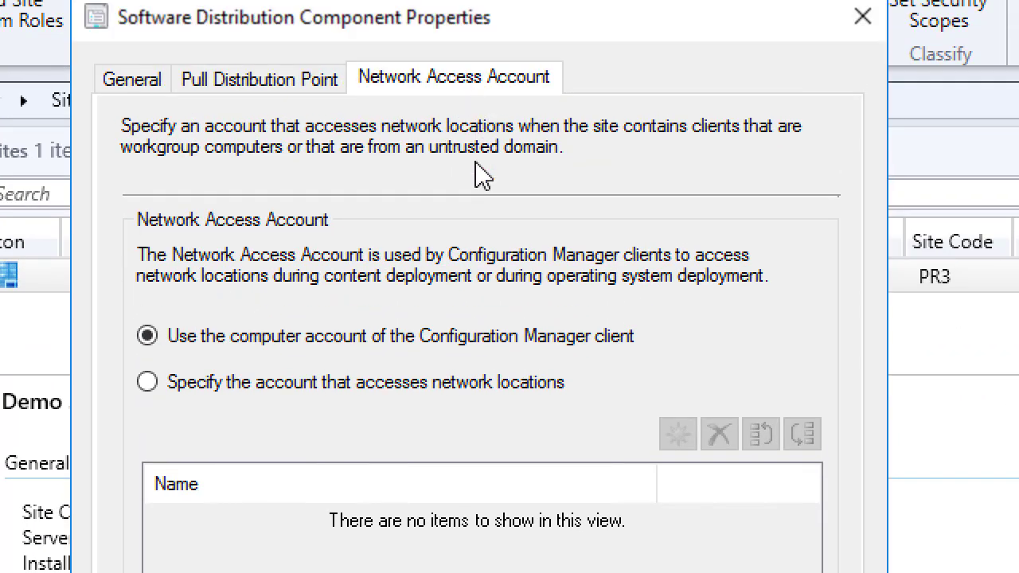
left_click(463, 386)
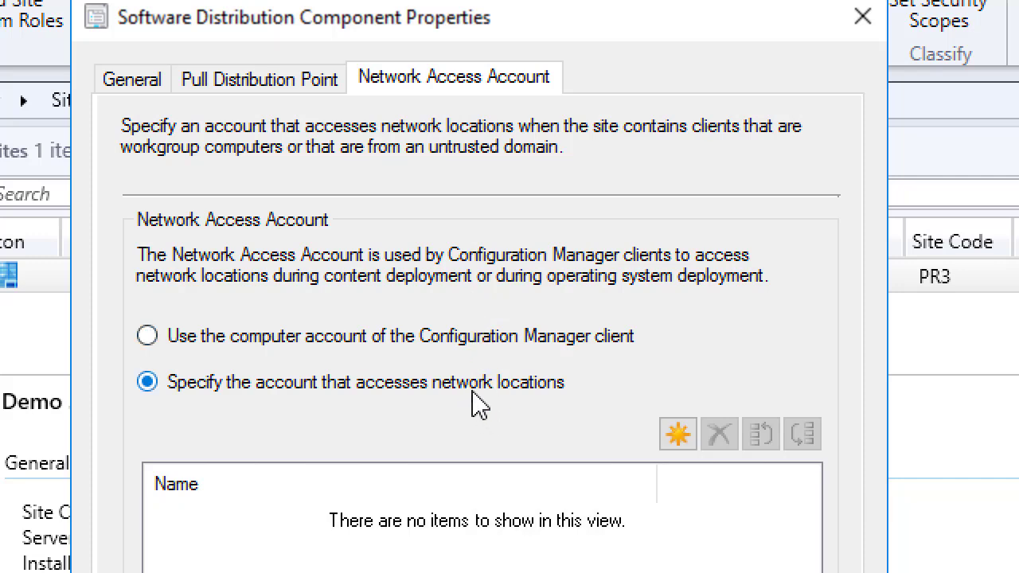
left_click(678, 434)
left_click(757, 510)
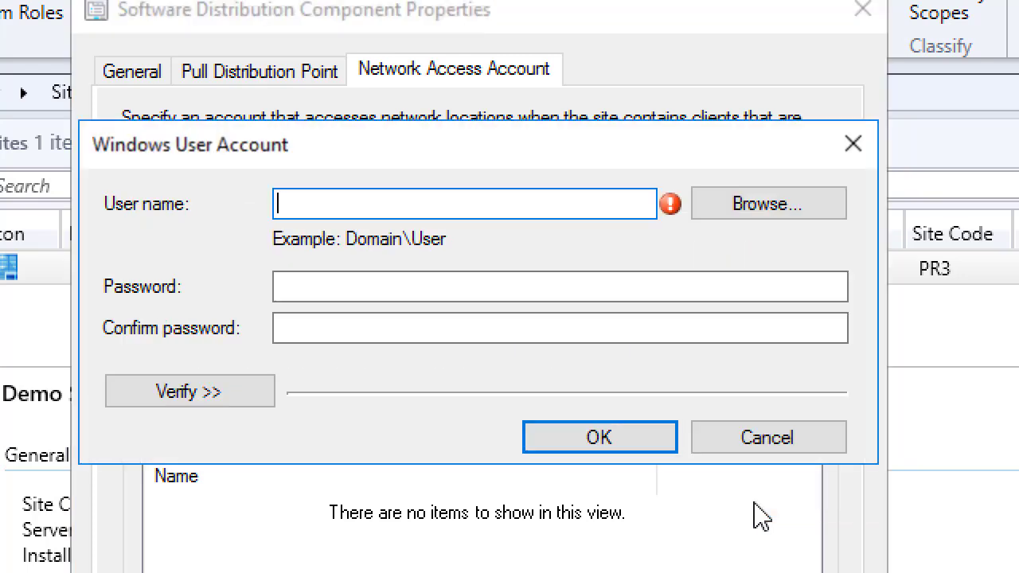
Set CONTOSO\SCCM_NAA with its confirmed password as the Network Access Account and apply
left_click(745, 209)
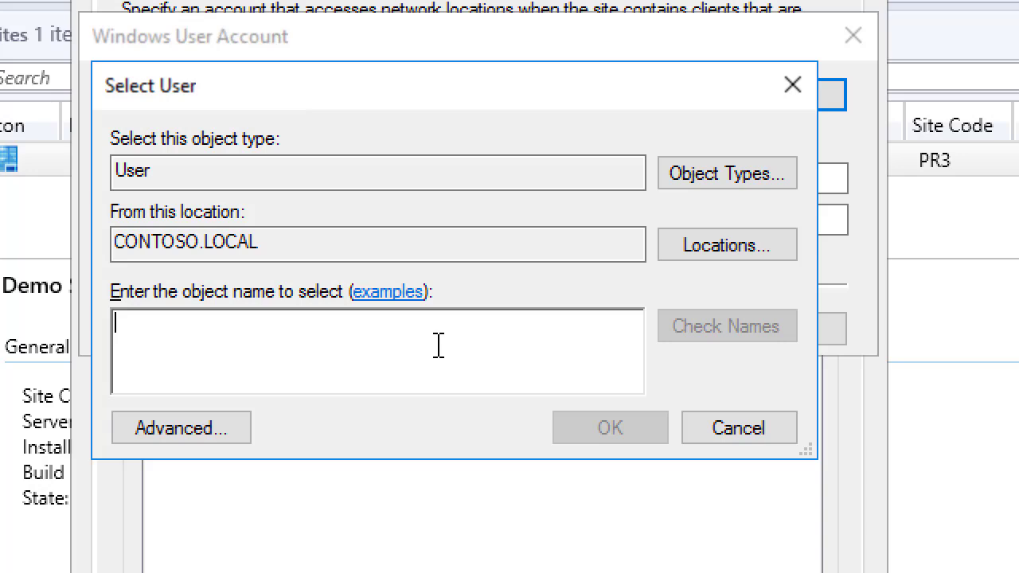
type("SC")
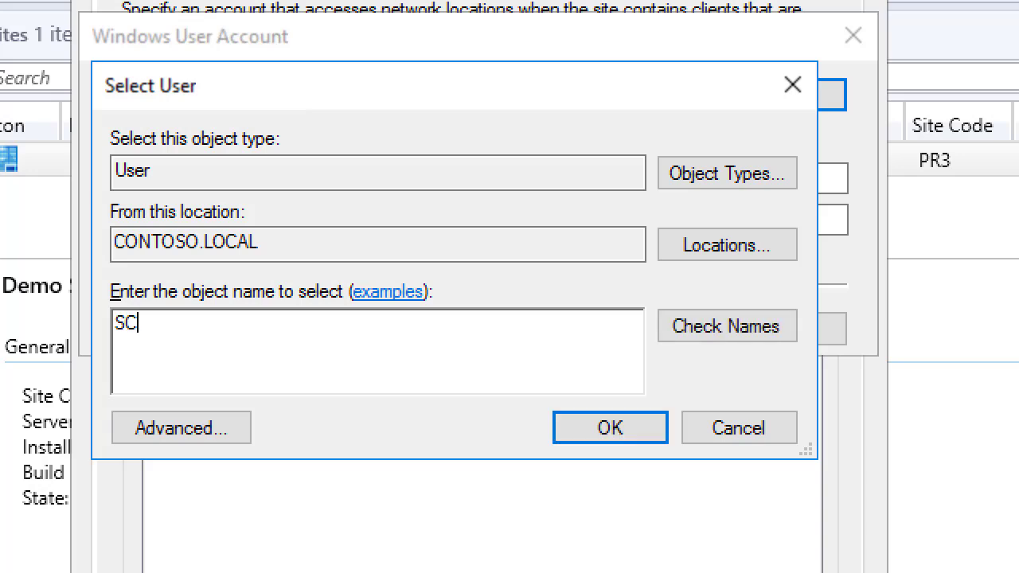
type("CM_NAA")
key("Return")
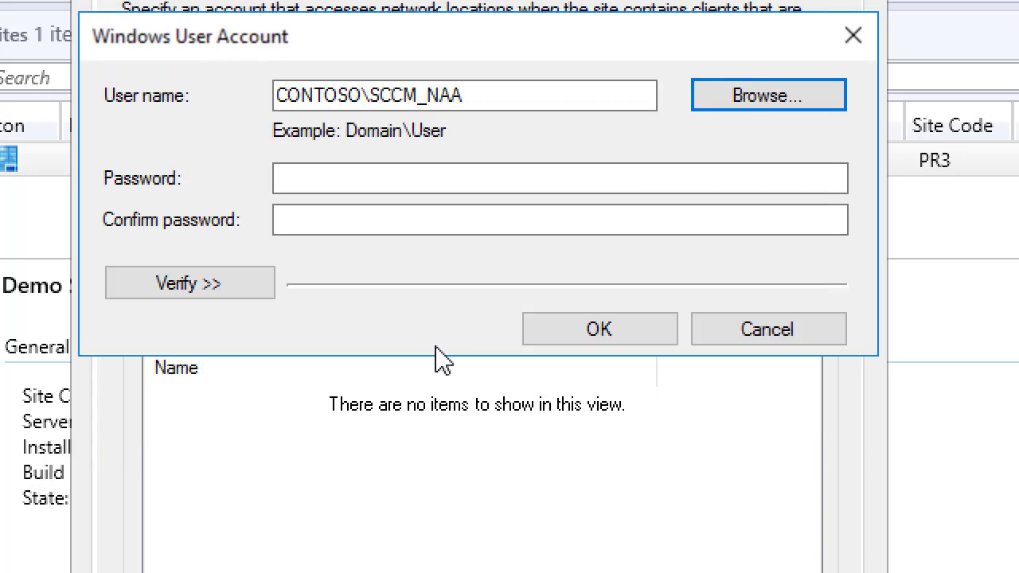
left_click(391, 177)
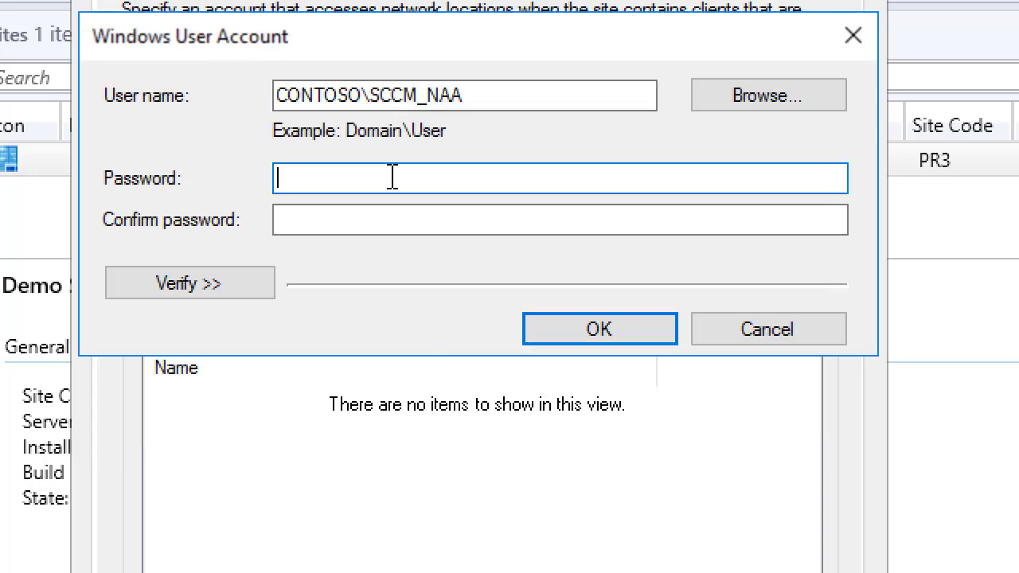
type("P@ss")
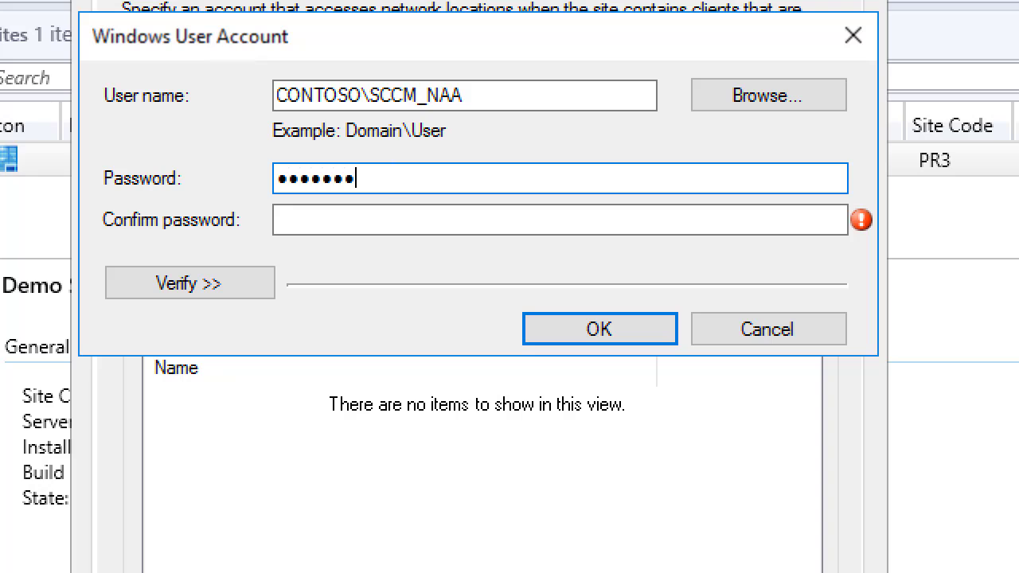
key("Tab")
type("P")
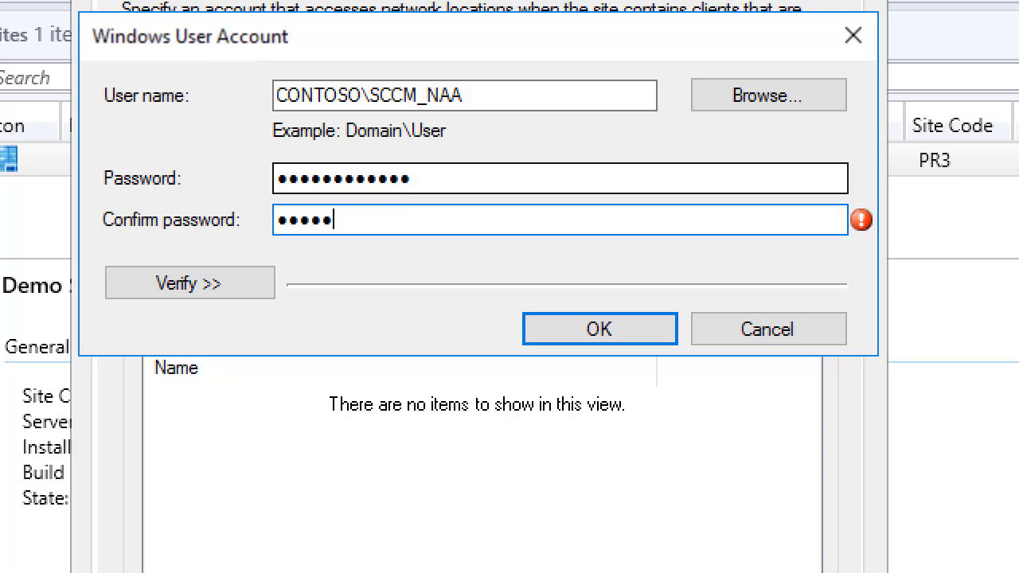
type("@ssw0rd4")
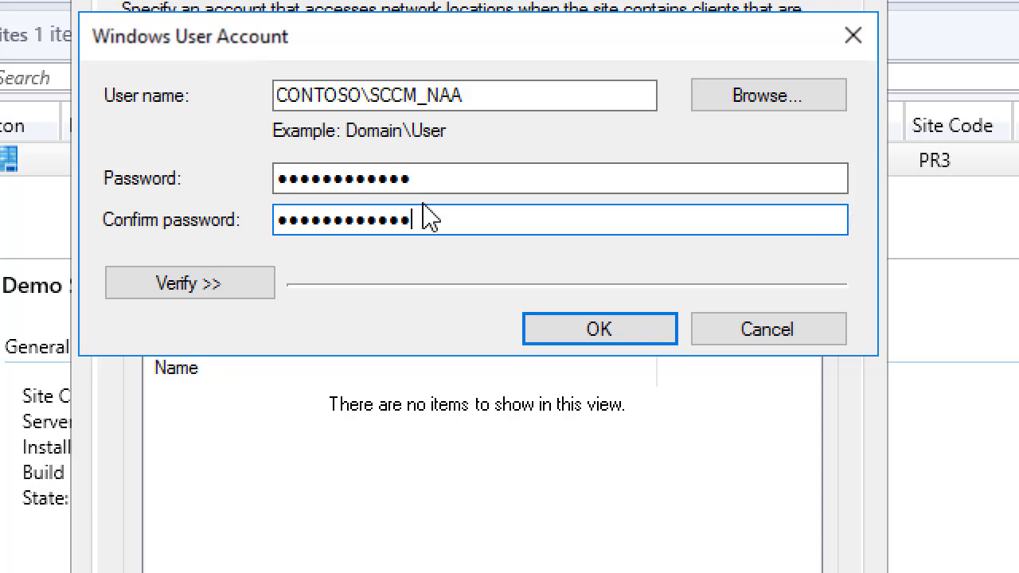
left_click(600, 331)
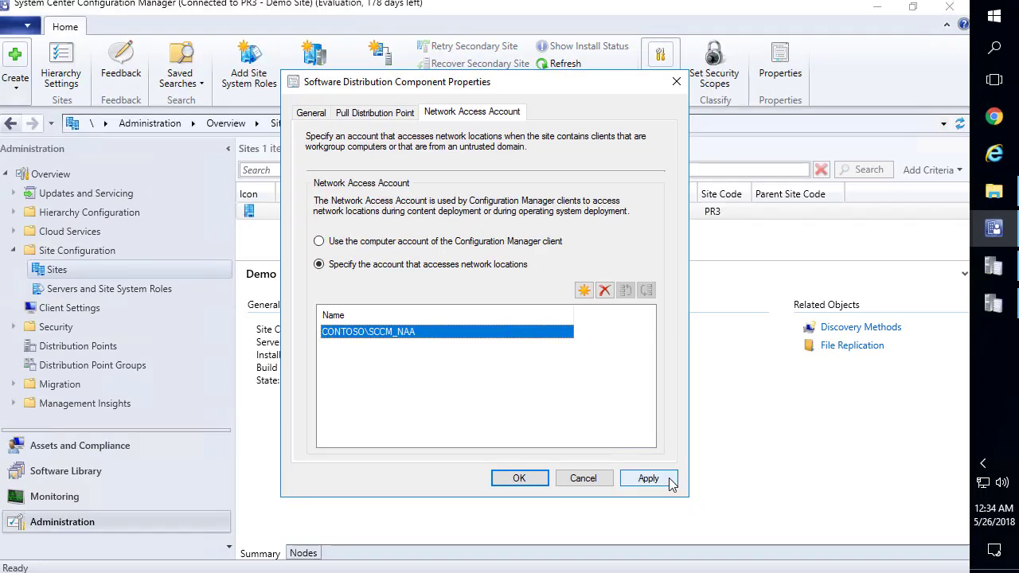
left_click(657, 479)
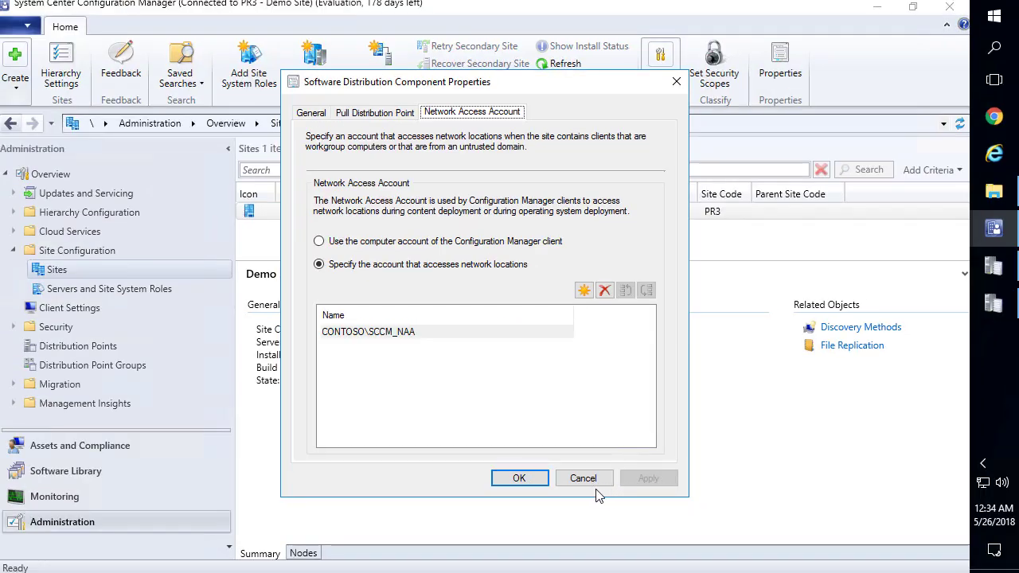
Close the Software Distribution properties and bring Group Policy Management forward
left_click(521, 479)
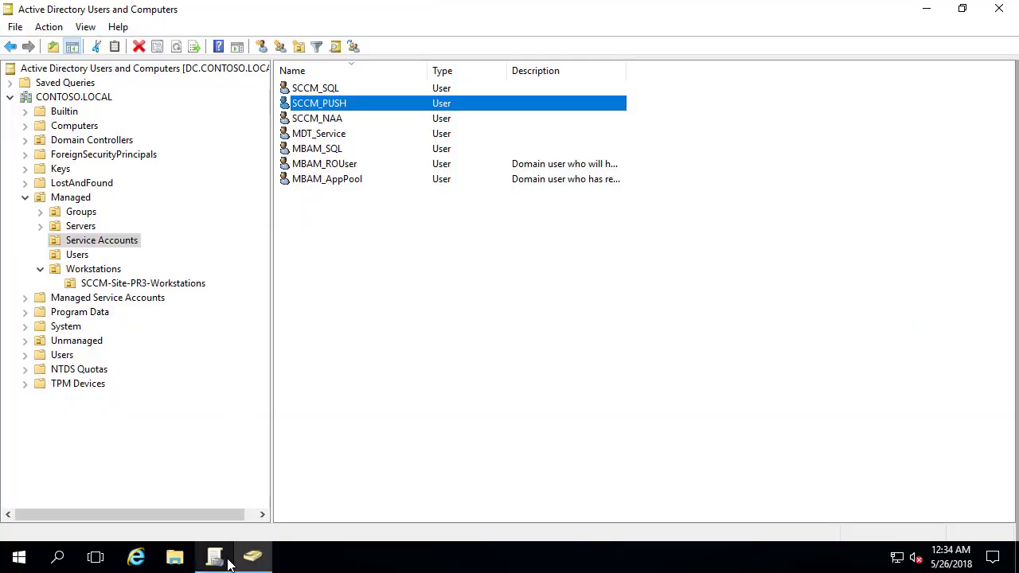
mouse_move(222, 562)
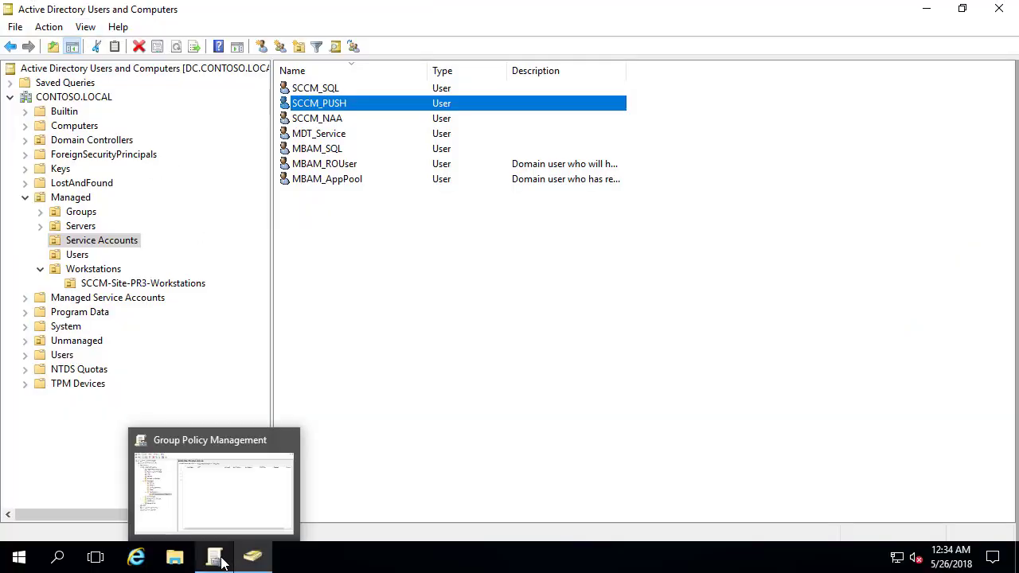
left_click(217, 485)
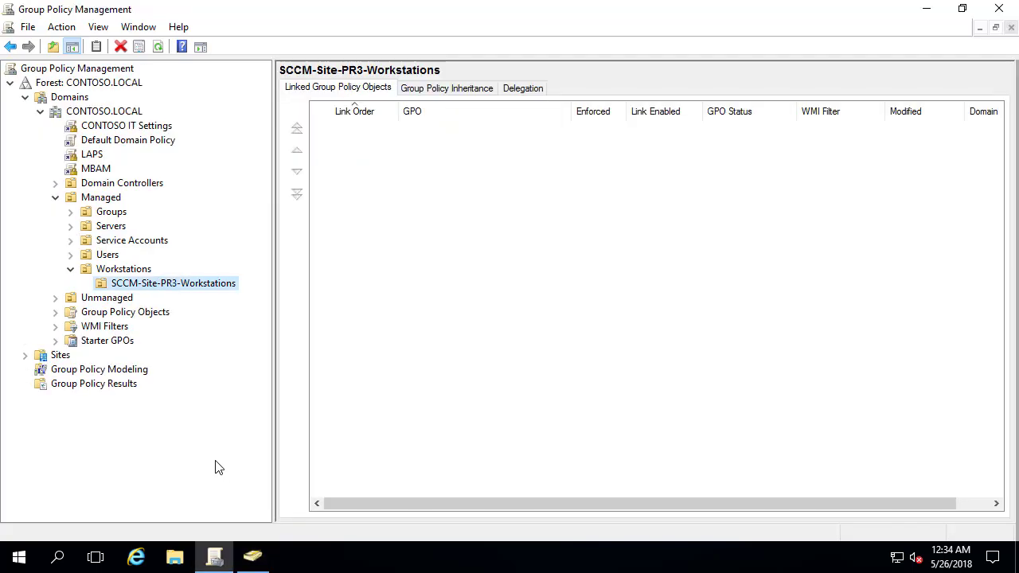
Create a GPO named SCCM Settings linked to the SCCM-Site-PR3-Workstations OU
left_click(175, 285)
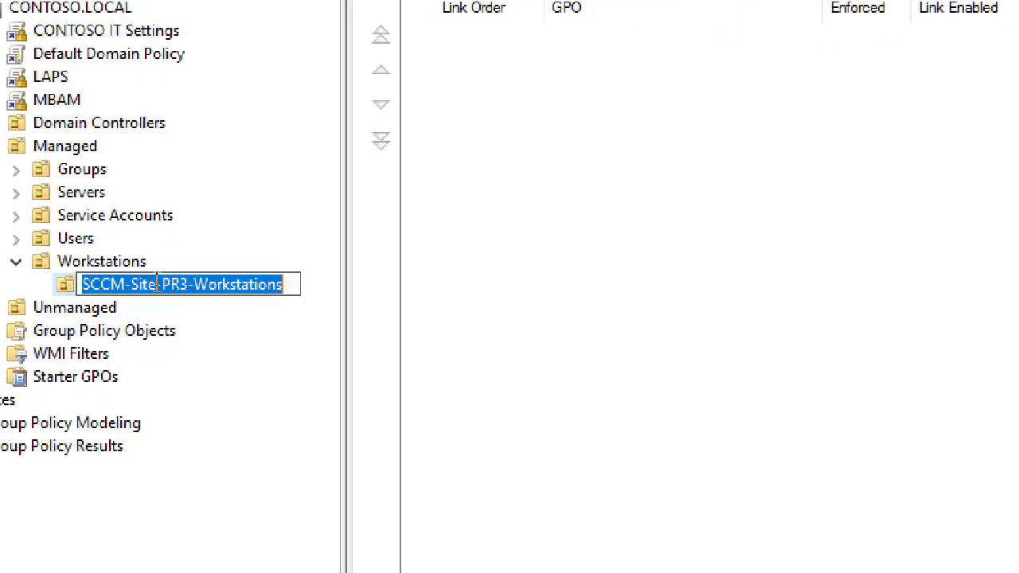
right_click(130, 293)
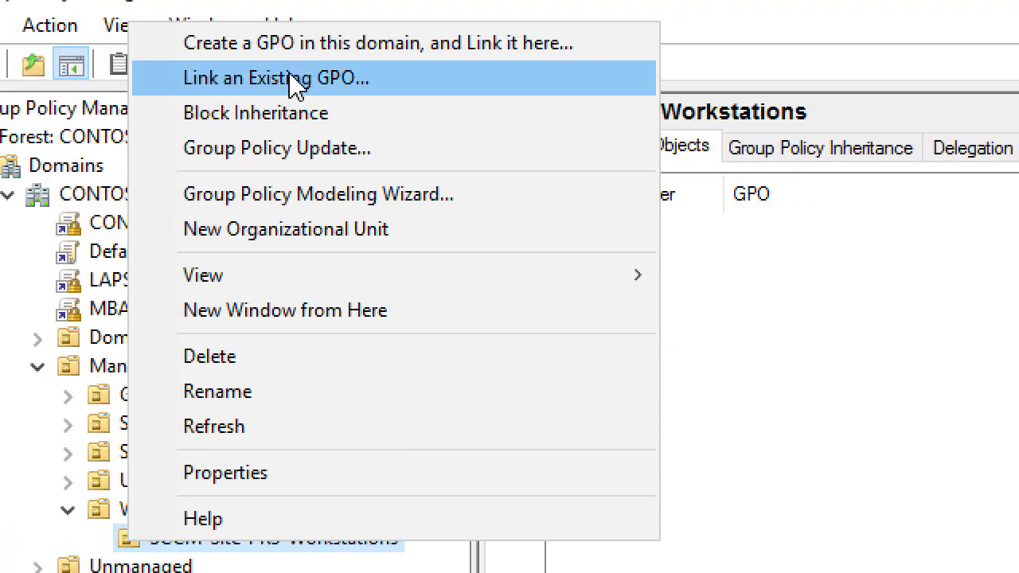
left_click(307, 80)
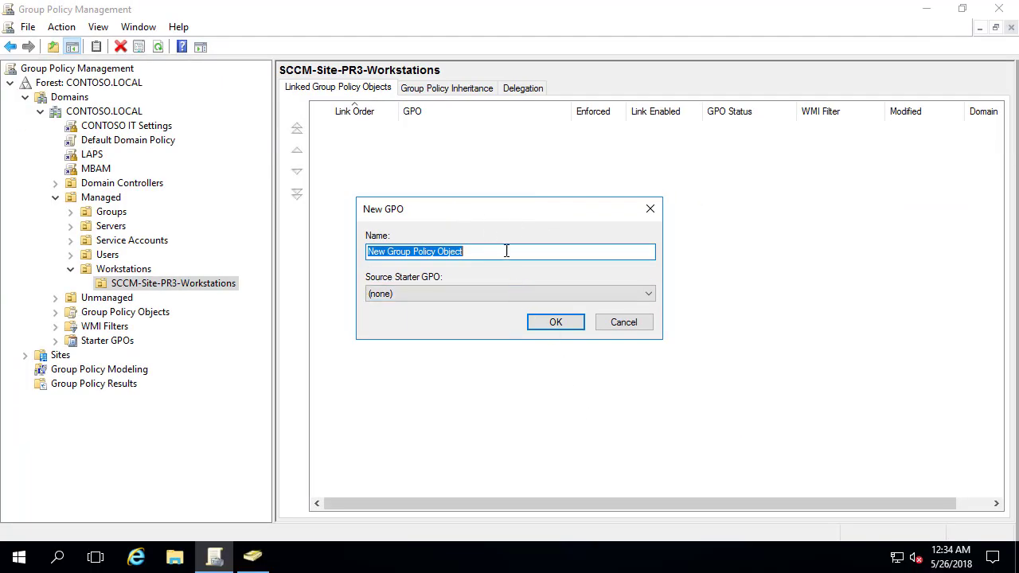
left_click_drag(498, 250, 307, 241)
type("SCCM Settings")
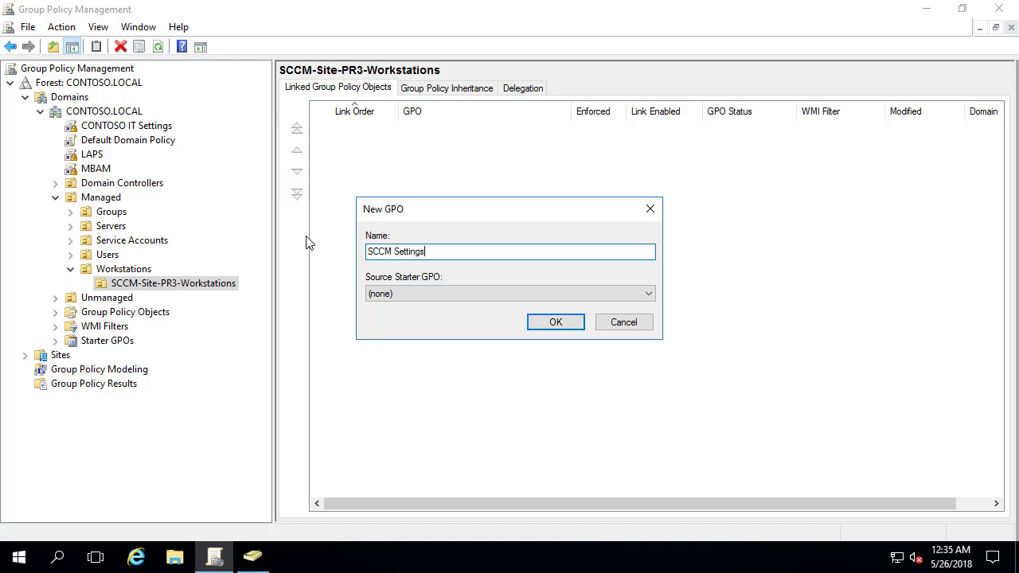
key("Return")
Edit SCCM Settings in a maximized editor with Preferences > Control Panel Settings expanded
right_click(185, 309)
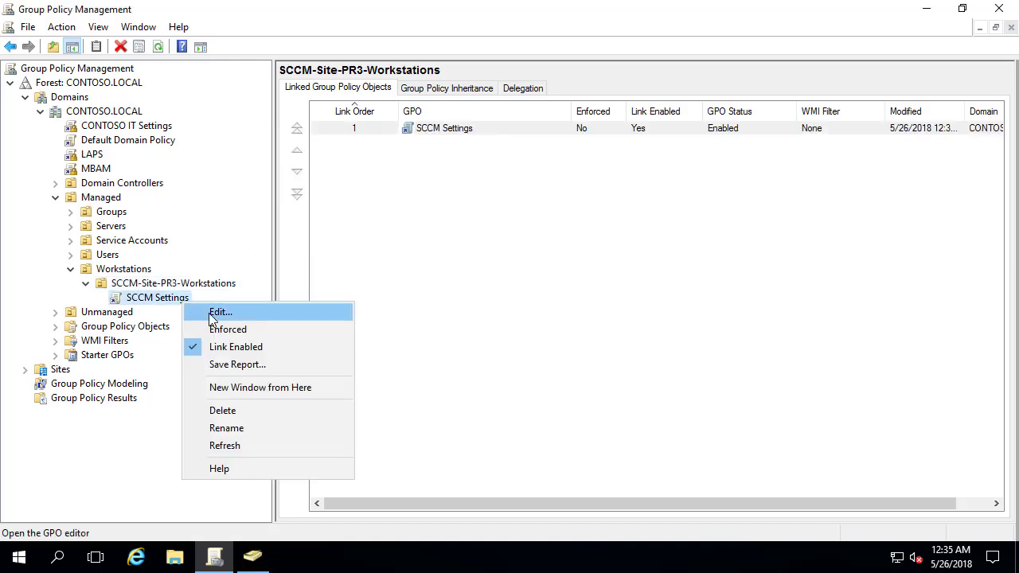
left_click(217, 313)
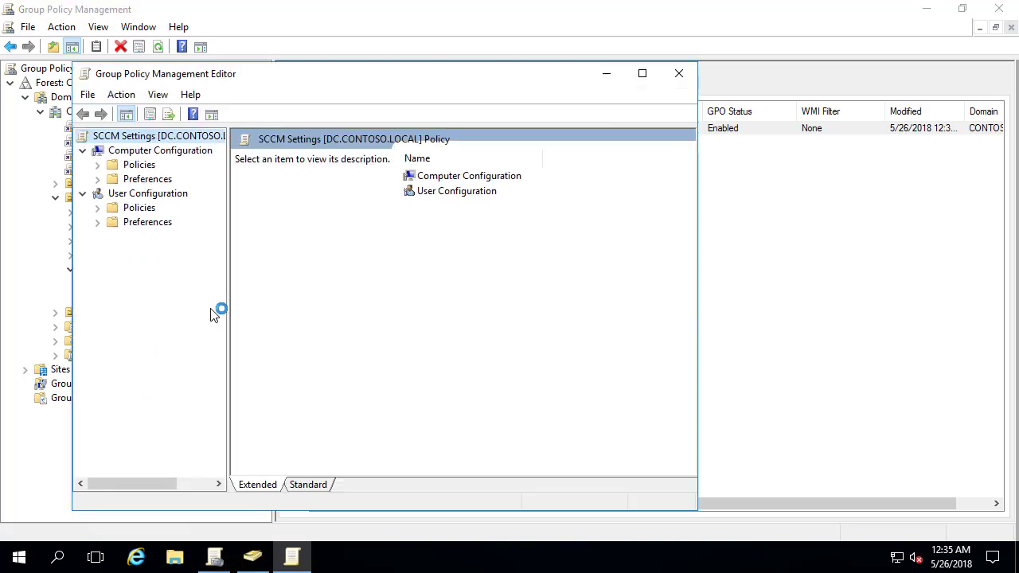
left_click(641, 73)
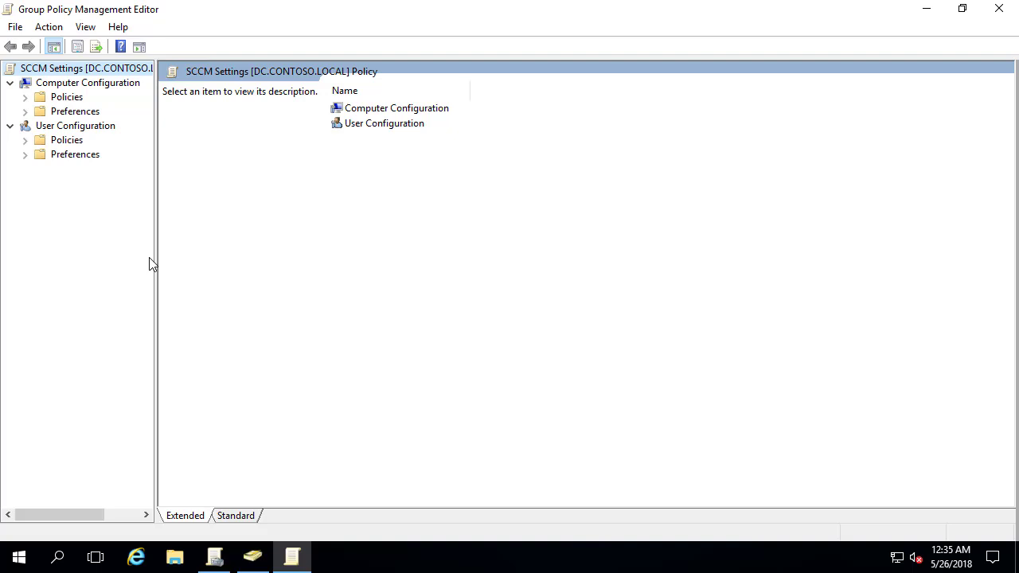
left_click(25, 112)
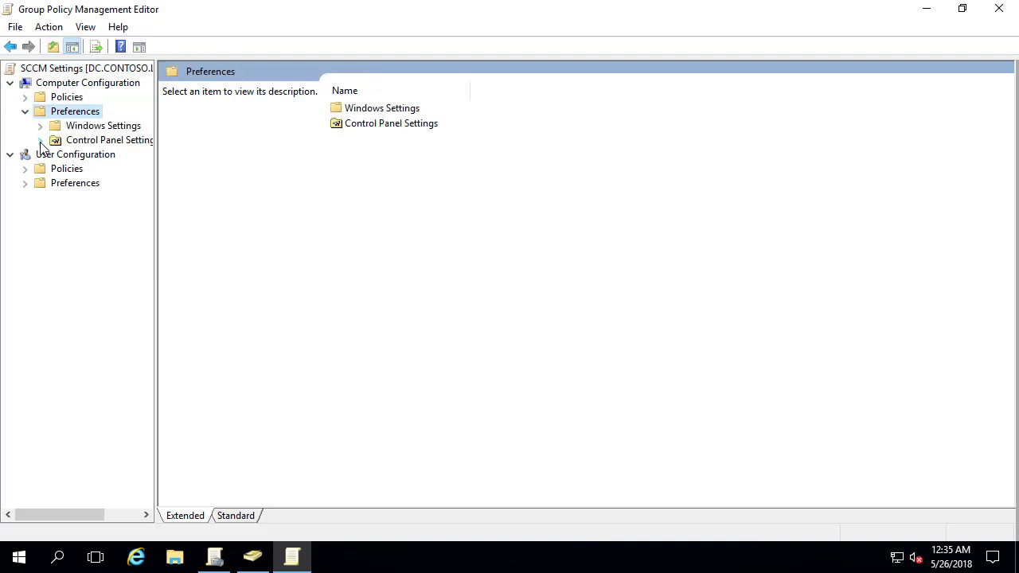
left_click(40, 140)
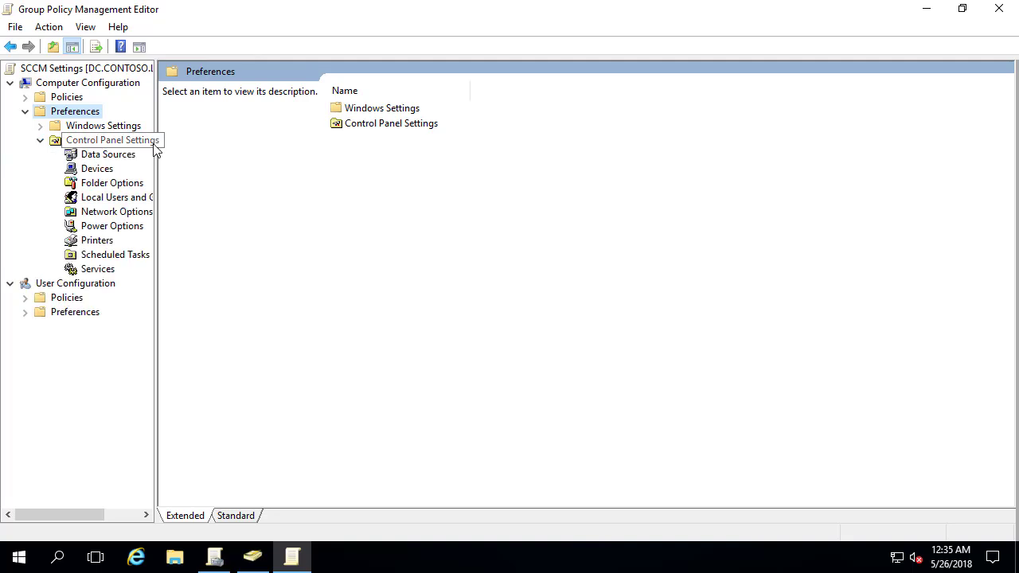
left_click_drag(156, 127, 250, 134)
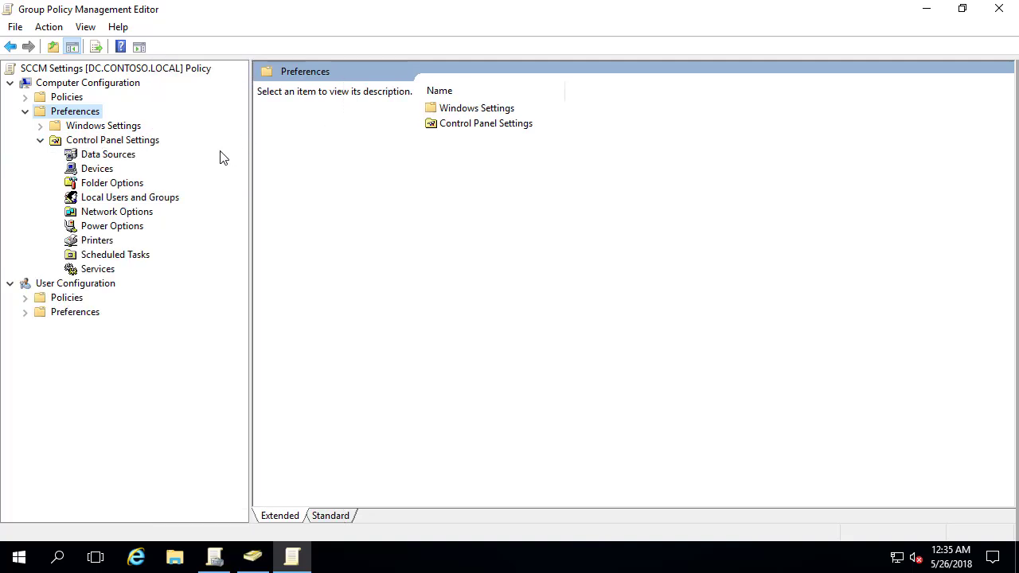
Create a Local Users and Groups preference for the built-in Administrators group
left_click(134, 198)
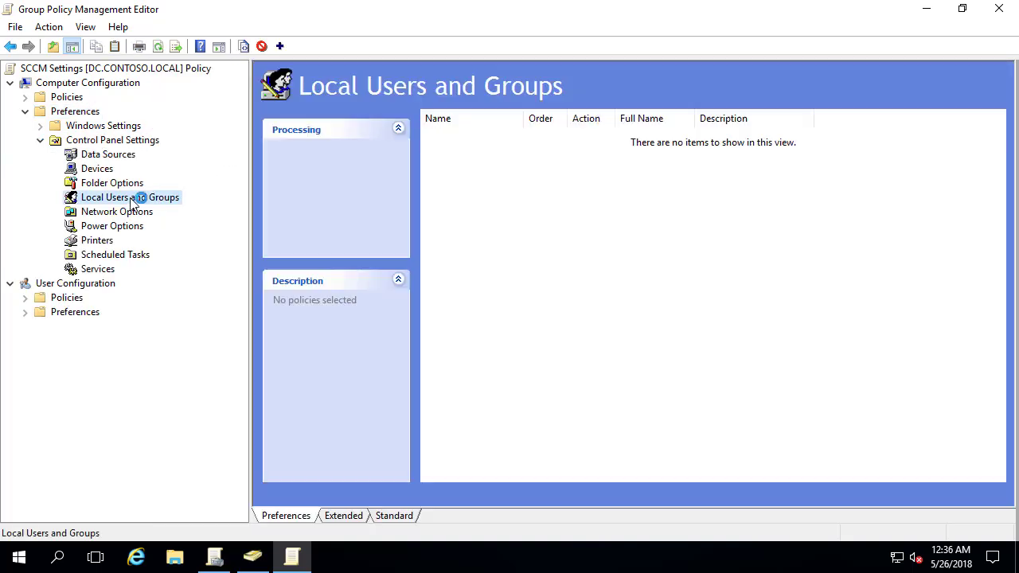
left_click(394, 516)
right_click(357, 128)
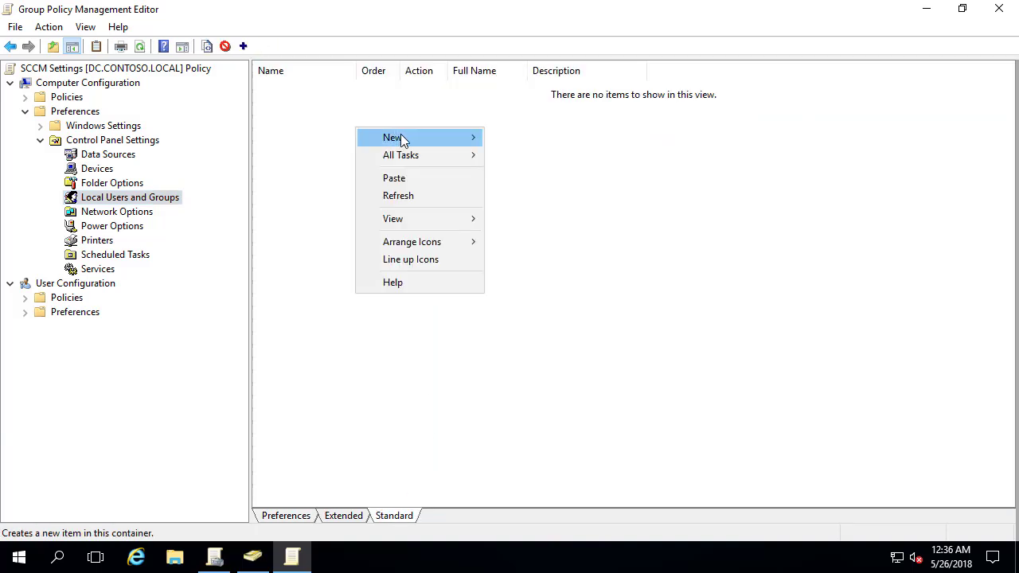
mouse_move(400, 134)
left_click(288, 155)
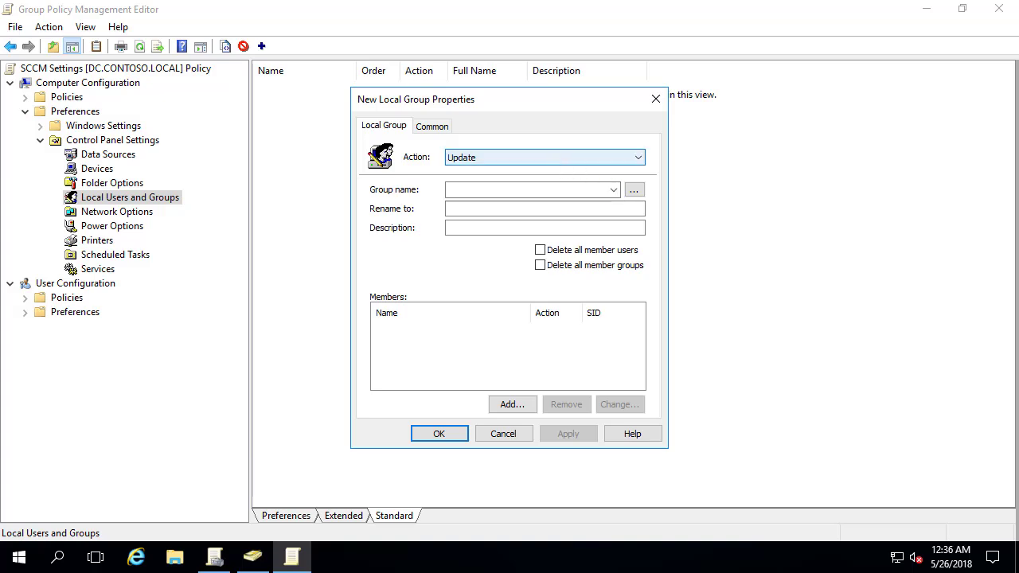
left_click(615, 193)
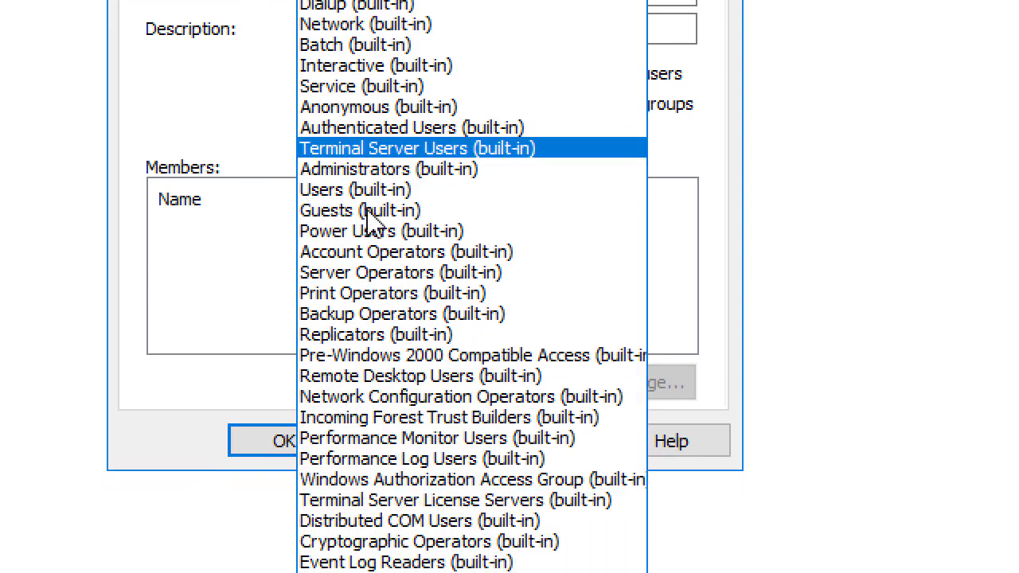
left_click(382, 169)
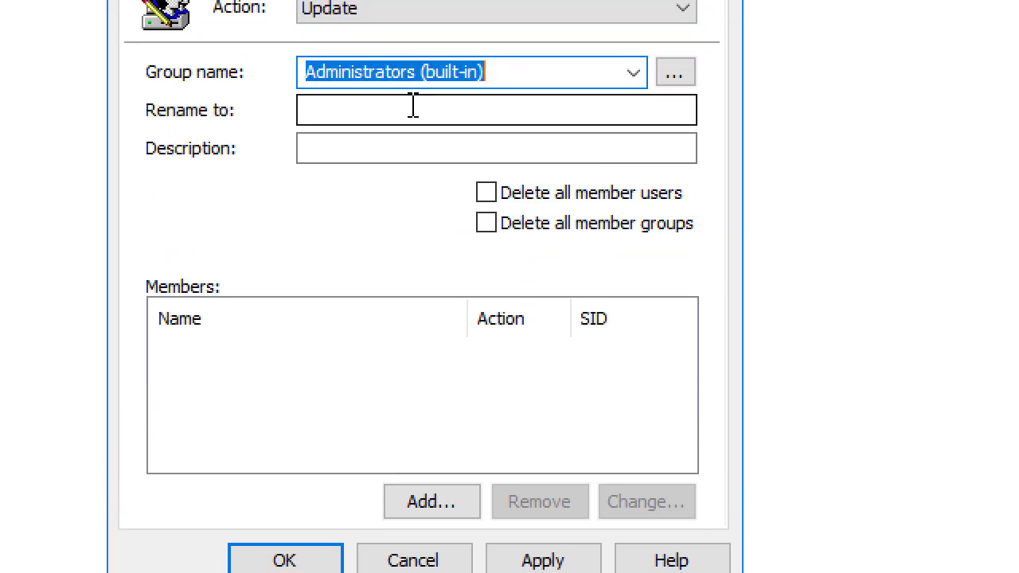
Add SCCM_PUSH to the Administrators group preference, save it, and minimize the editor
left_click(476, 501)
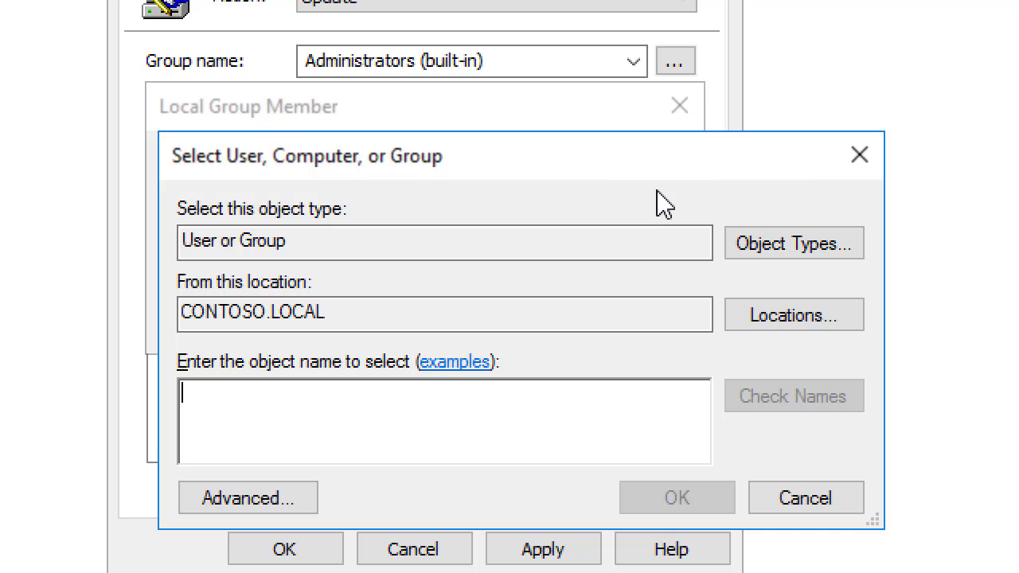
type("SCCM_")
key("Return")
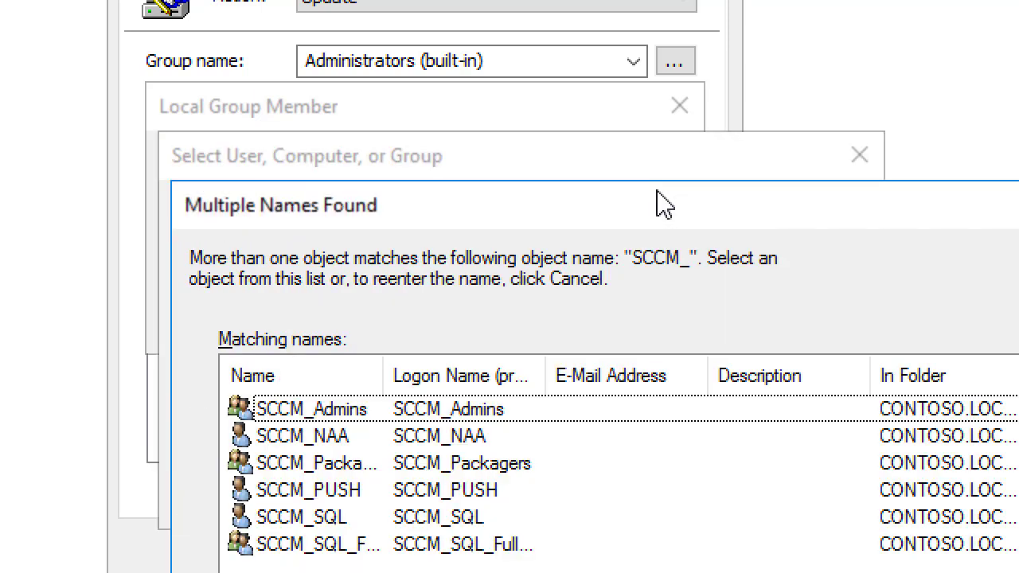
double_click(322, 492)
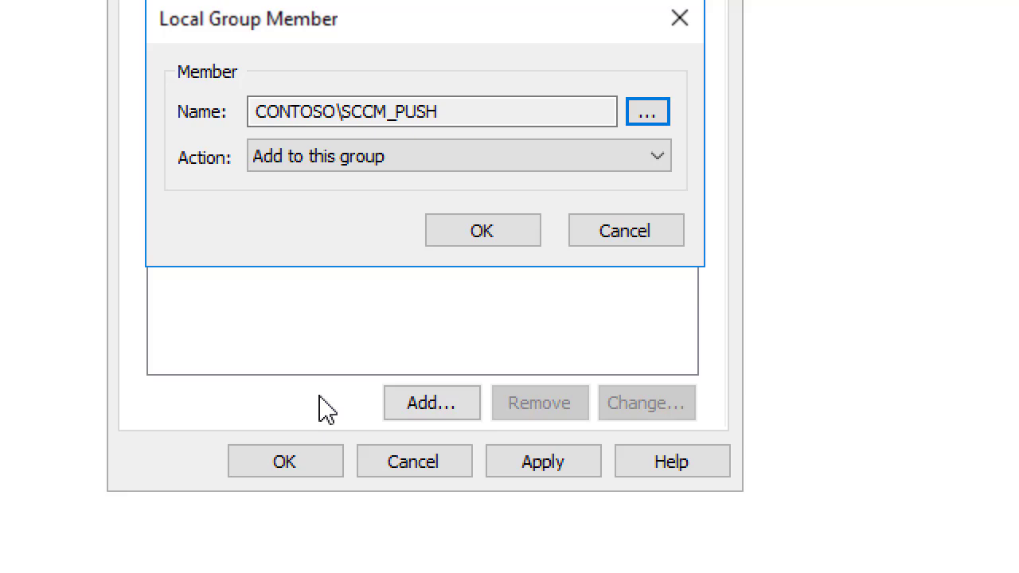
left_click(480, 234)
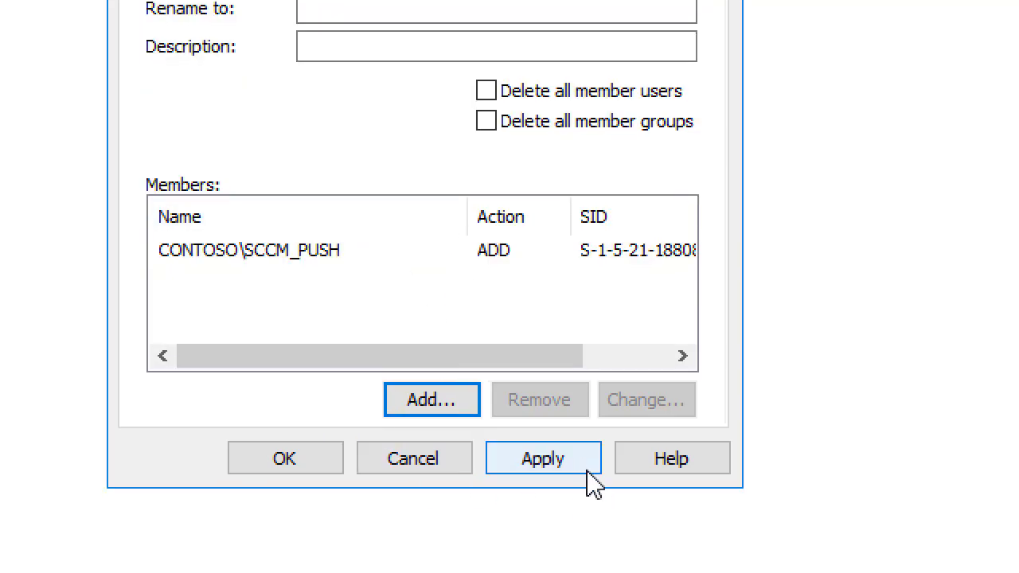
left_click(587, 473)
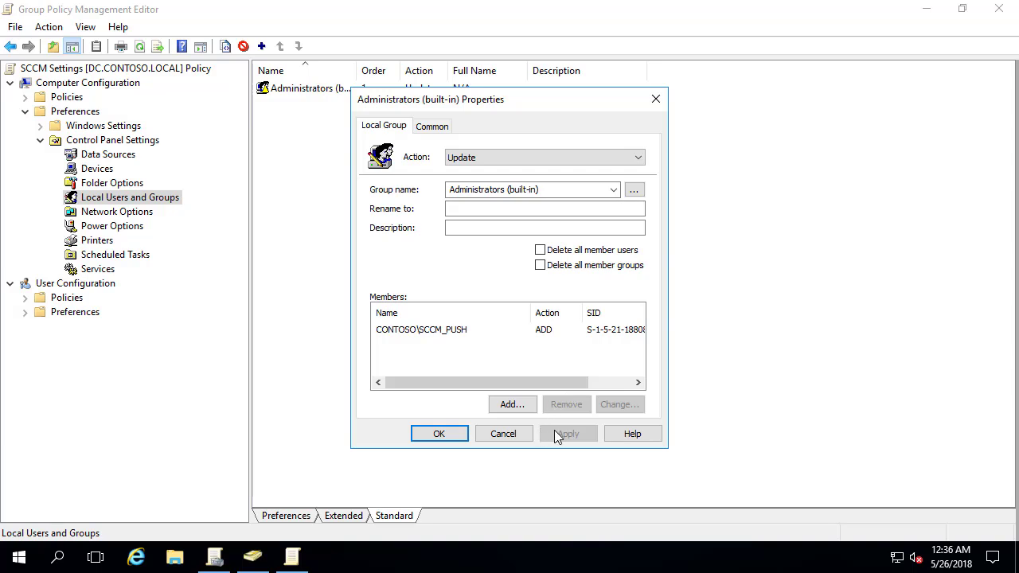
left_click(438, 434)
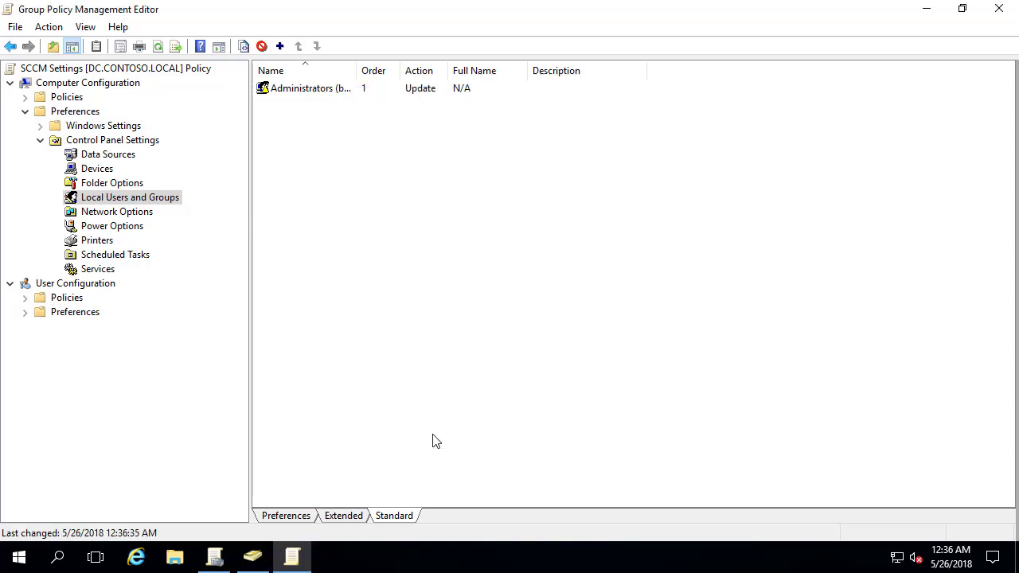
left_click(926, 8)
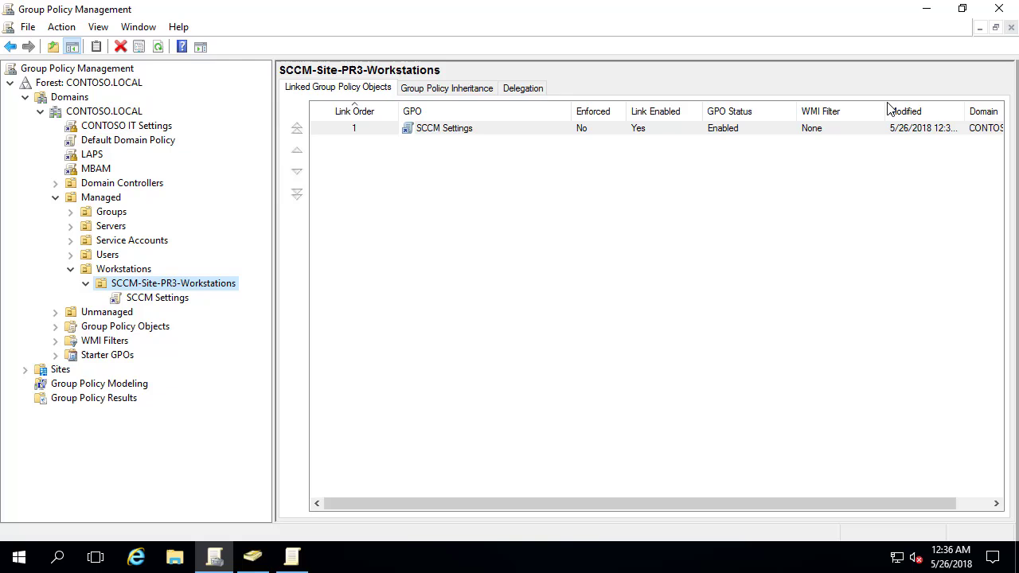
View the SCCM Settings GPO's settings report, dismissing the security and link warnings
left_click(114, 111)
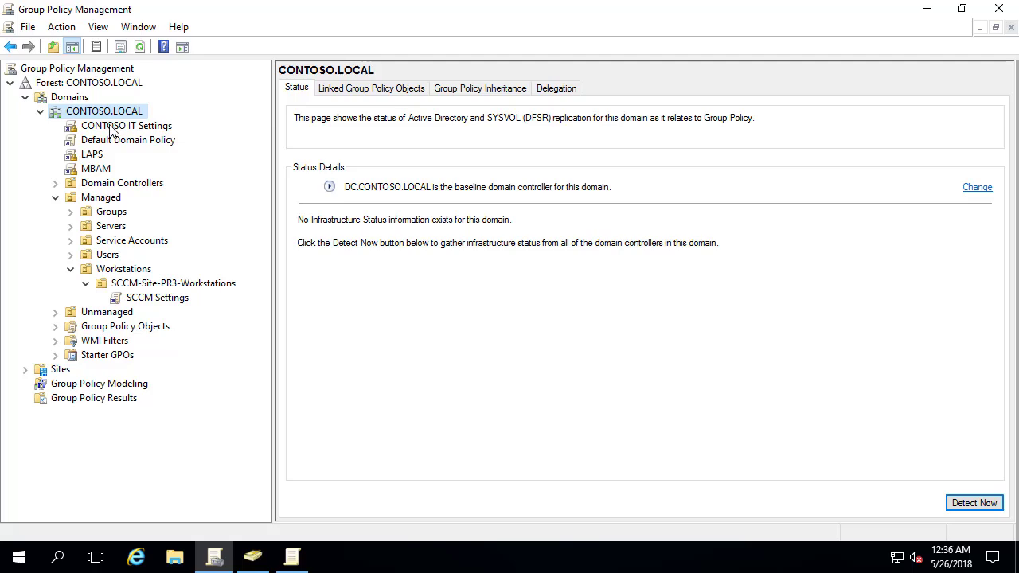
left_click(111, 127)
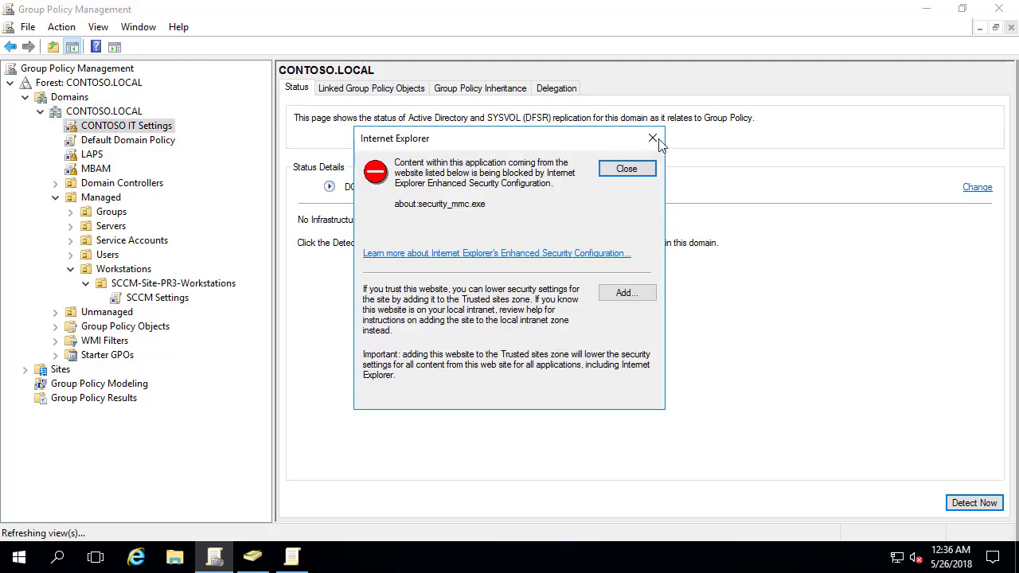
left_click(651, 222)
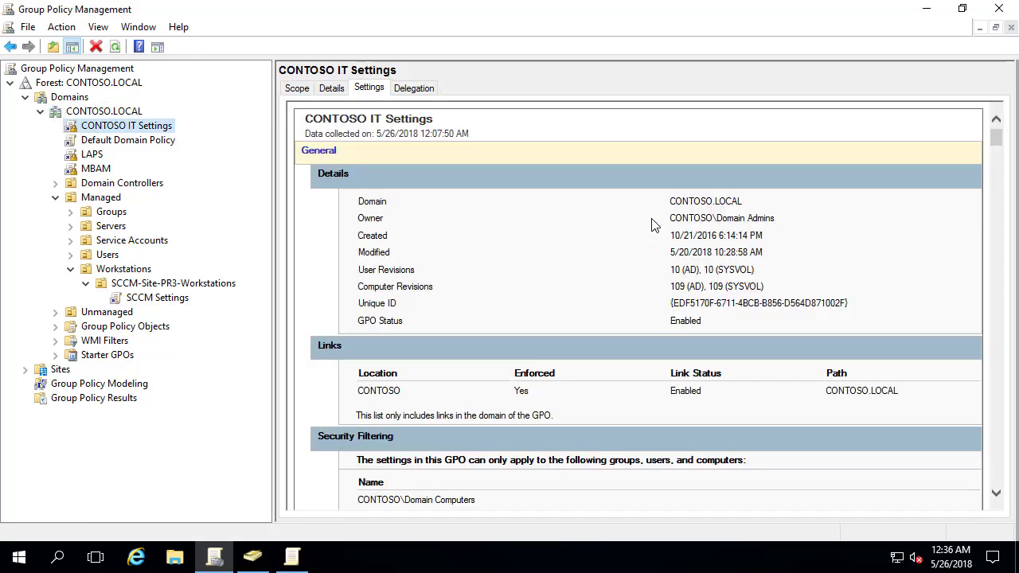
left_click(160, 299)
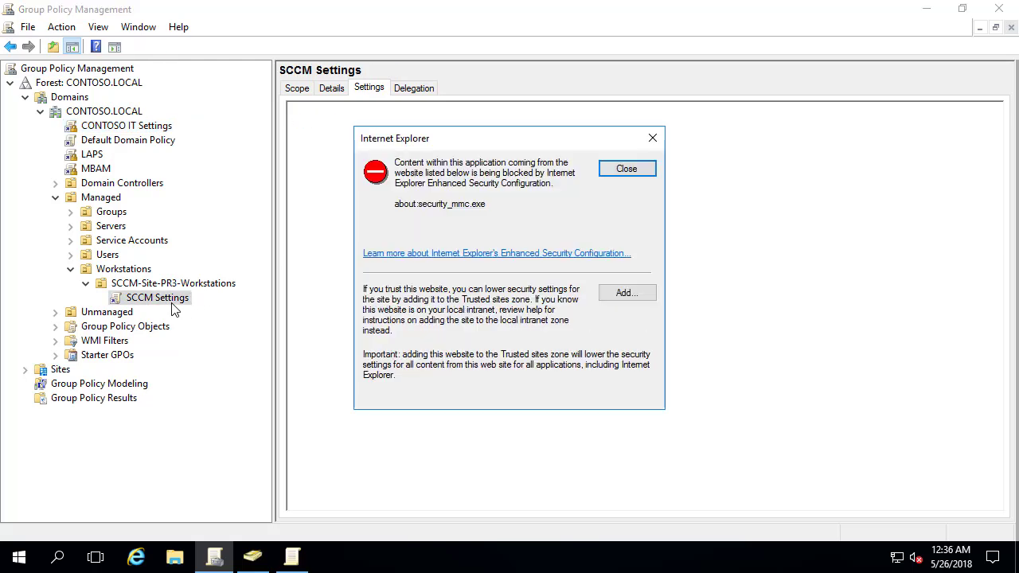
left_click(652, 141)
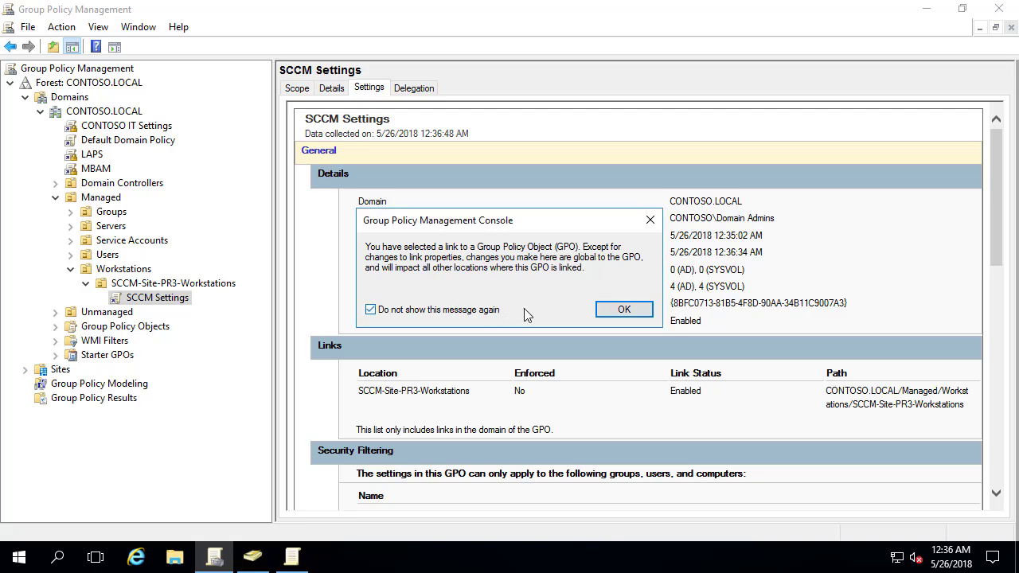
left_click(625, 311)
right_click(179, 303)
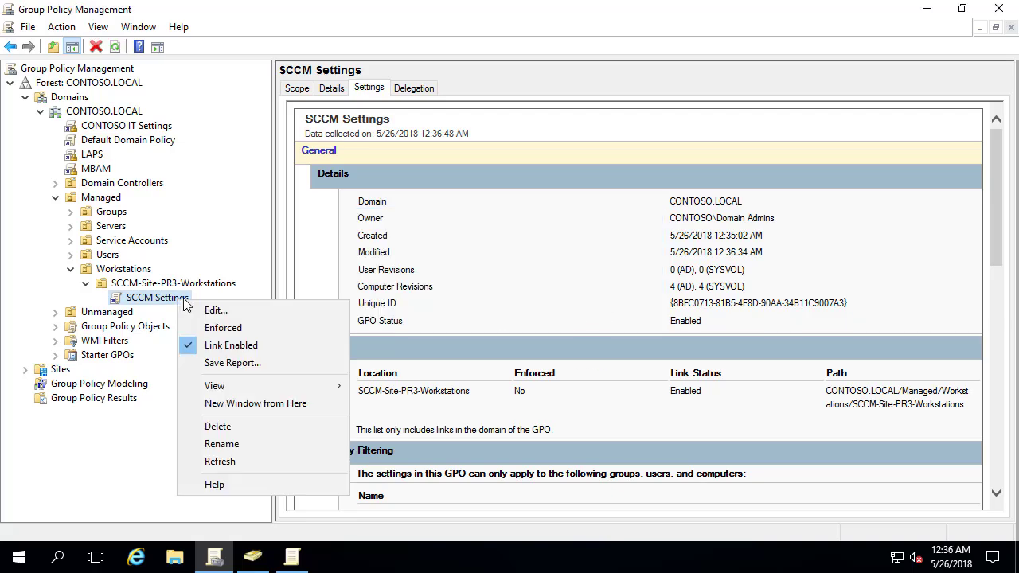
Edit SCCM Settings and navigate to Windows Firewall with Advanced Security > Inbound Rules
left_click(223, 310)
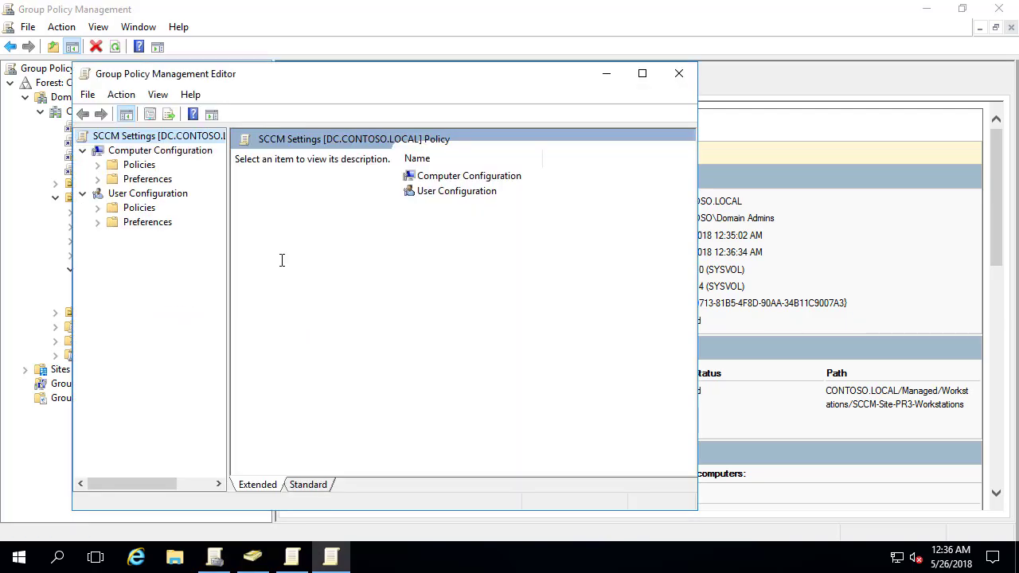
left_click(641, 75)
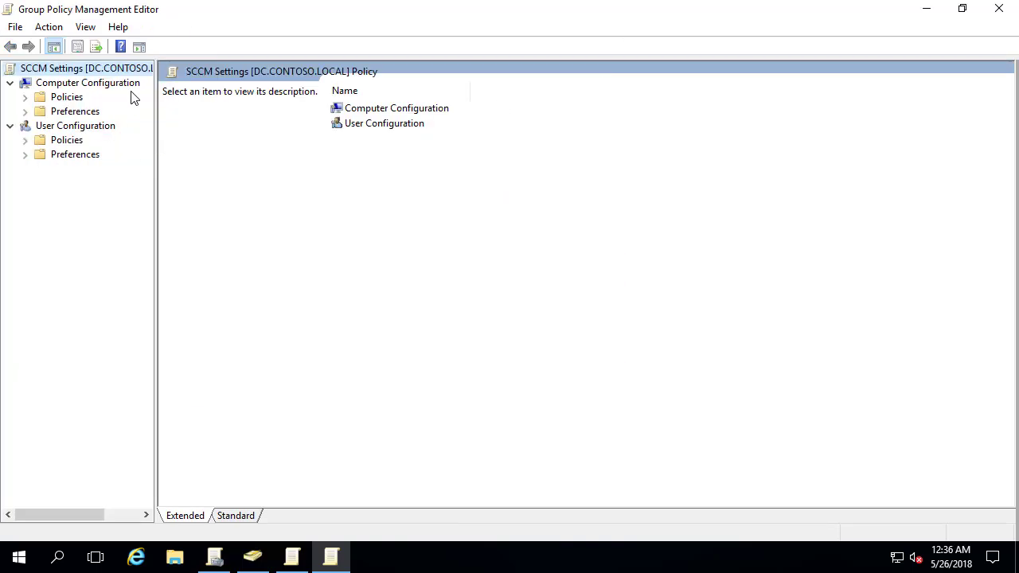
left_click_drag(156, 79, 260, 55)
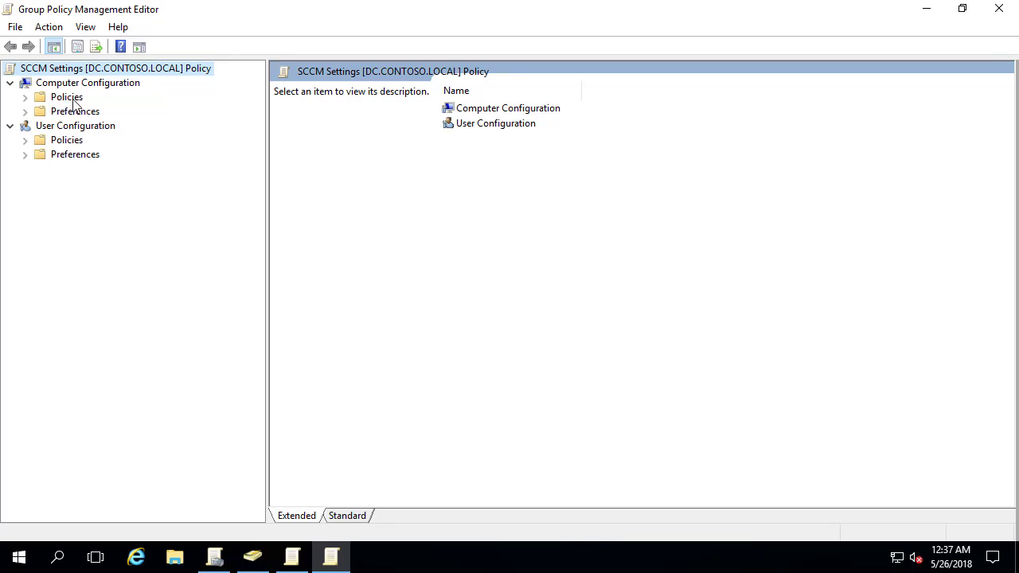
double_click(69, 99)
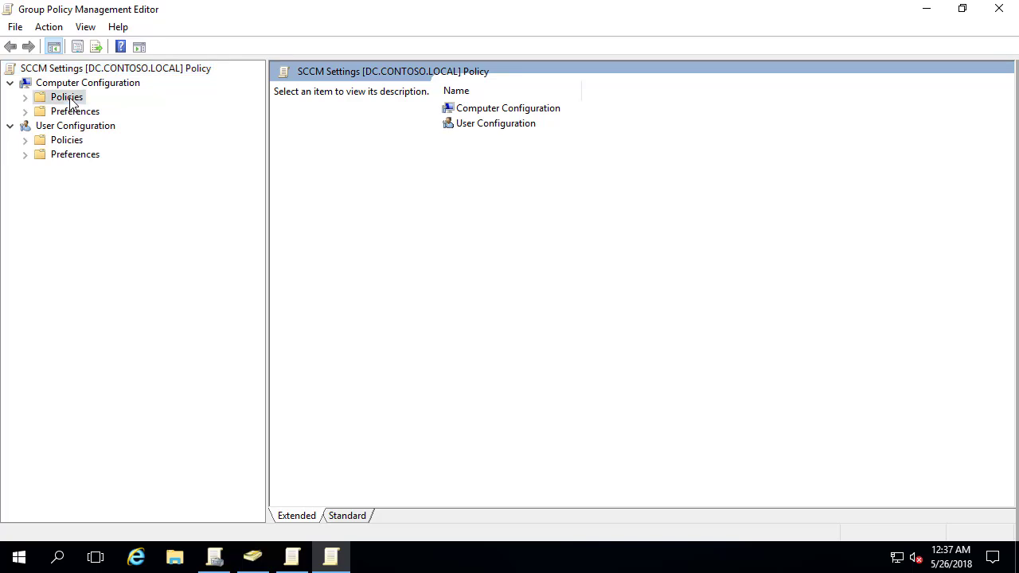
double_click(106, 127)
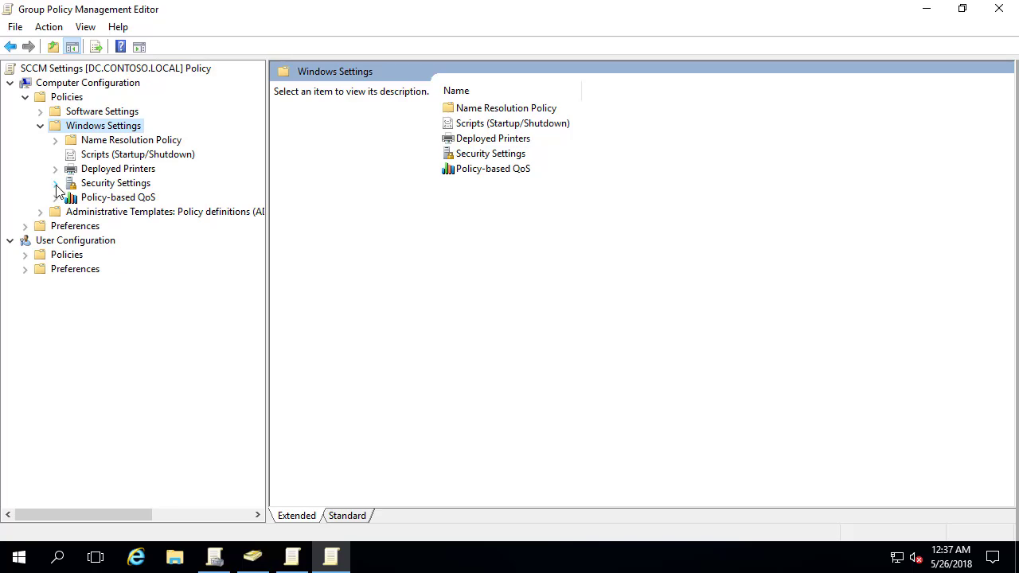
left_click(55, 184)
left_click(144, 312)
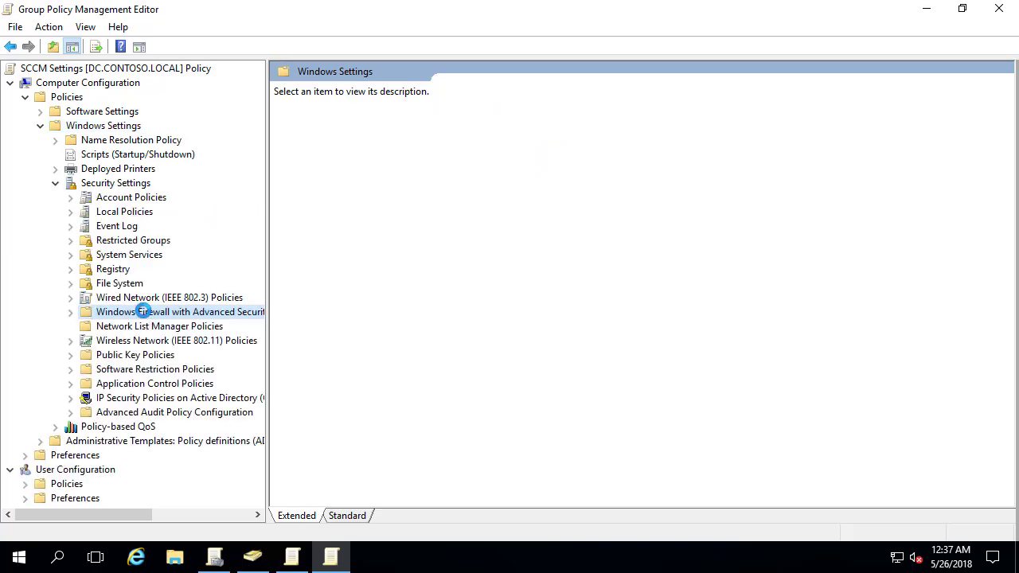
double_click(132, 325)
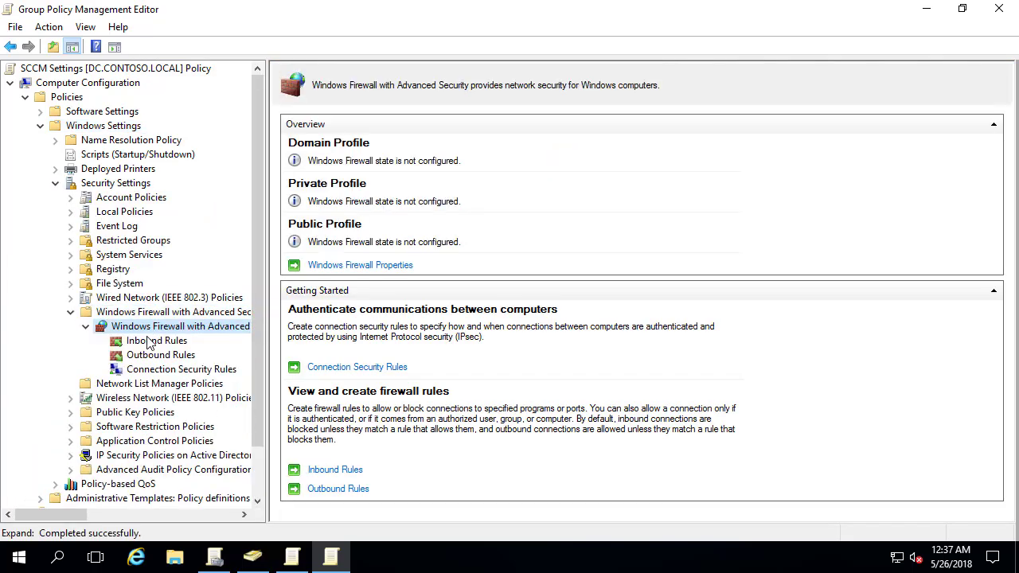
left_click(149, 344)
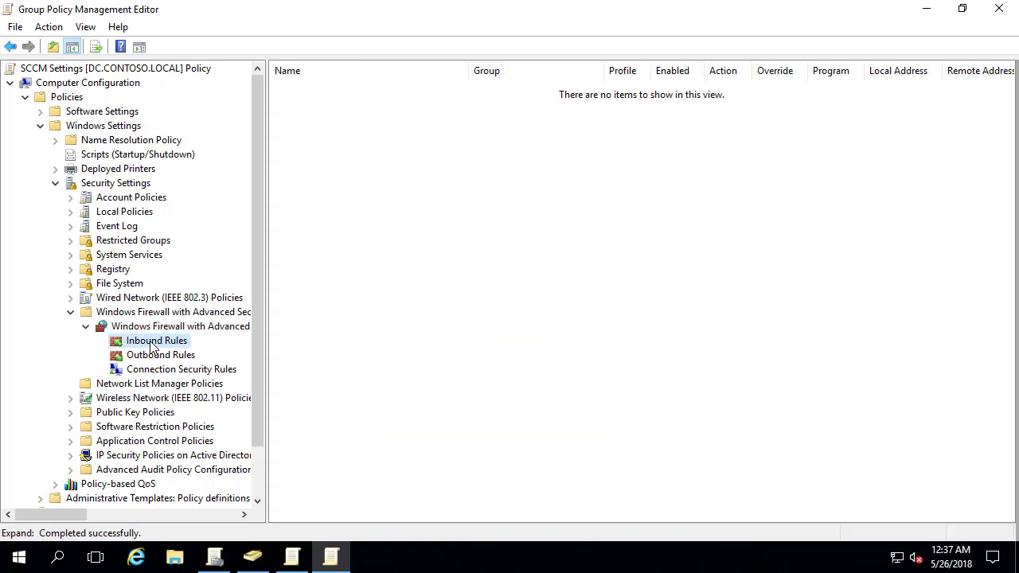
Add the predefined Windows Management Instrumentation (WMI) inbound rules, allowing connections
right_click(151, 344)
left_click(183, 350)
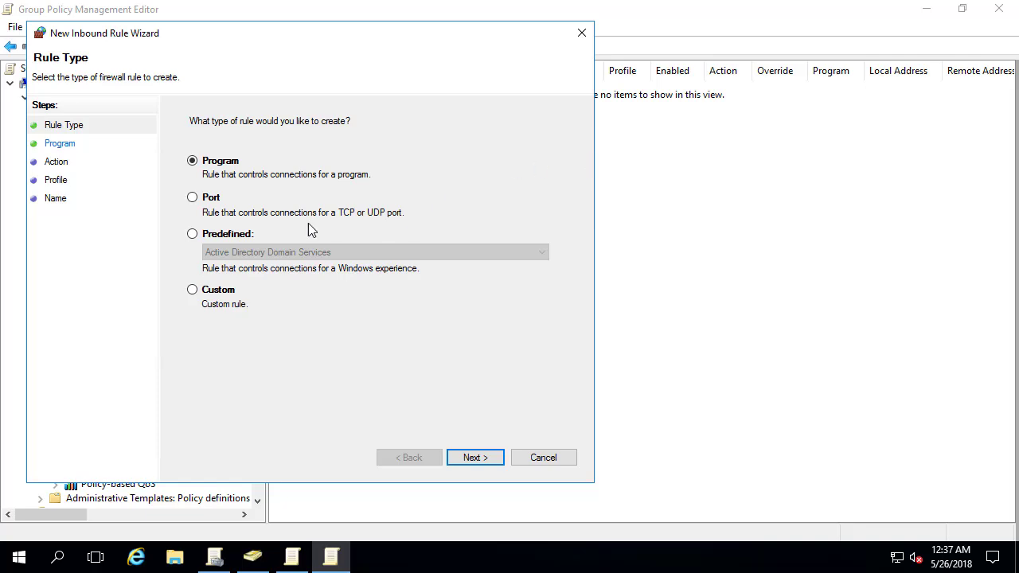
left_click(227, 234)
left_click(254, 255)
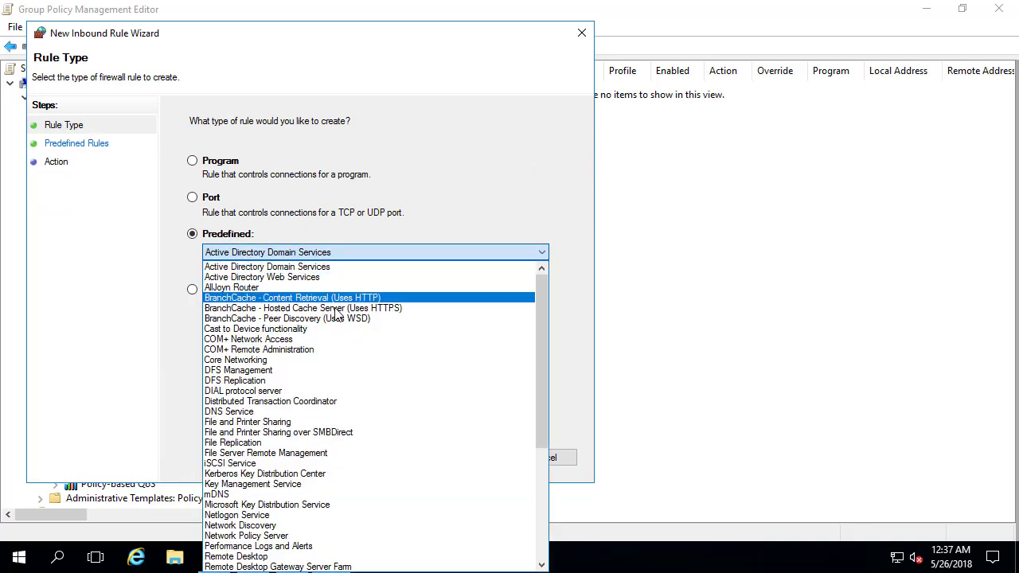
scroll(331, 342, "down", 7)
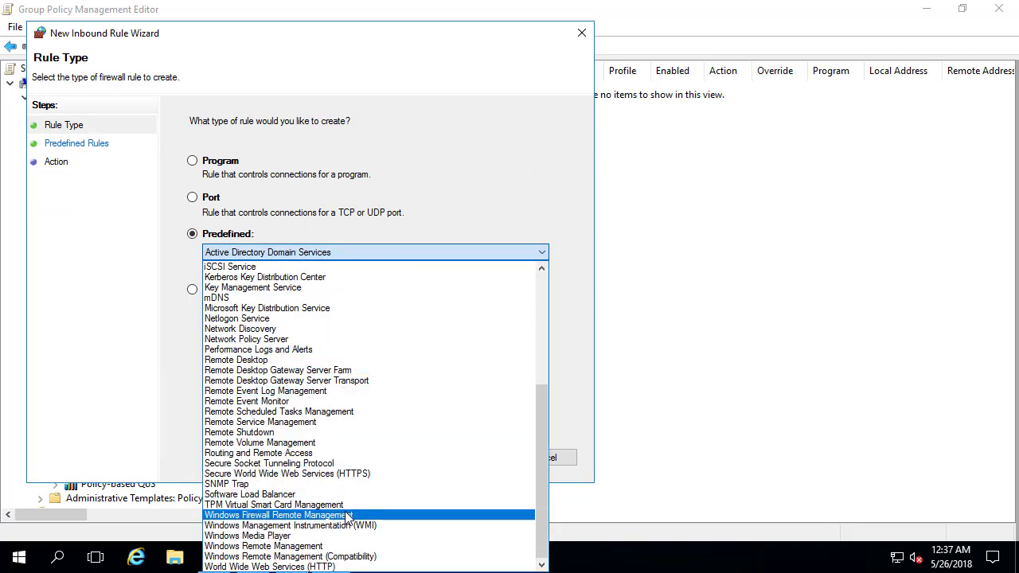
left_click(355, 529)
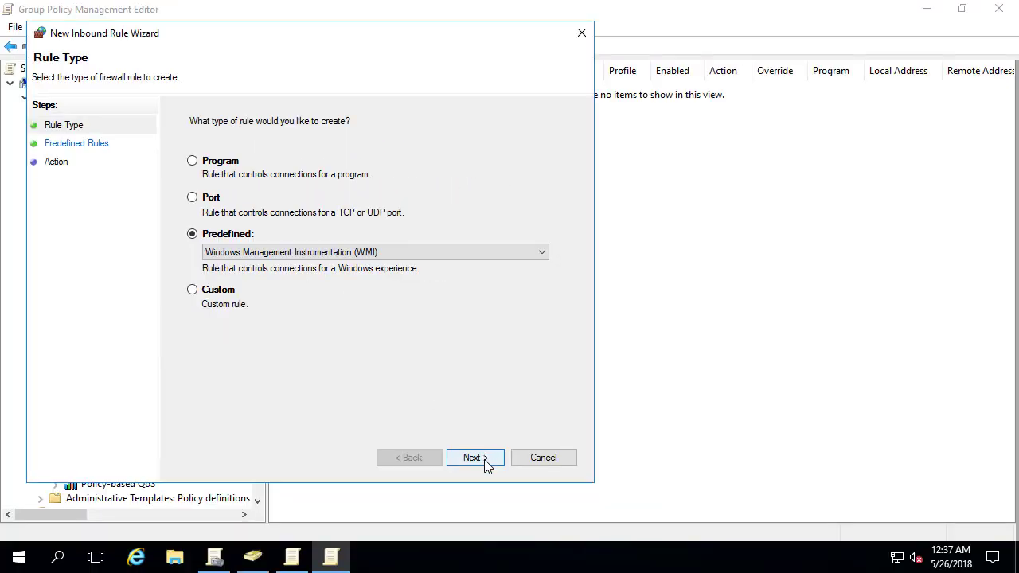
left_click(483, 463)
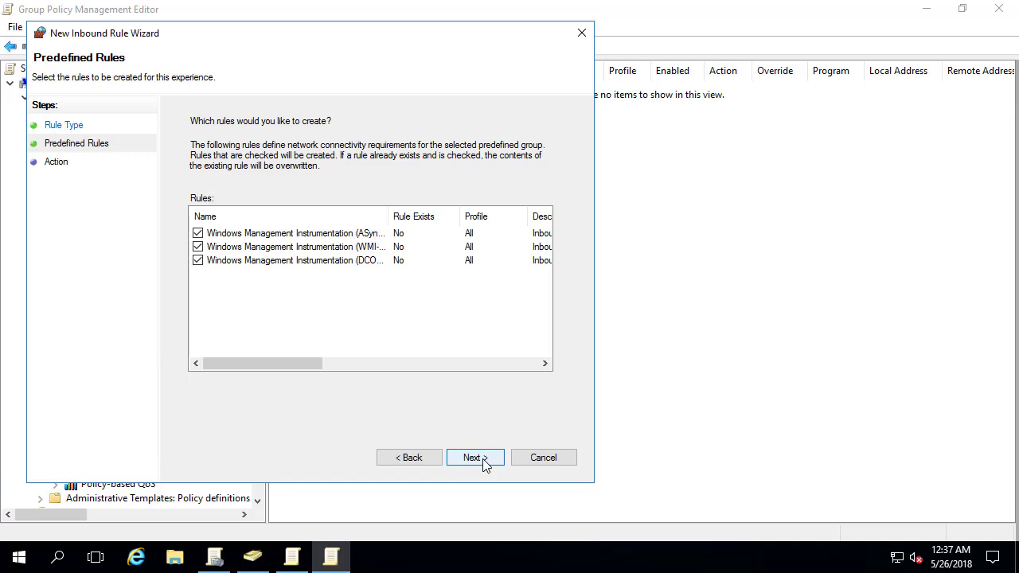
left_click(477, 458)
left_click(475, 458)
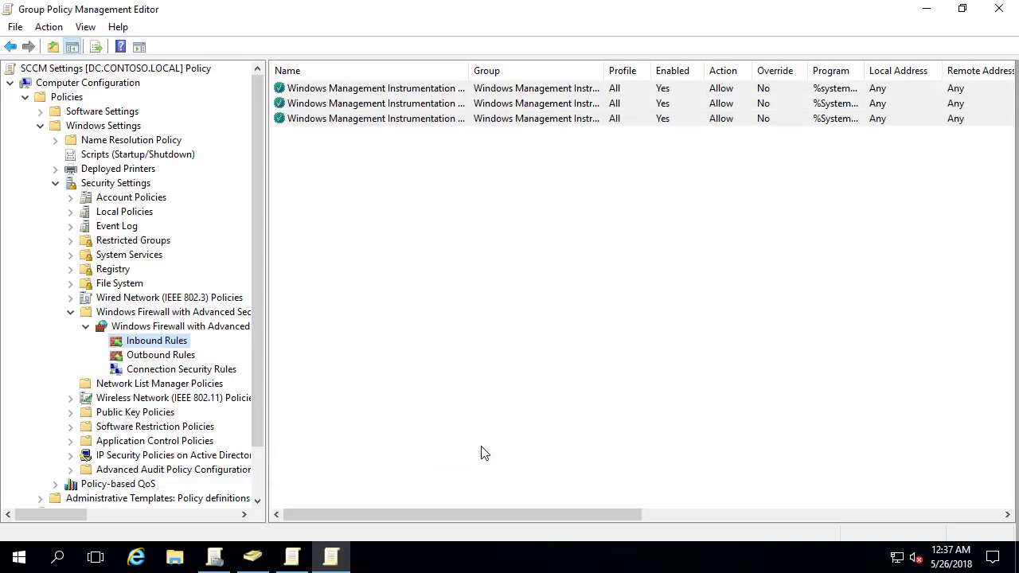
Add the predefined File and Printer Sharing inbound rules, allowing connections
right_click(175, 343)
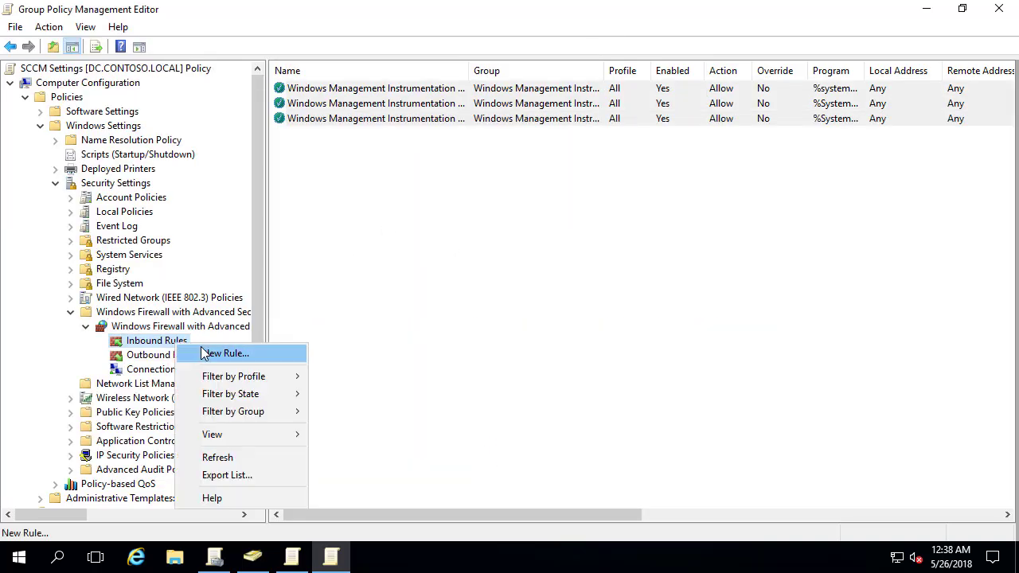
left_click(204, 353)
left_click(245, 255)
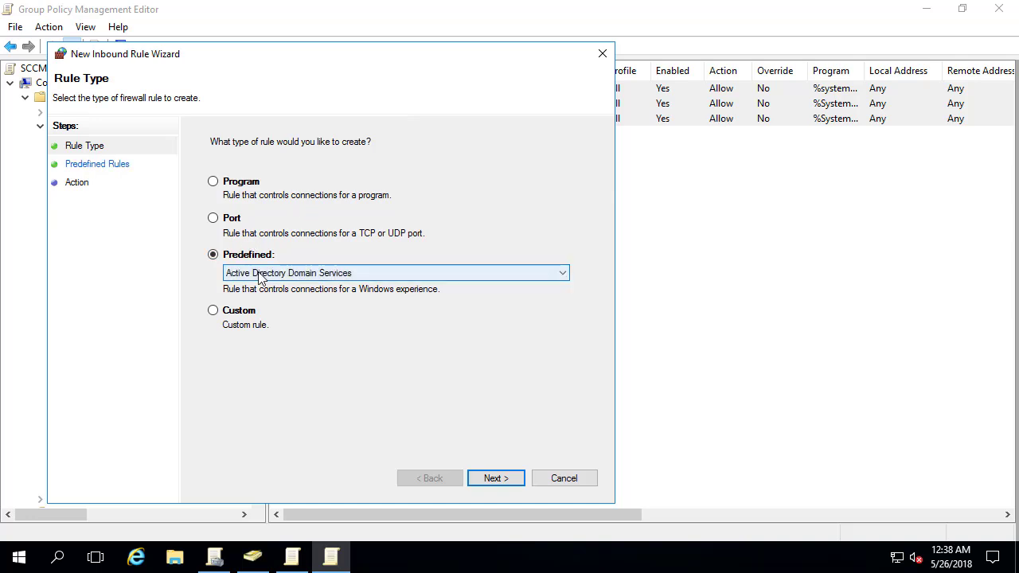
left_click(243, 273)
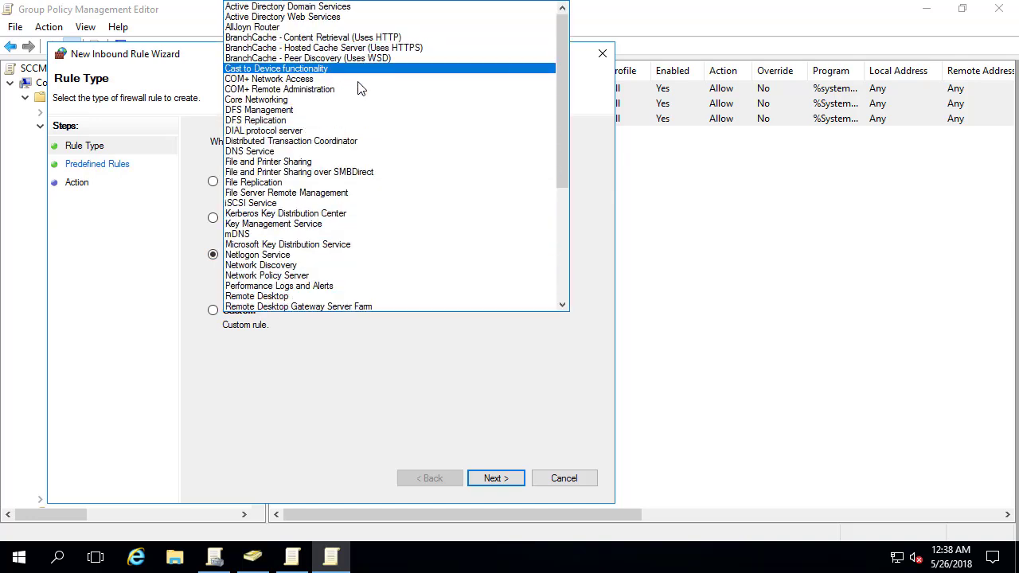
left_click(336, 162)
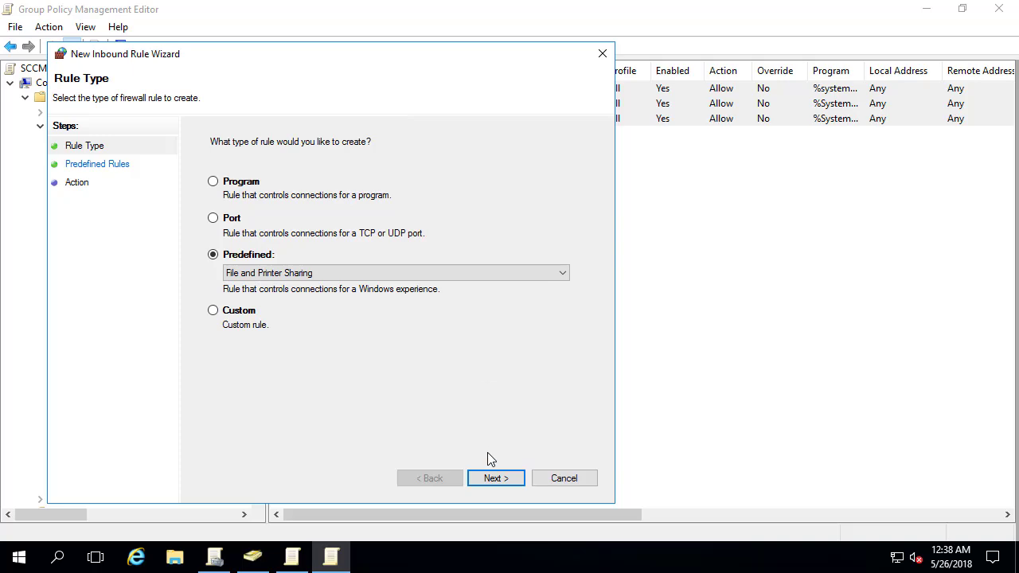
left_click(493, 477)
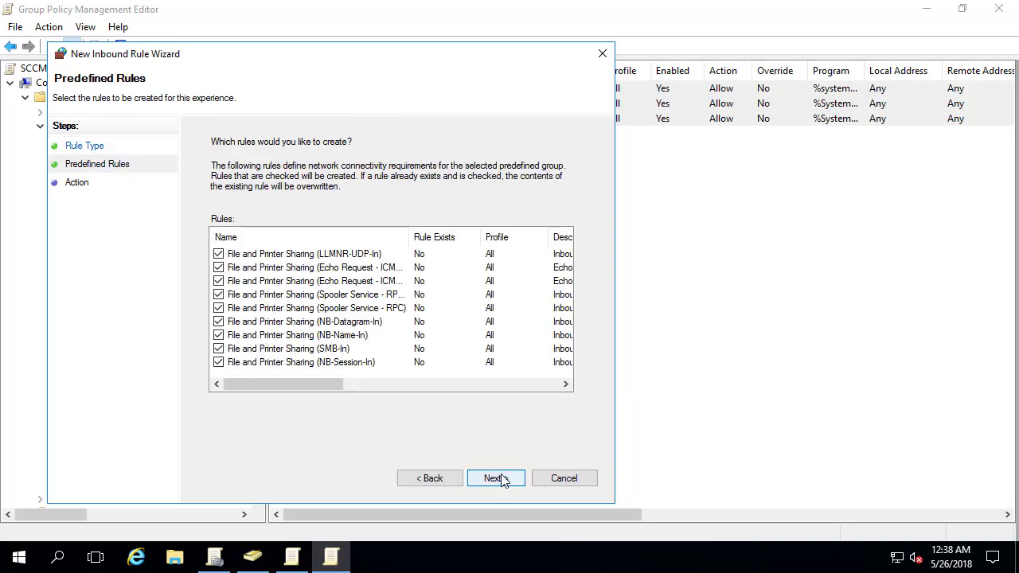
left_click(498, 479)
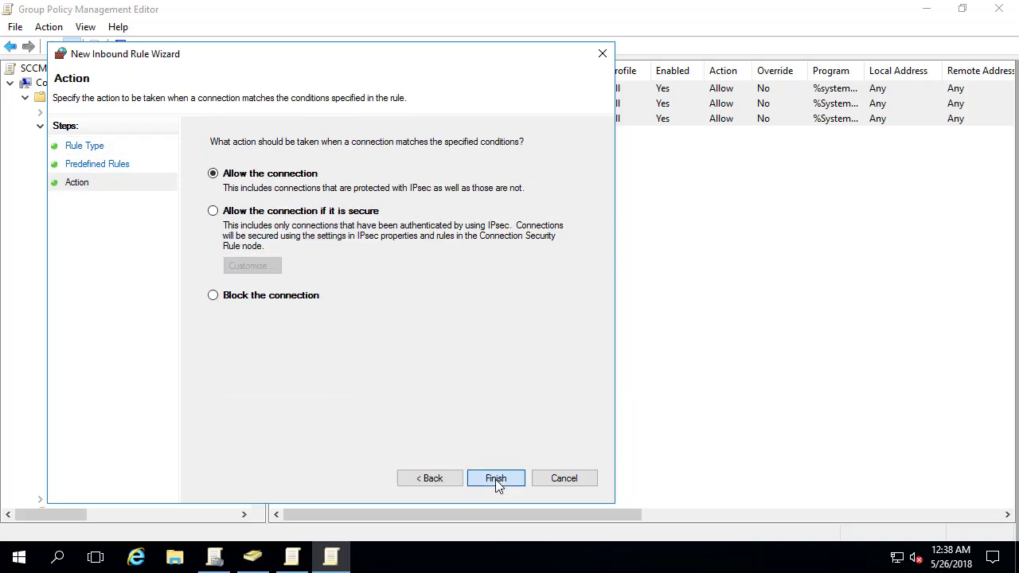
left_click(495, 478)
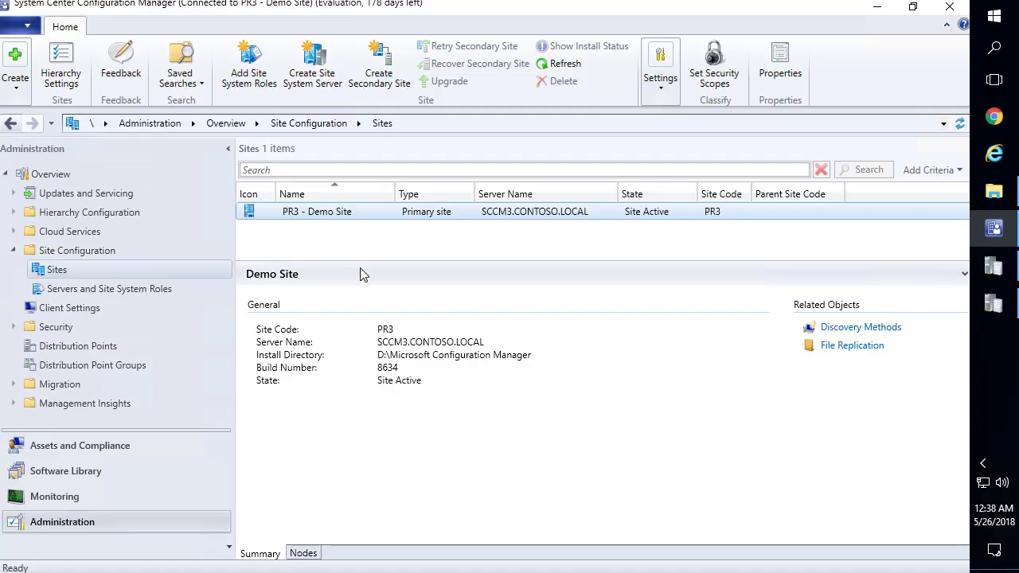
Show the empty Boundaries node under Hierarchy Configuration, dismissing its context menu without creating anything
left_click(63, 217)
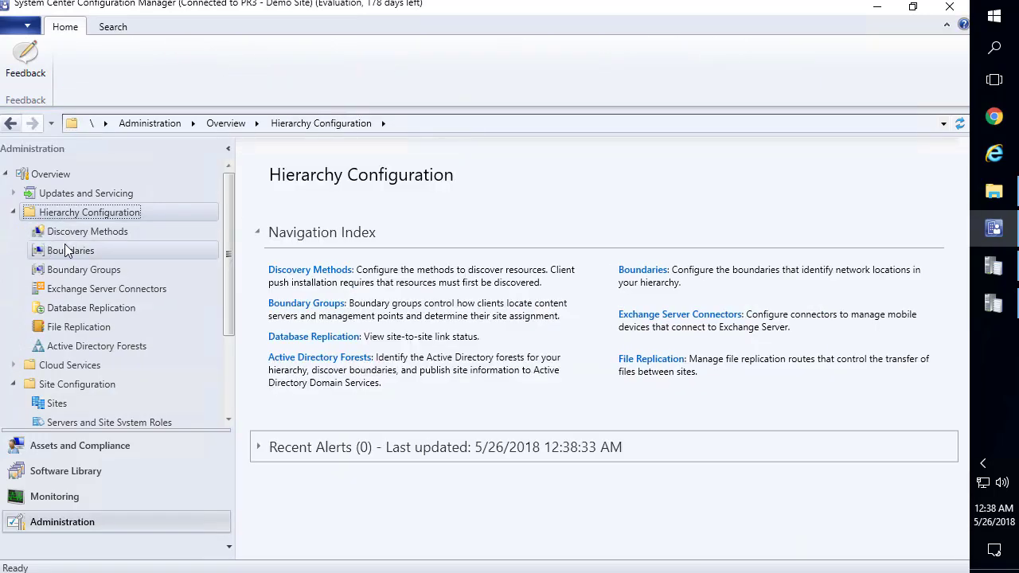
left_click(68, 252)
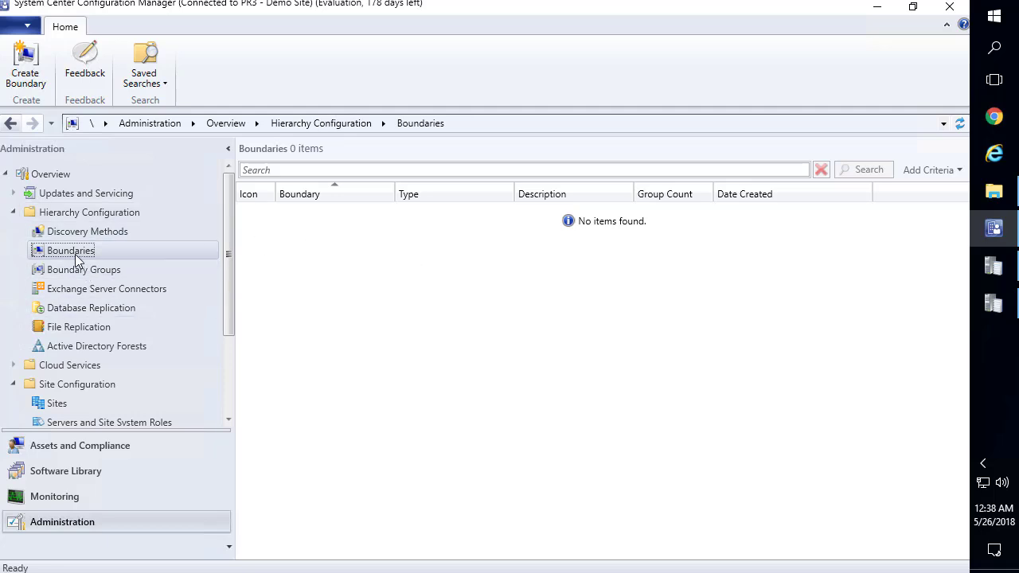
right_click(76, 255)
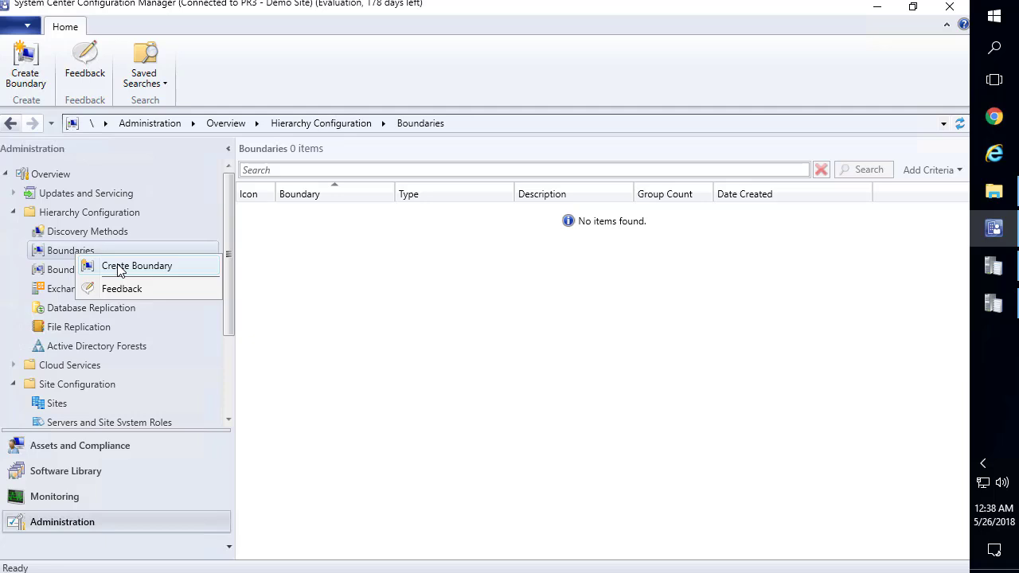
left_click(346, 336)
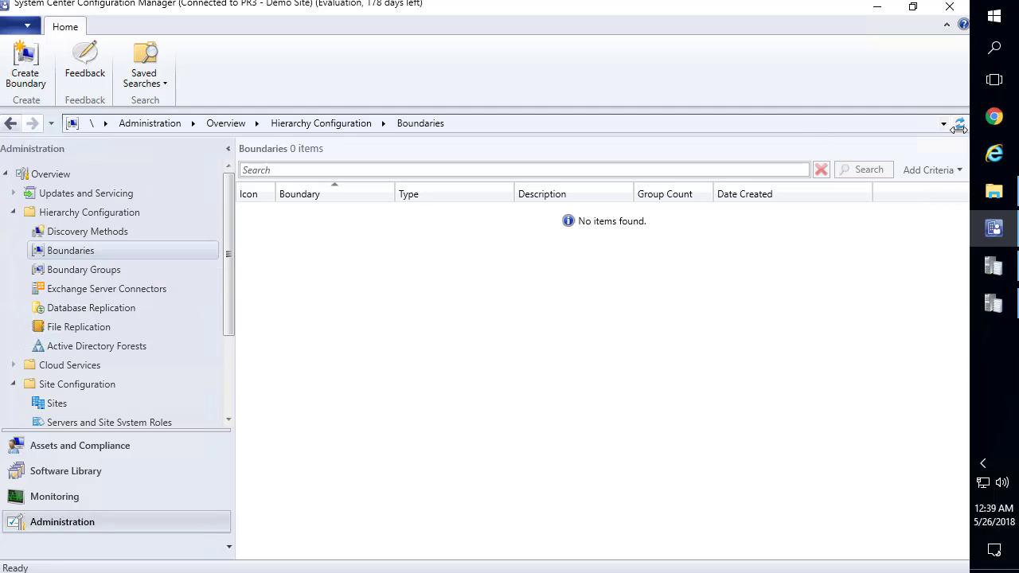
Load the Microsoft Docs article on site boundaries and scroll down to the best practices
left_click(995, 117)
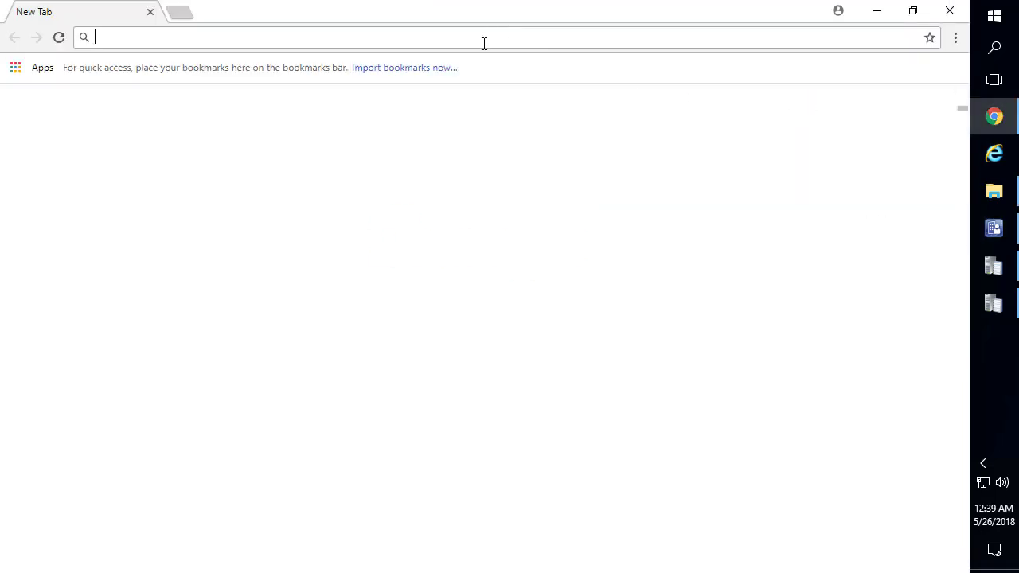
type("https://docs.microsoft.com/en-us/sccm/core/servers/deploy/configure/define-site-boundaries-and-boundary-groups")
key("Return")
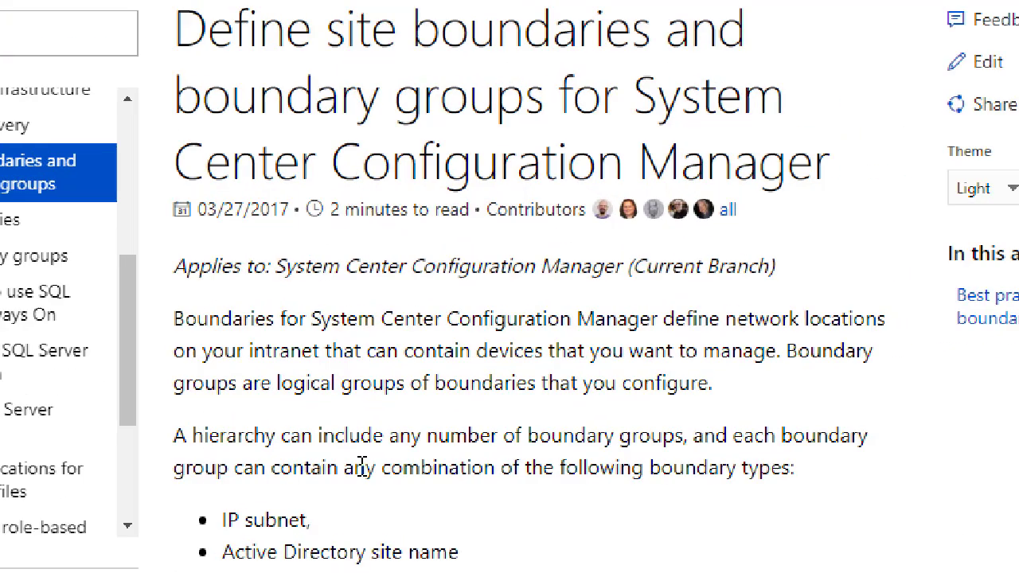
scroll(362, 446, "down", 3)
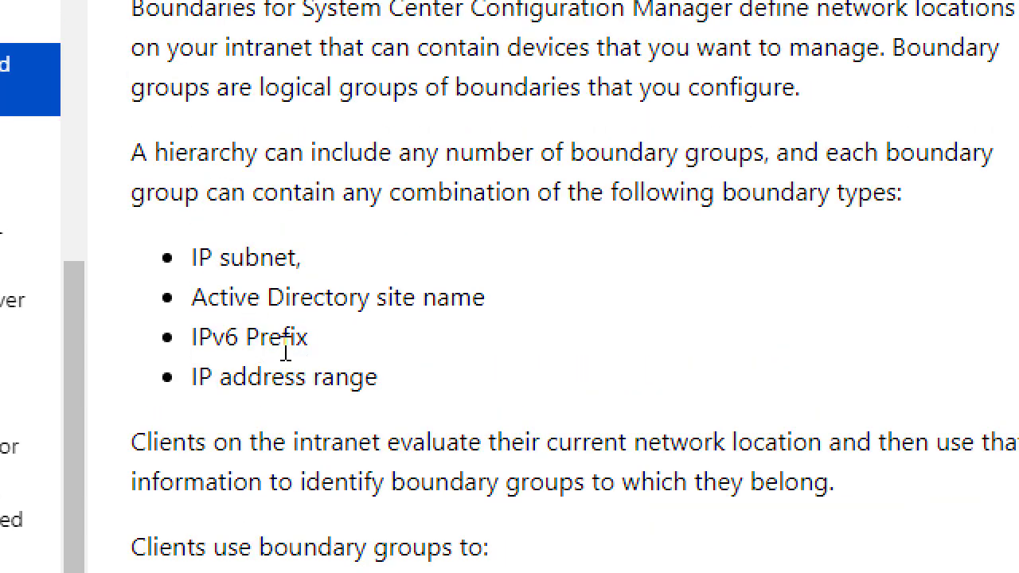
scroll(285, 351, "down", 3)
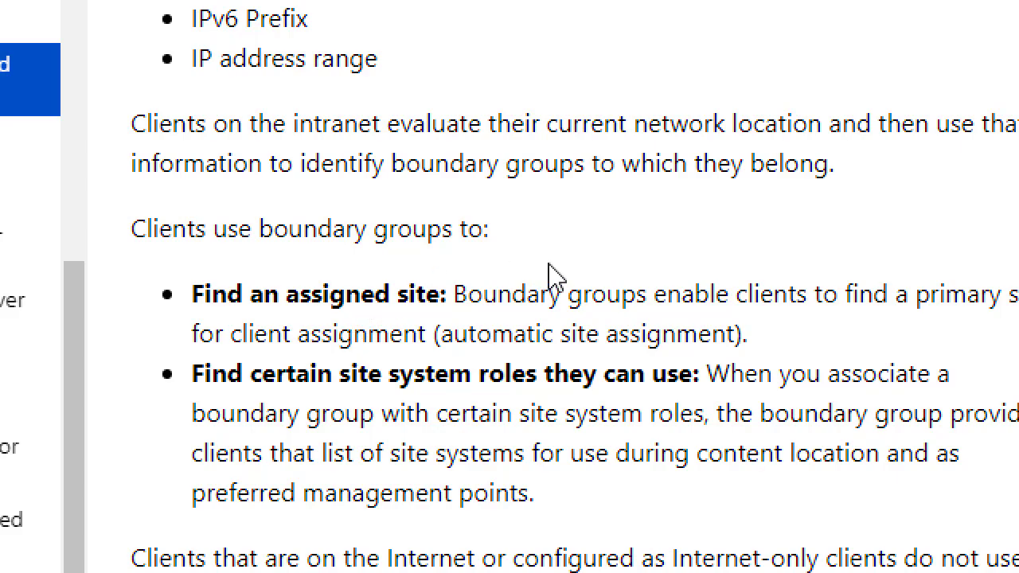
scroll(667, 266, "down", 3)
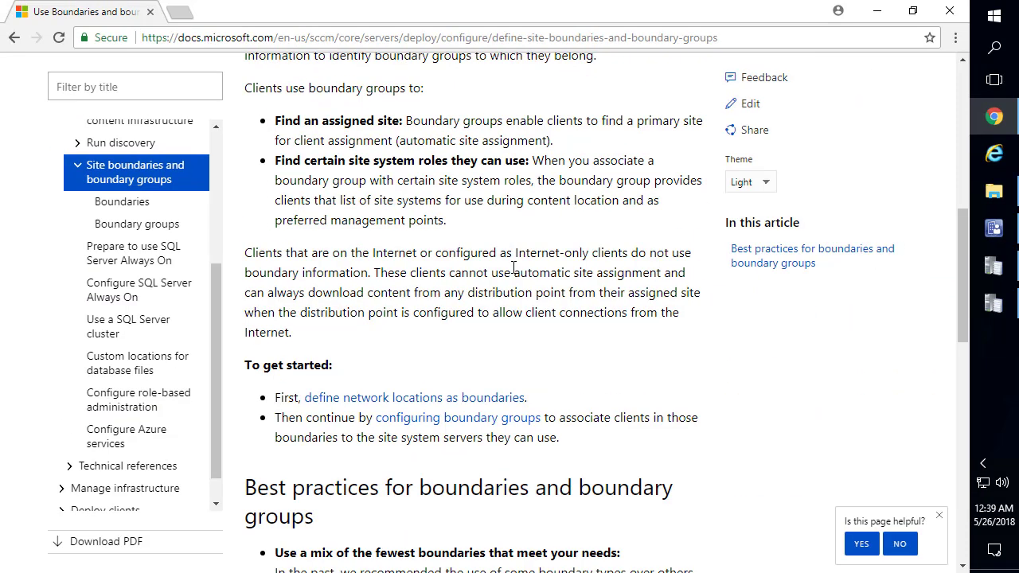
scroll(670, 230, "down", 1)
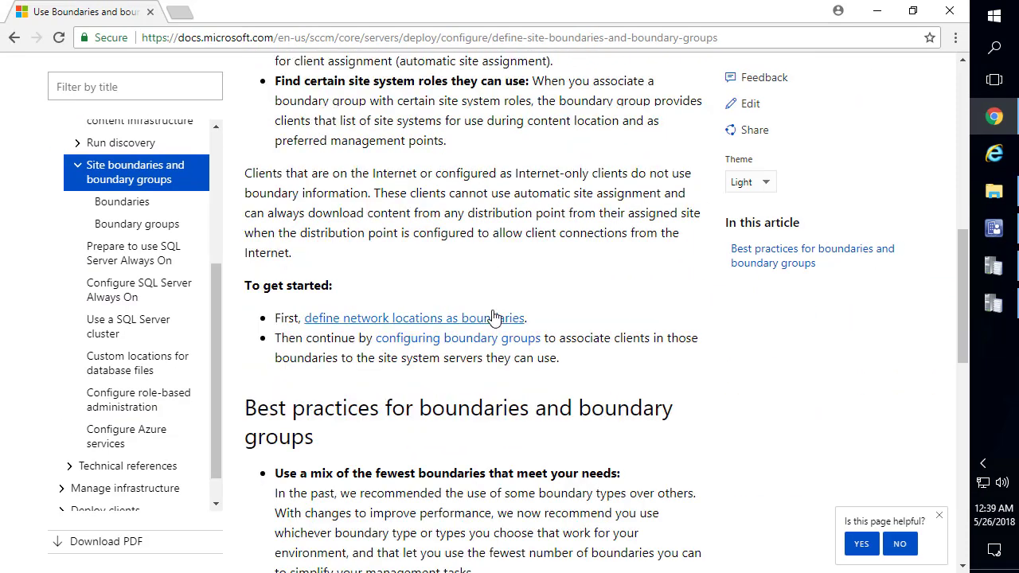
scroll(634, 244, "down", 2)
Highlight the best-practice advice on performance and using the fewest boundaries, then minimize Chrome
left_click_drag(546, 445, 265, 316)
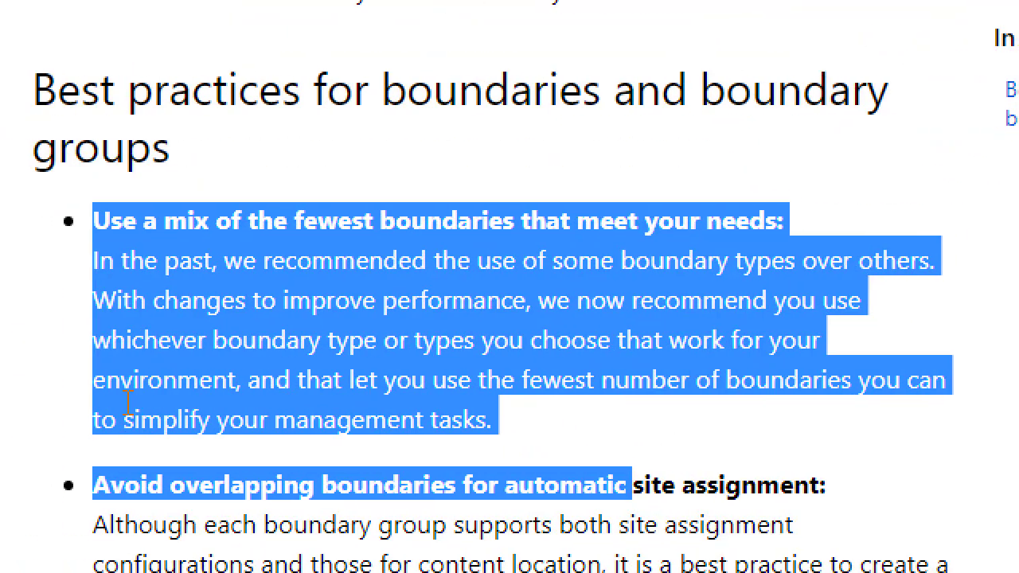
left_click(272, 396)
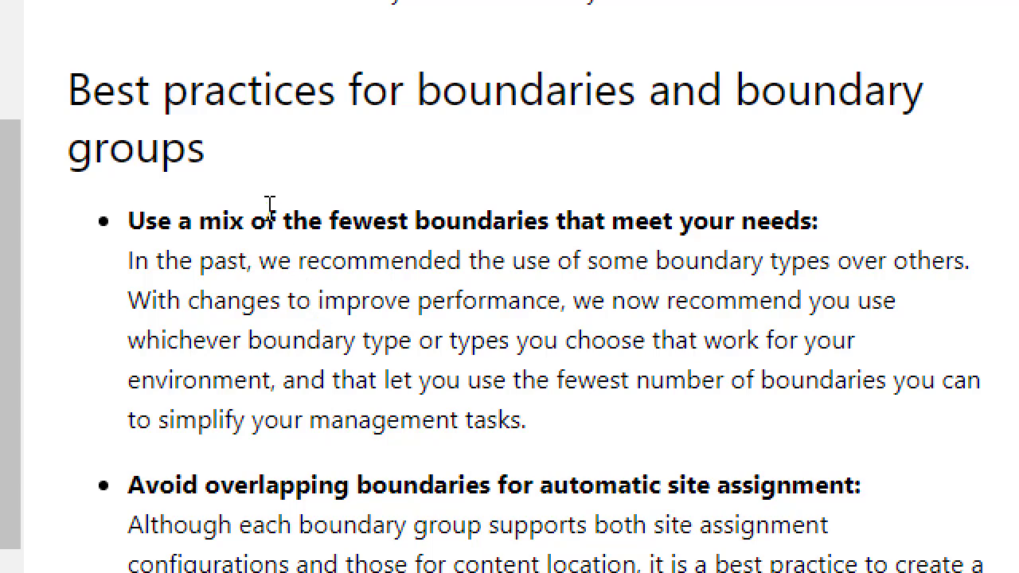
left_click_drag(128, 261, 710, 438)
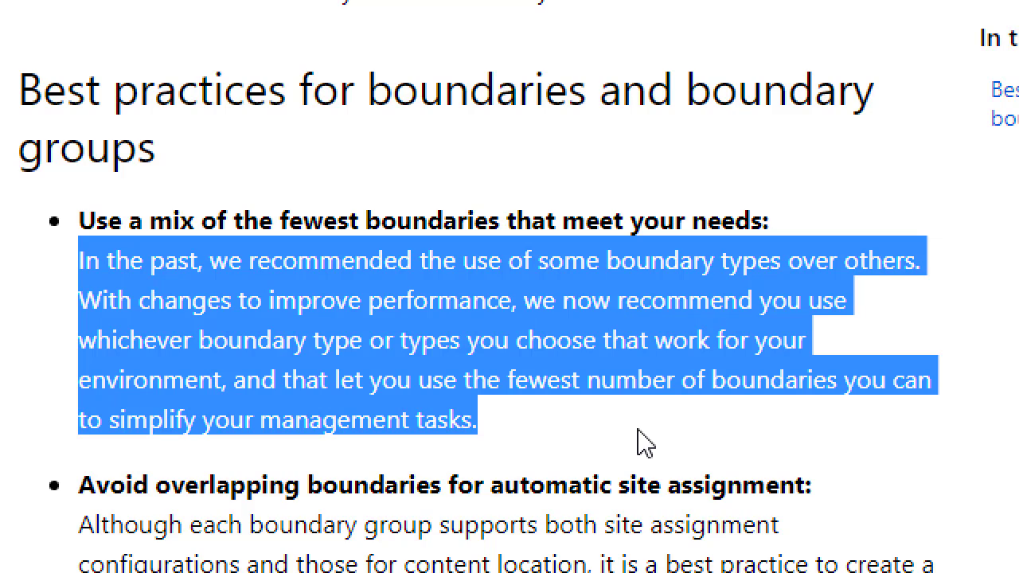
double_click(437, 294)
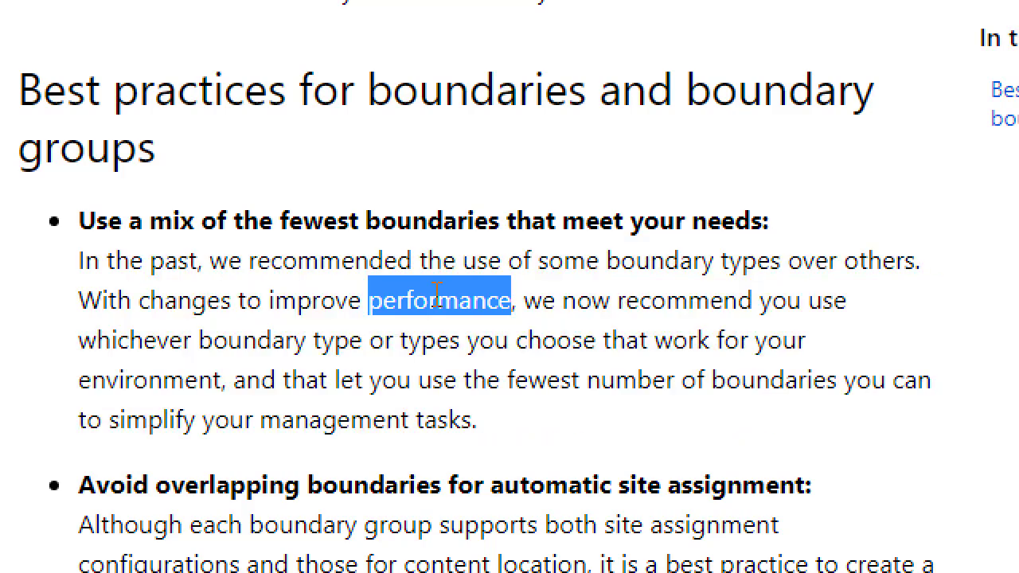
double_click(326, 304)
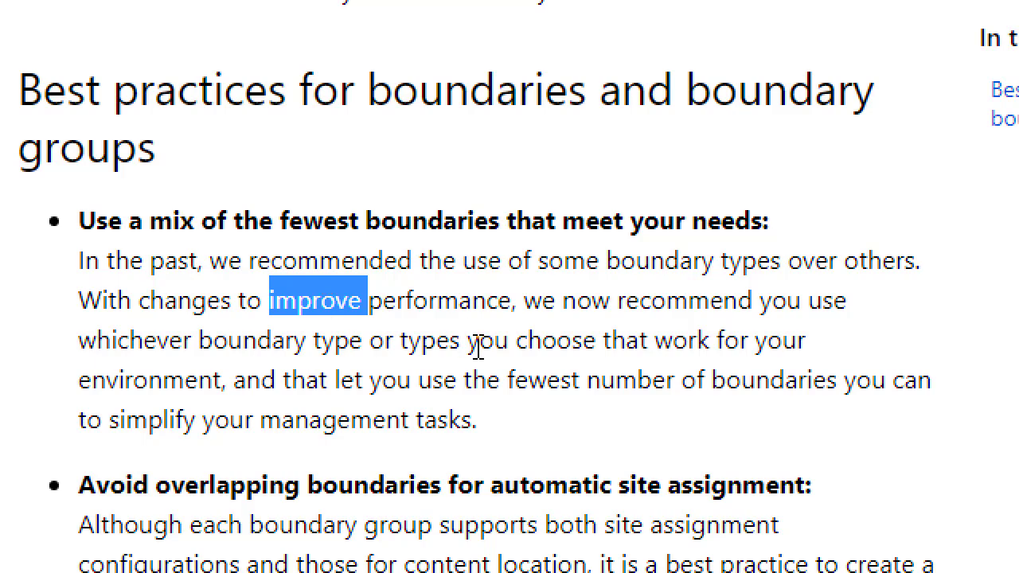
left_click_drag(525, 307, 786, 420)
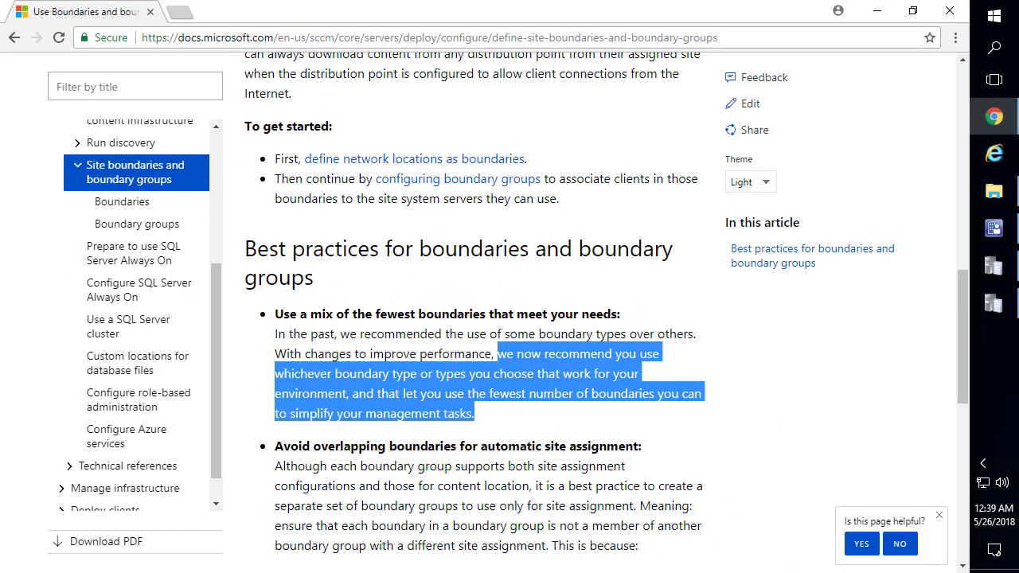
left_click(551, 382)
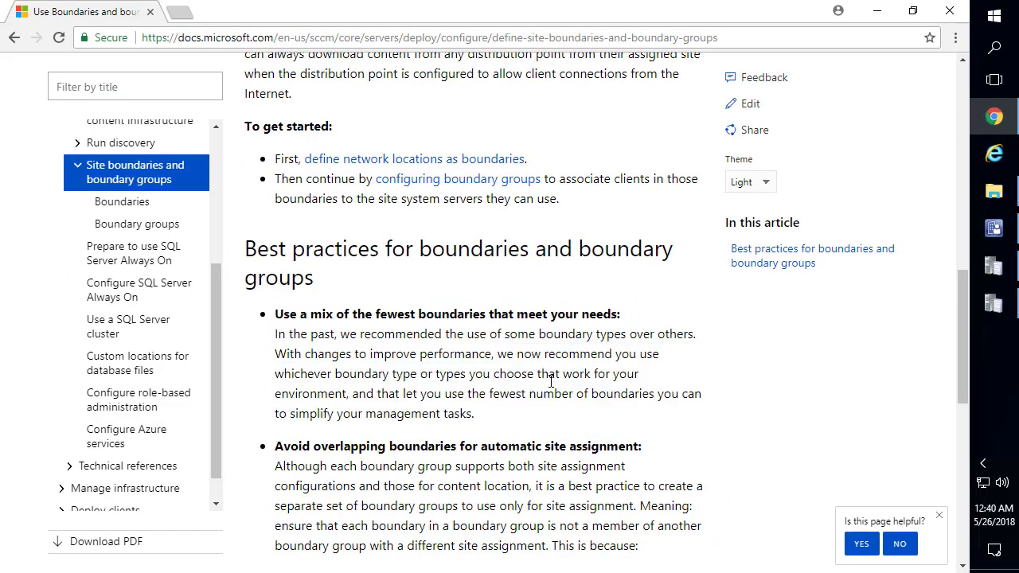
scroll(551, 380, "up", 6)
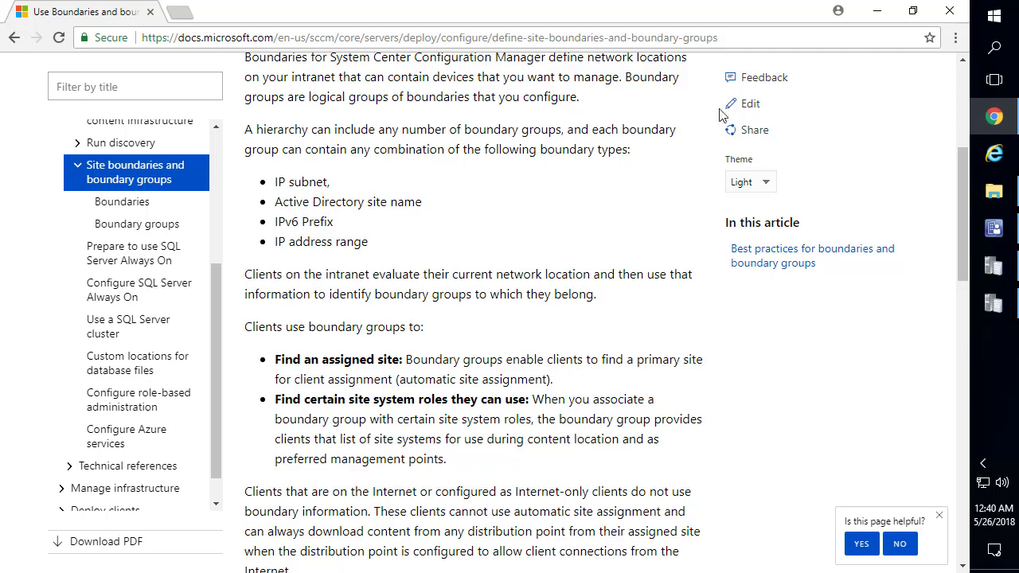
scroll(635, 152, "up", 2)
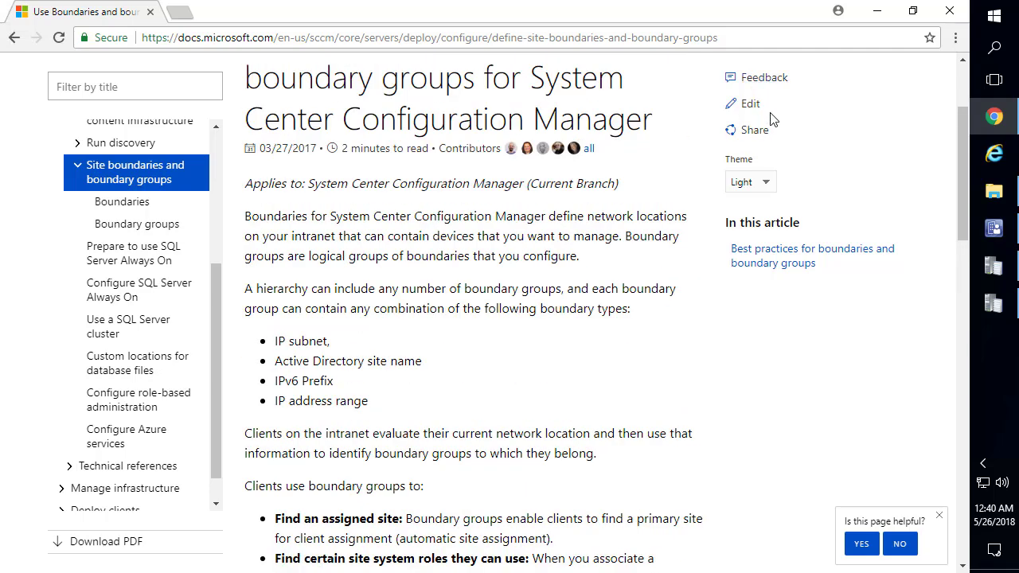
left_click(876, 10)
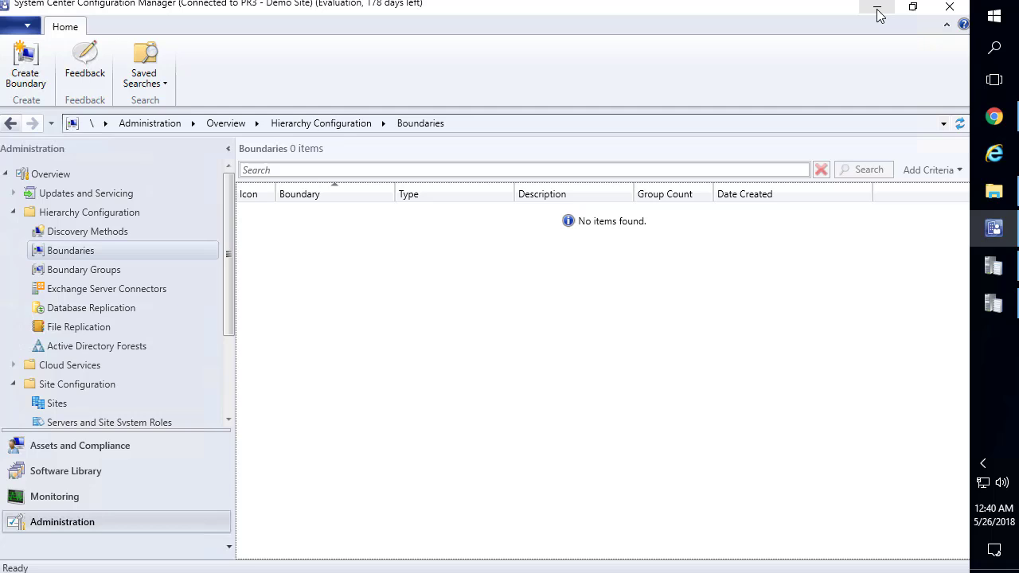
Create IP range boundary 192.168.1.1–192.168.1.255 described 'Lab - IP Range', then widen the Boundary column
right_click(70, 254)
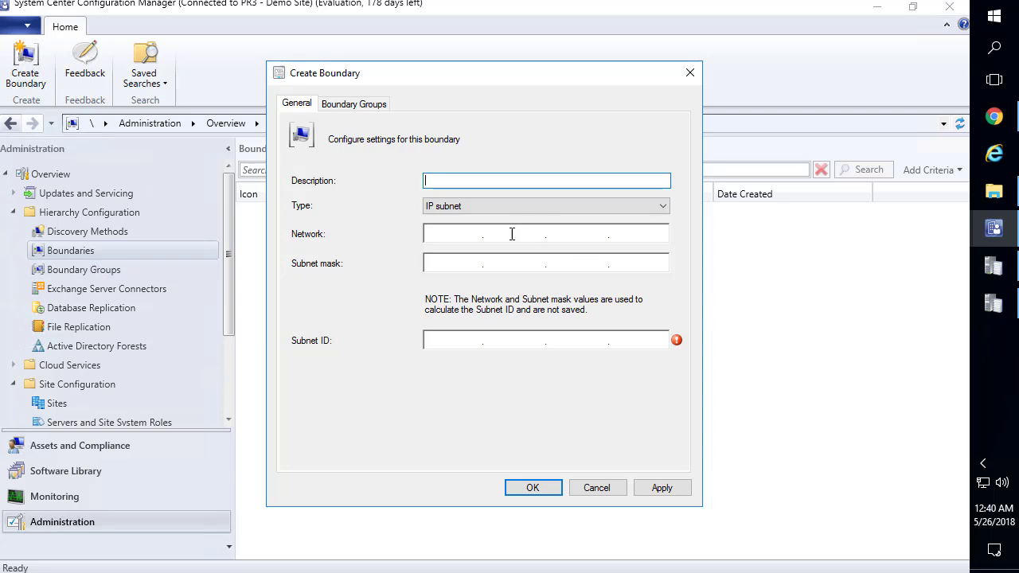
left_click(474, 206)
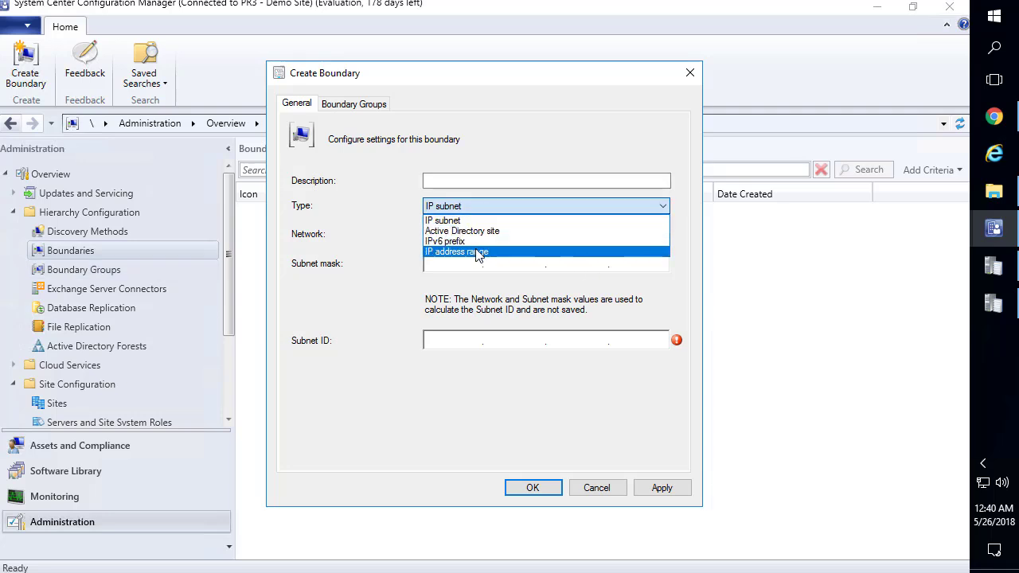
left_click(478, 252)
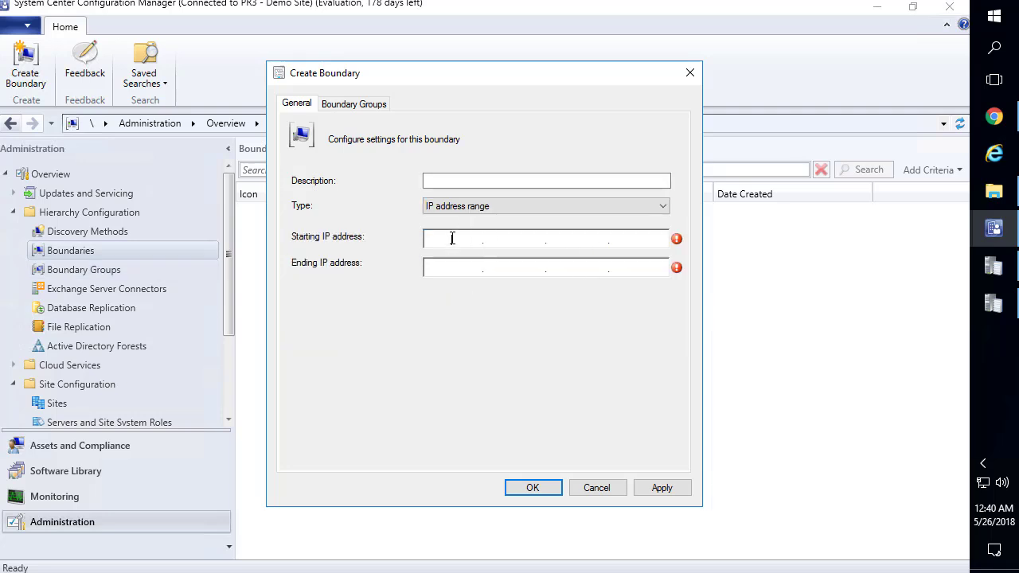
type("192.168.1")
type("1192.168.")
type("1.255")
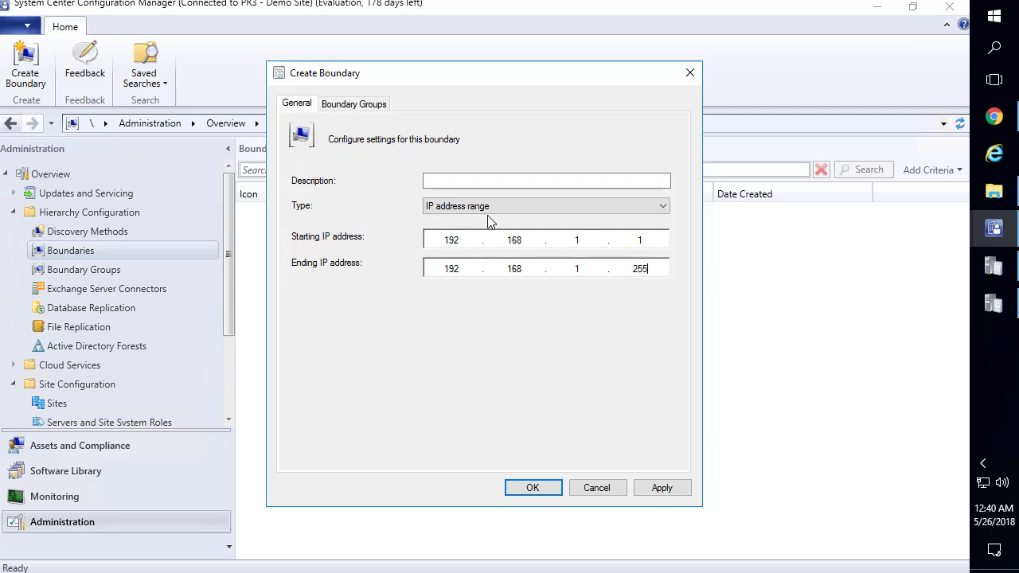
left_click(477, 181)
type("Lan")
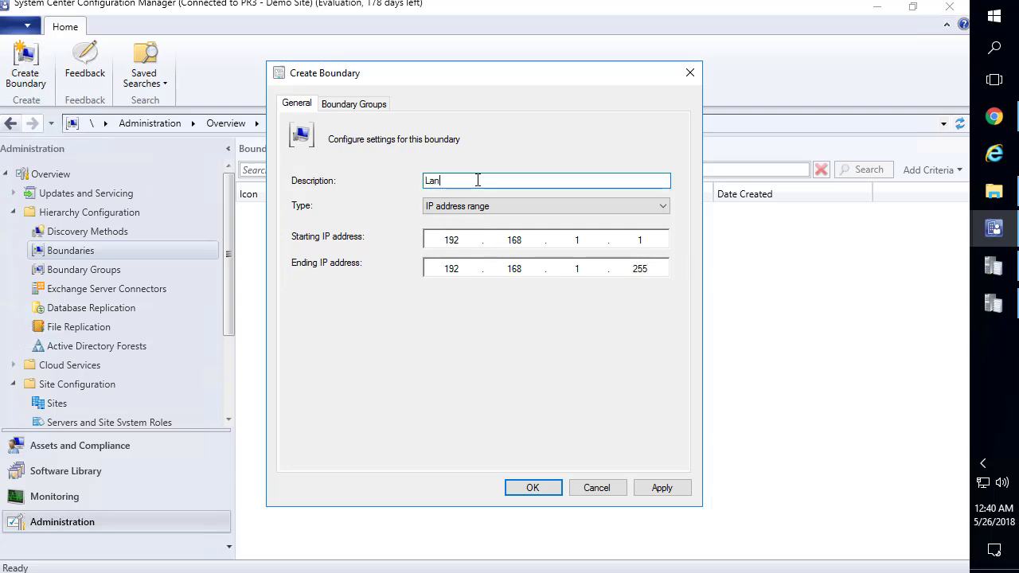
key("BackSpace")
type("b - IP Range")
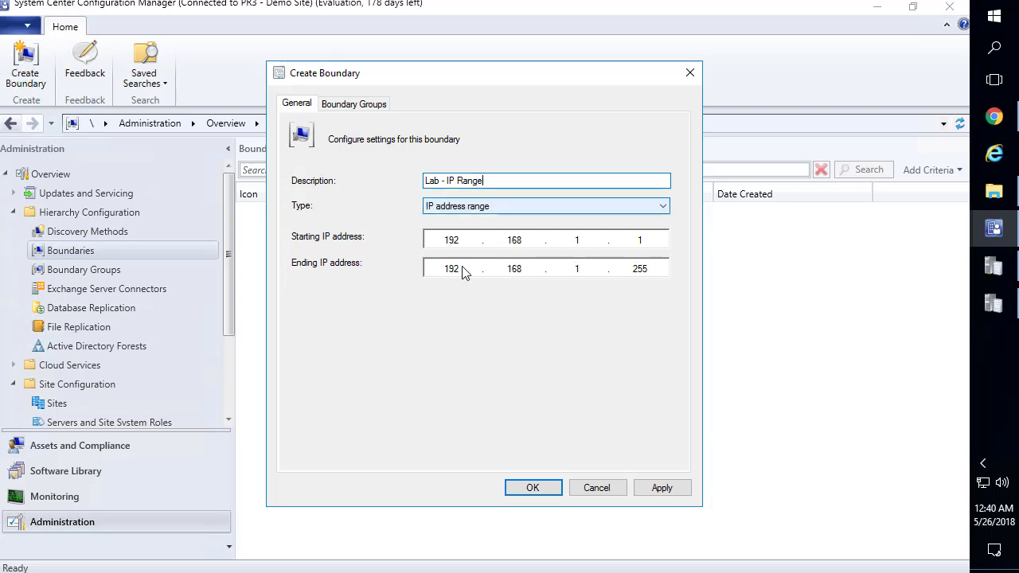
left_click(658, 487)
left_click(557, 491)
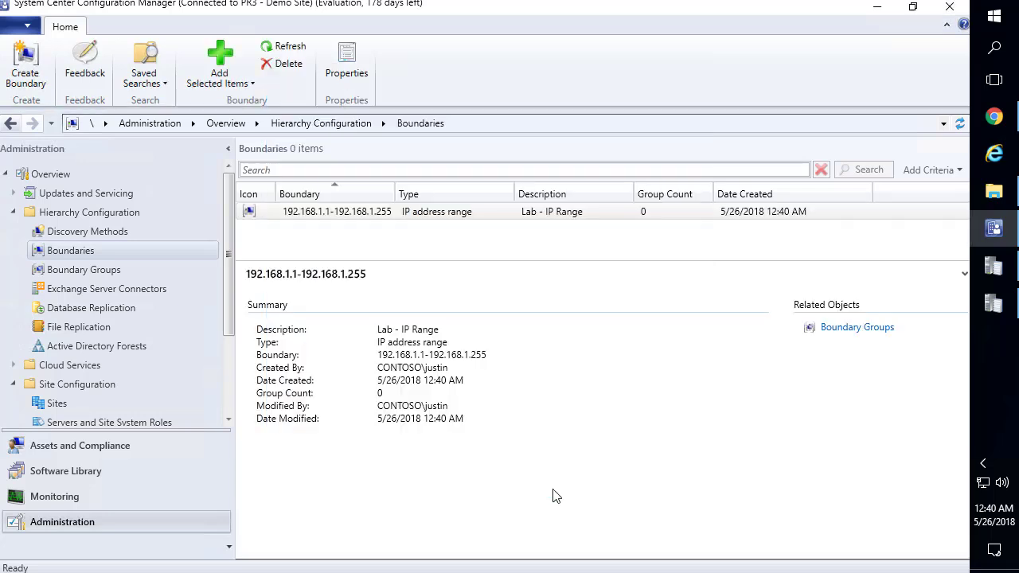
left_click_drag(396, 191, 421, 189)
left_click(381, 218)
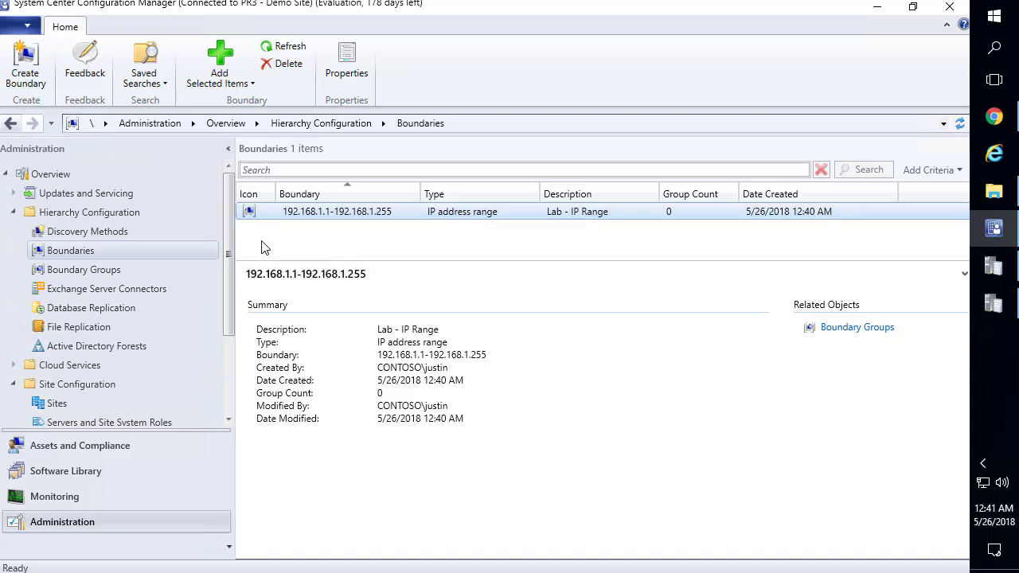
Start a new boundary group containing the 192.168.1.1-192.168.1.255 boundary
left_click(99, 270)
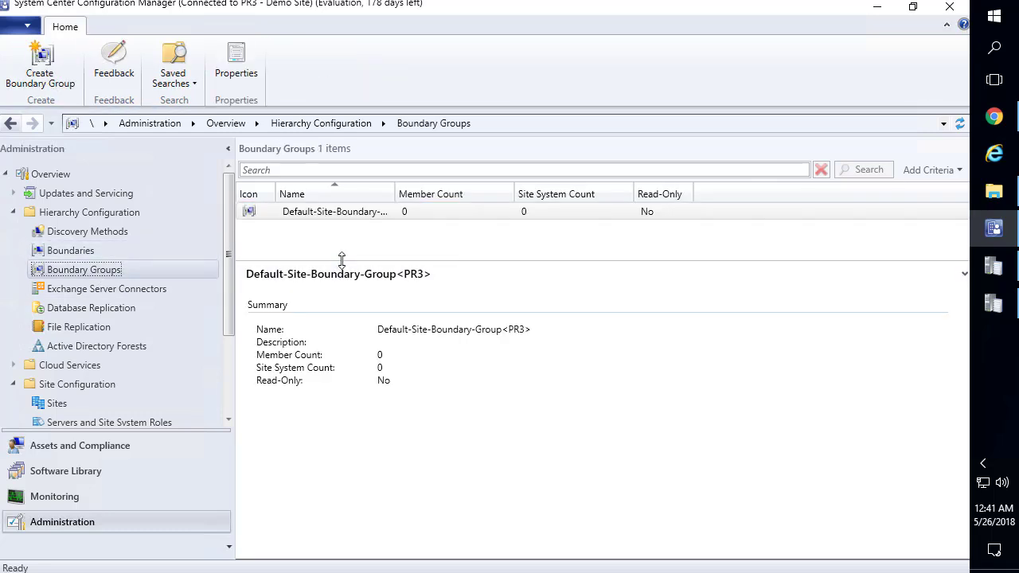
left_click_drag(352, 299, 351, 342)
left_click_drag(396, 195, 475, 197)
right_click(146, 273)
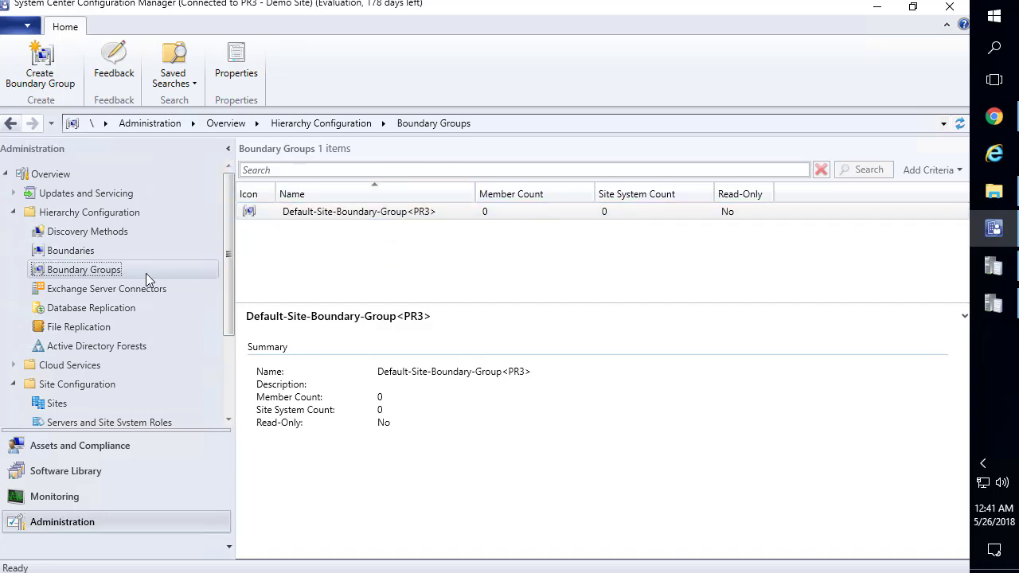
left_click(184, 288)
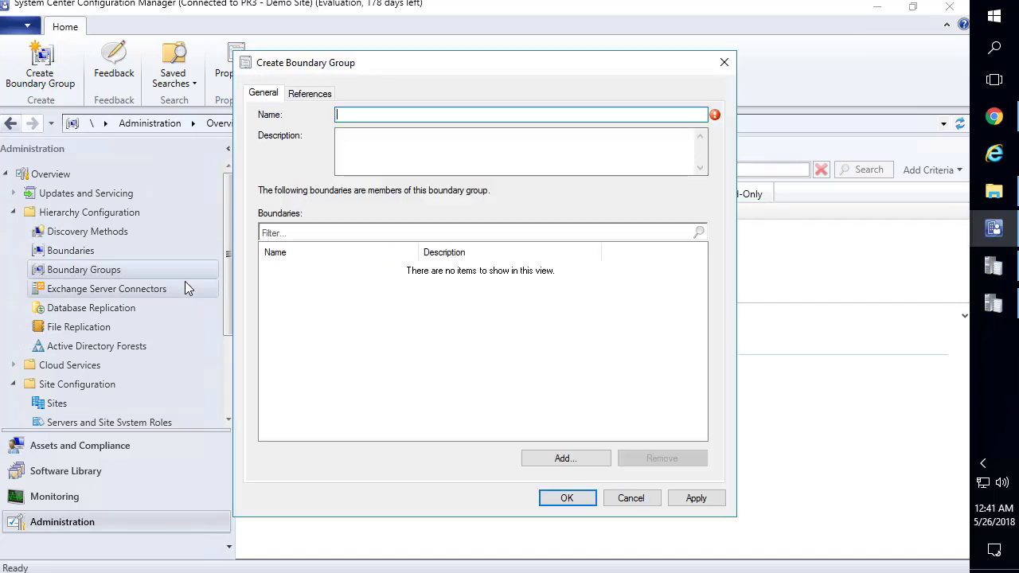
left_click(571, 459)
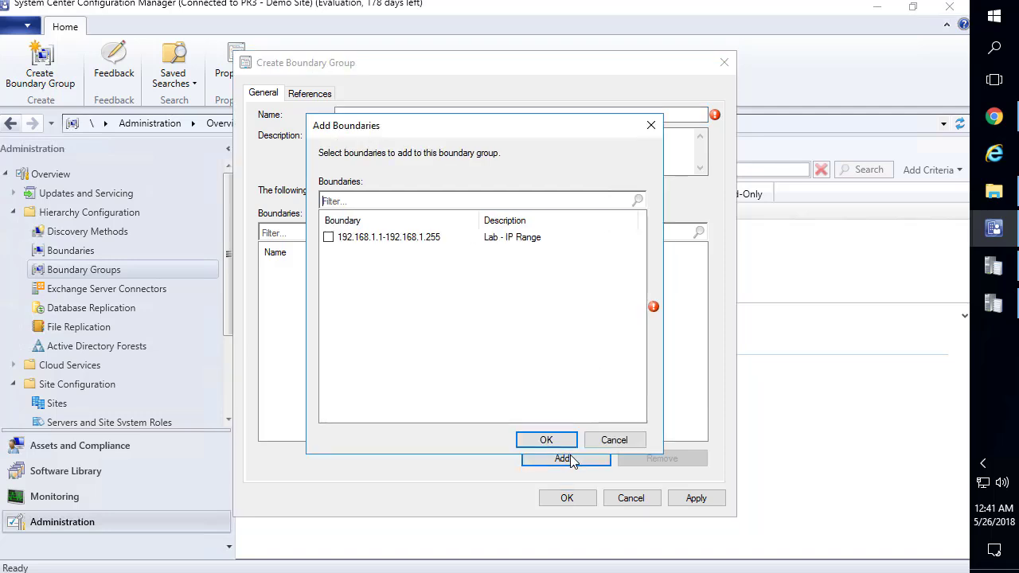
left_click(329, 237)
left_click(552, 441)
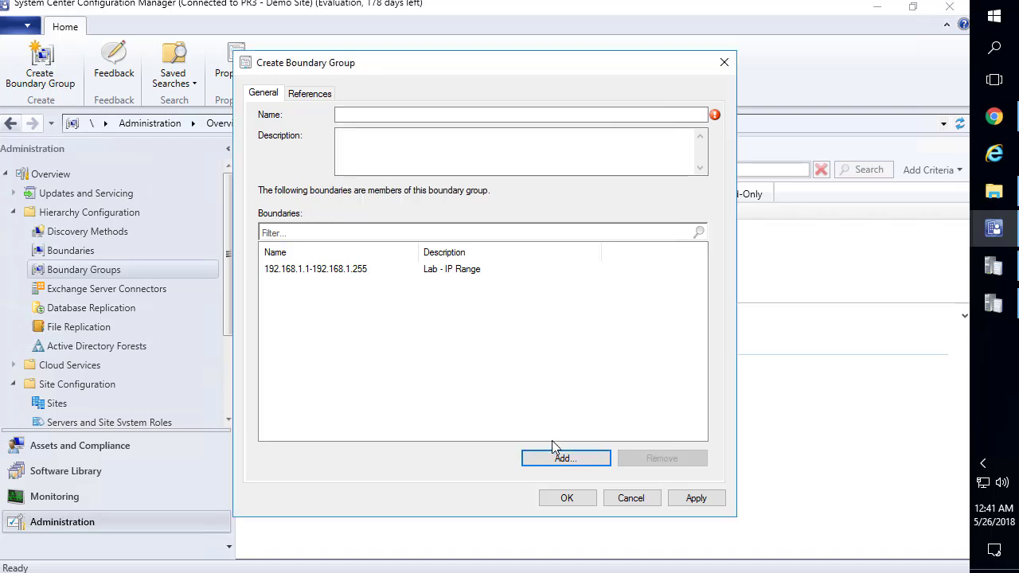
Name the group 'Lab IP Range - DP to SCCM3' and apply it
left_click(421, 114)
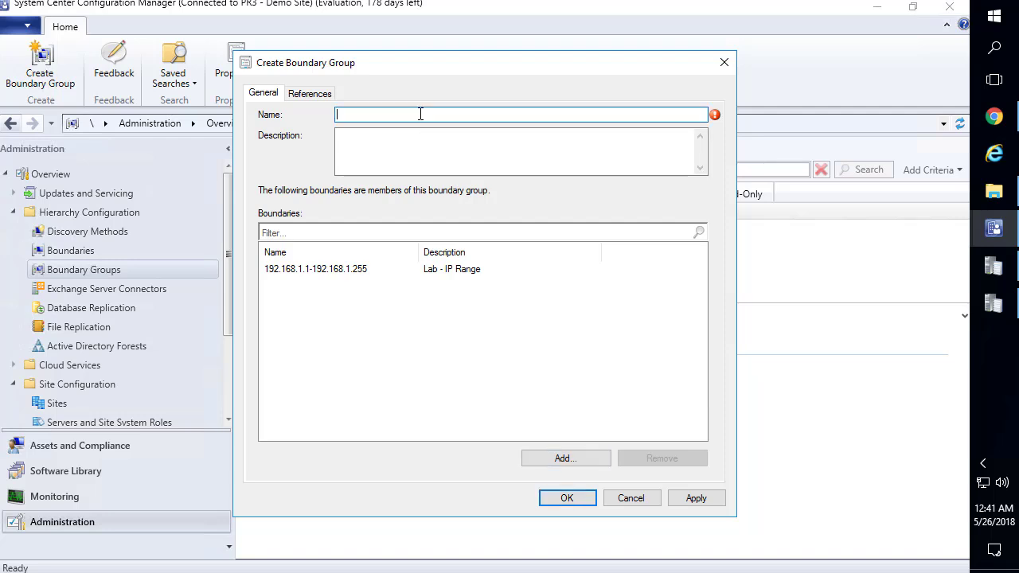
type("Lab IP Range - DP to SCCM3")
left_click(696, 497)
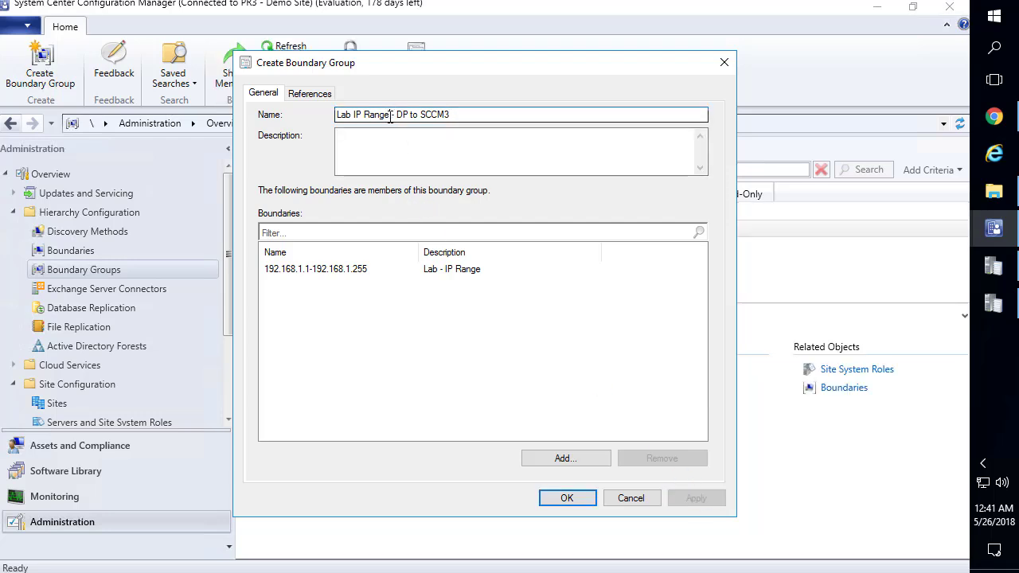
mouse_move(337, 115)
left_mouse_down()
mouse_move(438, 115)
mouse_move(321, 112)
left_mouse_up()
key("ctrl+c")
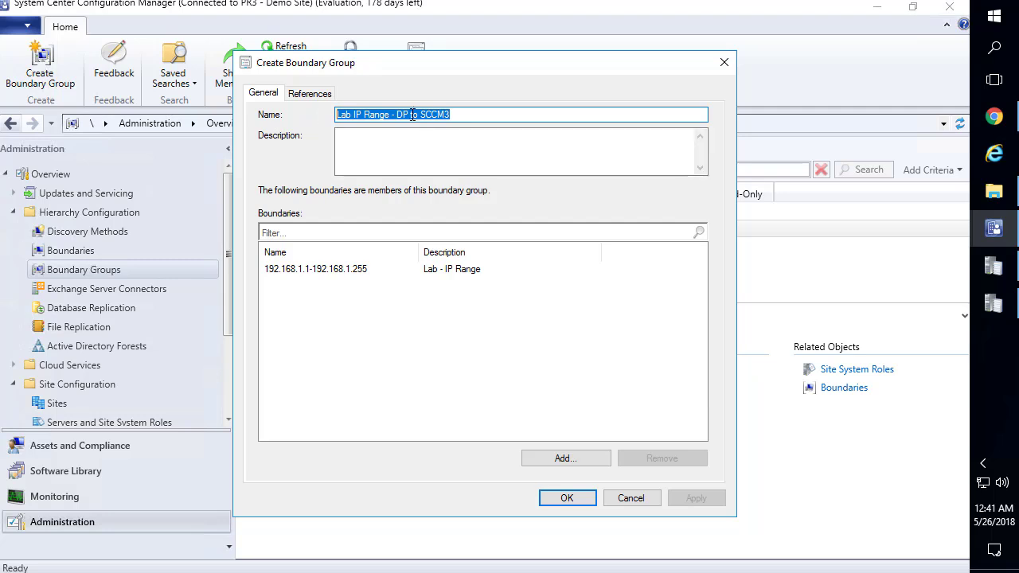
Add \\SCCM3.CONTOSO.LOCAL as the group's site system server under References and apply
left_click(318, 95)
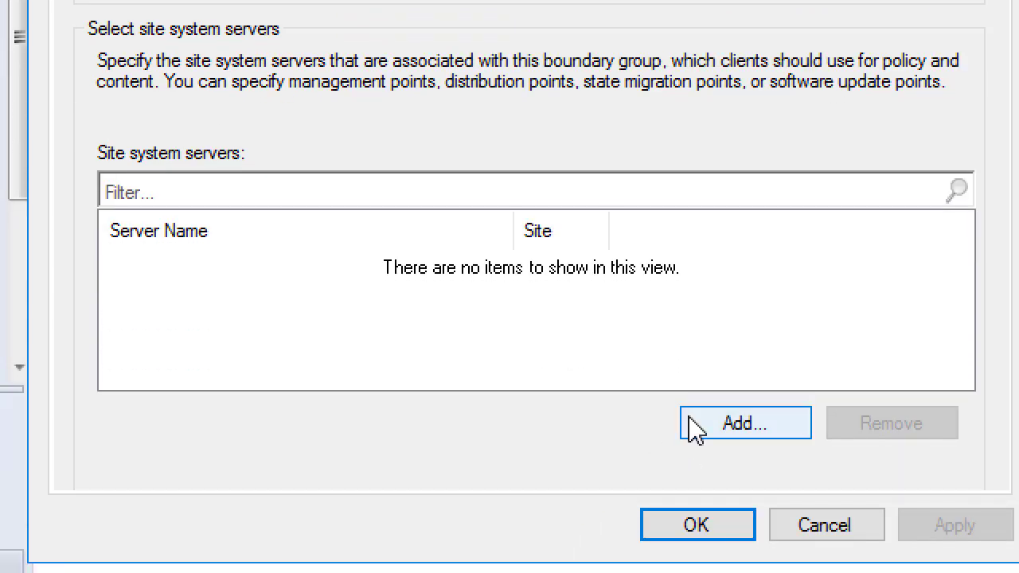
left_click(746, 422)
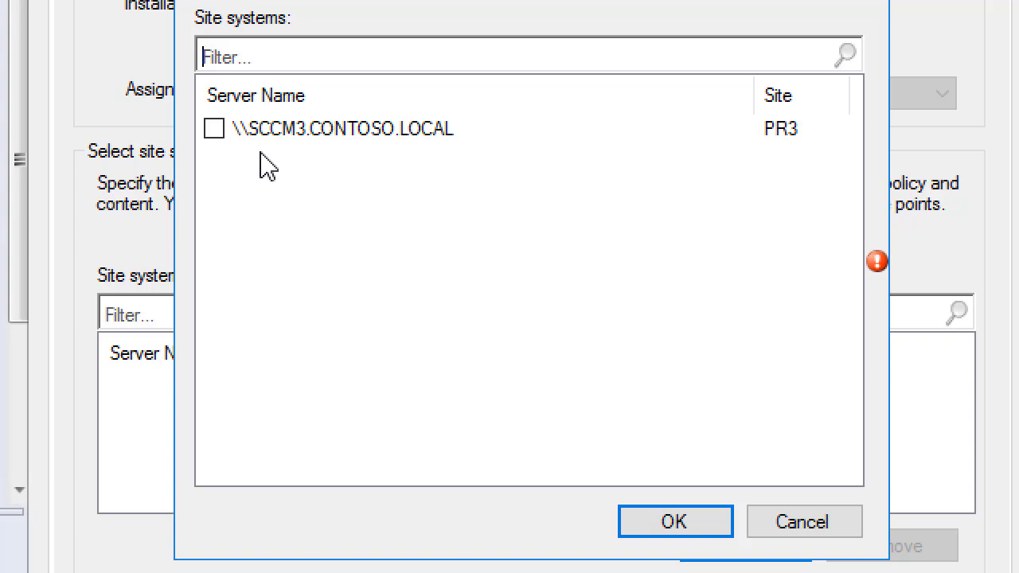
left_click(215, 130)
left_click(715, 490)
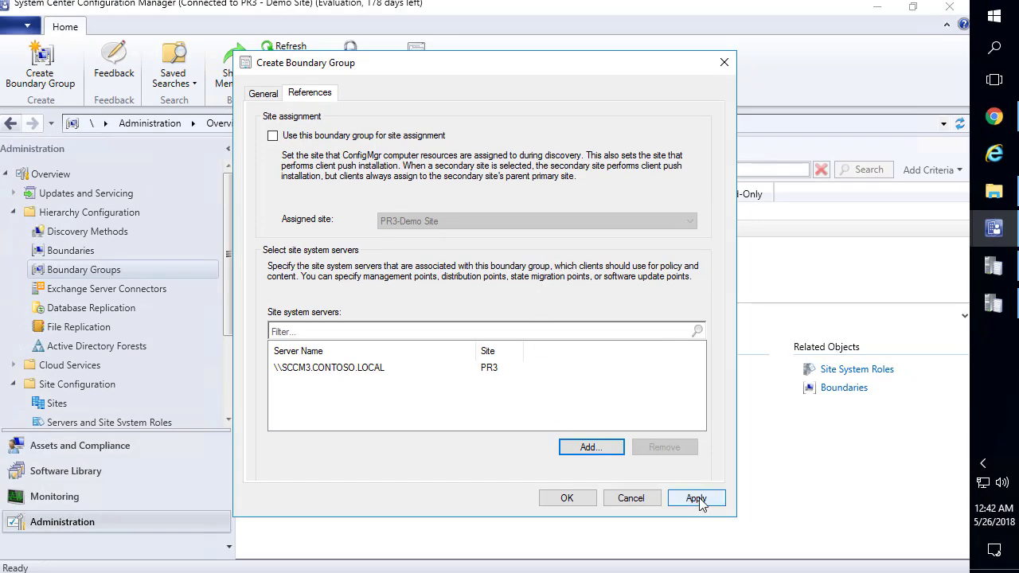
left_click(698, 499)
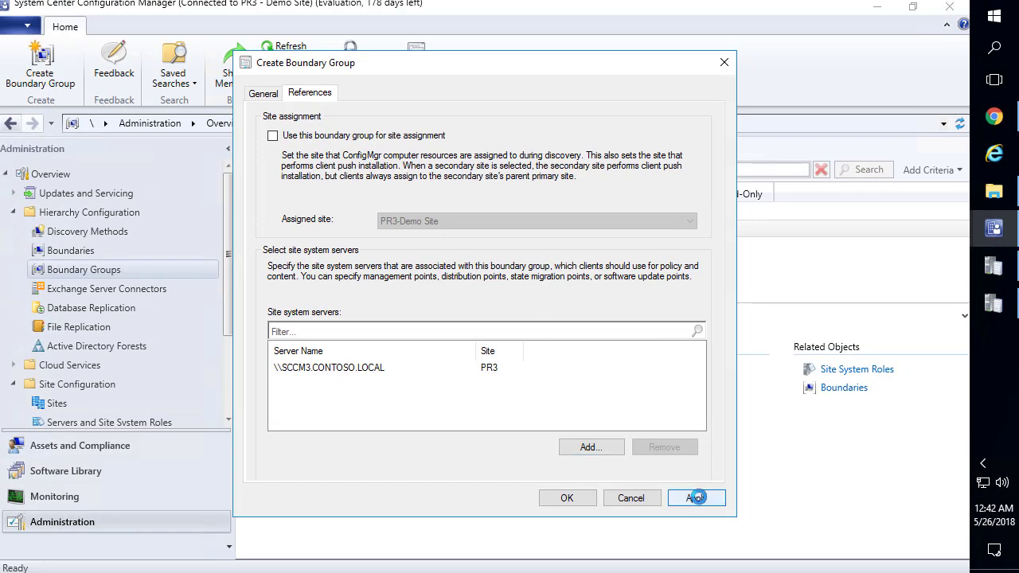
left_click(371, 377)
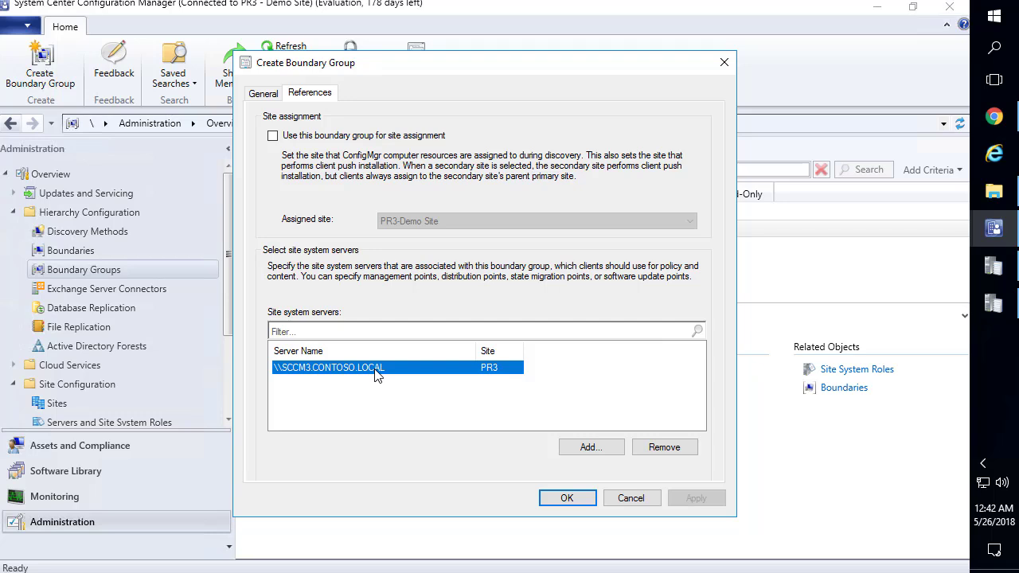
Save the Lab IP Range - DP to SCCM3 group and review its properties without changes
left_click(586, 502)
right_click(374, 230)
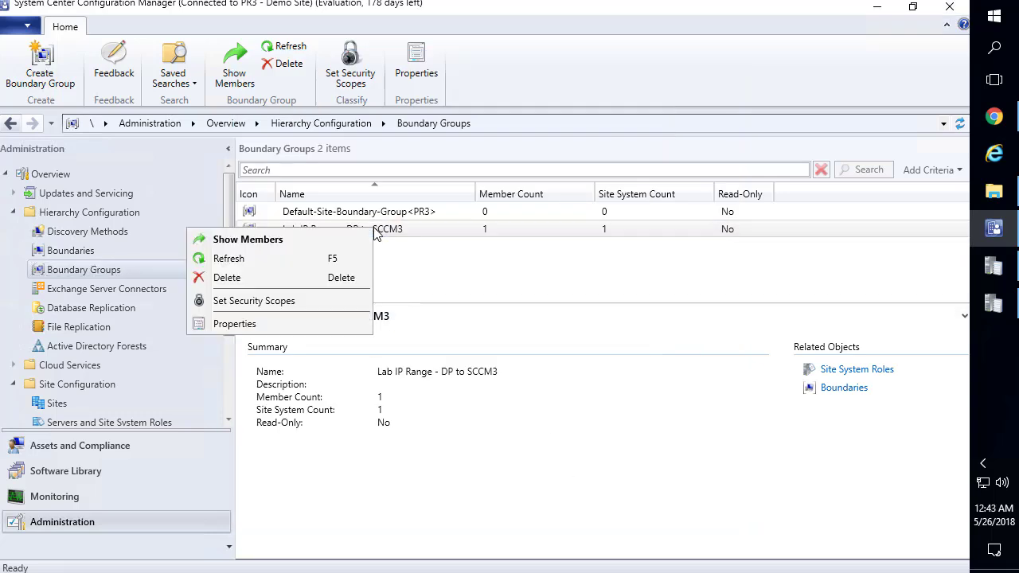
left_click(296, 324)
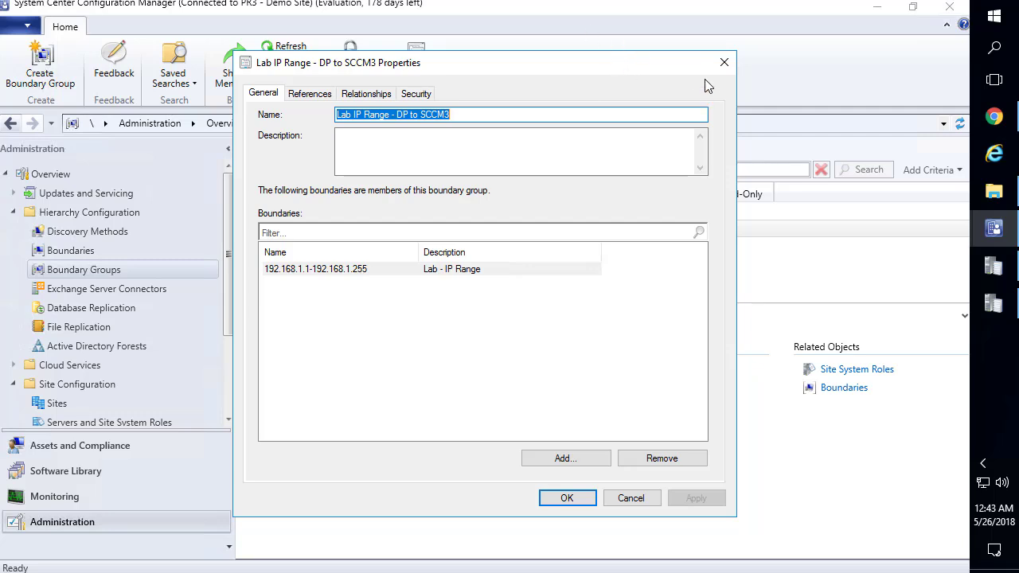
left_click(725, 63)
Create another boundary group named 'Site Assignment for PR3'
right_click(115, 273)
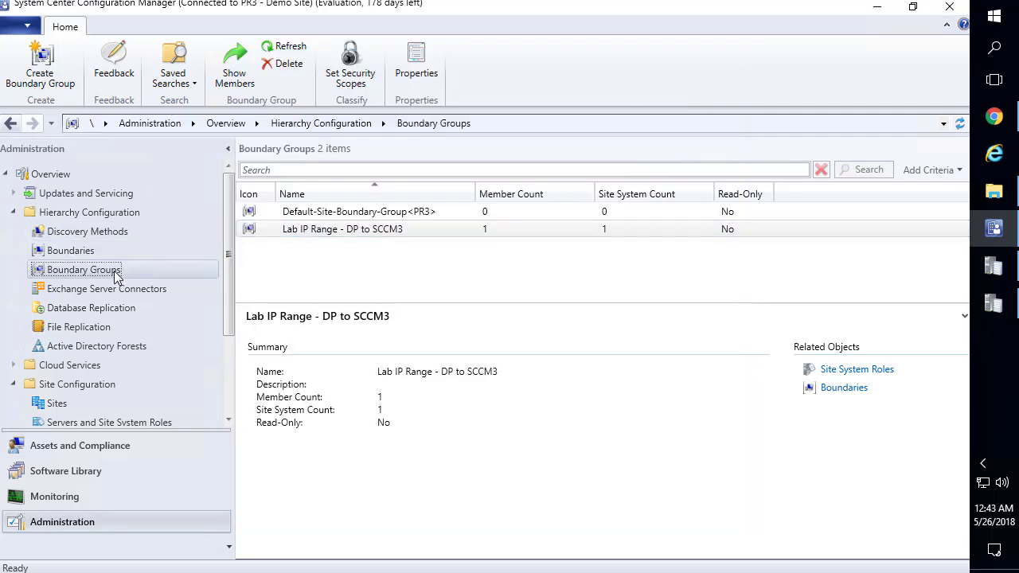
left_click(189, 285)
left_click(390, 114)
key("ctrl+v")
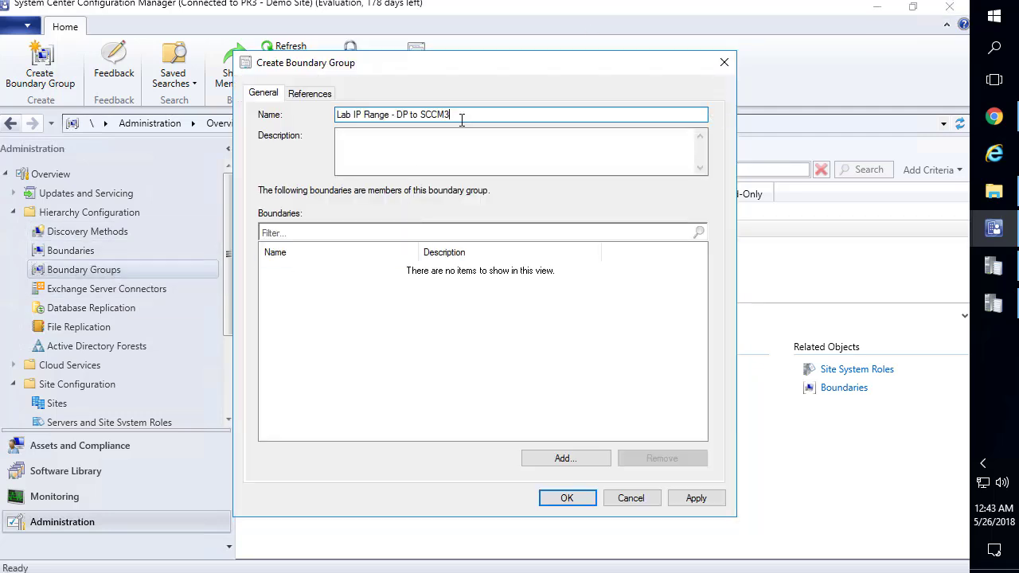
left_click_drag(396, 113, 493, 106)
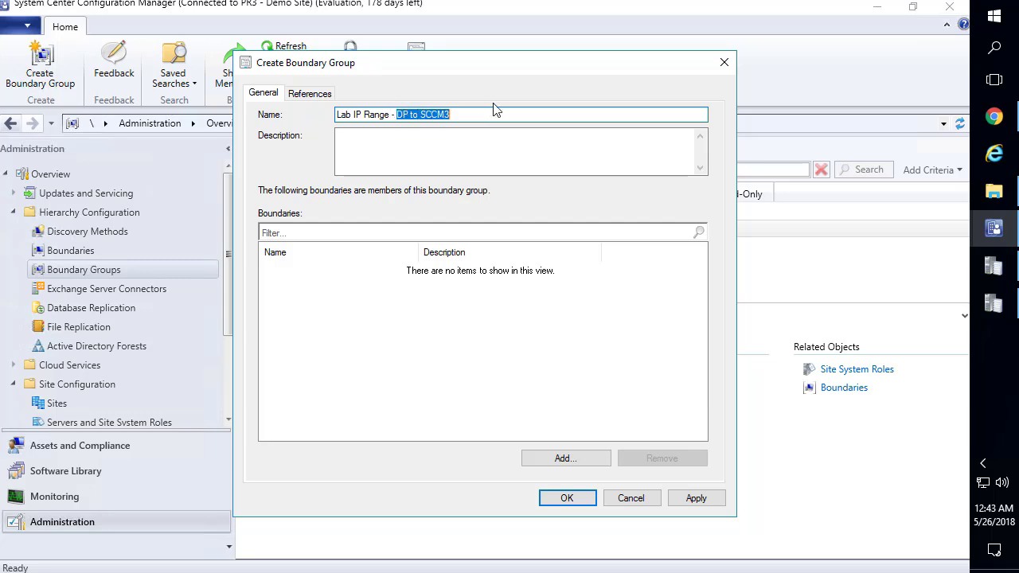
type("Assign")
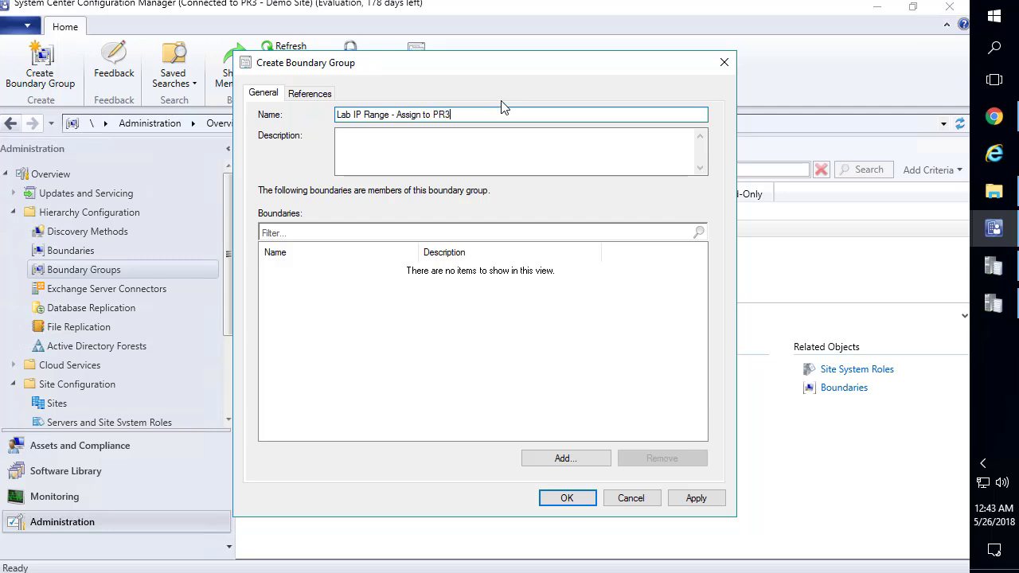
left_click_drag(432, 115, 288, 109)
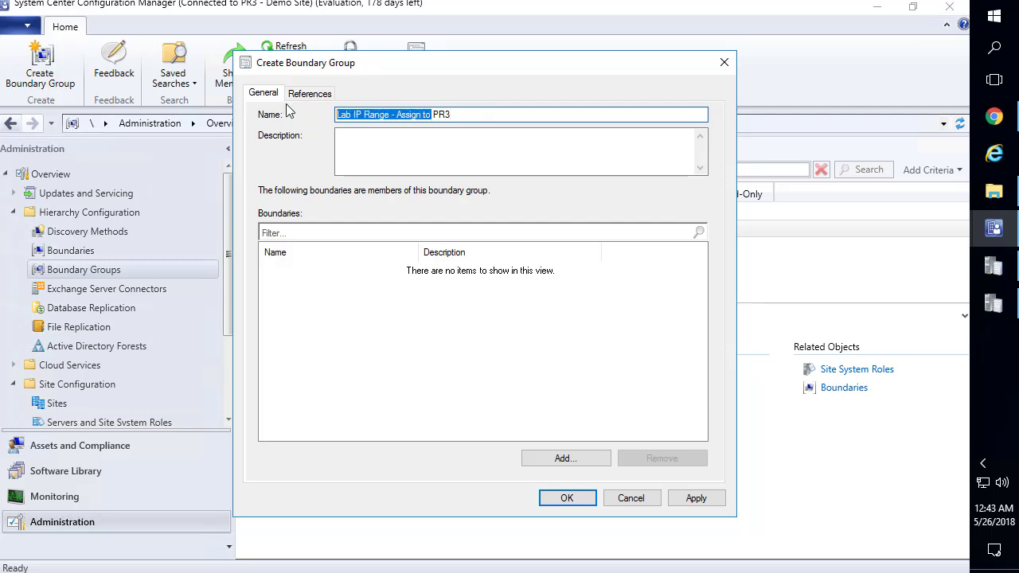
type("Site Assi")
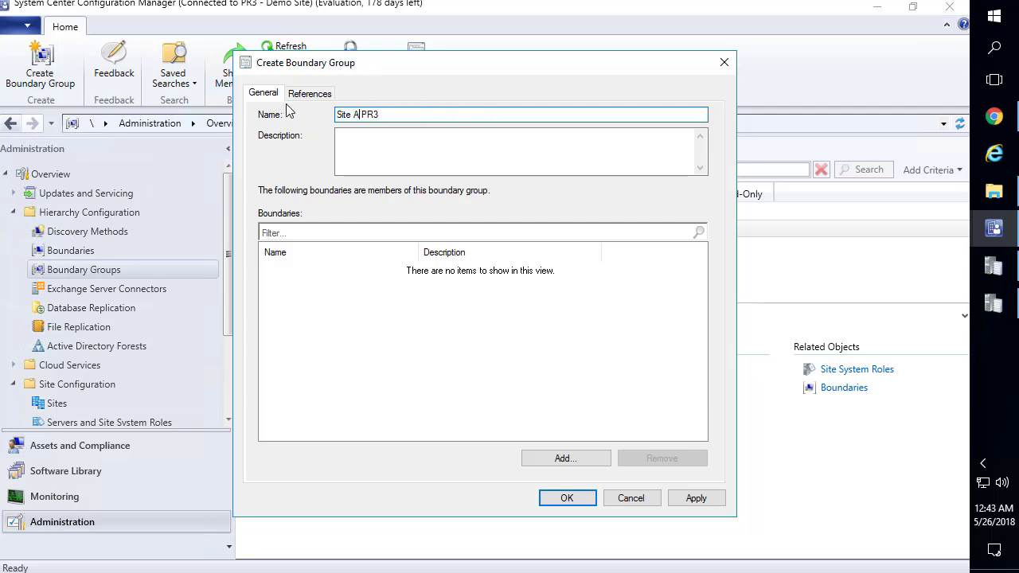
type("gnment for")
Add the 192.168.1.1-192.168.1.255 boundary to the Site Assignment for PR3 group
left_click(565, 460)
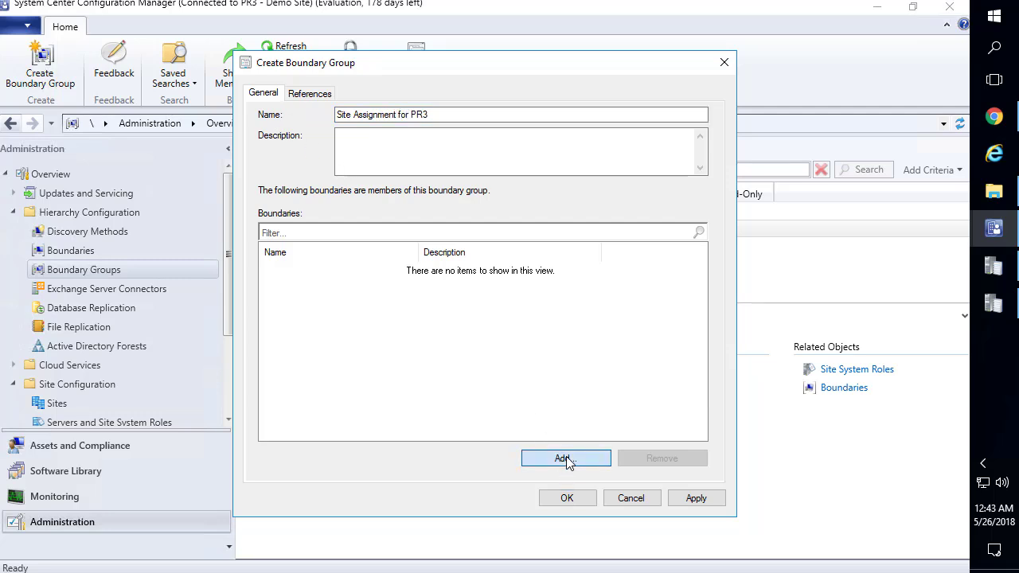
left_click(329, 238)
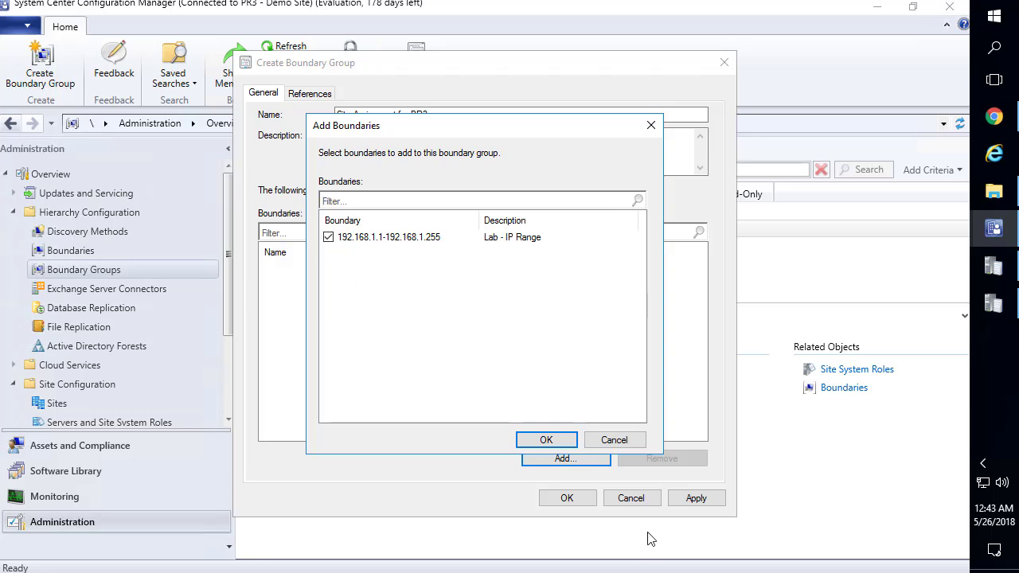
left_click(549, 442)
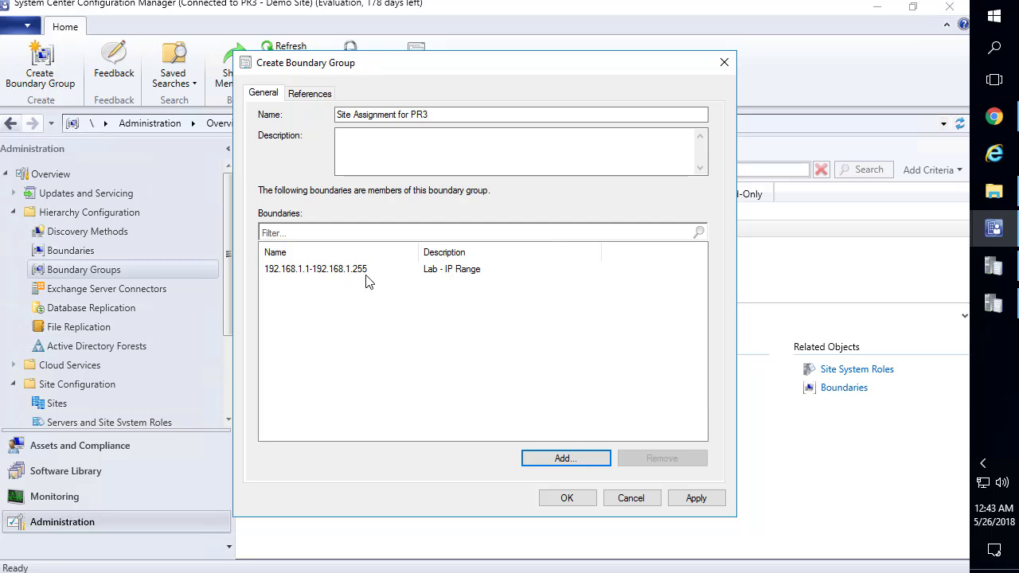
Enable site assignment to PR3-Demo Site on the References tab and apply
left_click(313, 96)
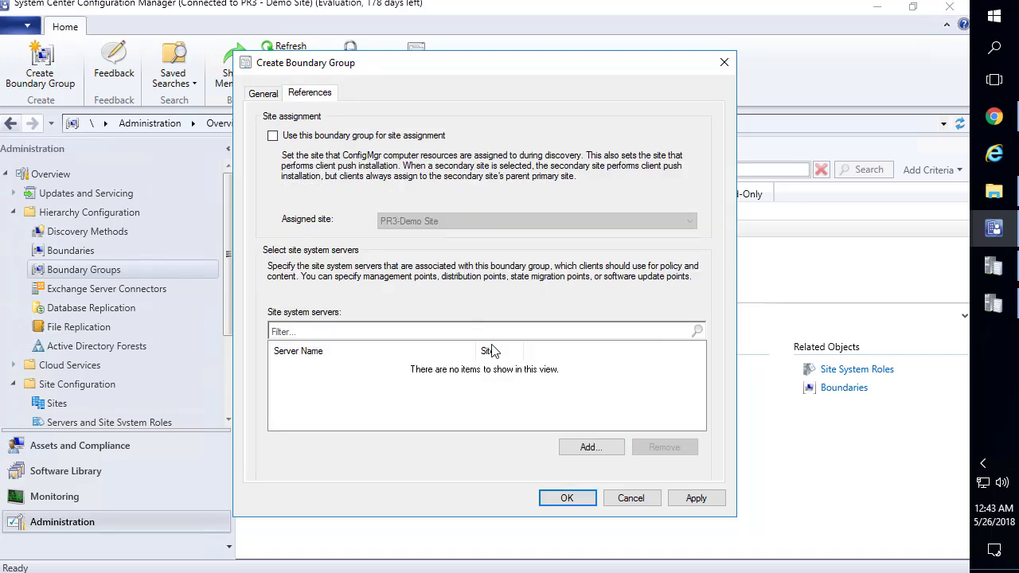
left_click(367, 137)
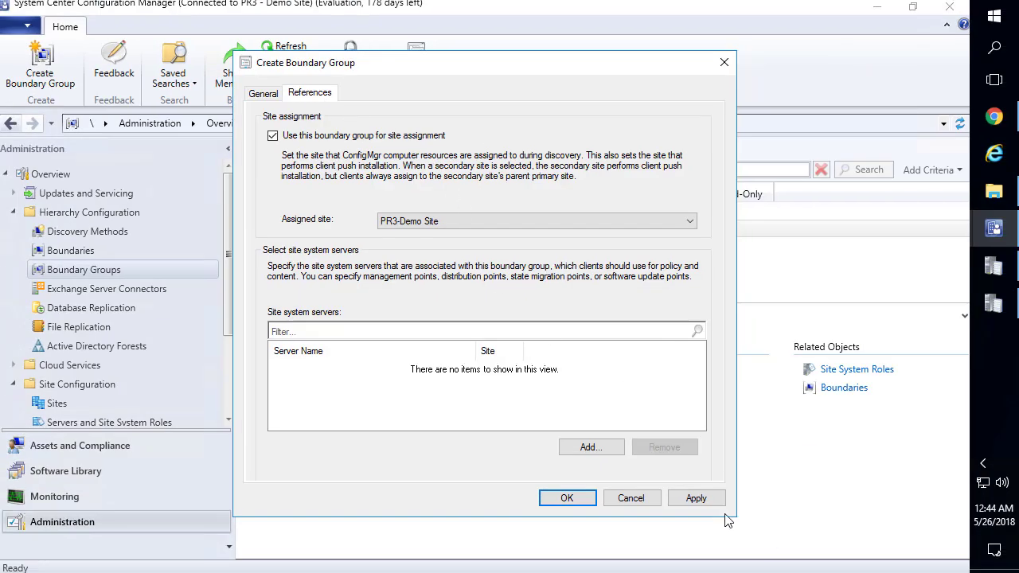
left_click(696, 498)
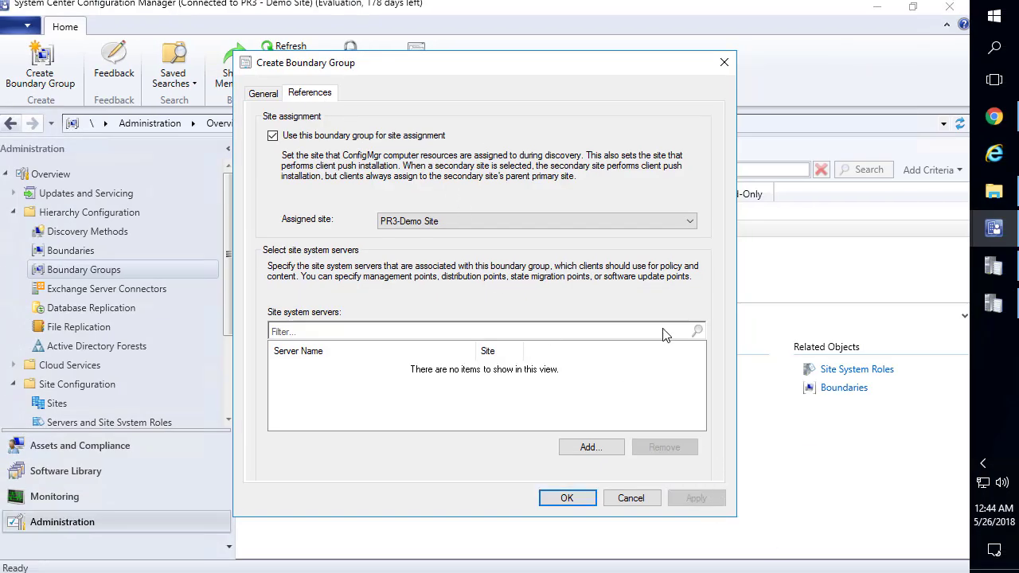
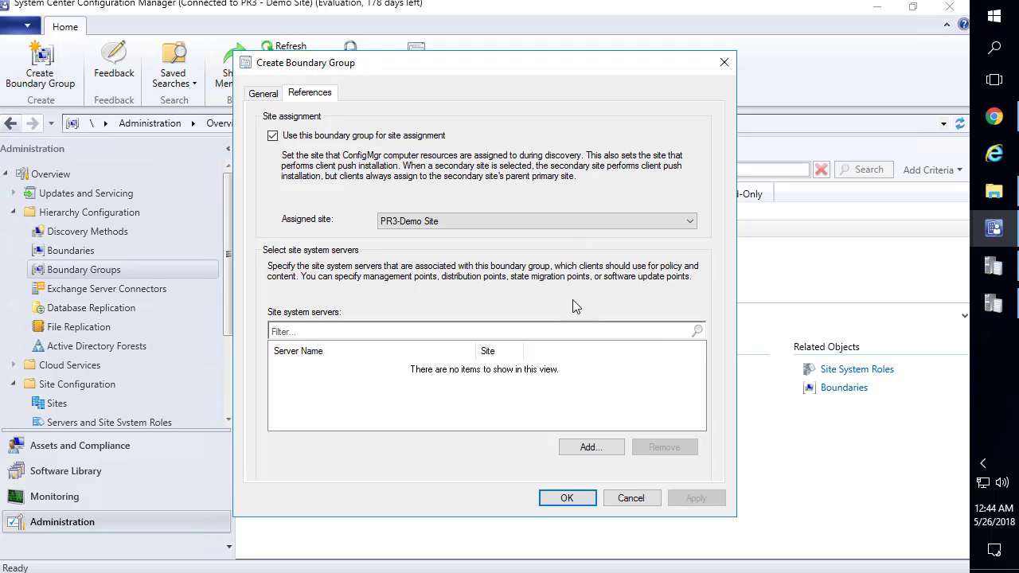
Confirm the Site Assignment for PR3 group, then review it and the Lab IP Range - DP to SCCM3 group
left_click(567, 499)
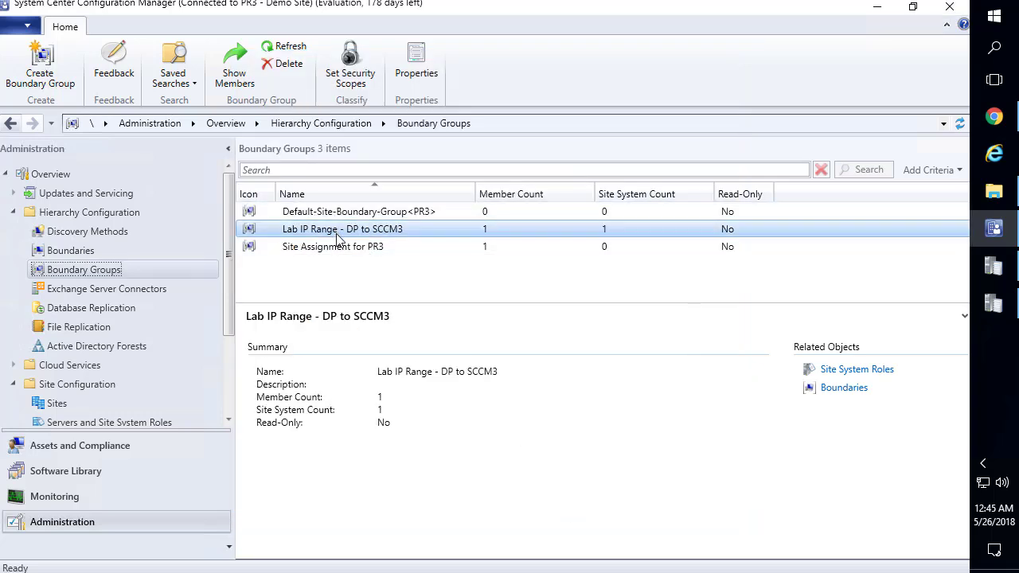
left_click(344, 248)
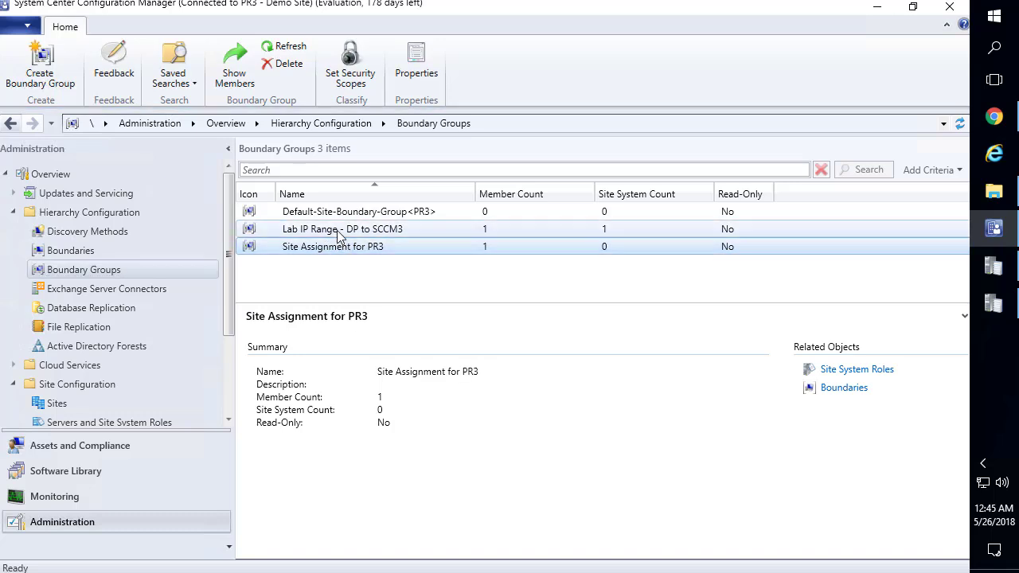
left_click(340, 232)
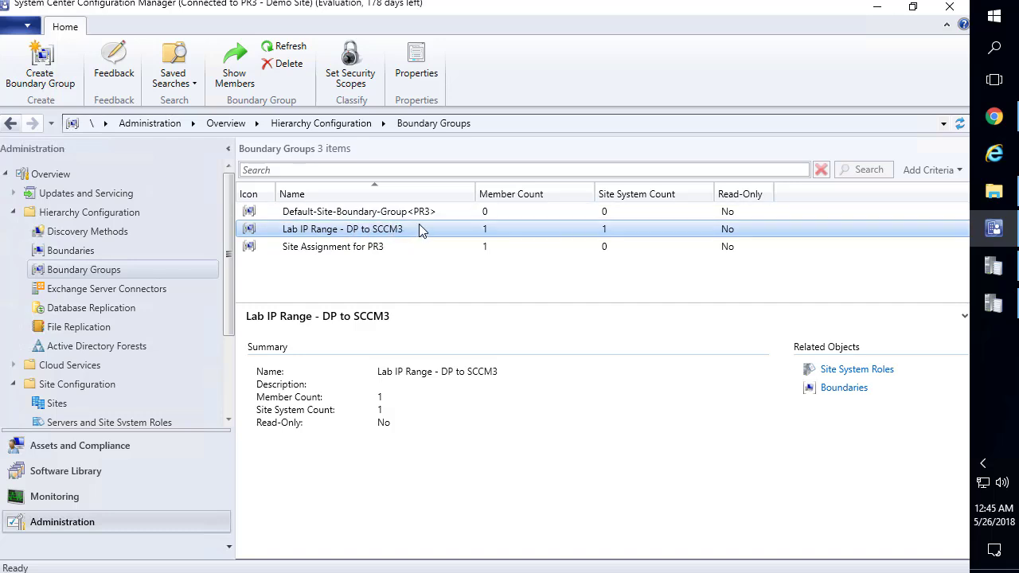
Enable Active Directory System Discovery from the Discovery Methods list
left_click(101, 234)
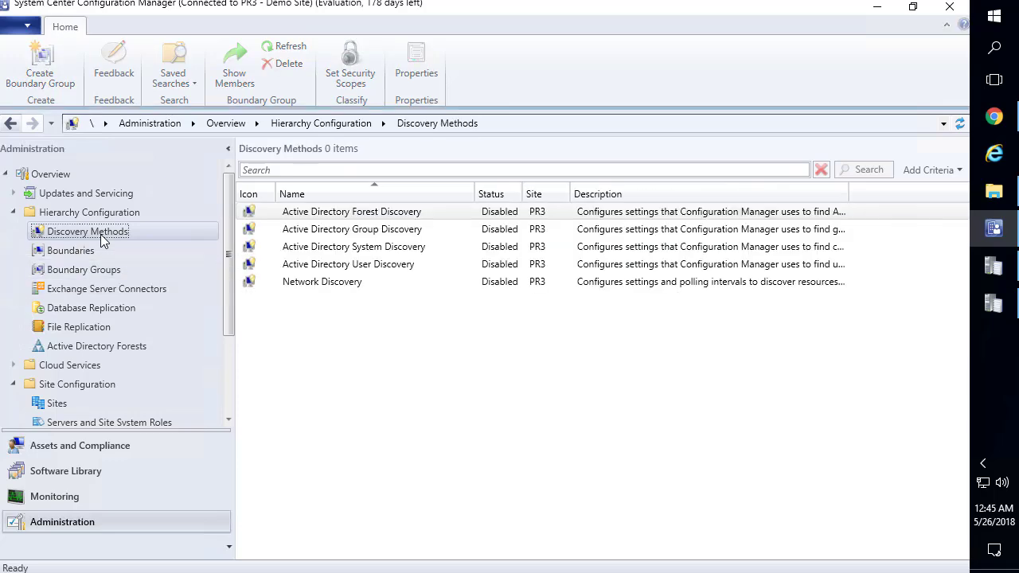
left_click(384, 248)
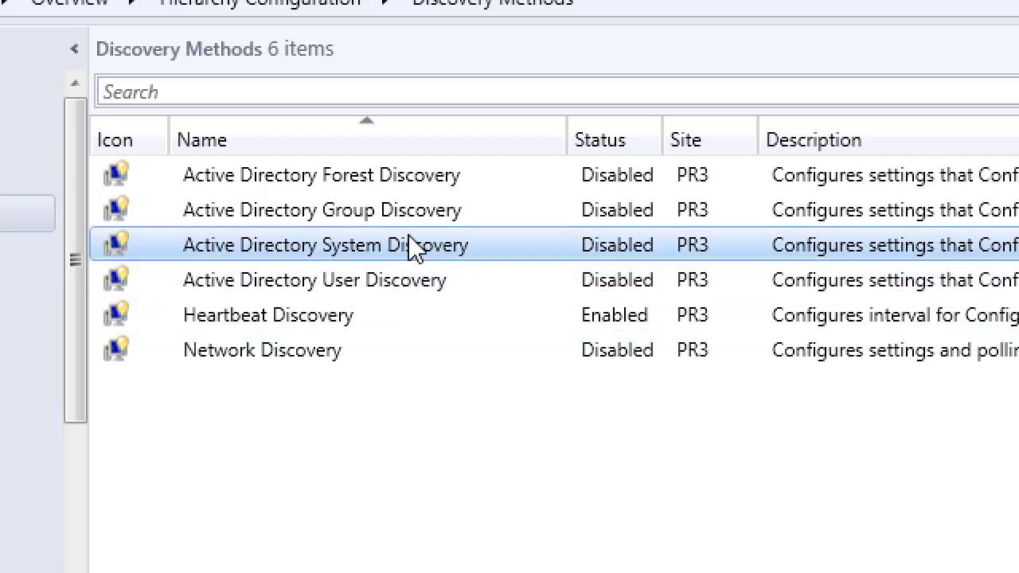
double_click(413, 255)
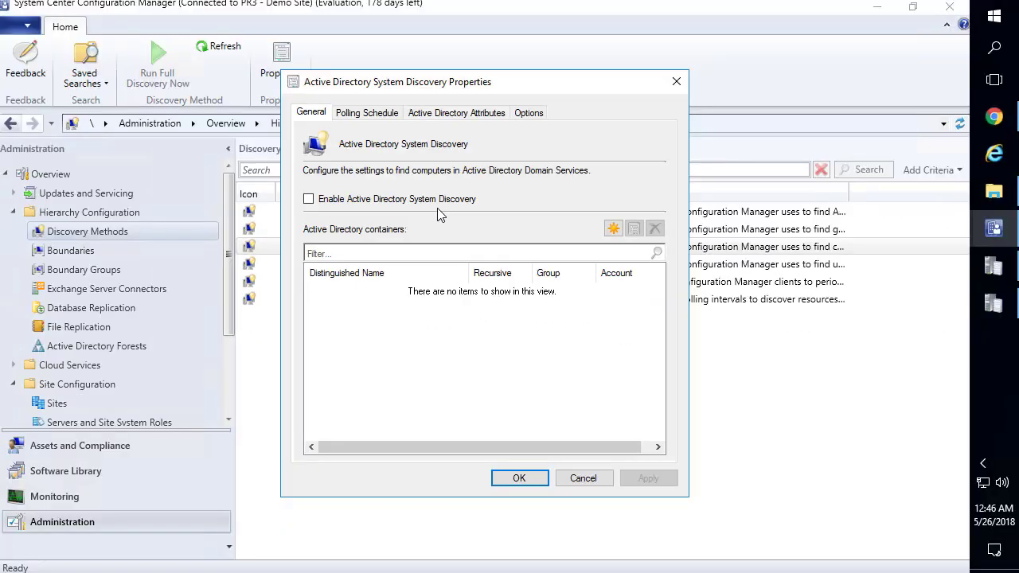
left_click(437, 208)
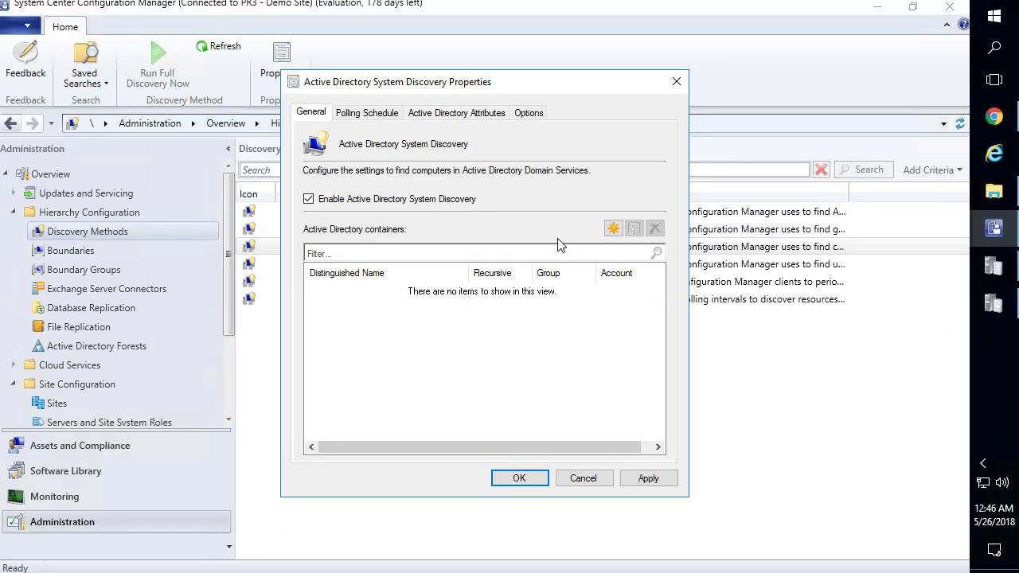
Add the Managed > Workstations > SCCM-Site-PR3-Workstations container with recursive child-container search
left_click(613, 229)
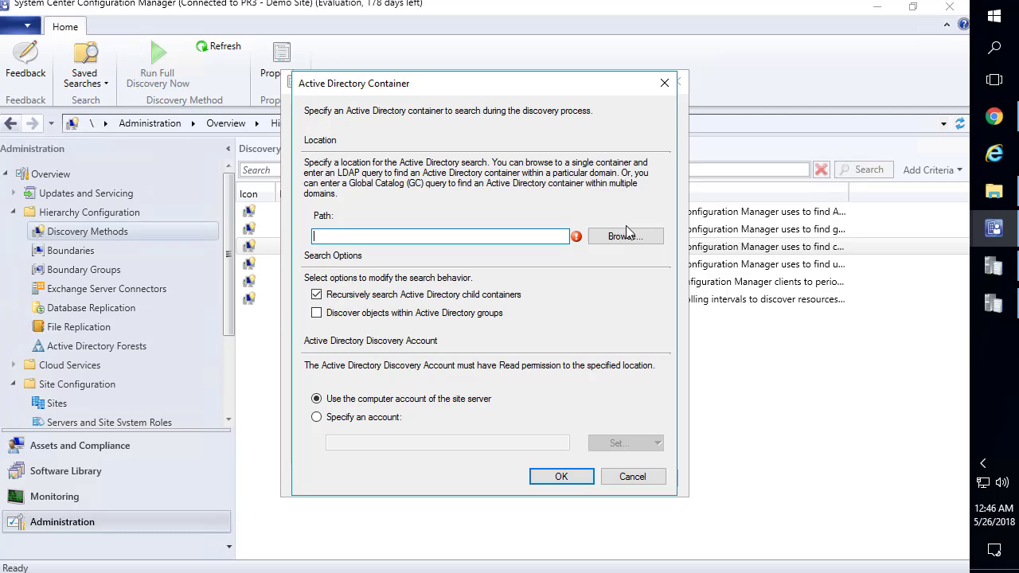
left_click(636, 238)
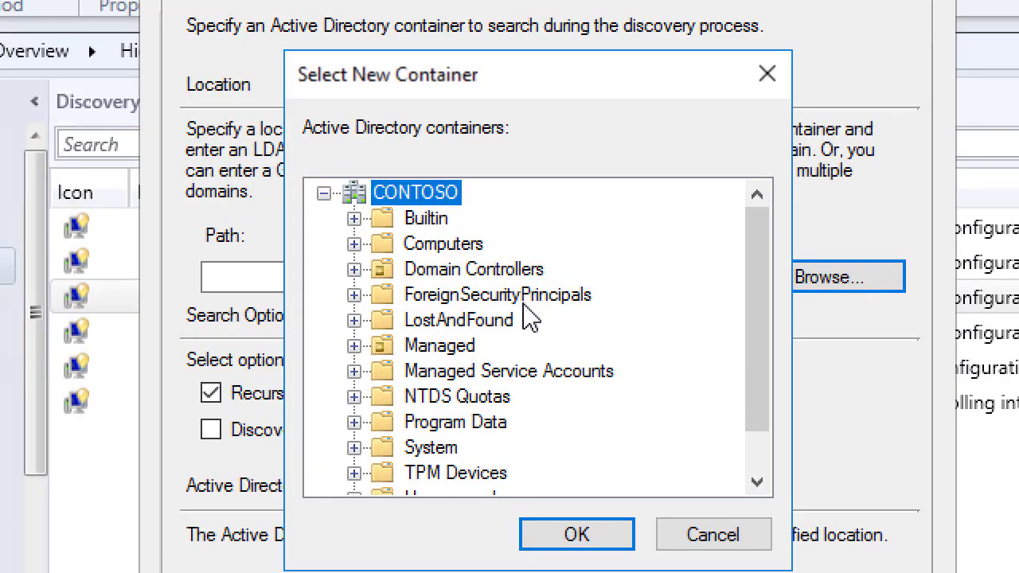
scroll(530, 326, "down", 1)
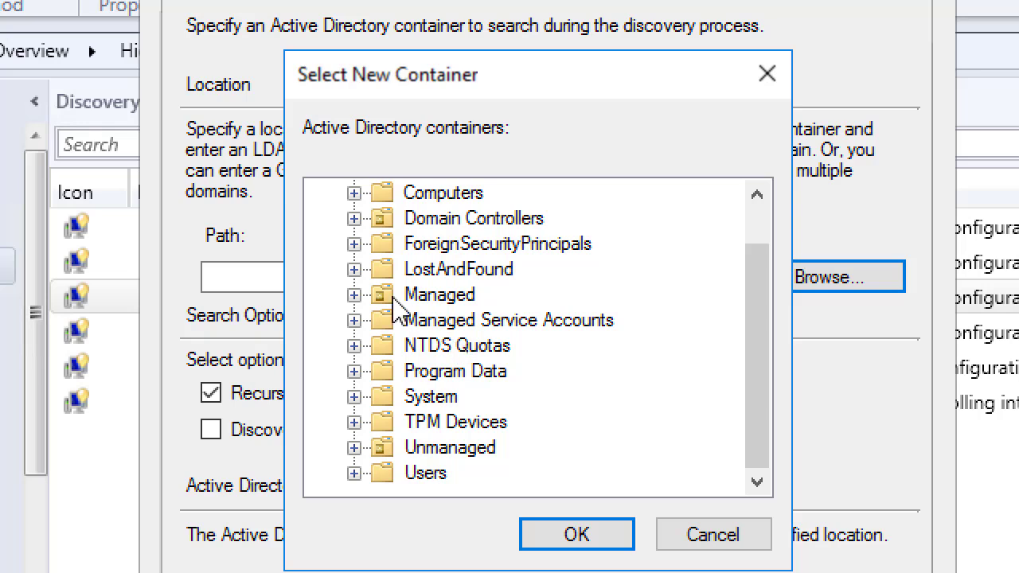
left_click(355, 295)
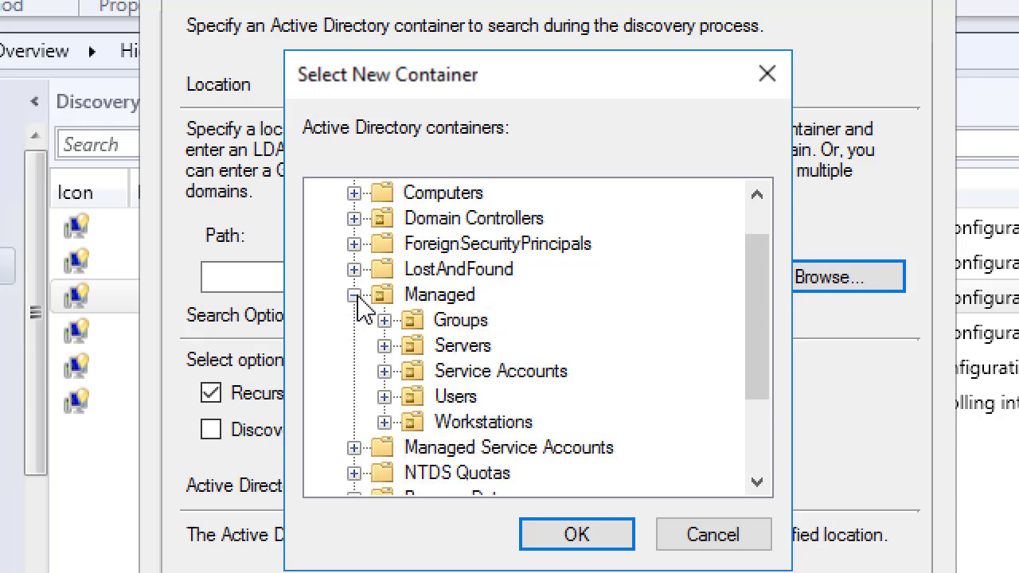
left_click(385, 423)
left_click(541, 449)
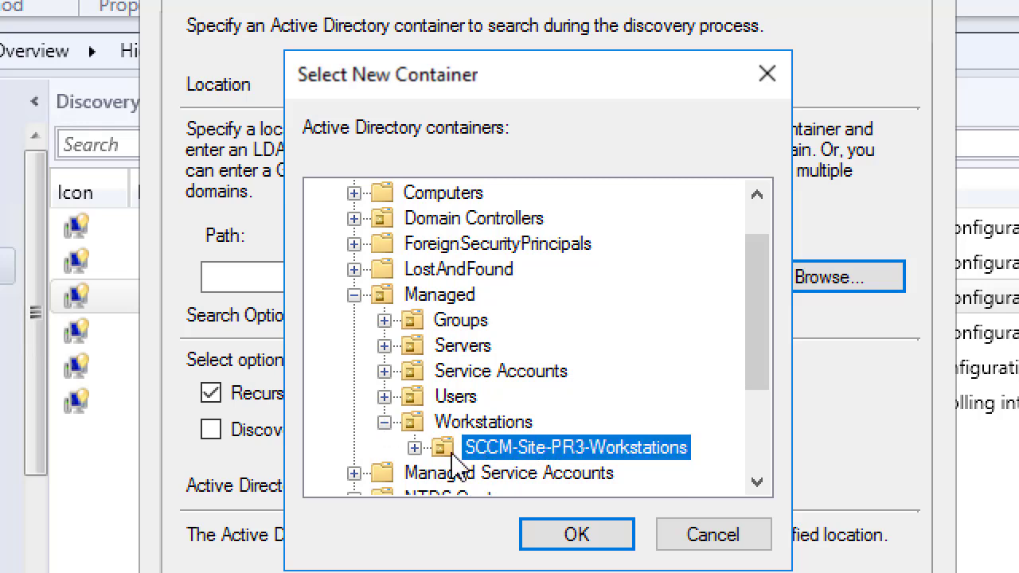
left_click(417, 449)
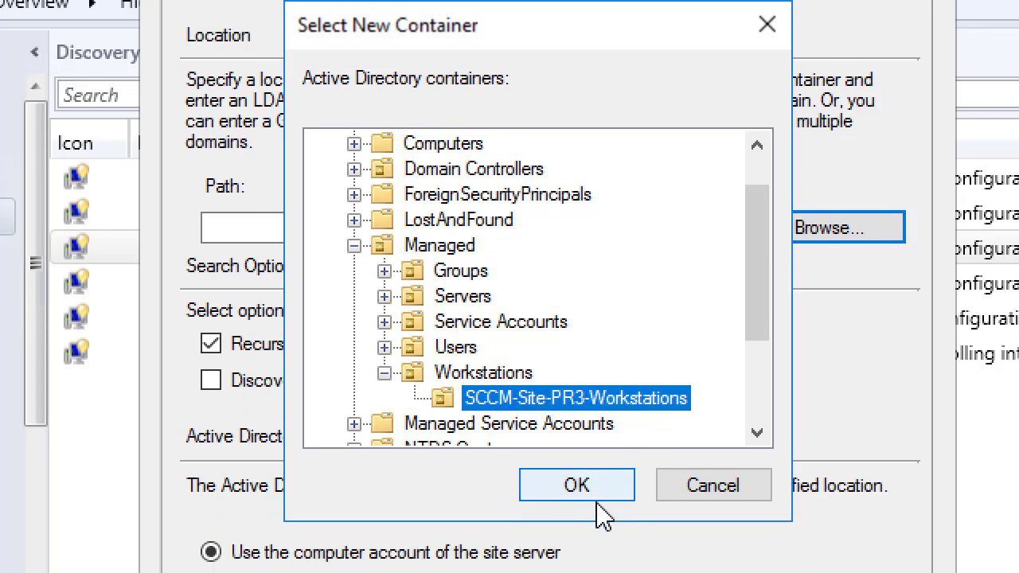
left_click(585, 495)
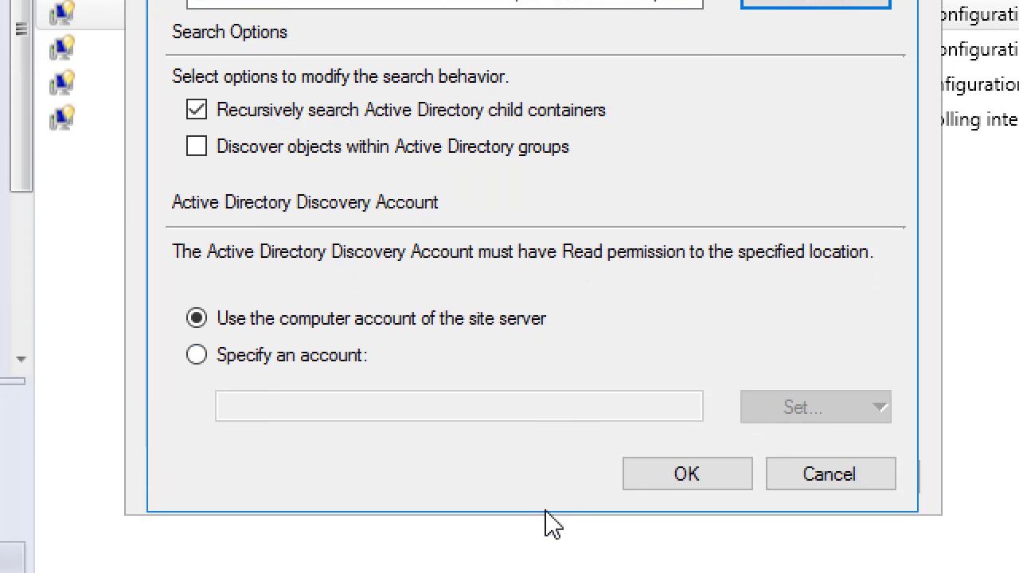
left_click(374, 321)
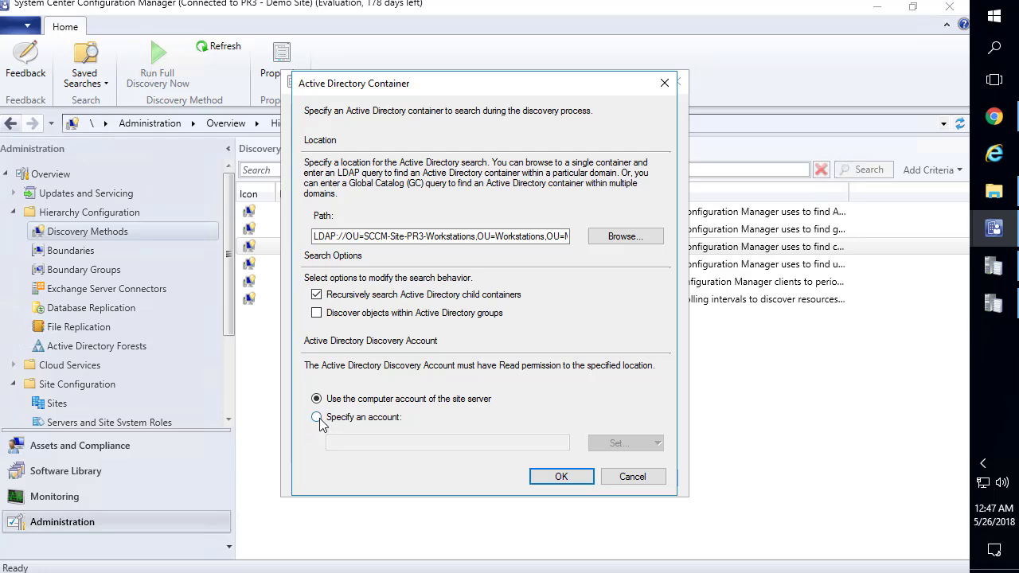
Add the container and set full discovery polling to recur every 1 day
left_click(568, 478)
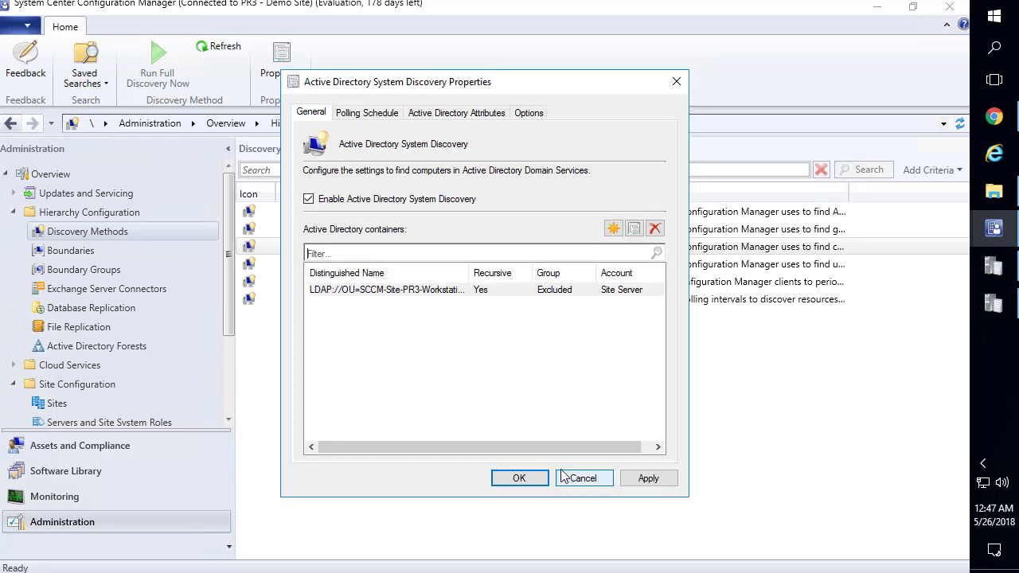
left_click(374, 117)
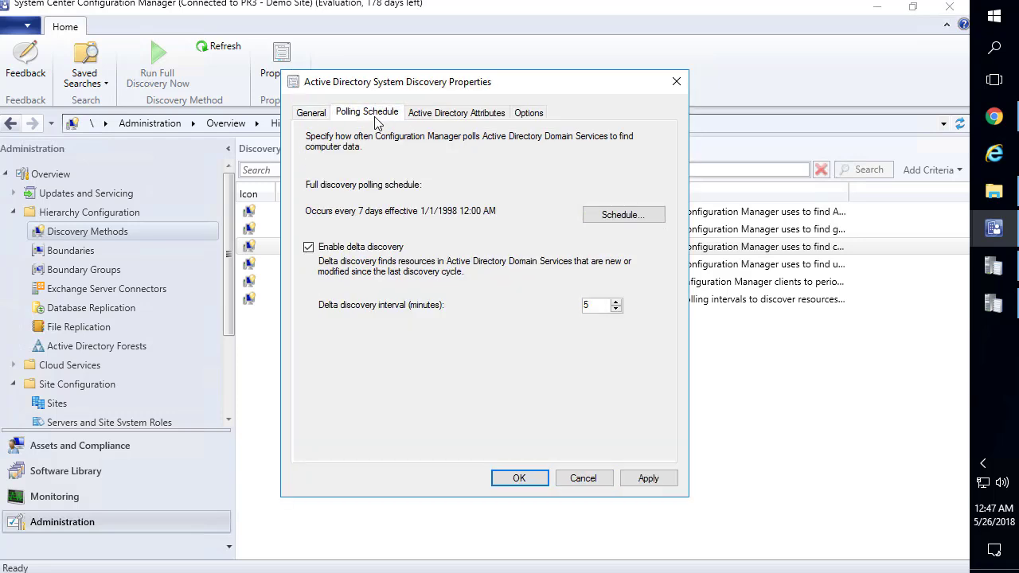
left_click(620, 214)
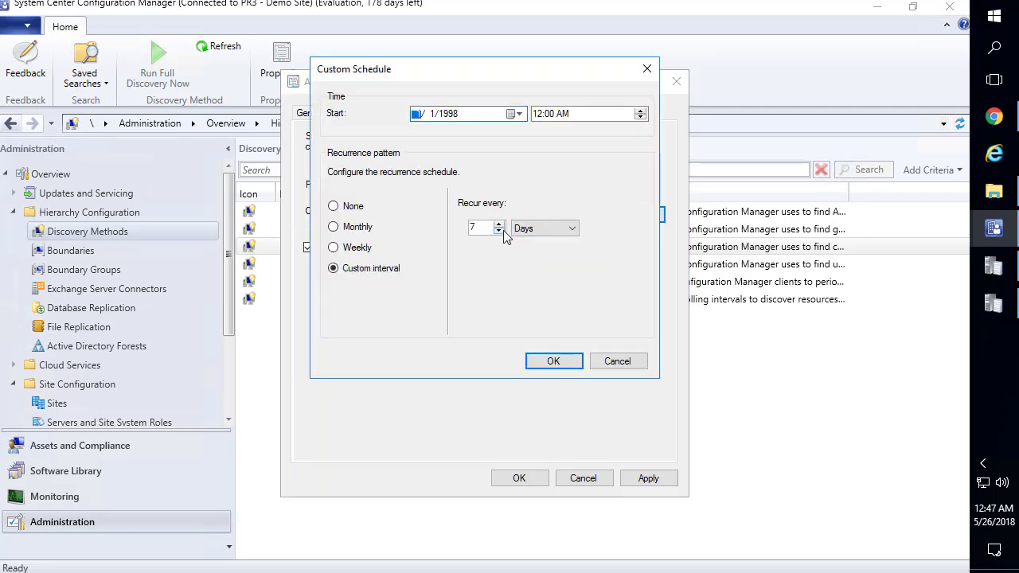
left_click(502, 231)
left_click(502, 231)
left_click(501, 231)
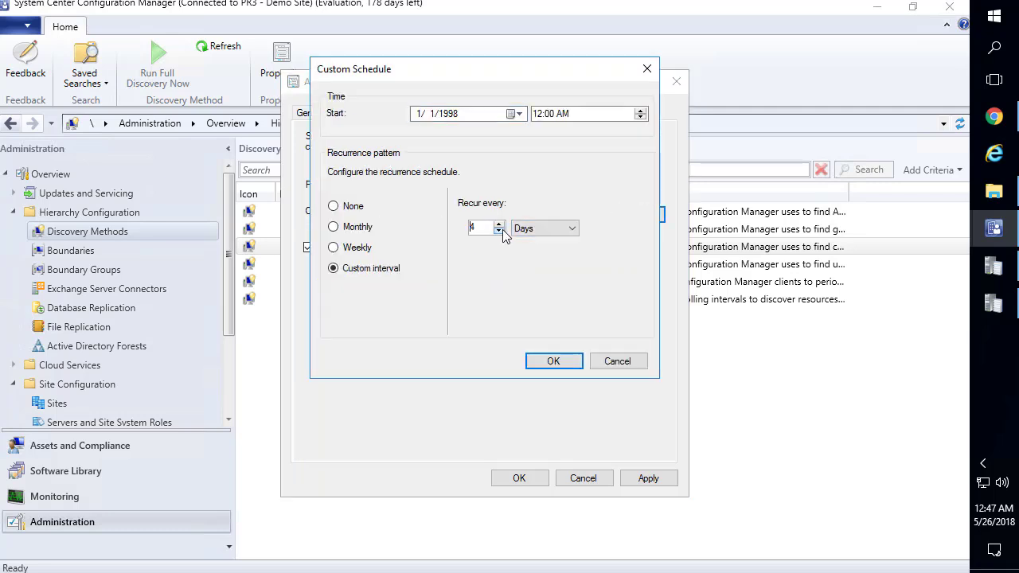
left_click(553, 361)
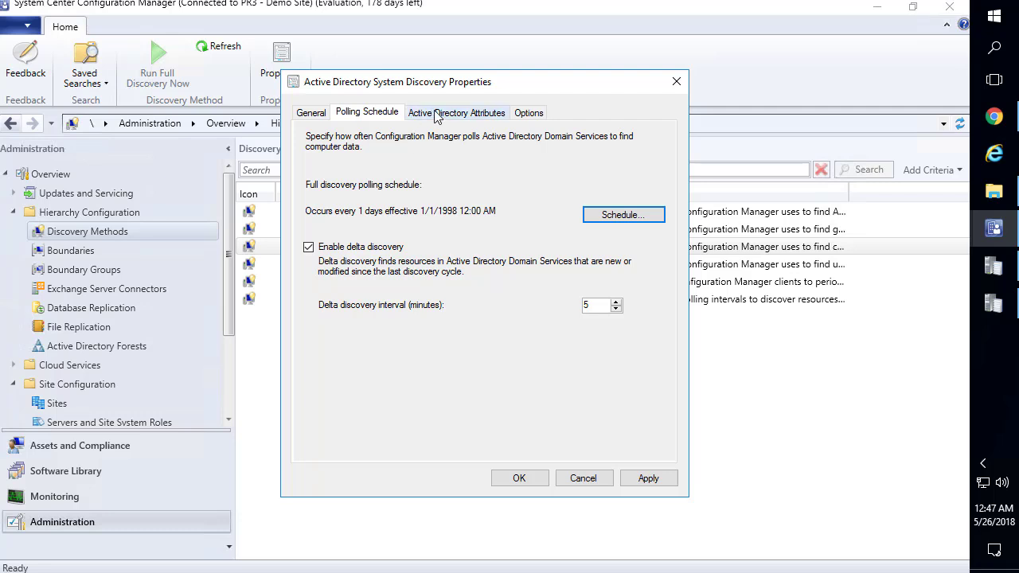
Review the attribute and exclusion options, then apply with a full discovery run as soon as possible
left_click(459, 115)
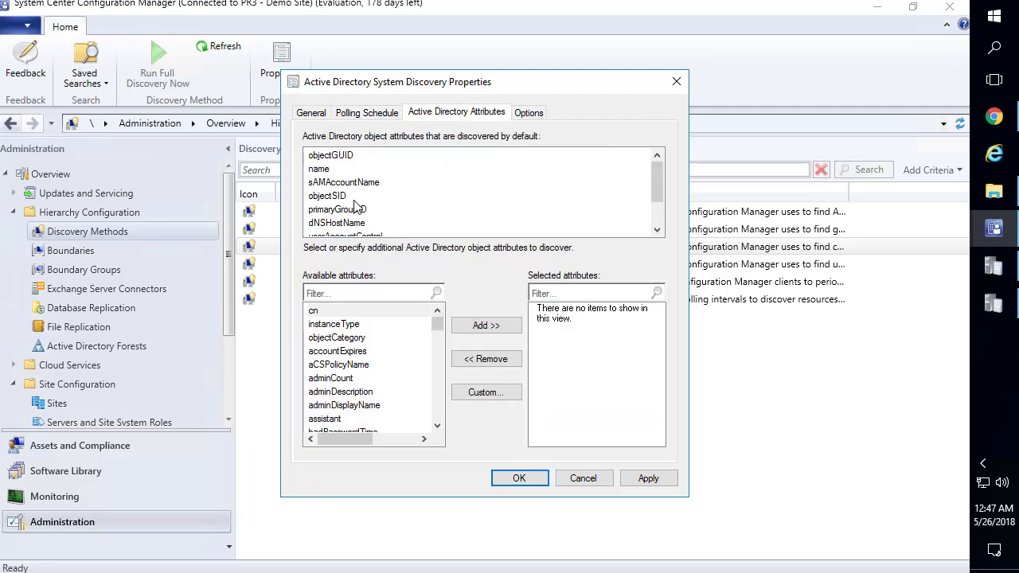
scroll(370, 337, "down", 12)
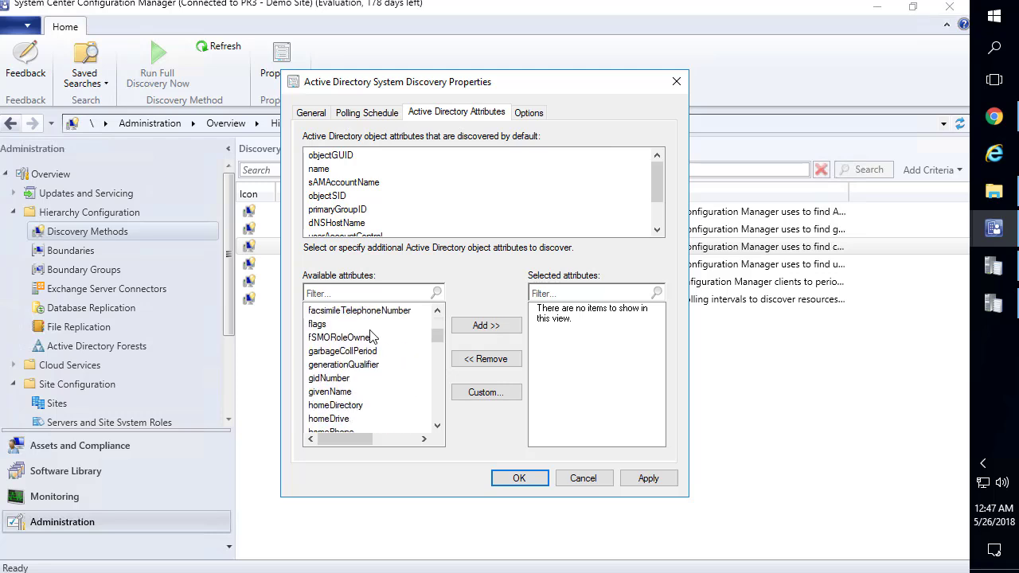
scroll(379, 332, "down", 12)
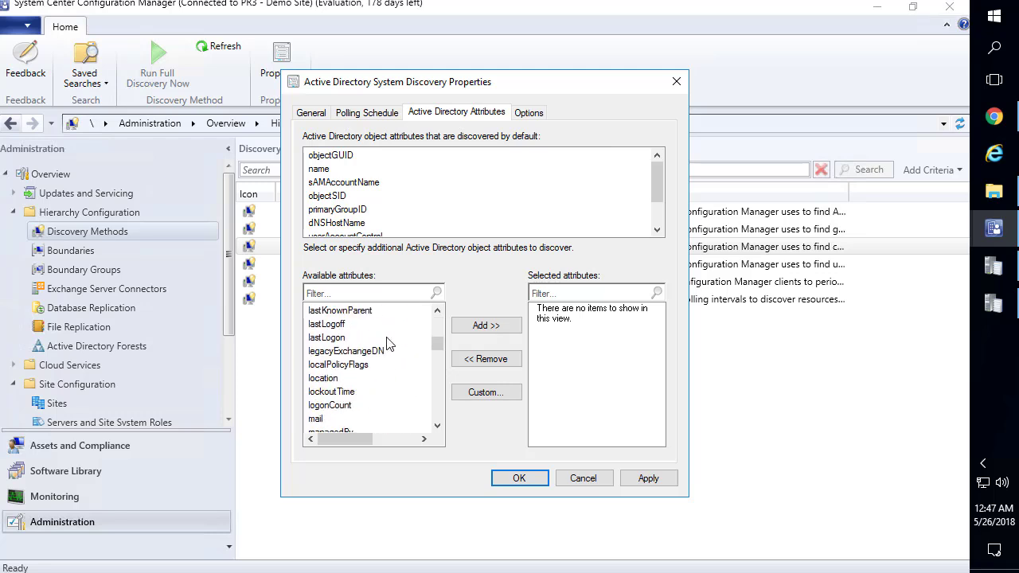
left_click(530, 116)
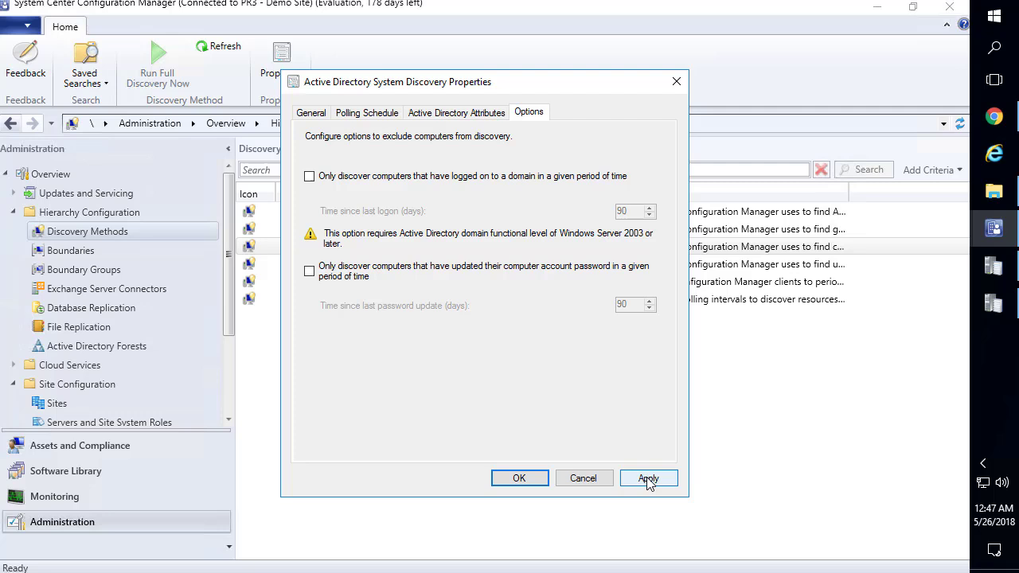
left_click(648, 480)
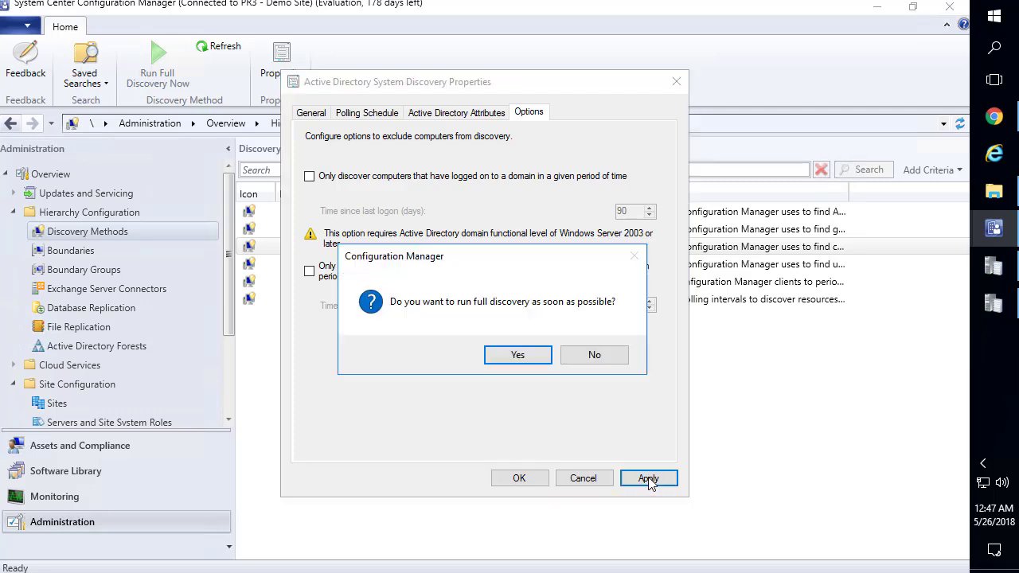
left_click(519, 358)
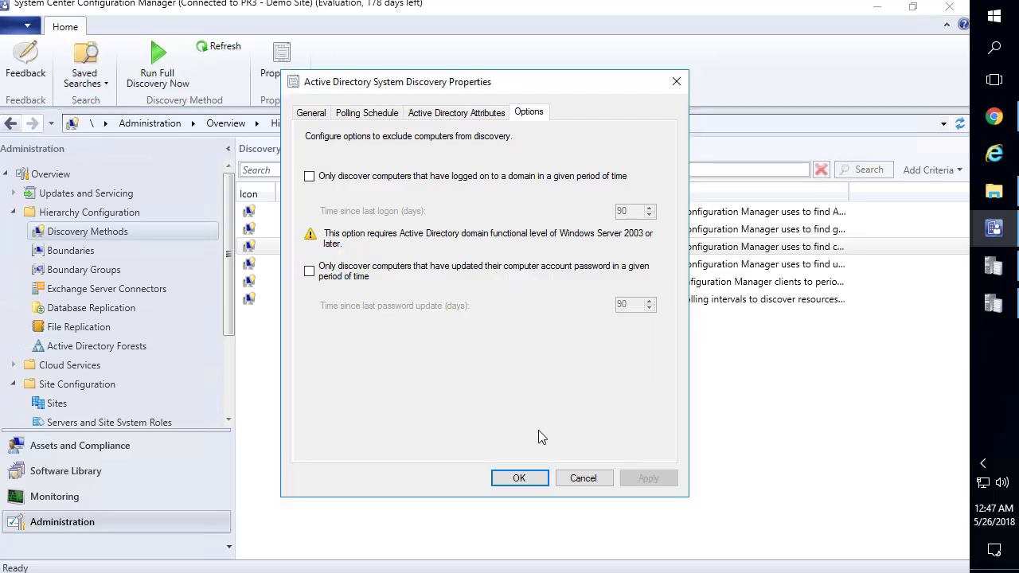
Close the discovery properties and open the site server's Logs folder on SCCM_Install (D:) maximized
left_click(522, 479)
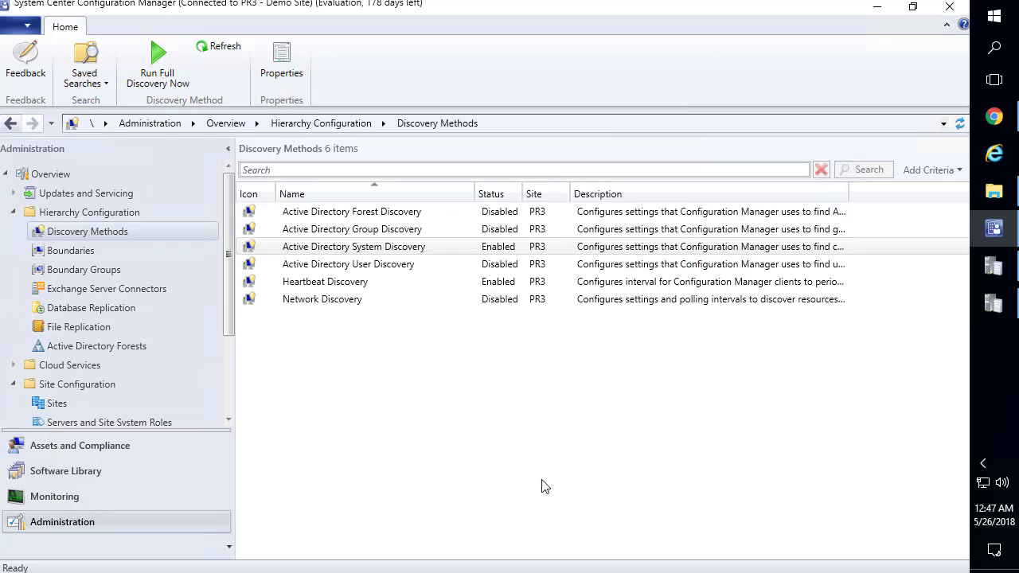
left_click(877, 6)
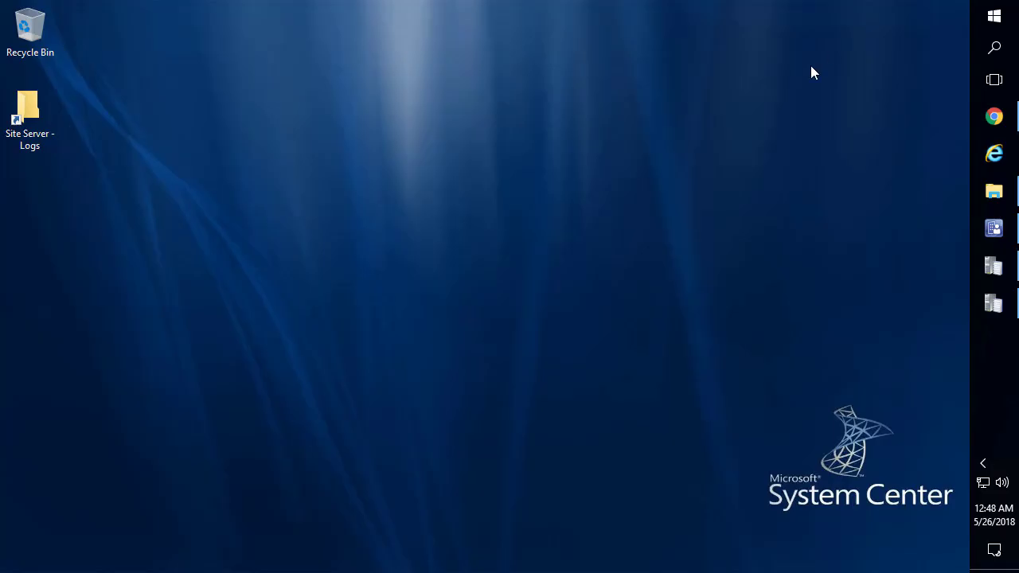
double_click(40, 106)
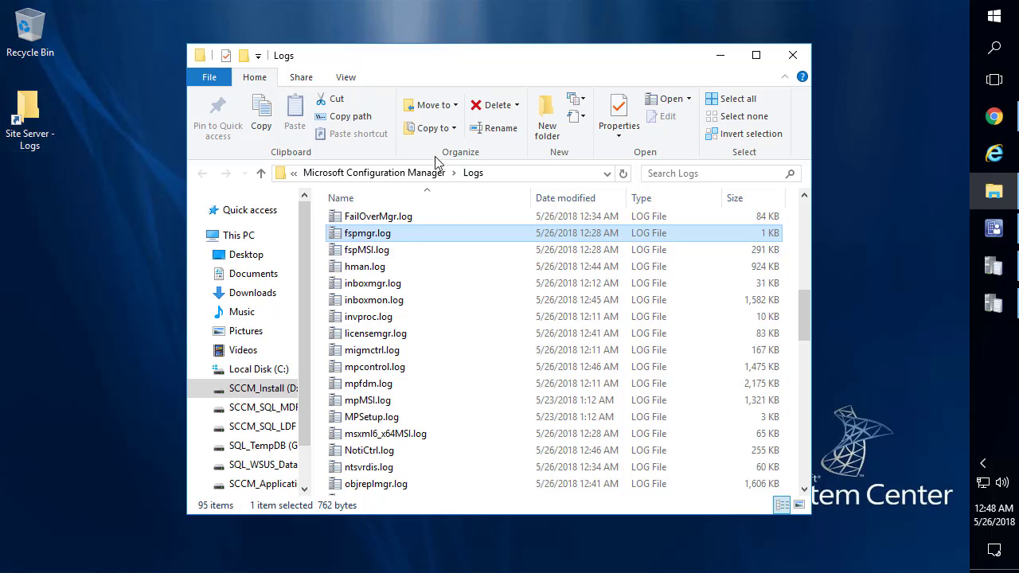
double_click(433, 67)
scroll(409, 266, "up", 10)
left_click(273, 178)
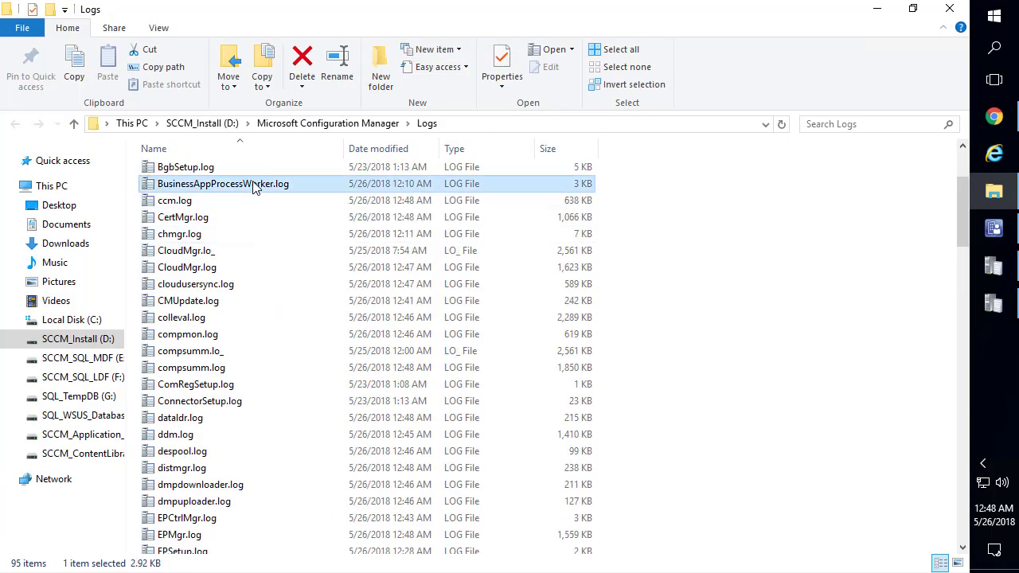
scroll(257, 177, "up", 2)
left_click(258, 175)
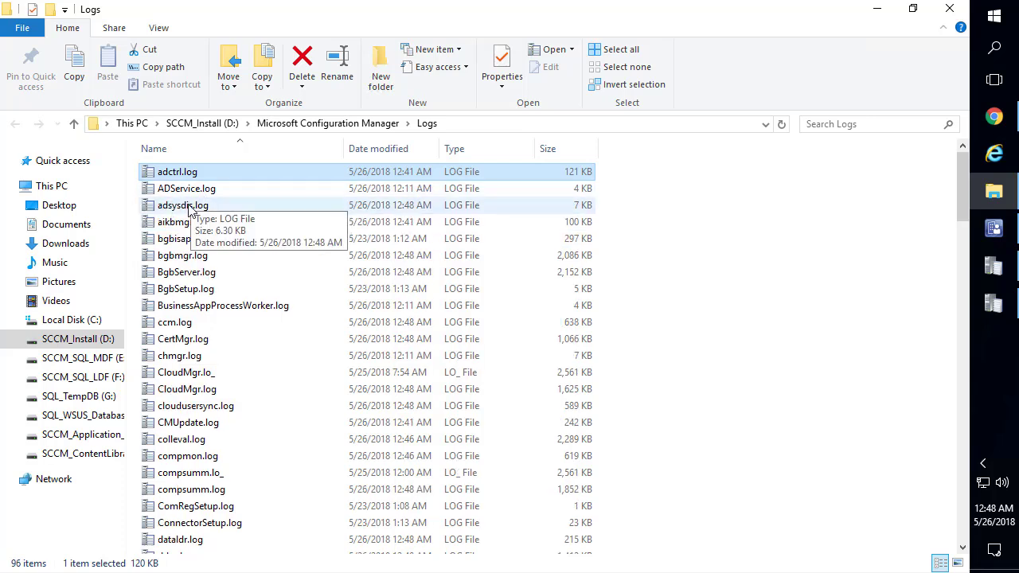
Check adsysdis.log in CMTrace for the discovered-object entry naming LAB3-W10-X64, then close it
double_click(188, 207)
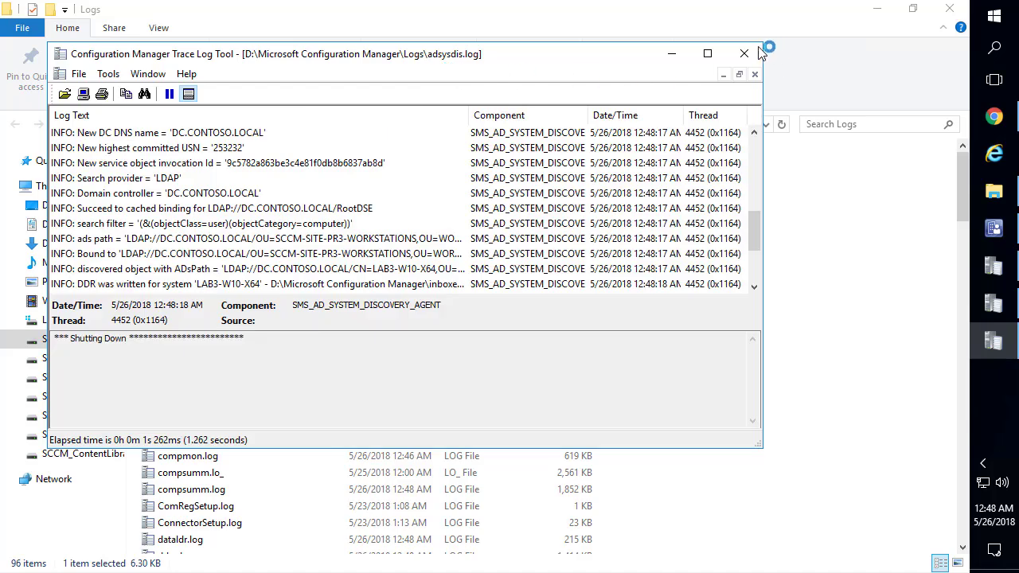
left_click(708, 55)
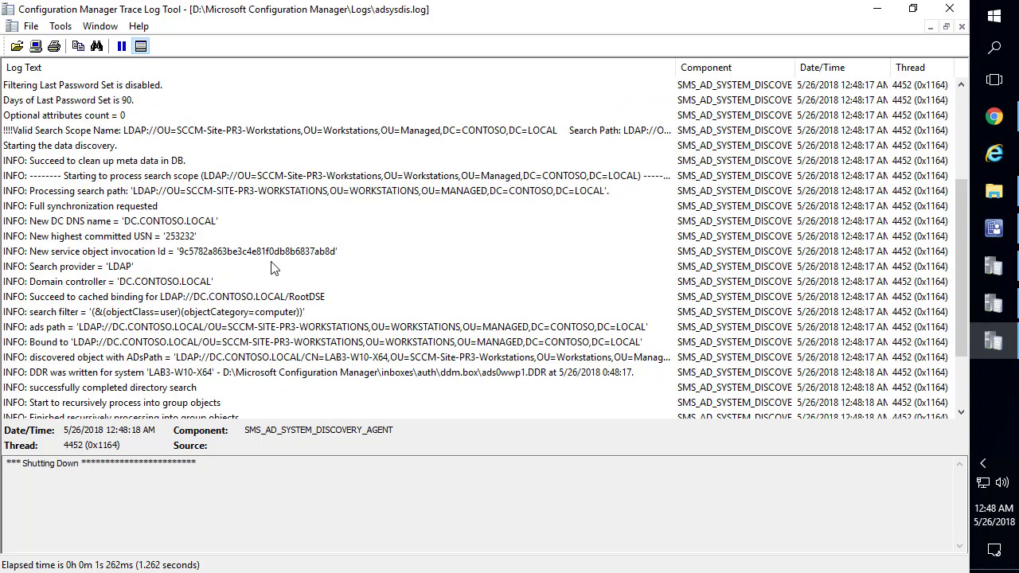
left_click(279, 237)
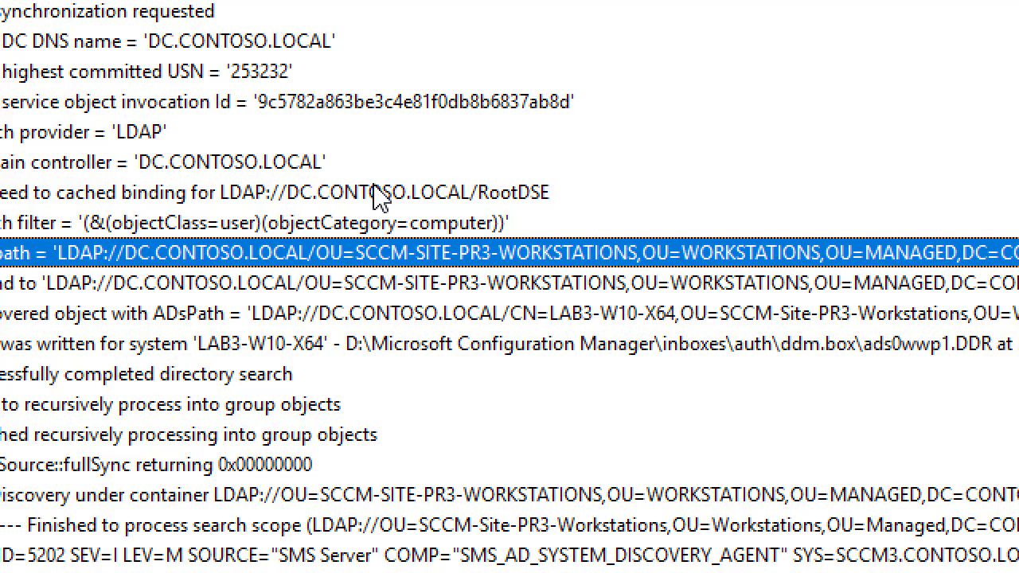
left_click(428, 293)
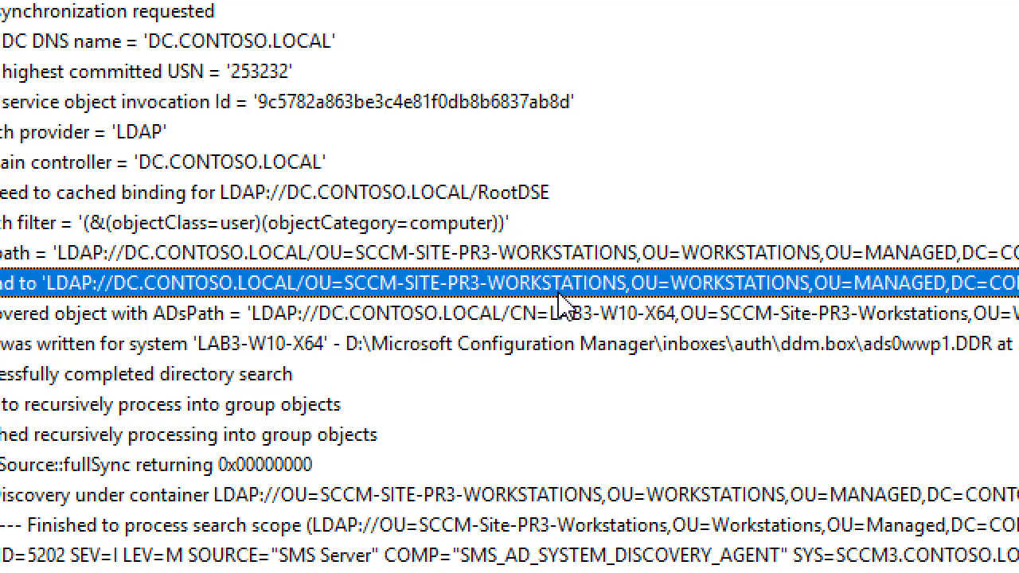
left_click(539, 315)
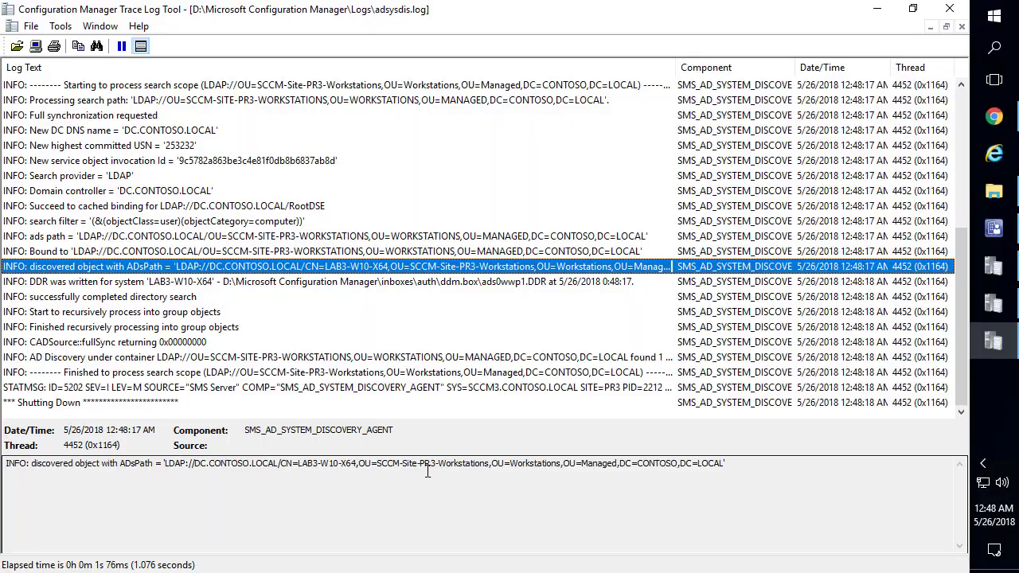
left_click(523, 550)
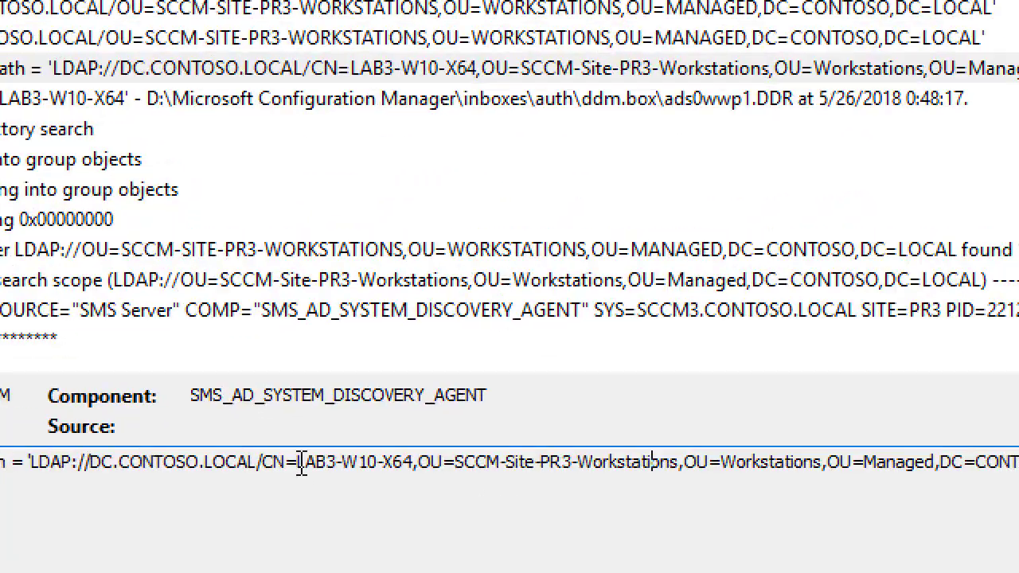
left_click_drag(301, 463, 413, 443)
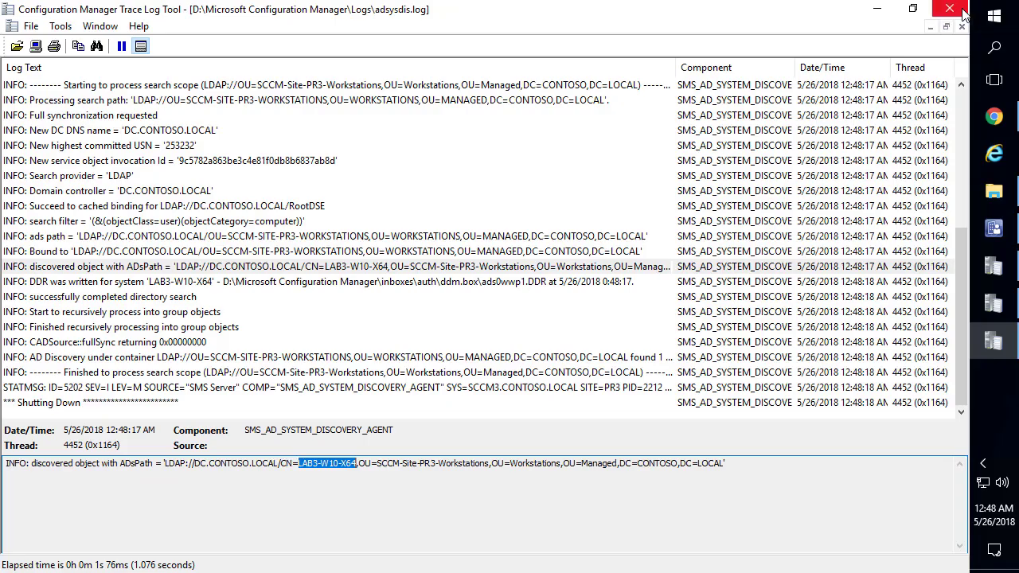
left_click(959, 9)
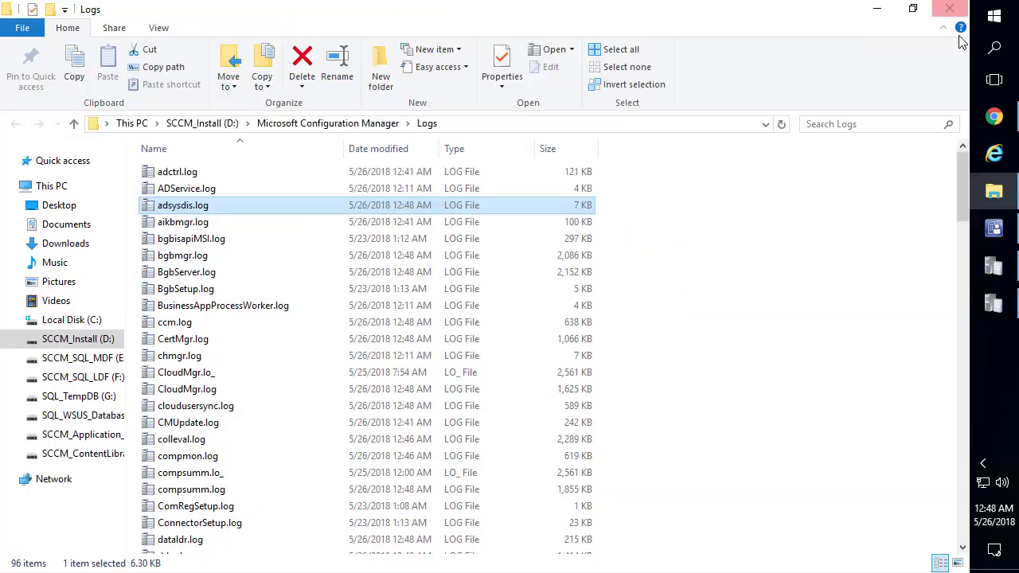
left_click(1003, 248)
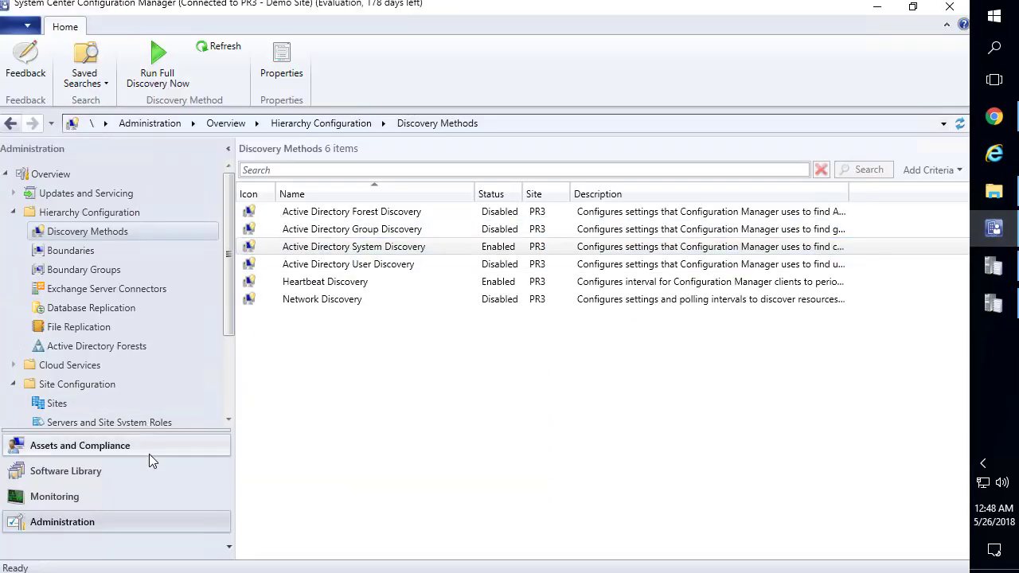
Open the All Systems device collection and update its membership to show LAB3-W10-X64
left_click(149, 452)
left_click(67, 213)
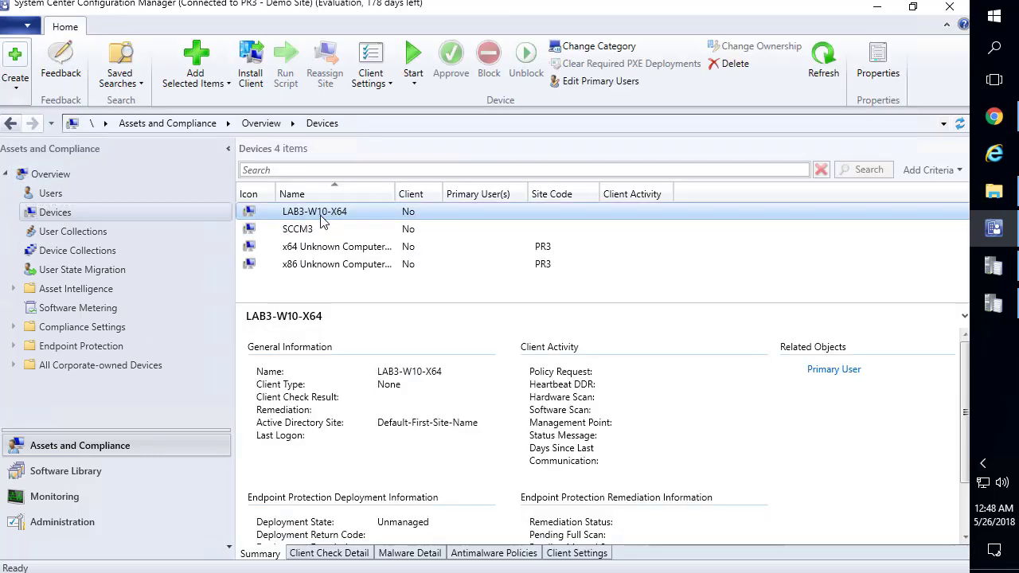
left_click(102, 250)
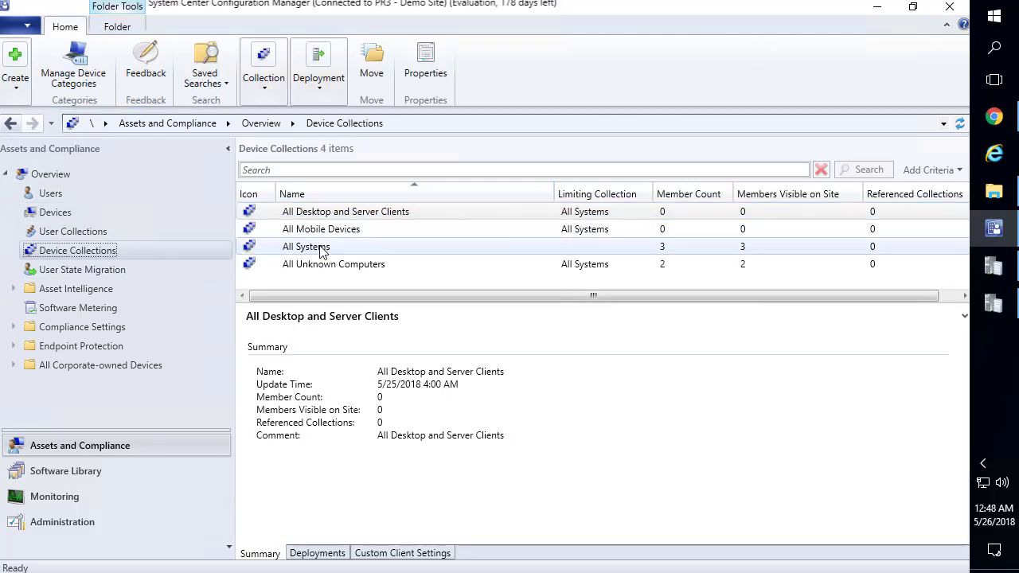
double_click(328, 247)
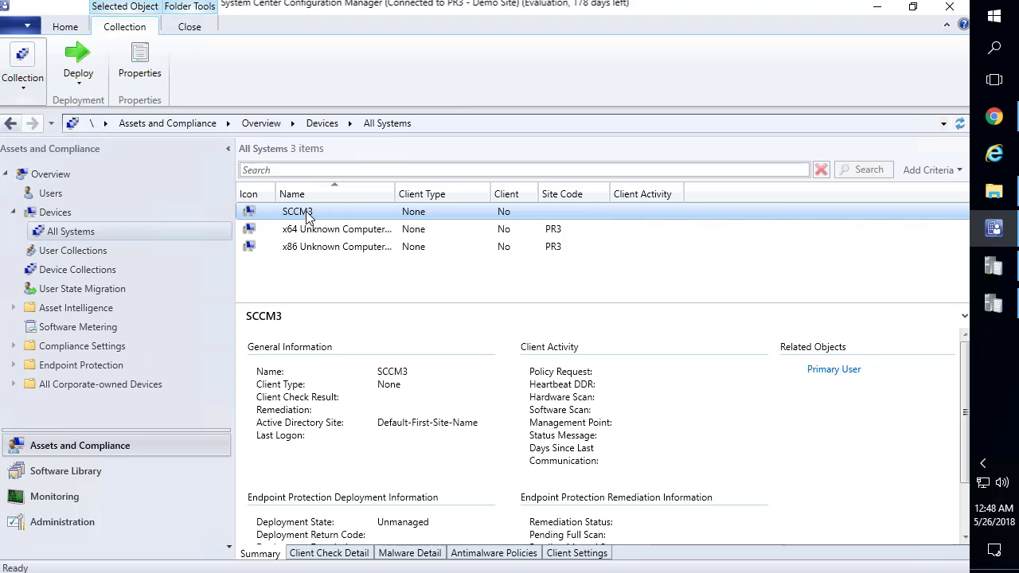
right_click(87, 231)
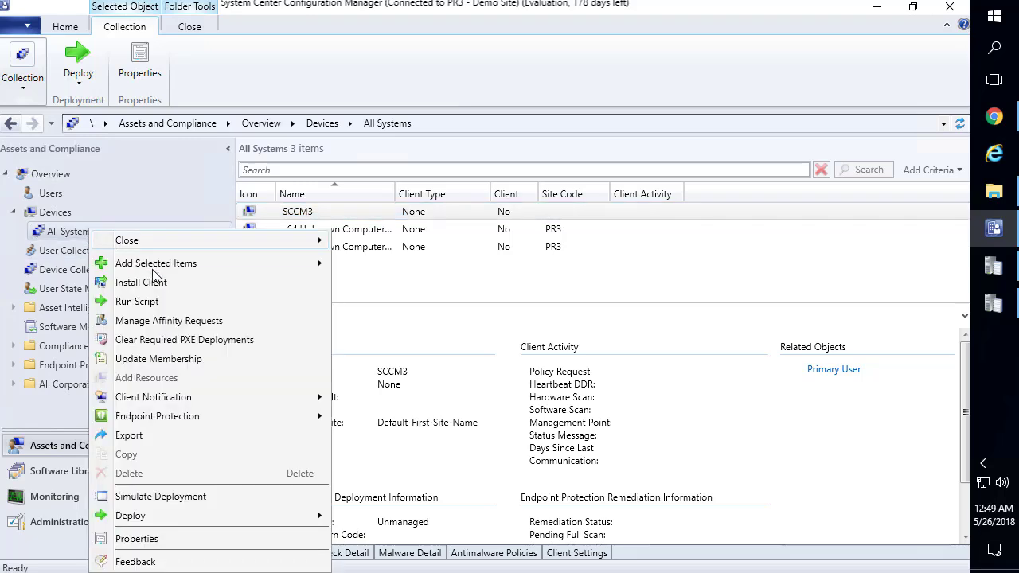
left_click(156, 359)
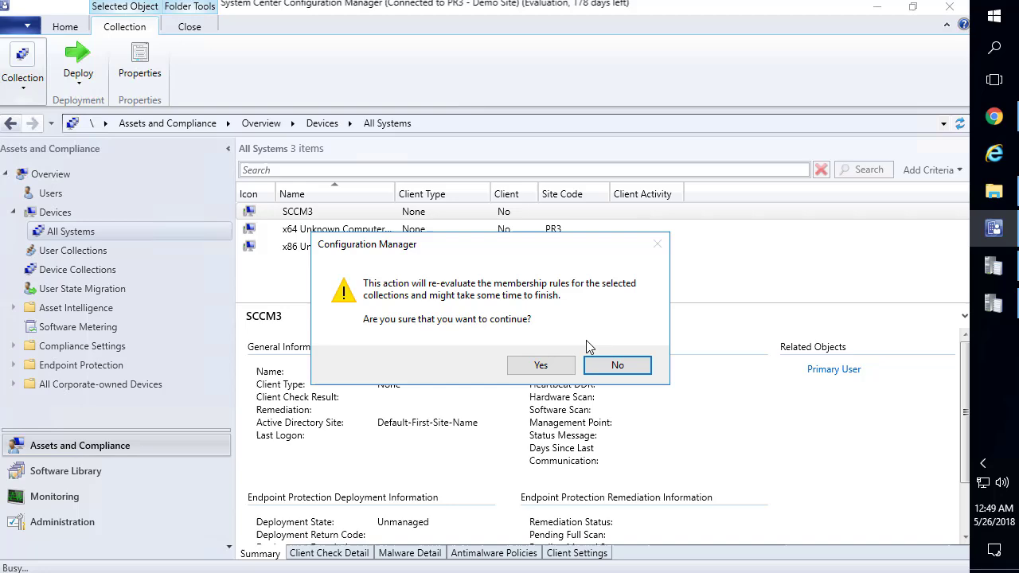
left_click(535, 366)
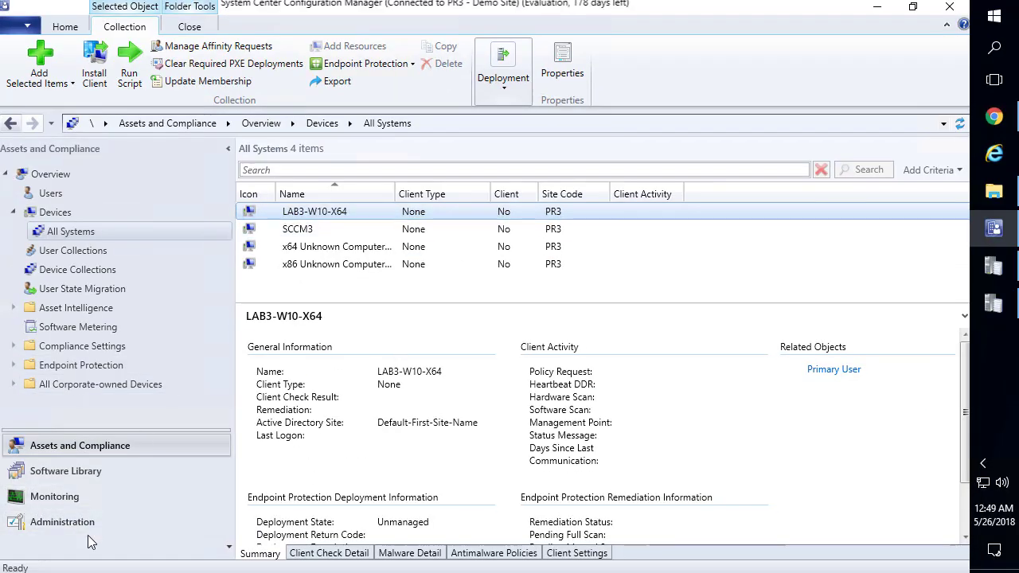
Review the boundaries and the Site Assignment for PR3 boundary group details in Administration
left_click(82, 524)
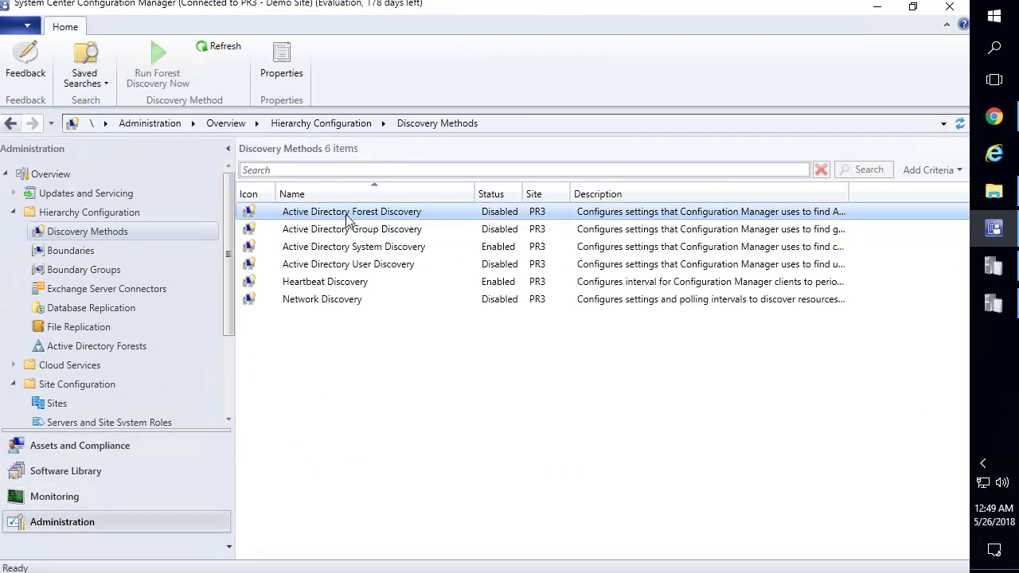
left_click(72, 251)
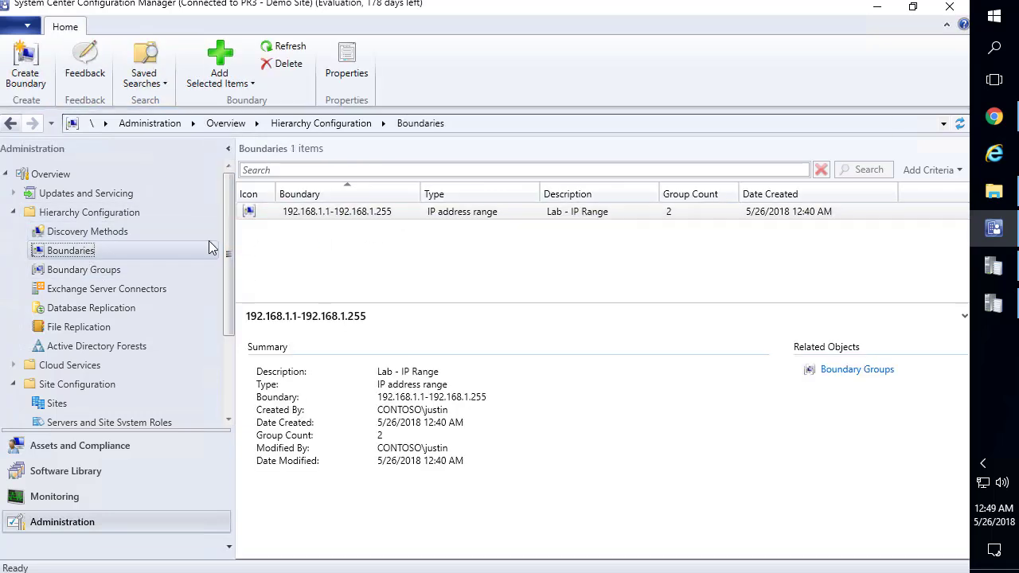
left_click(125, 266)
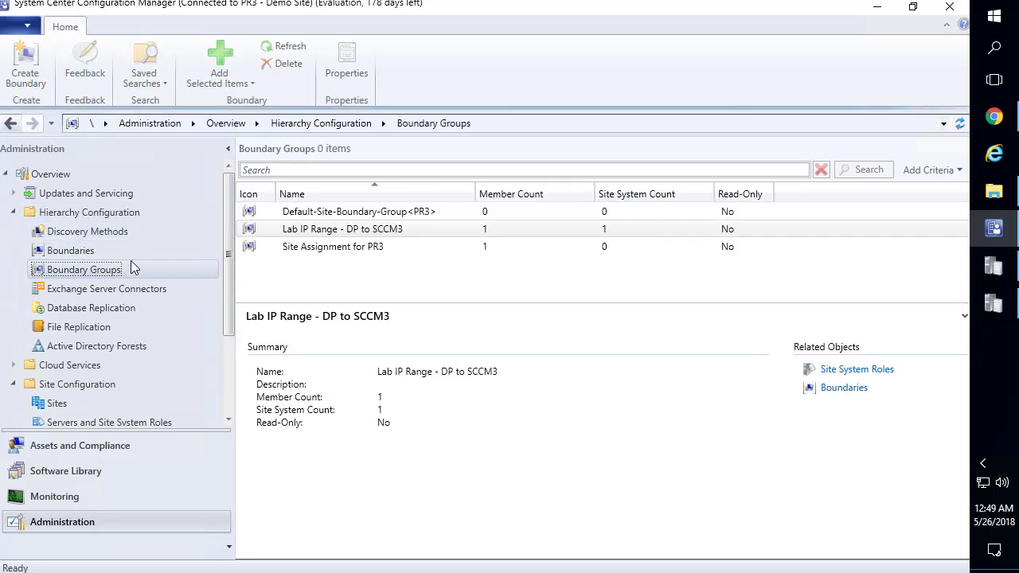
left_click(372, 248)
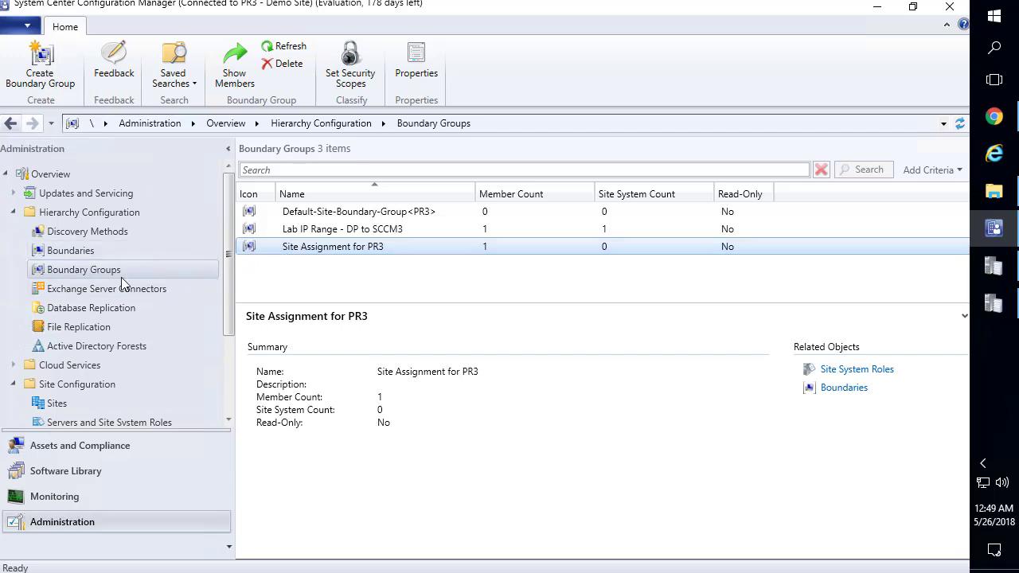
Review the PR3 - Demo Site client push installation settings and close them with OK
left_click(94, 406)
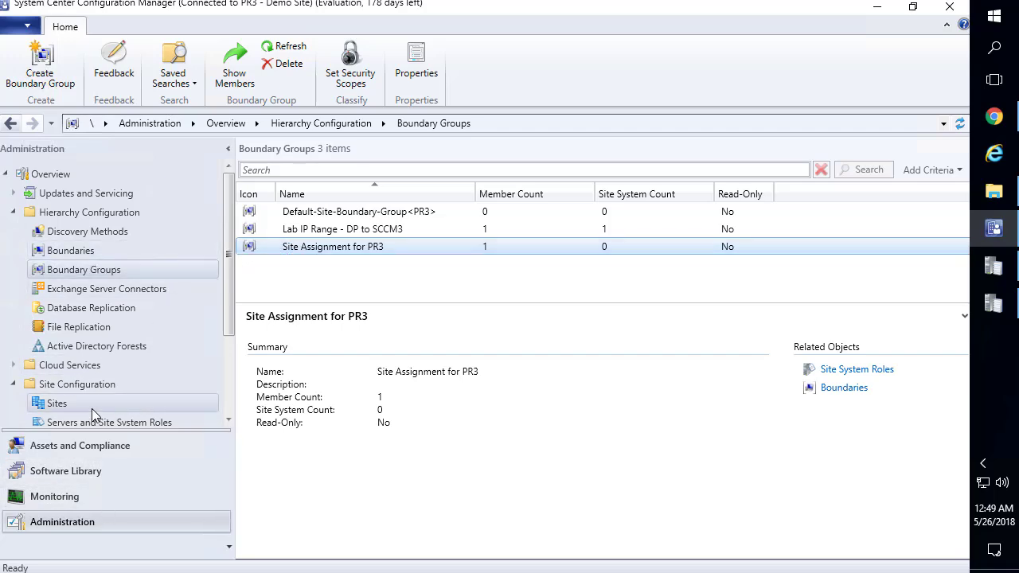
right_click(337, 223)
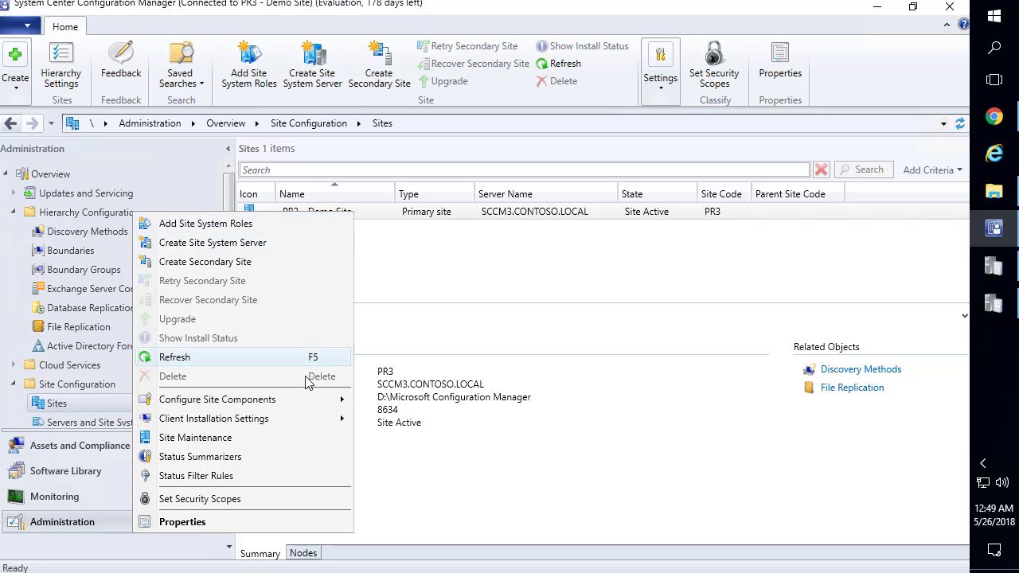
mouse_move(331, 404)
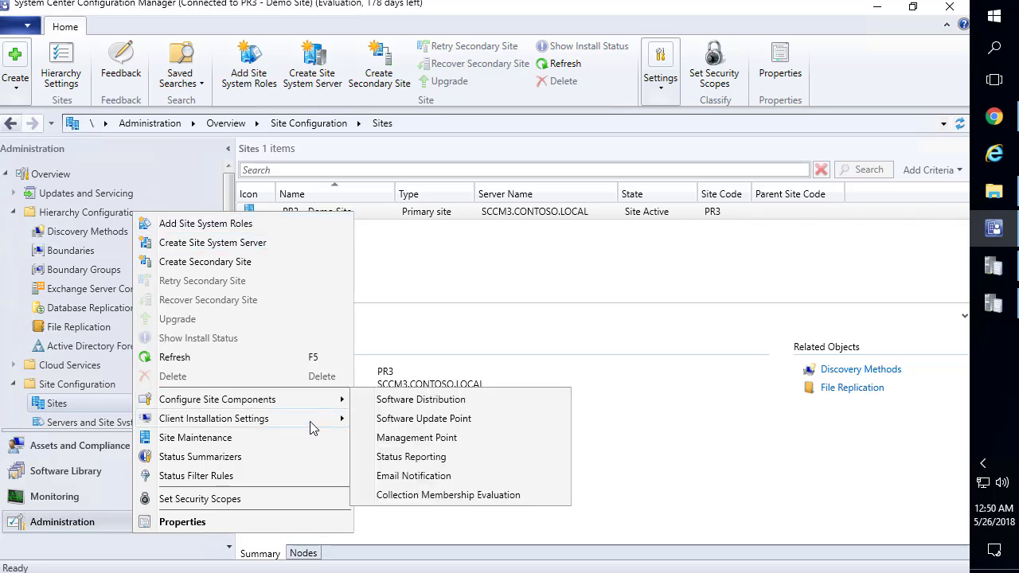
mouse_move(319, 421)
left_click(403, 419)
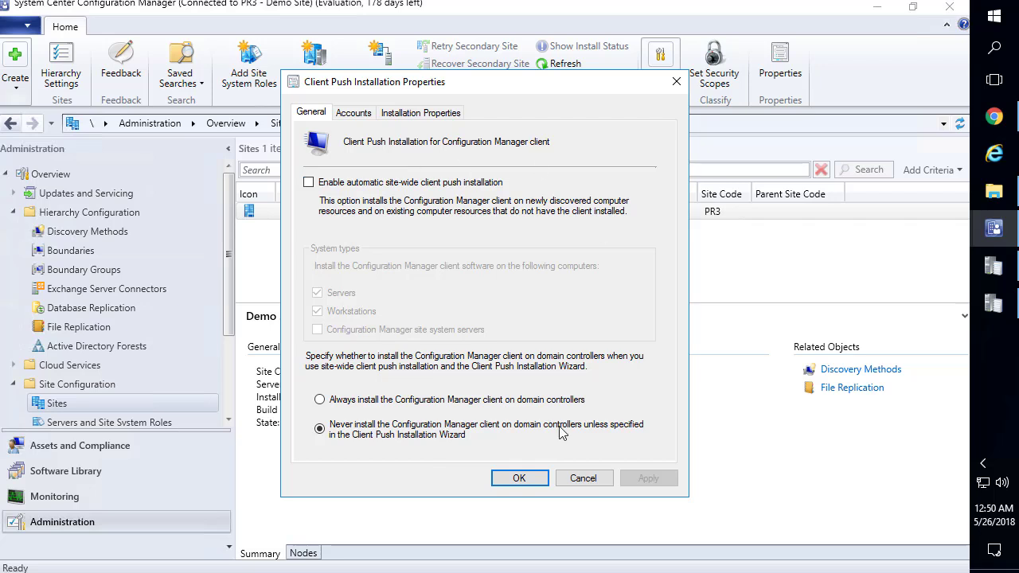
left_click(519, 477)
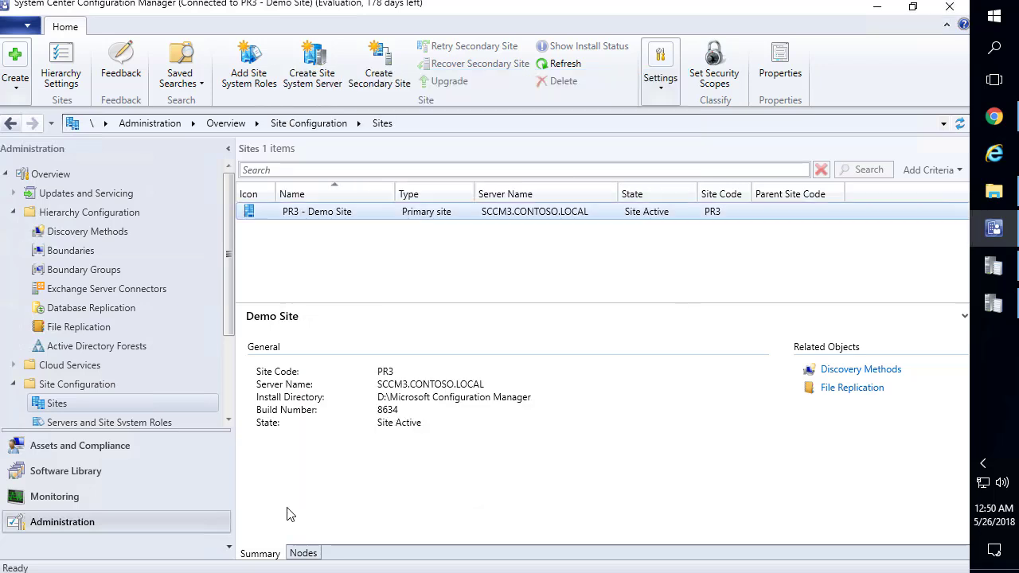
Review Default Client Settings, confirming the 60-minute client policy polling interval, and close it unchanged
scroll(100, 334, "down", 1)
scroll(100, 339, "down", 2)
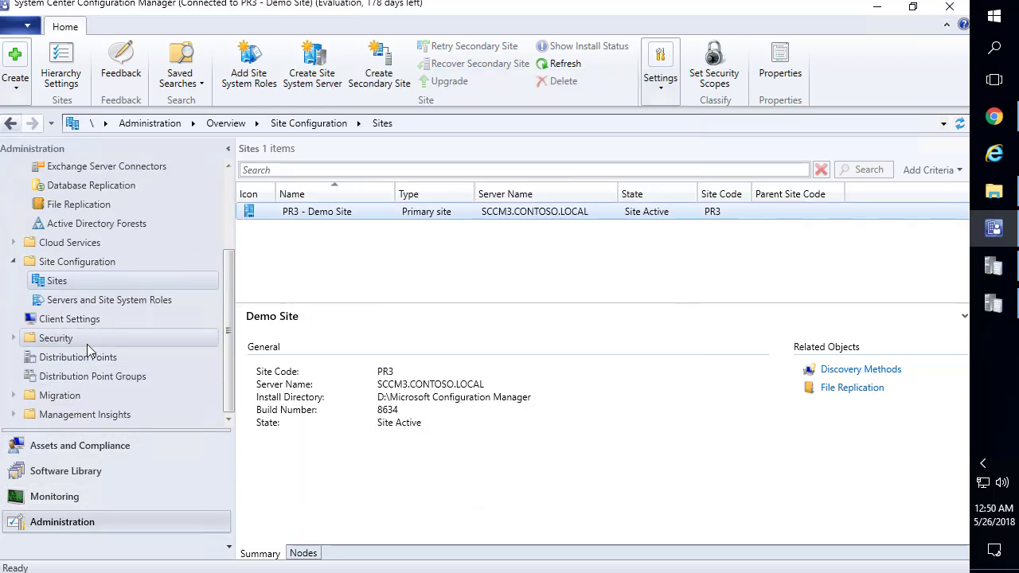
left_click(74, 322)
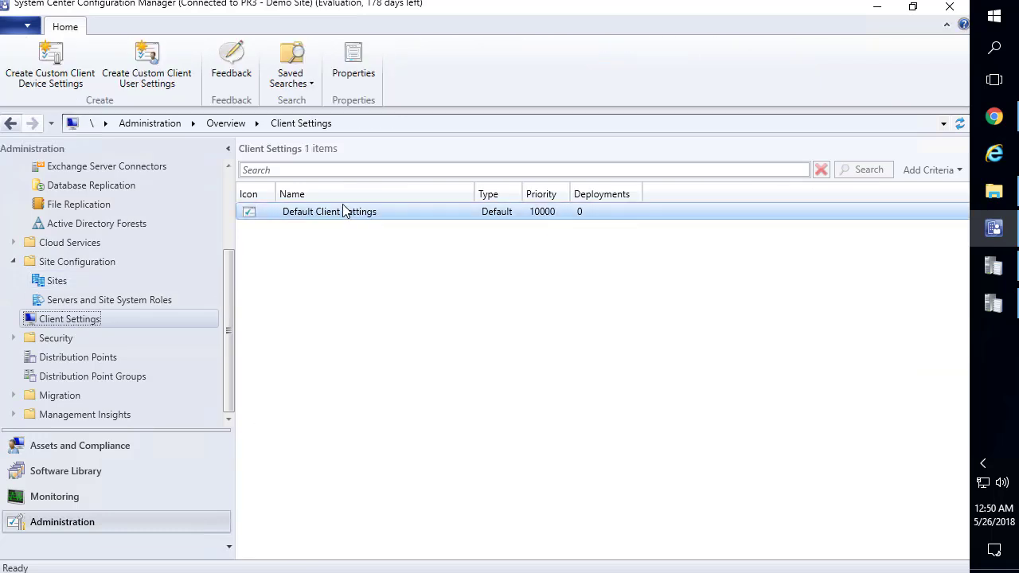
left_click(329, 211)
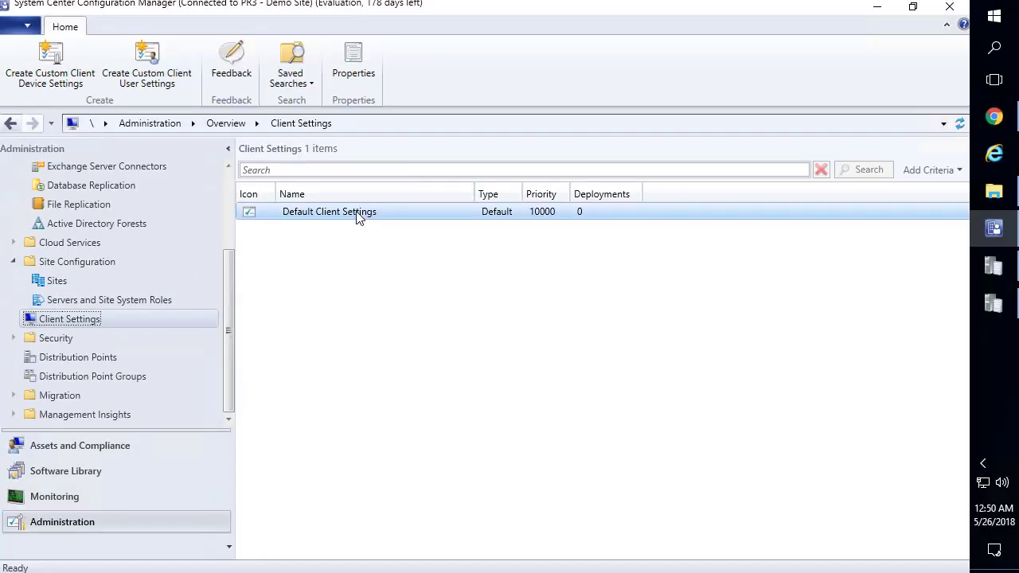
right_click(360, 219)
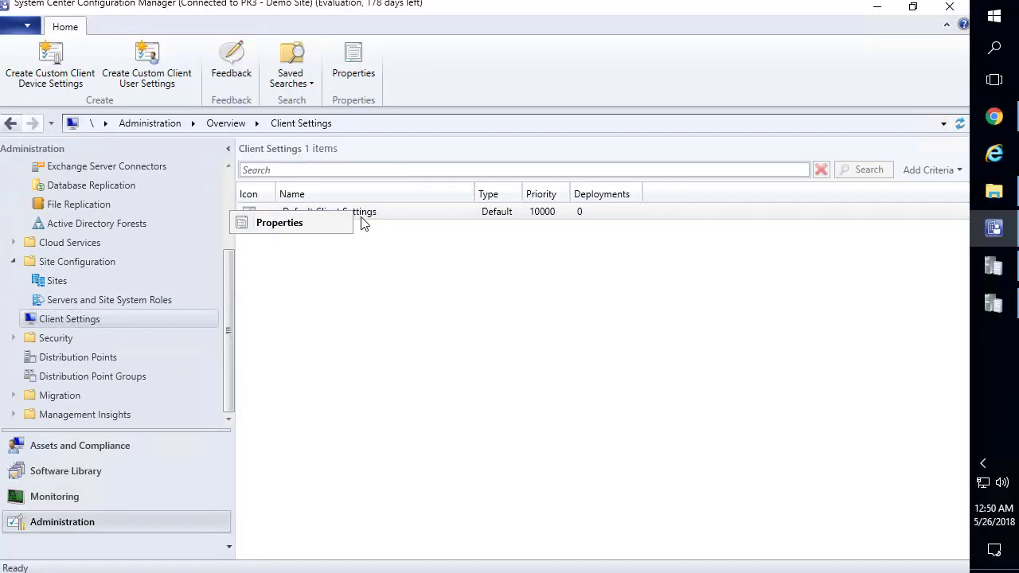
left_click(306, 225)
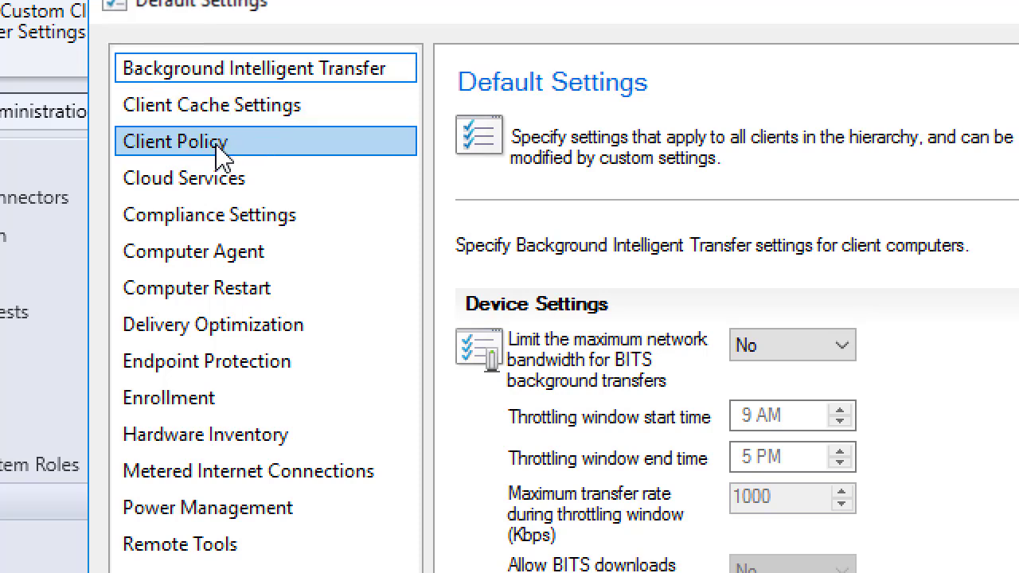
left_click(215, 156)
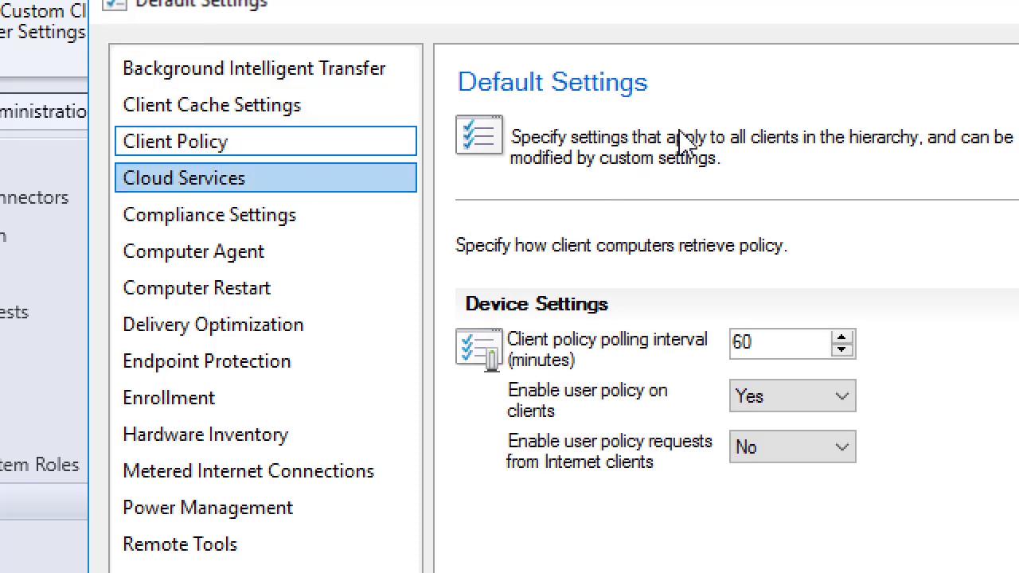
left_click_drag(778, 346, 706, 336)
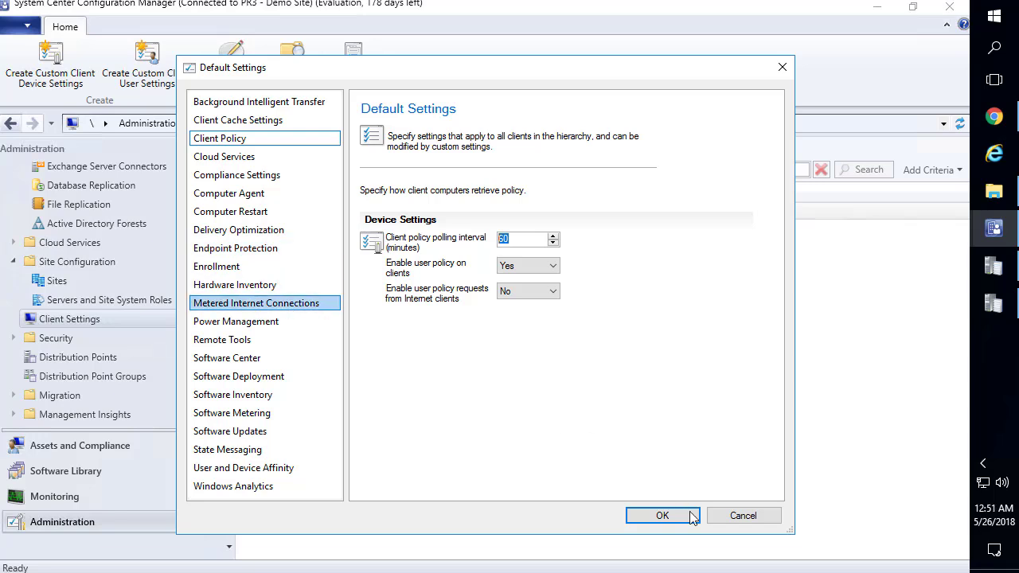
left_click(744, 519)
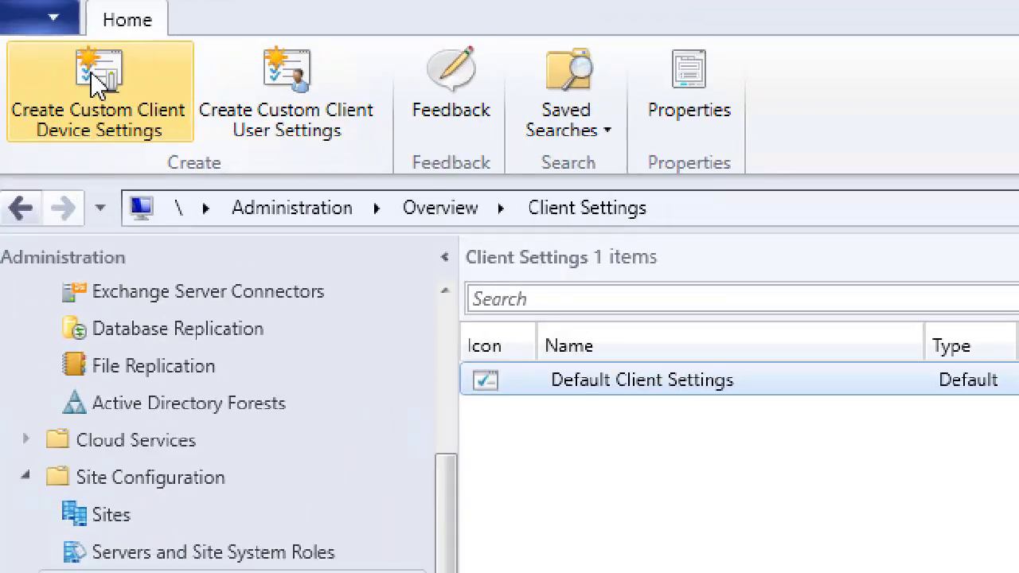
Name the new custom device settings Lab Default Settings and include Client Policy, entering 1 on its page
left_click(48, 55)
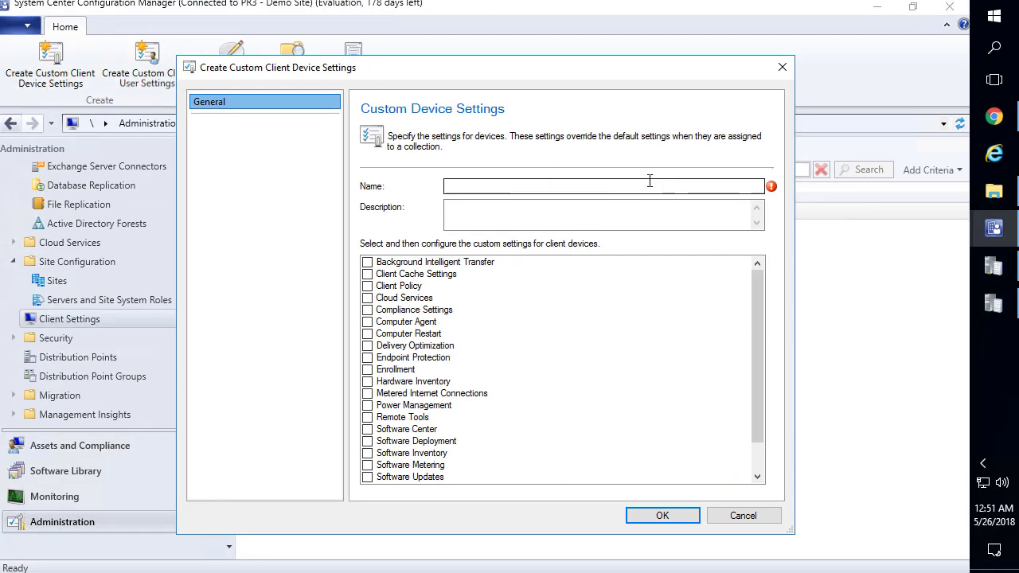
left_click(650, 183)
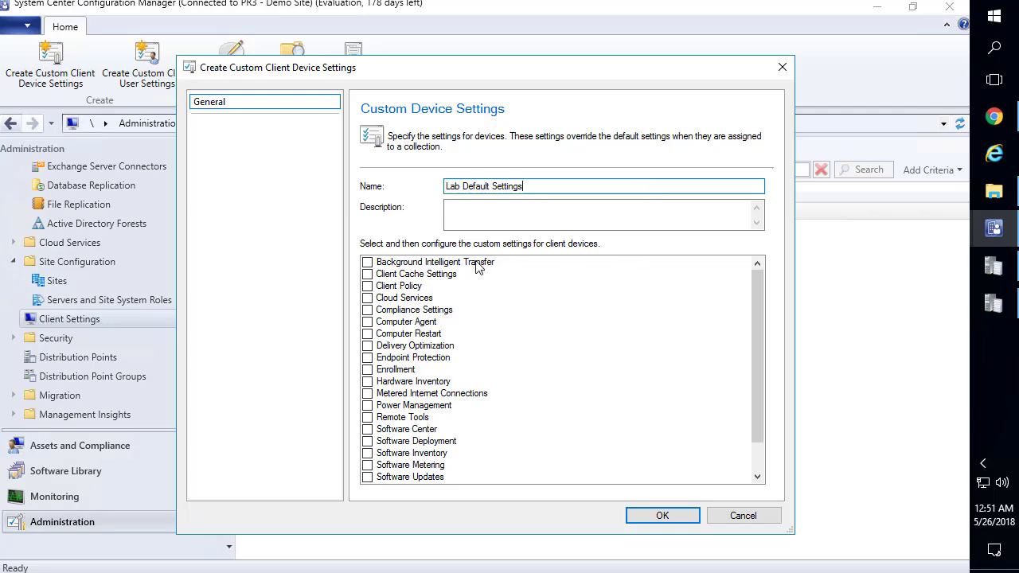
left_click(369, 287)
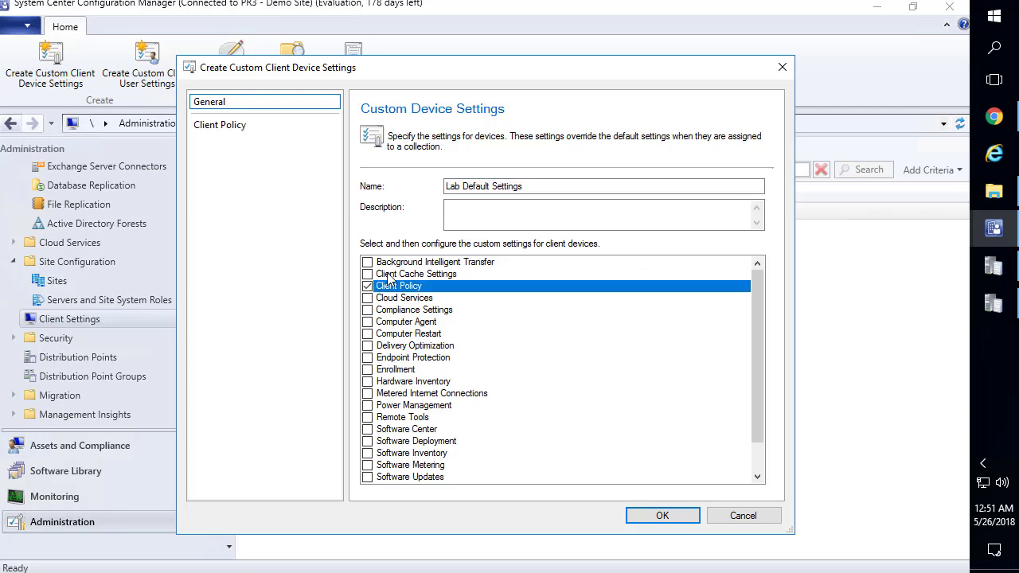
left_click(237, 126)
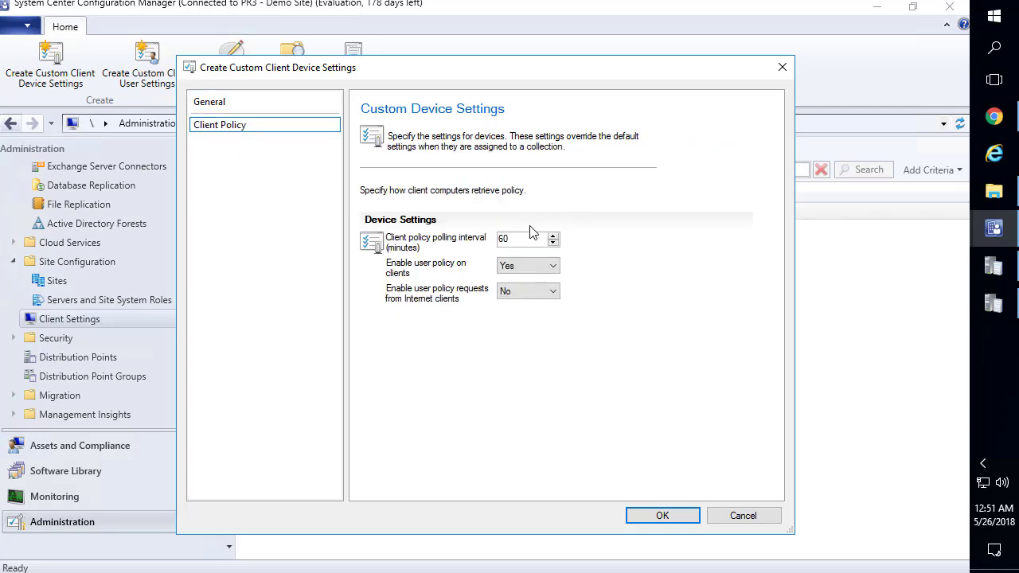
type("15")
left_click(217, 105)
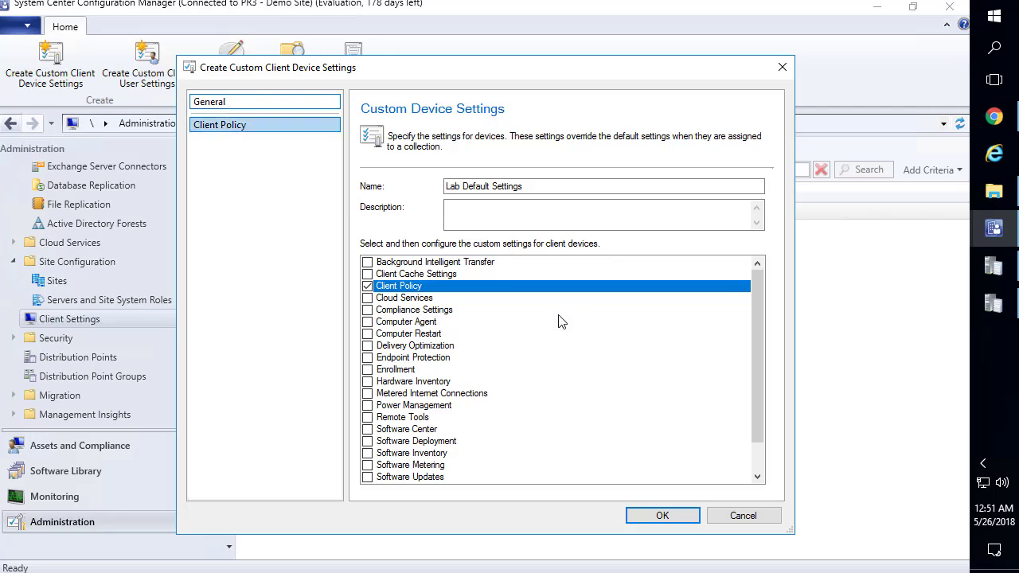
scroll(481, 323, "down", 1)
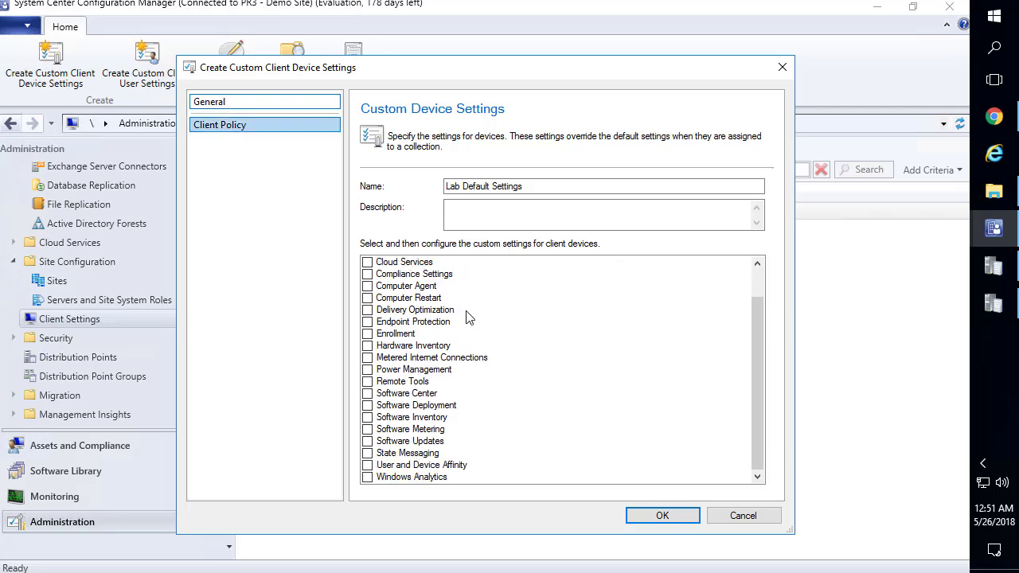
scroll(468, 318, "up", 1)
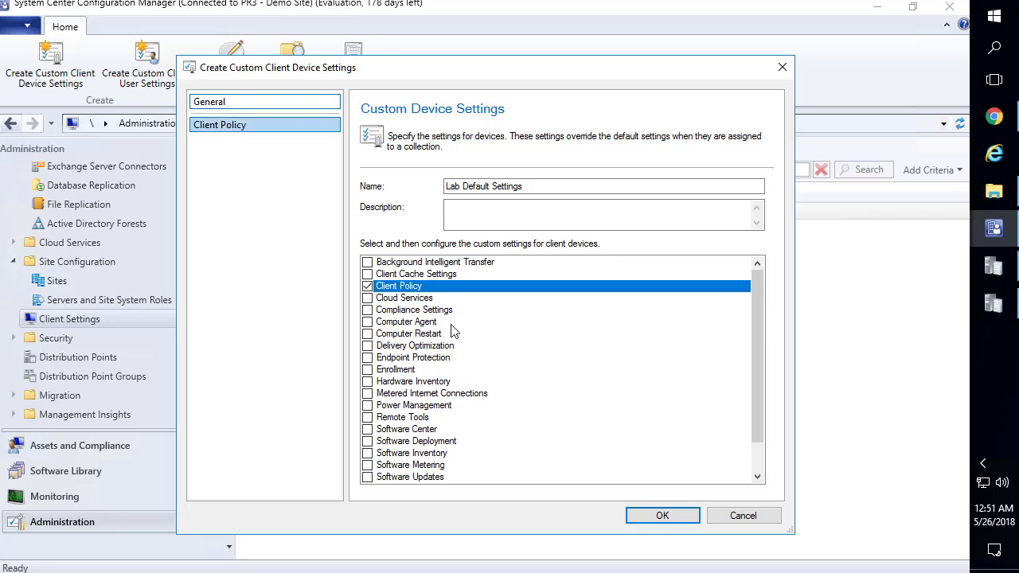
scroll(413, 309, "down", 1)
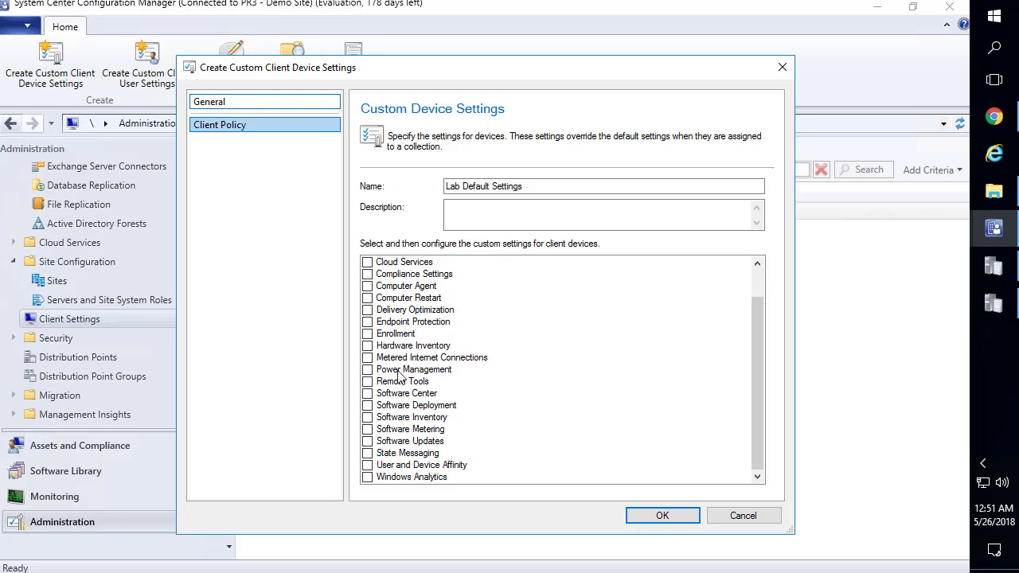
Include Software Center and set specifying company information to Yes
left_click(368, 393)
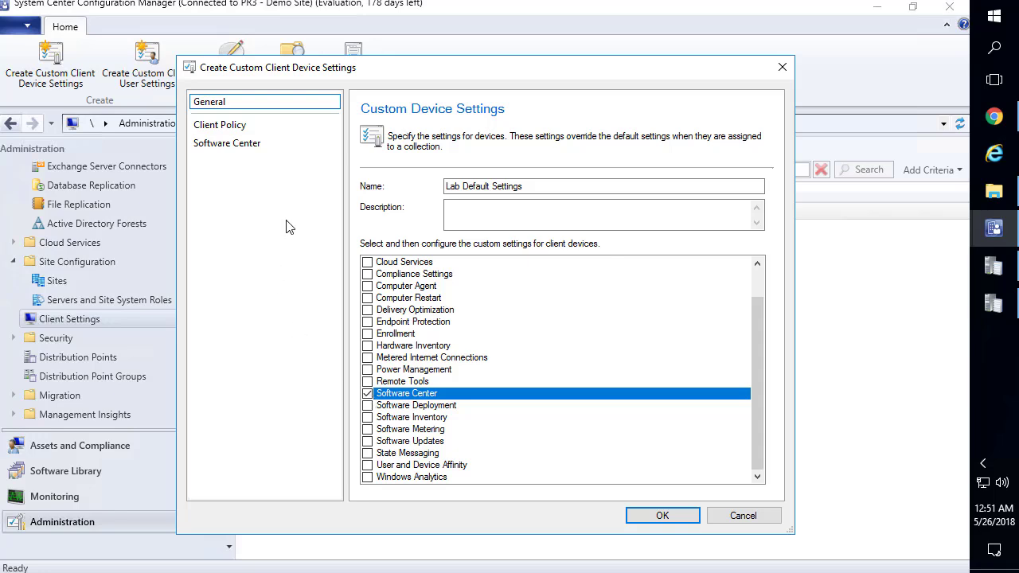
left_click(251, 144)
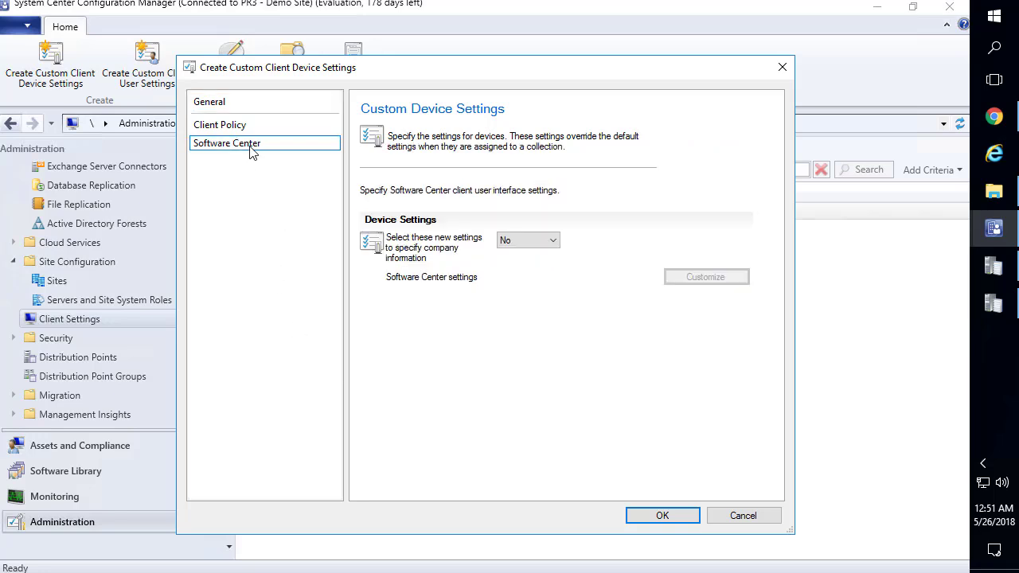
left_click(532, 240)
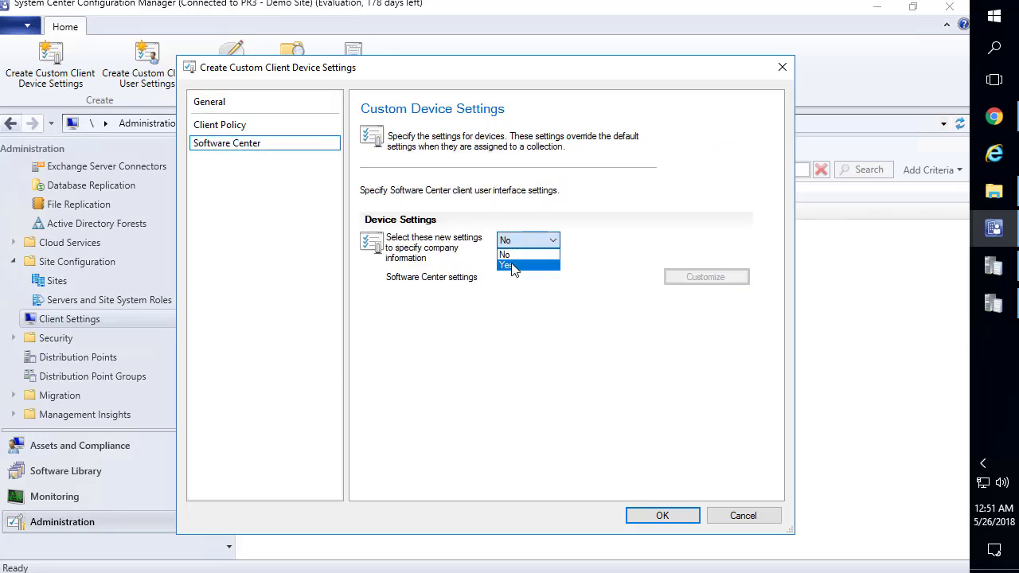
left_click(512, 265)
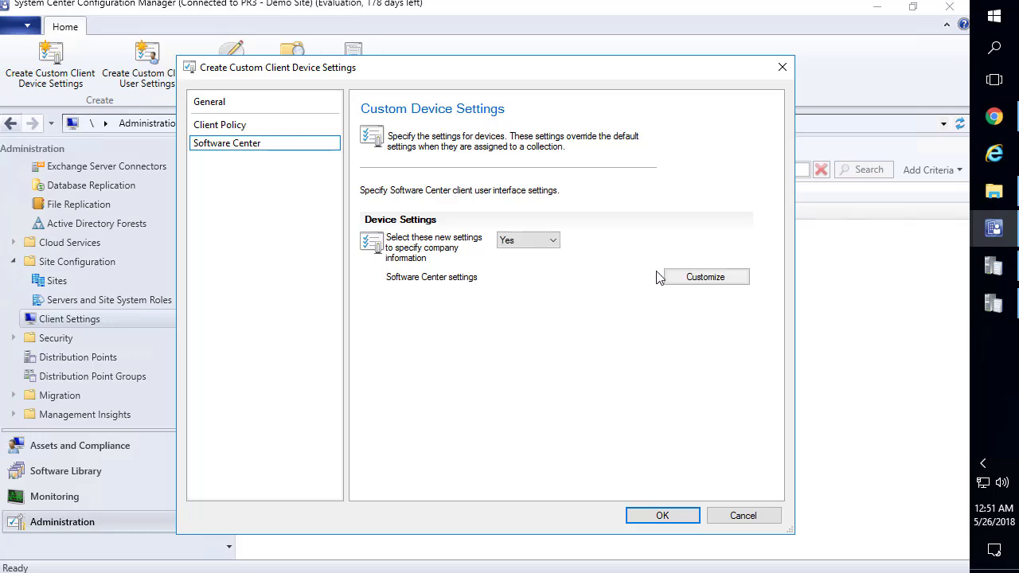
left_click(694, 277)
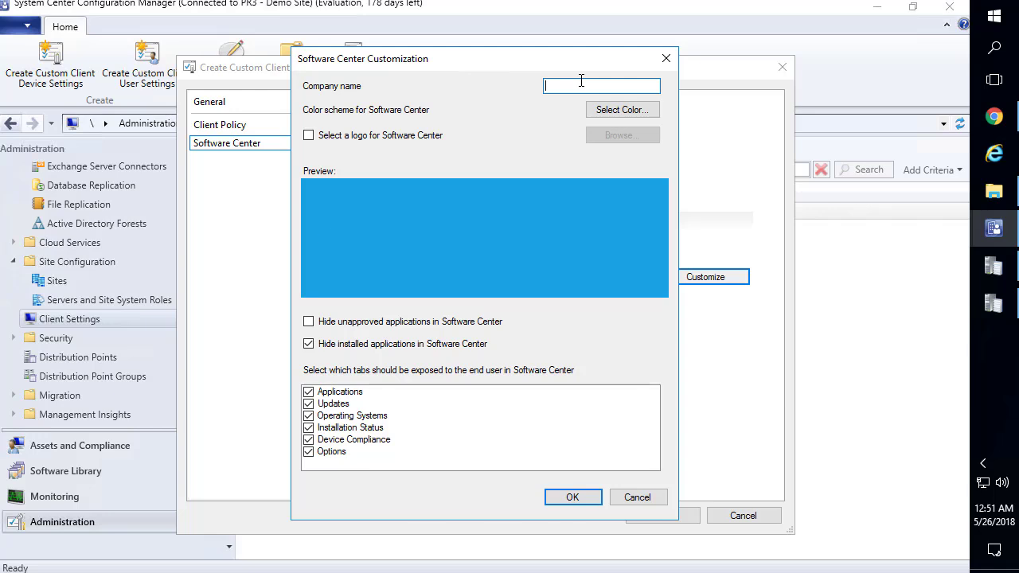
Brand Software Center as Patch My PC with PatchMyPC-Logo-Header.png and a white colour scheme
type("Patch My PC")
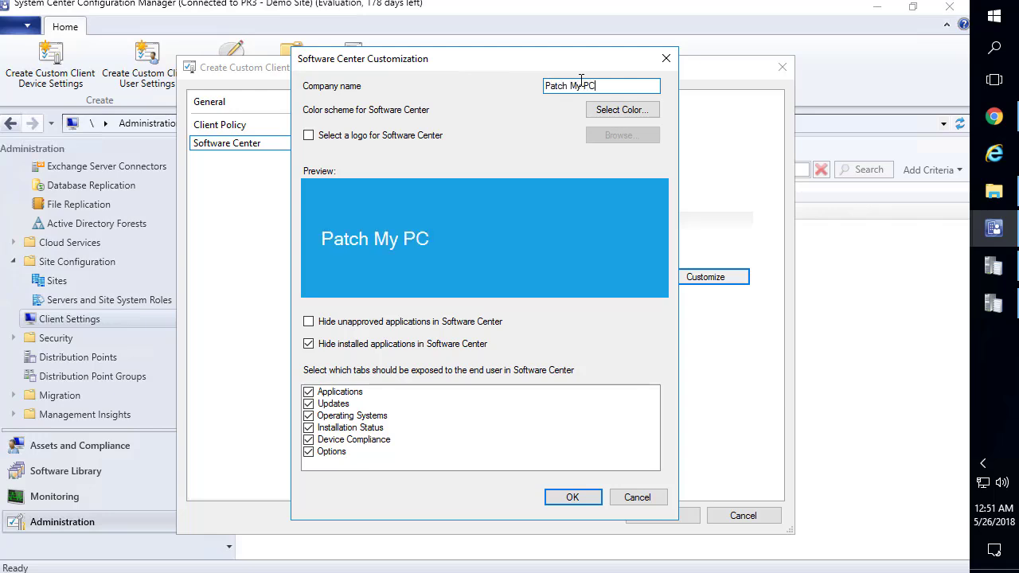
left_click(436, 135)
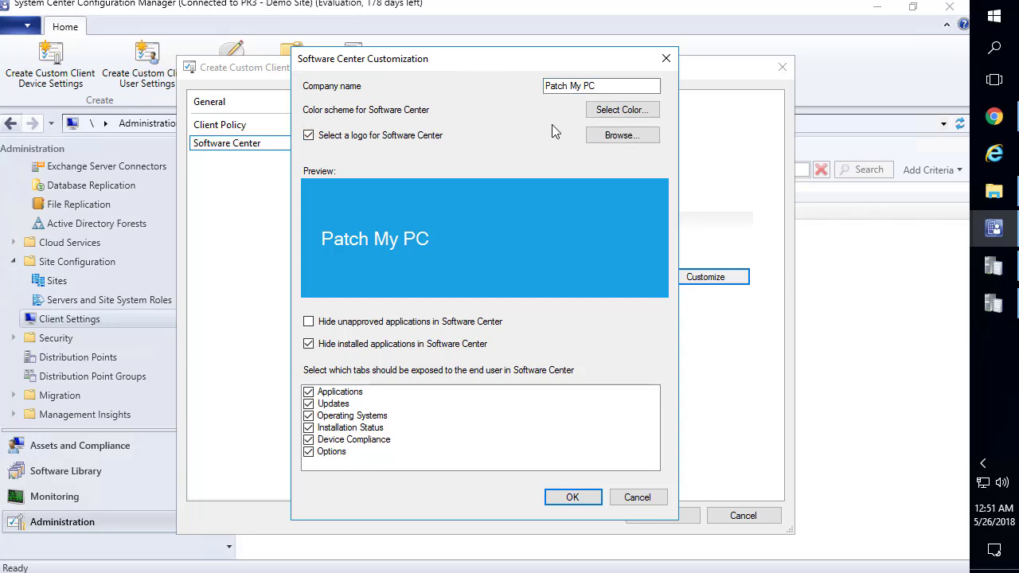
left_click(615, 136)
left_click(360, 202)
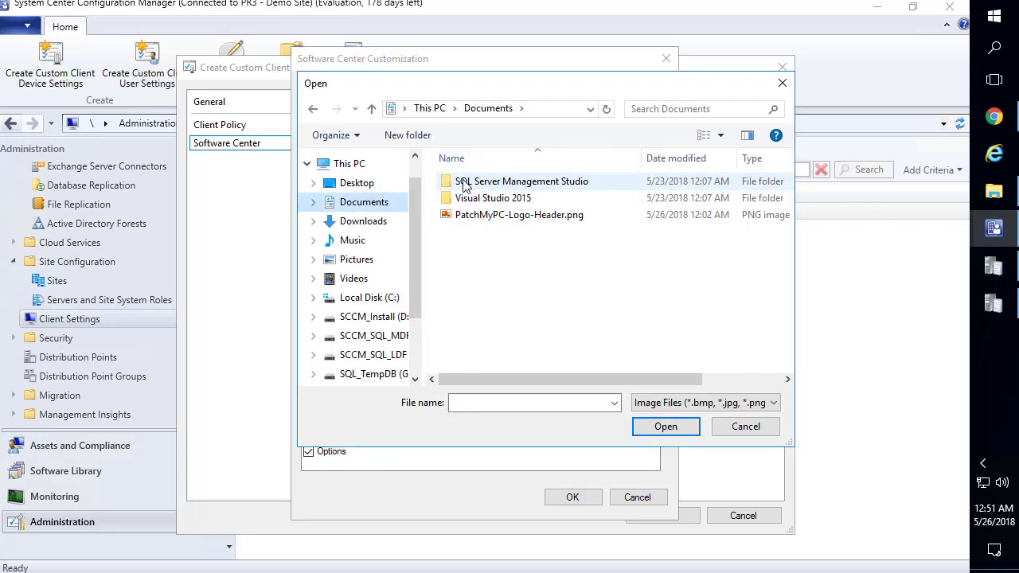
double_click(482, 215)
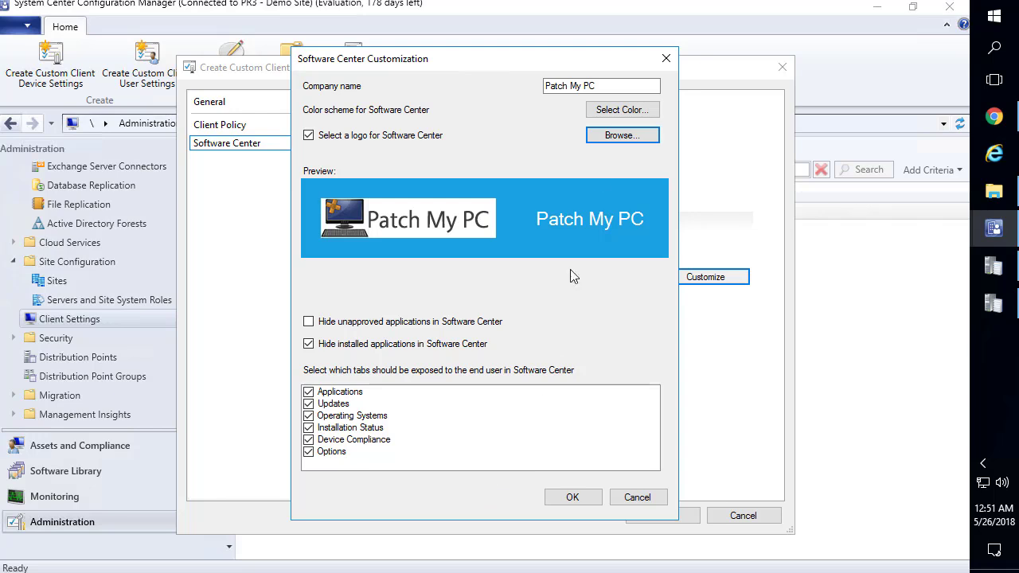
left_click(616, 112)
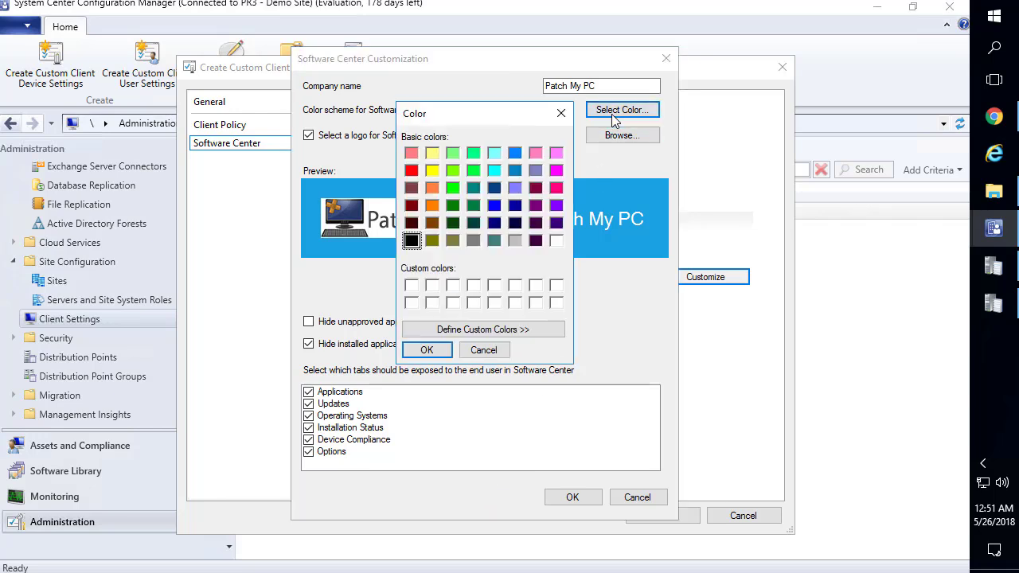
left_click(474, 287)
left_click(426, 351)
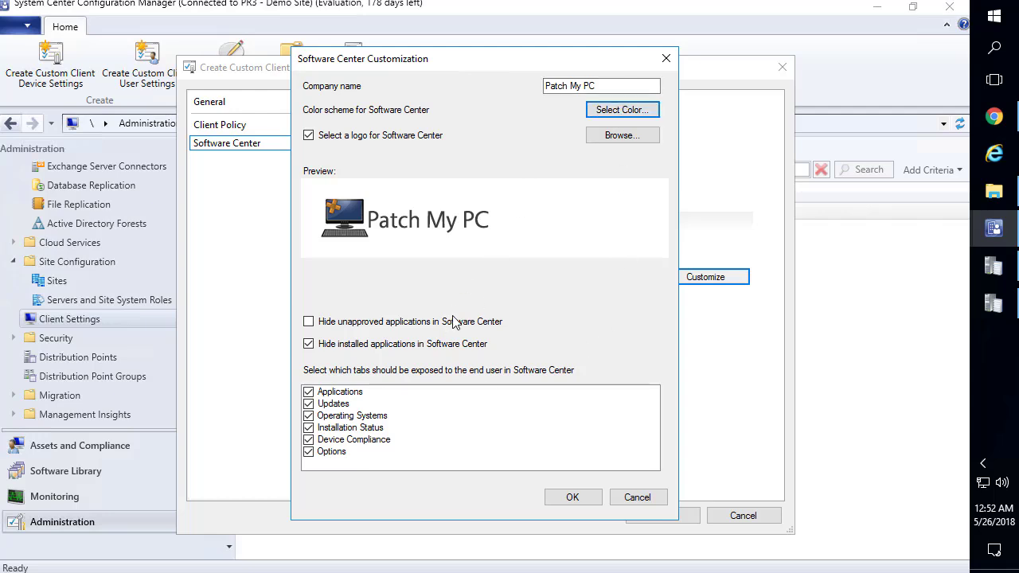
left_click(570, 498)
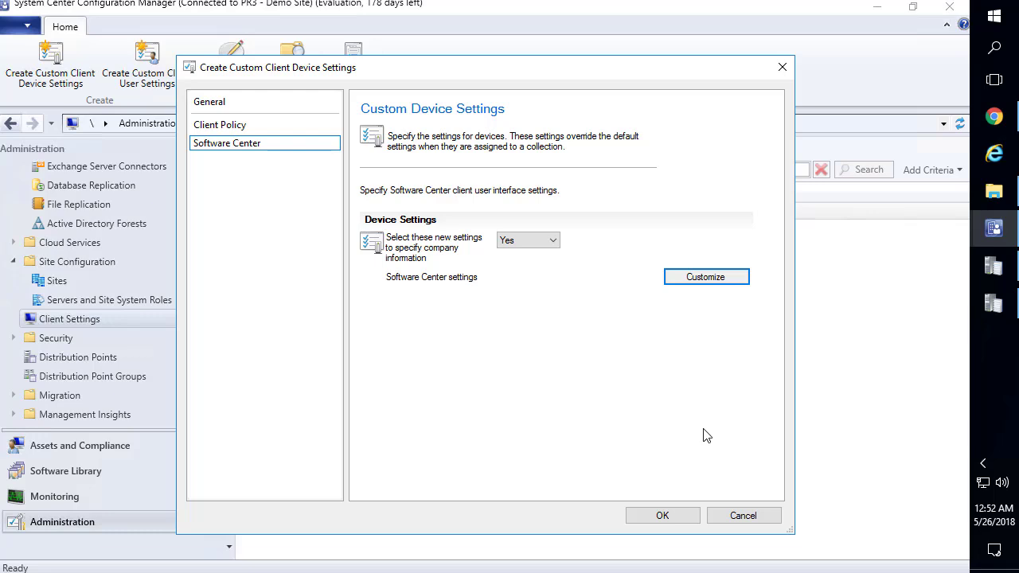
Include Endpoint Protection and set managing the Endpoint Protection client to Yes
left_click(248, 104)
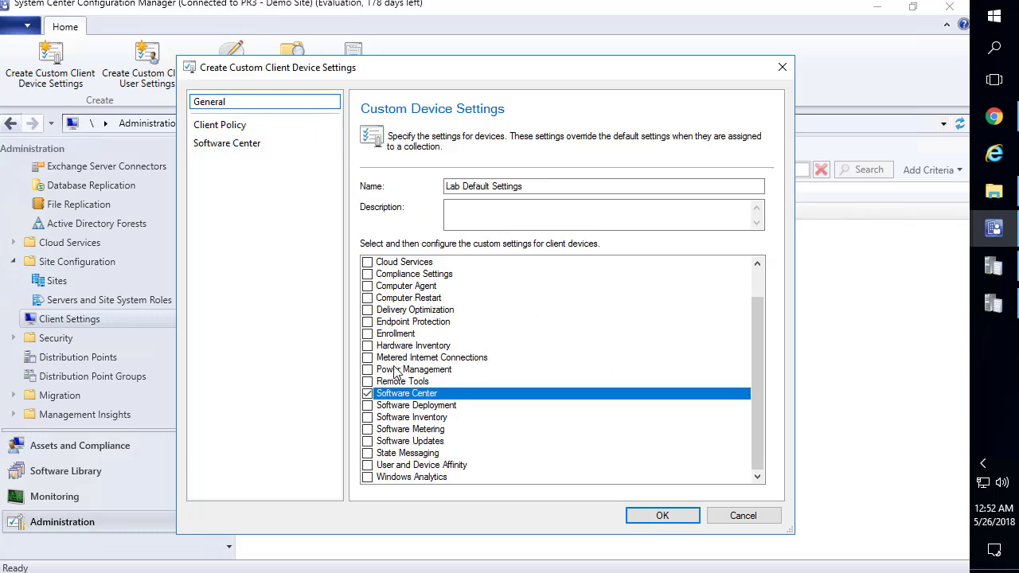
left_click(367, 322)
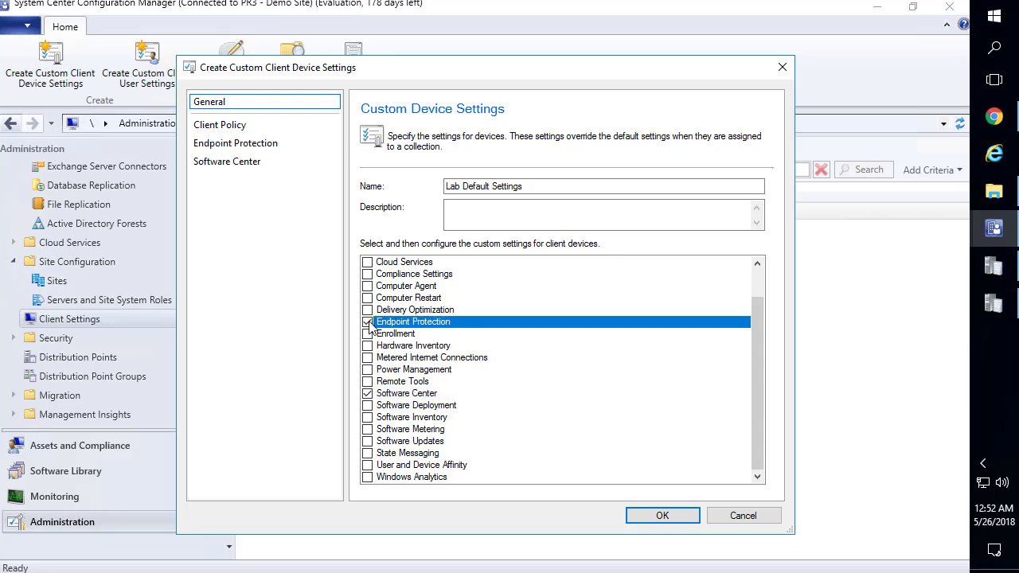
left_click(256, 145)
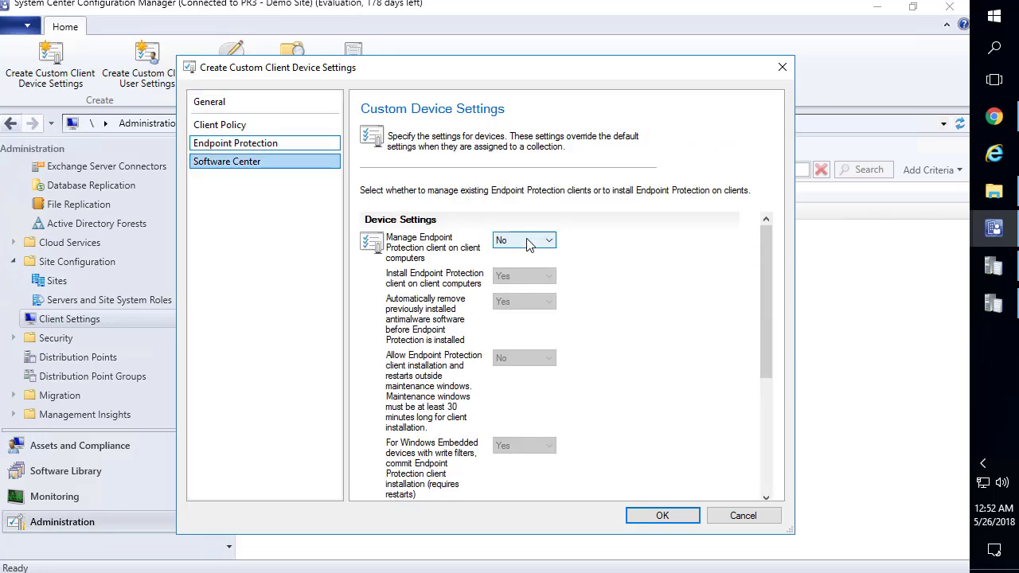
left_click(526, 241)
Turn on Endpoint Protection client management in the custom device settings
left_click(507, 265)
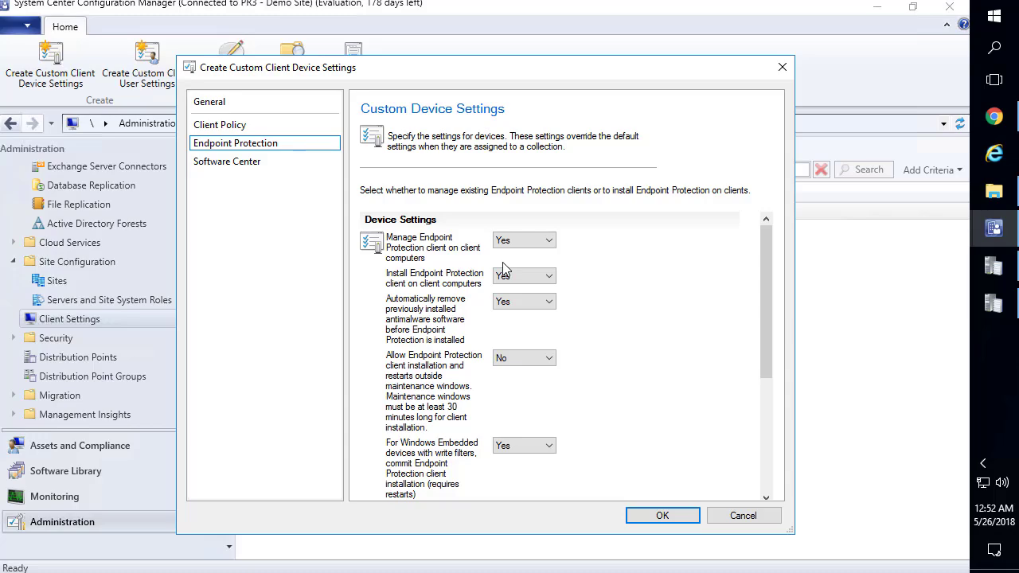
scroll(414, 256, "down", 3)
scroll(413, 257, "down", 3)
scroll(419, 259, "up", 3)
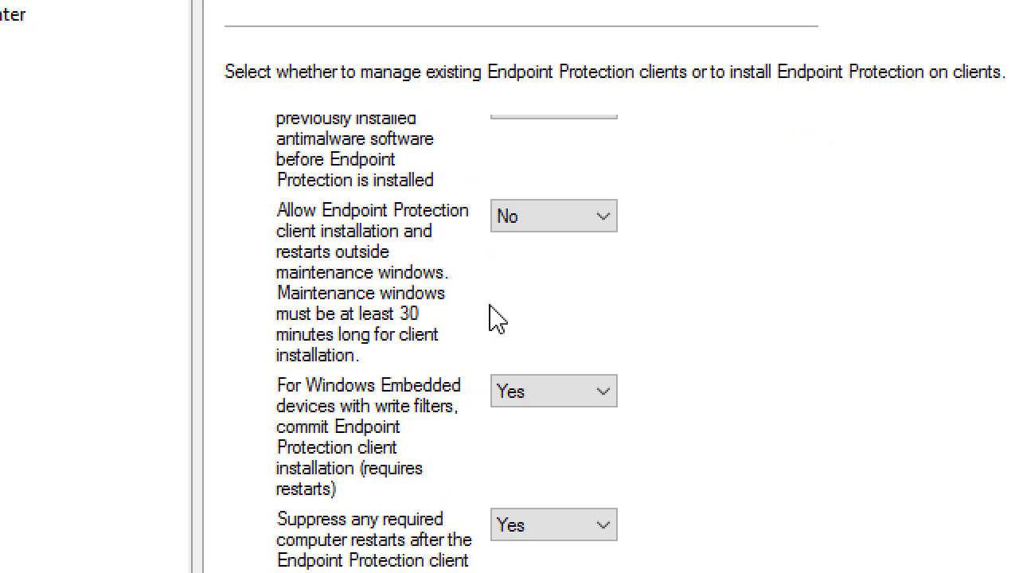
scroll(486, 327, "down", 7)
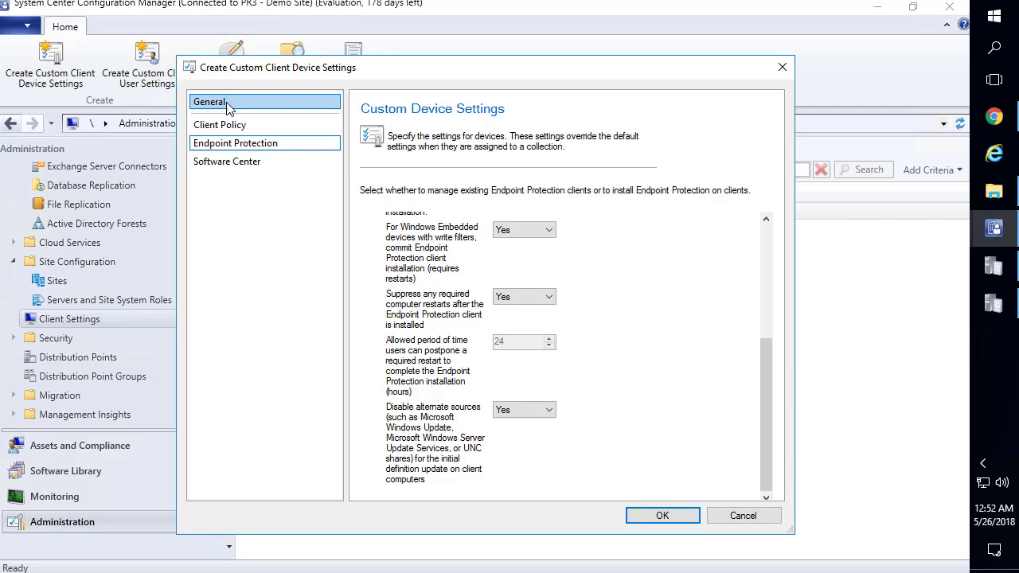
Add Computer Agent settings with Software Center organization name 'Patch My PC' and save
left_click(227, 108)
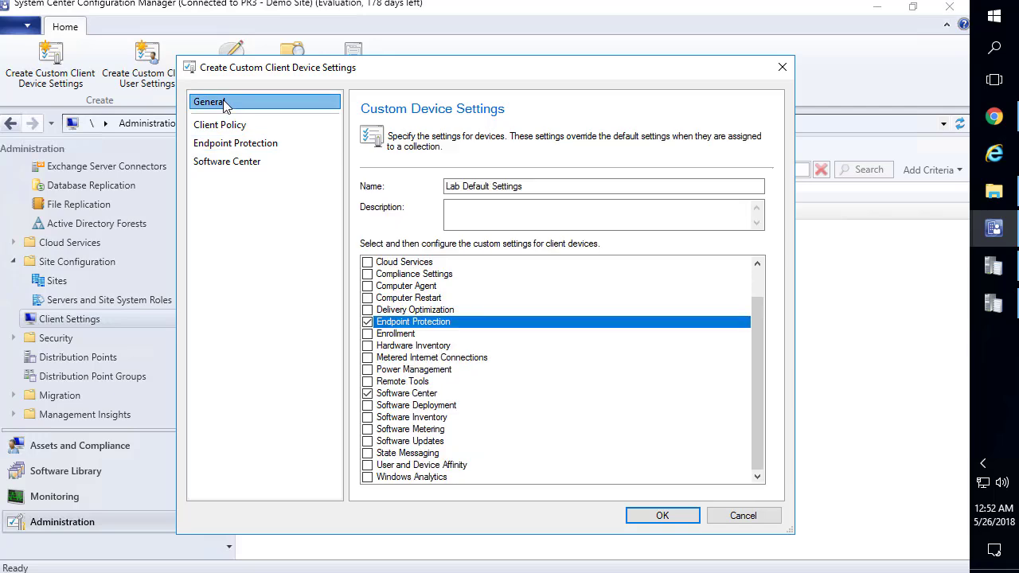
left_click(470, 288)
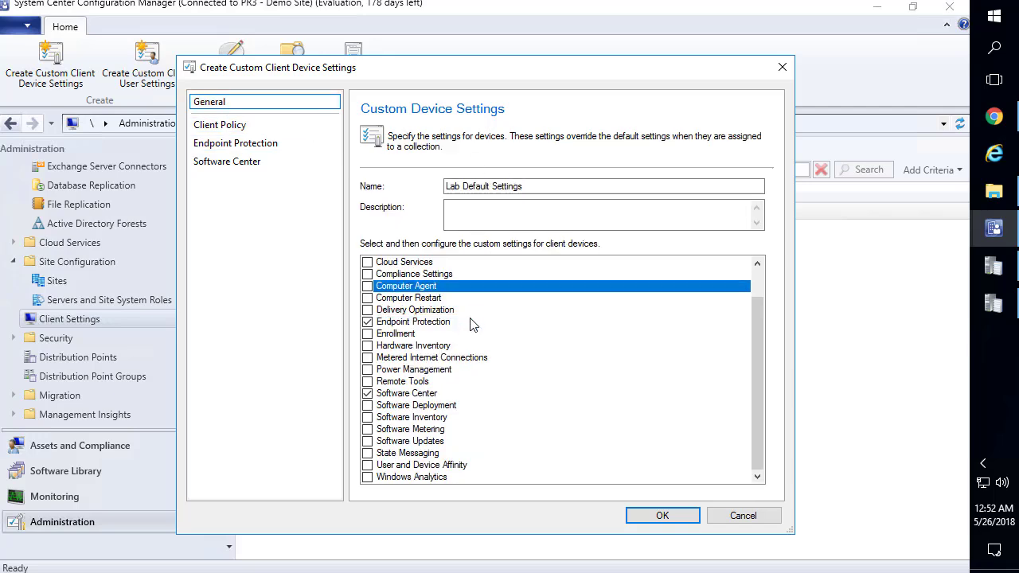
left_click(368, 286)
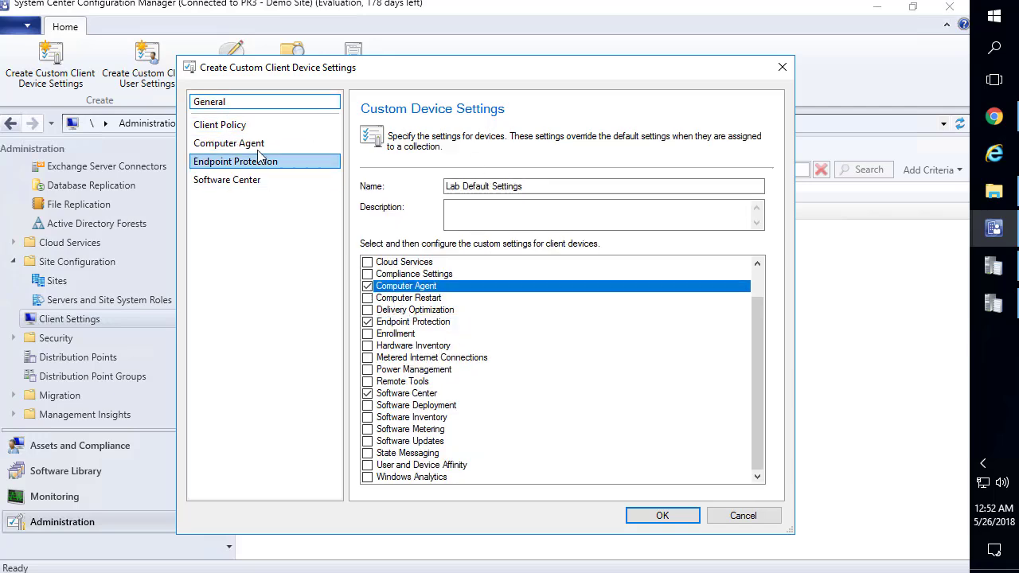
left_click(231, 143)
left_click(549, 467)
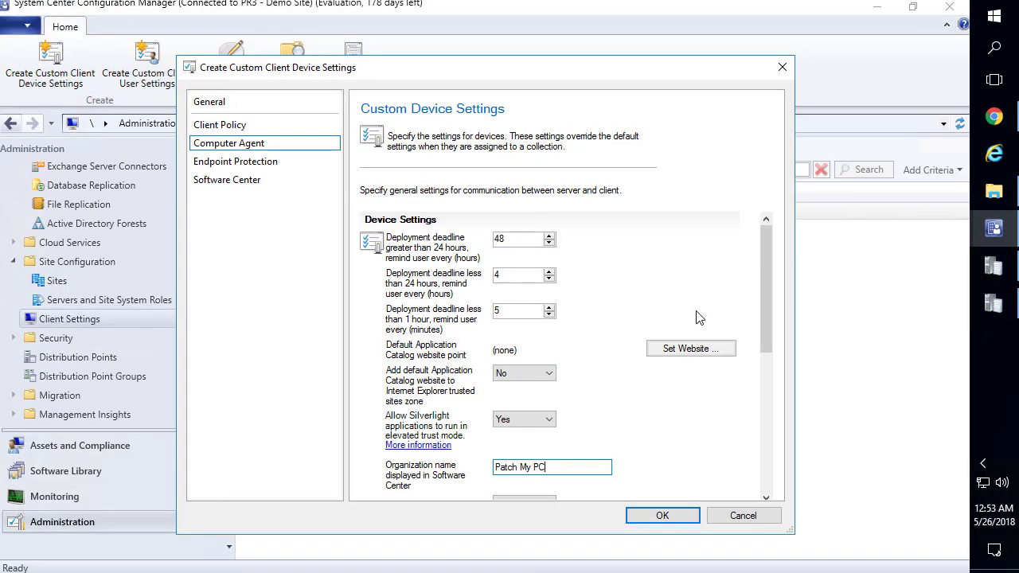
left_click_drag(766, 295, 758, 387)
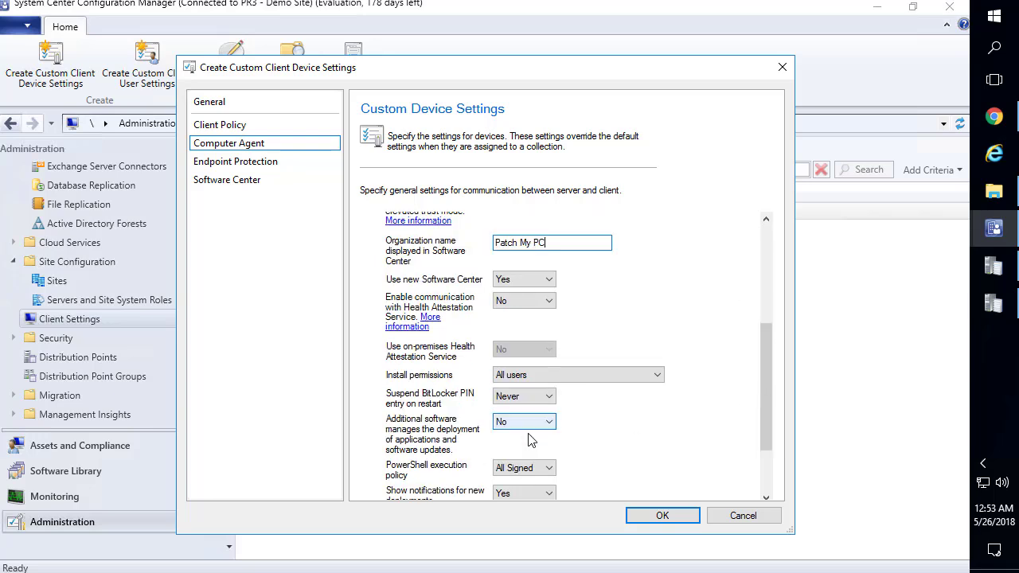
left_click(642, 517)
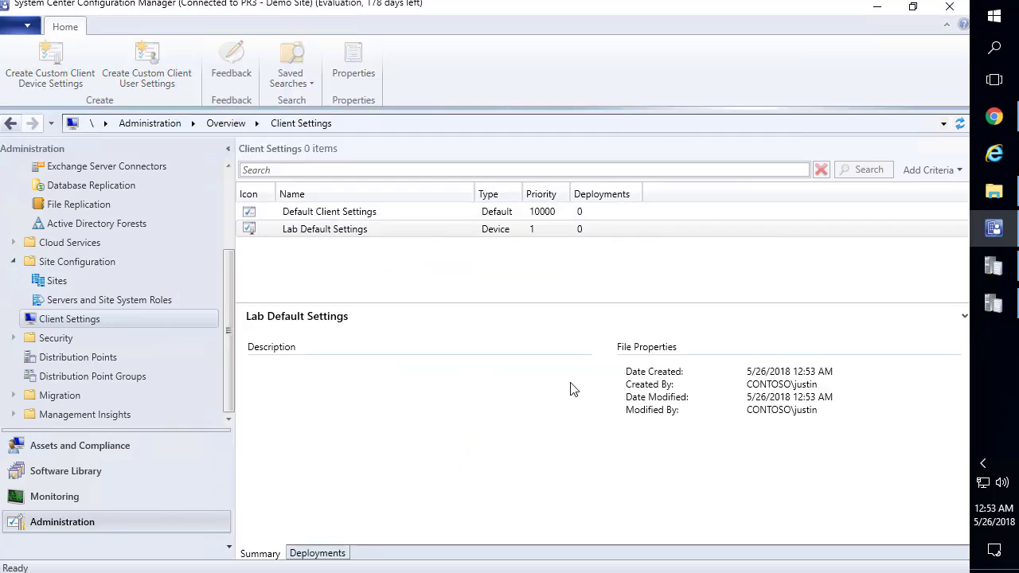
Target a Lab Default Settings deployment at the All Desktop and Server Clients collection
left_click(357, 231)
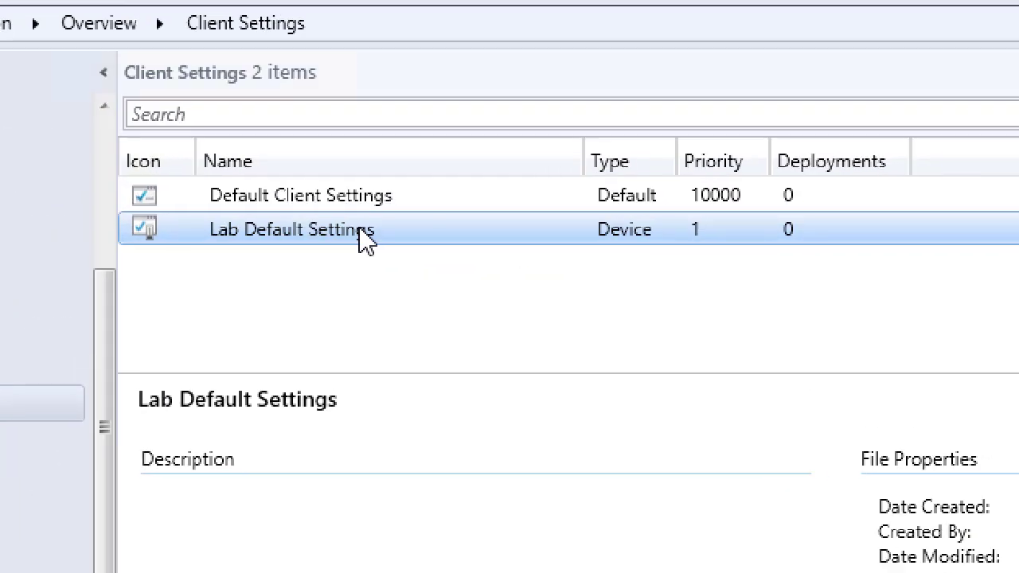
right_click(360, 231)
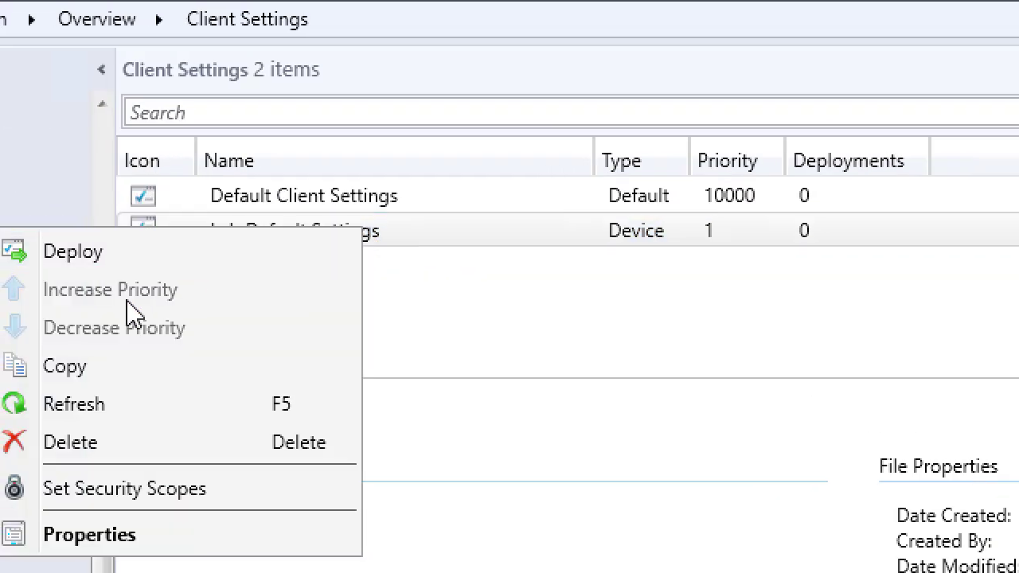
left_click(147, 250)
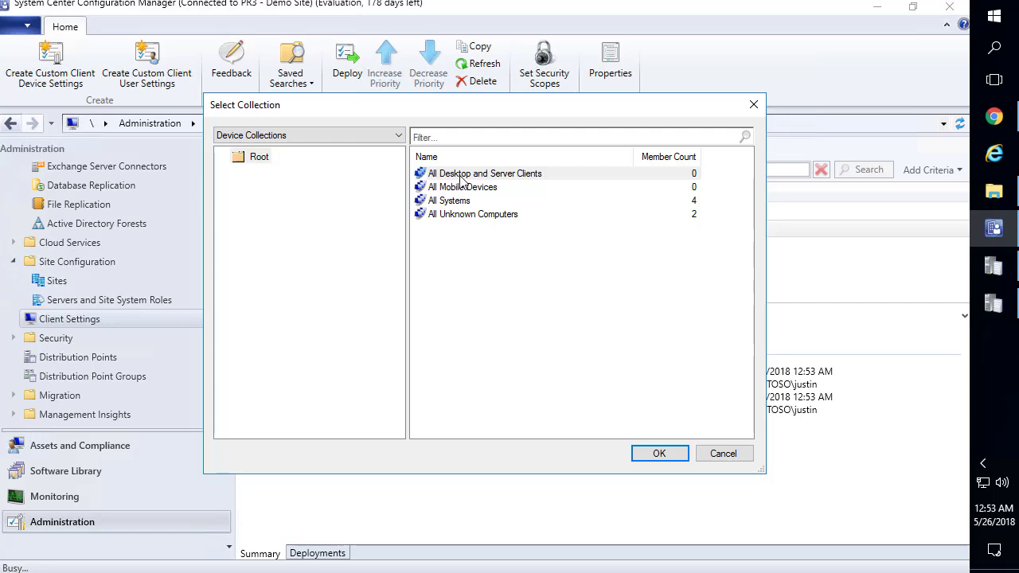
left_click(570, 133)
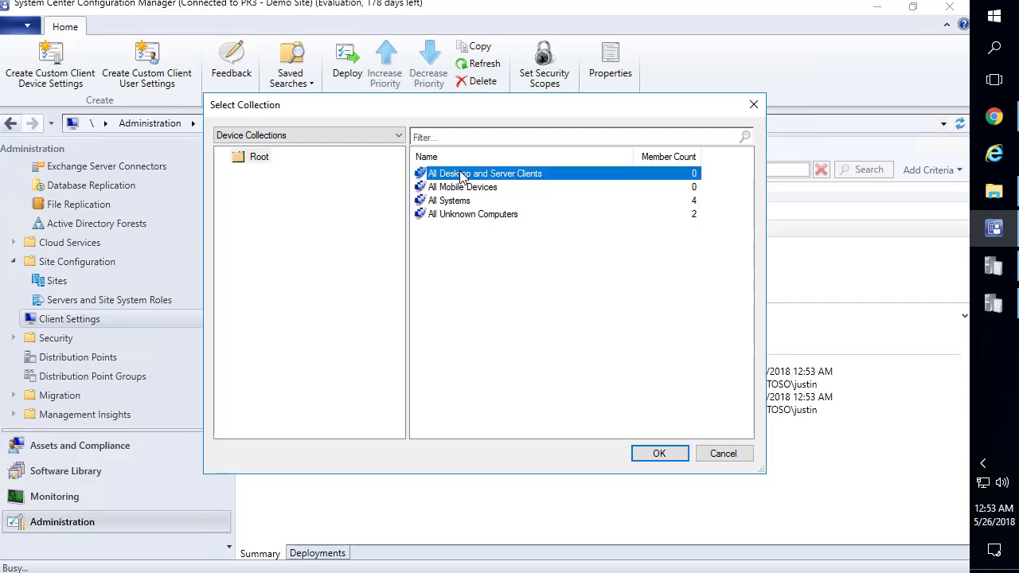
left_click(661, 454)
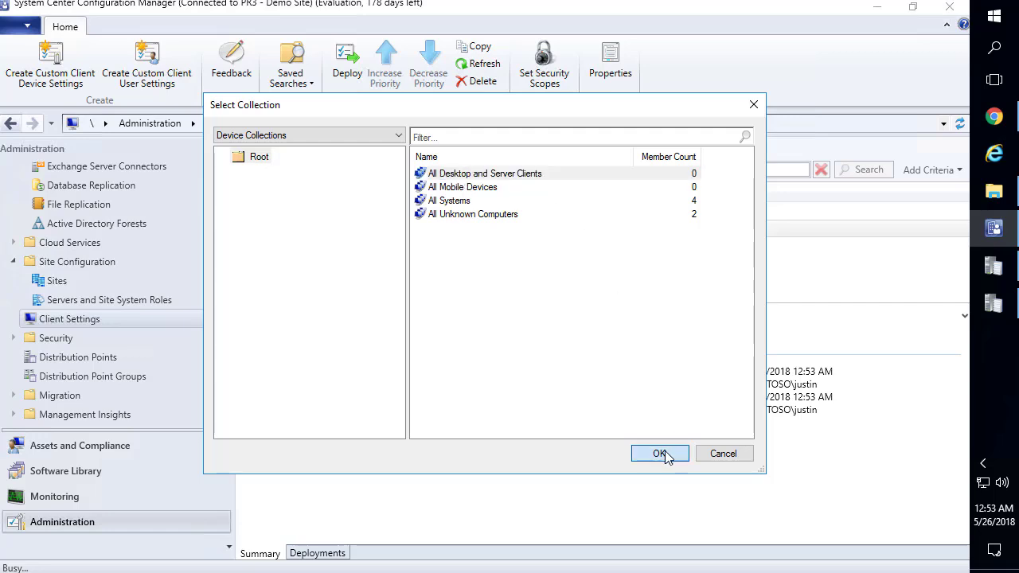
left_click(660, 454)
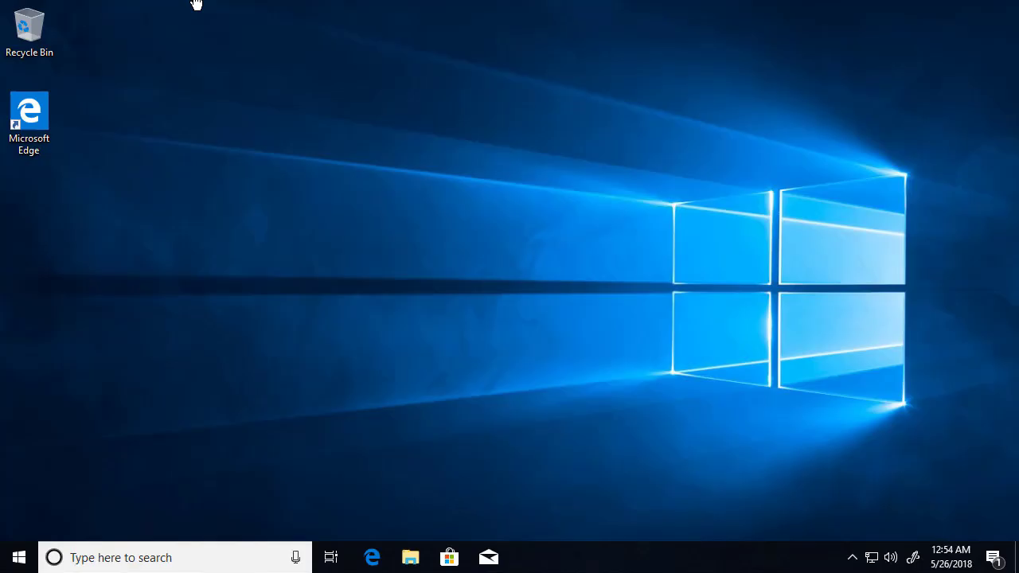
Open Local Users and Groups and confirm the client push account is in Administrators
left_click(24, 558)
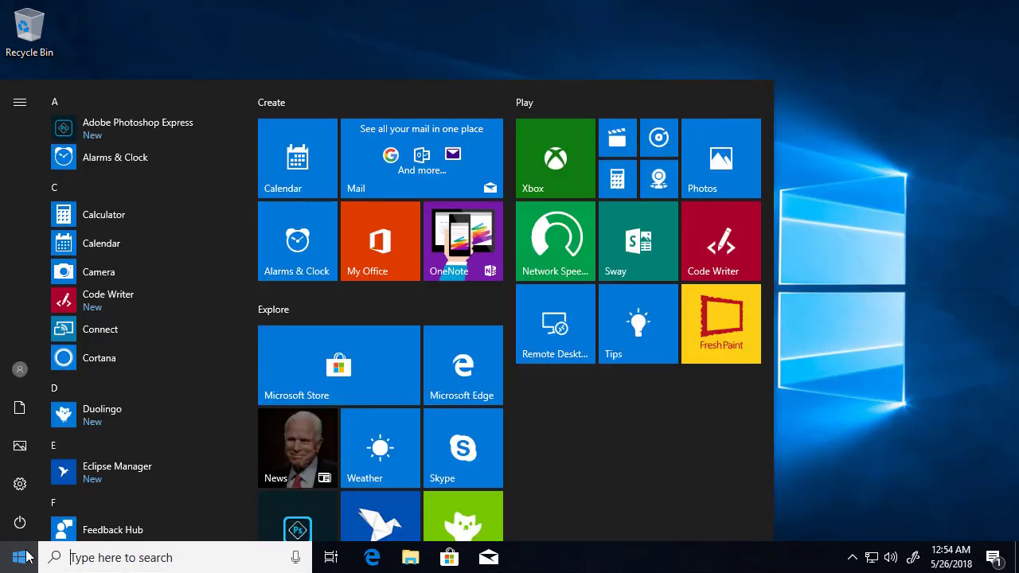
type("local u")
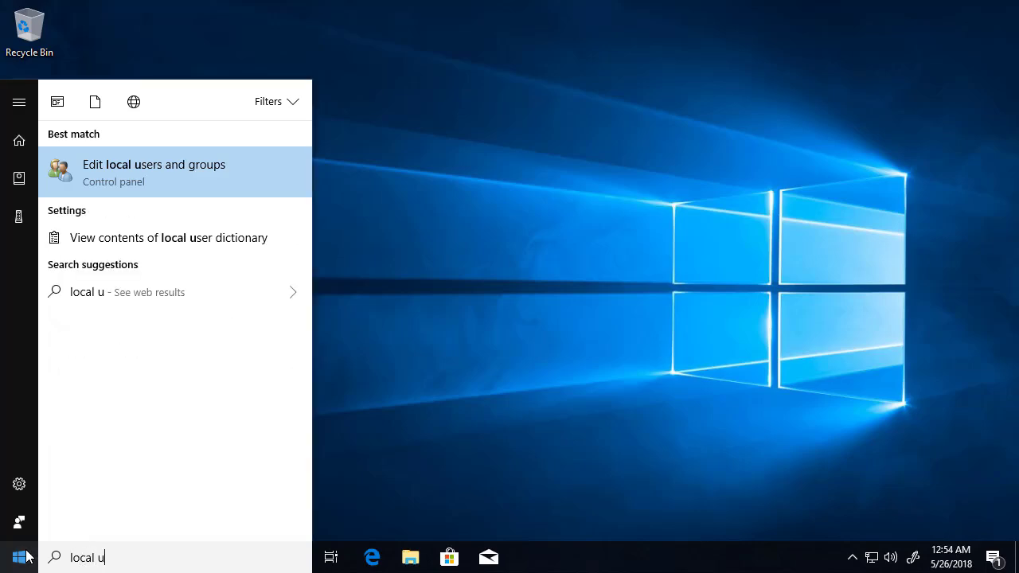
key("Return")
double_click(334, 109)
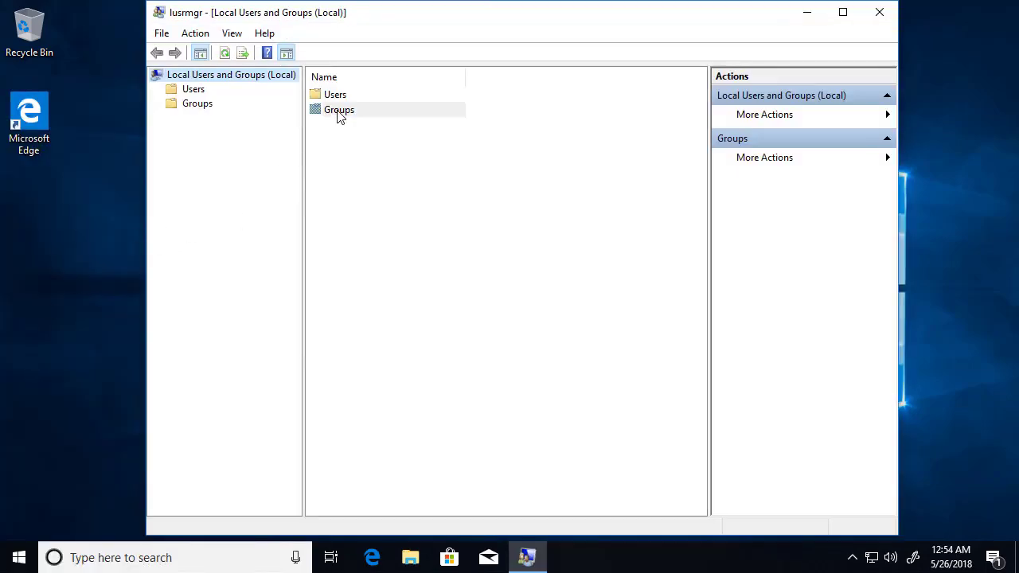
double_click(351, 112)
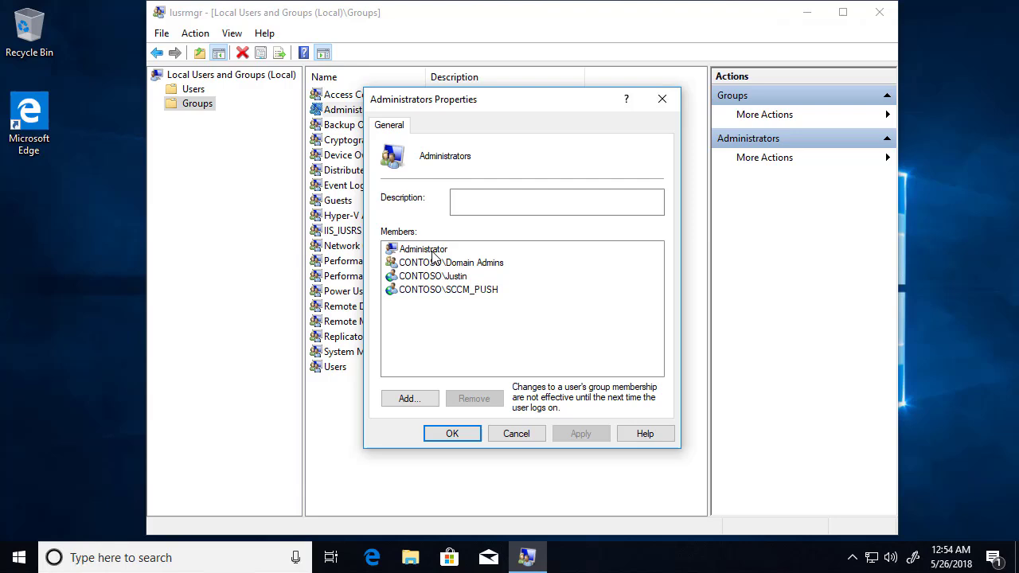
left_click(455, 291)
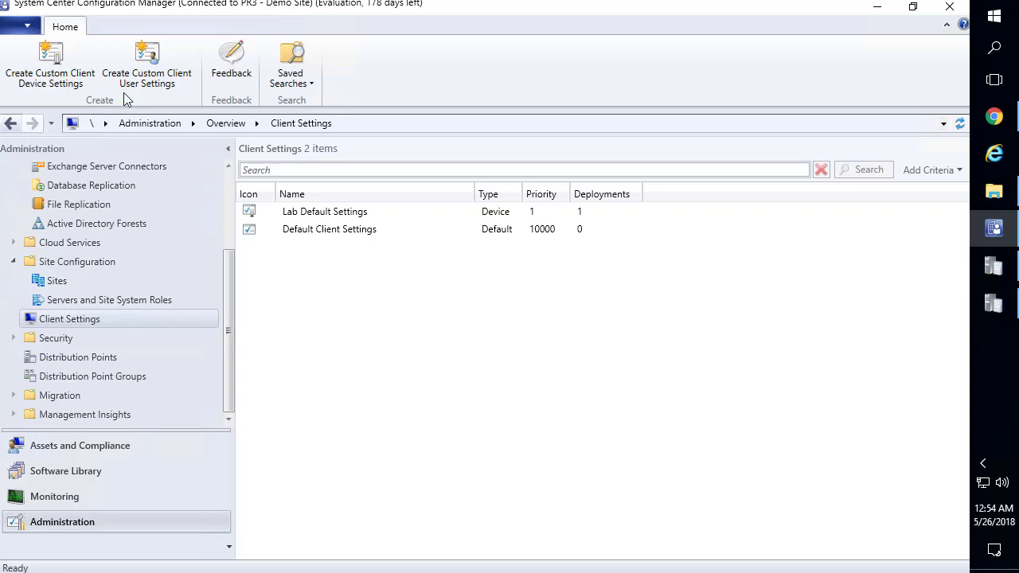
In Assets and Compliance, start the client install wizard on LAB3-W10-X64, then cancel it
left_click(130, 451)
left_click(328, 211)
right_click(325, 212)
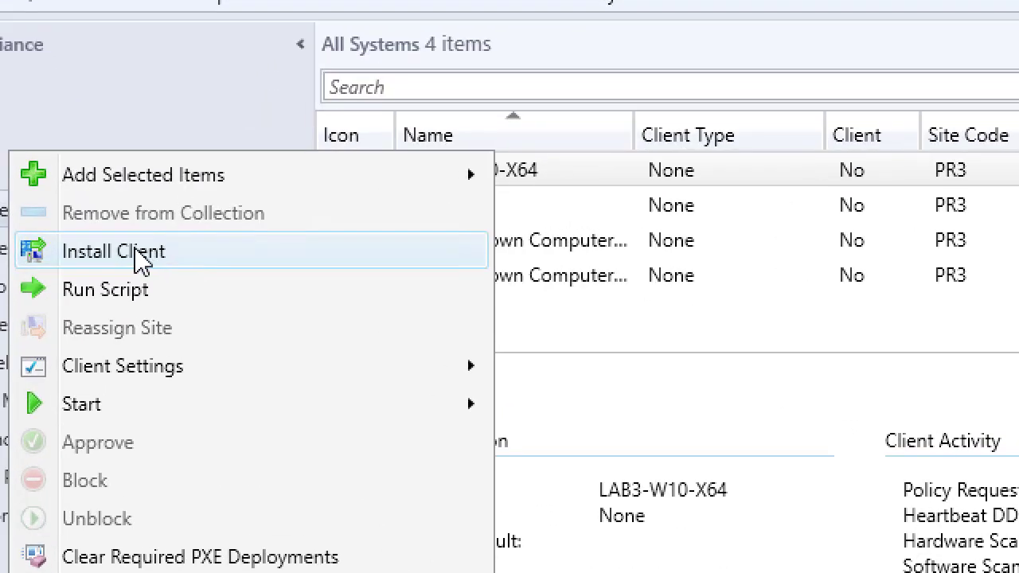
left_click(142, 259)
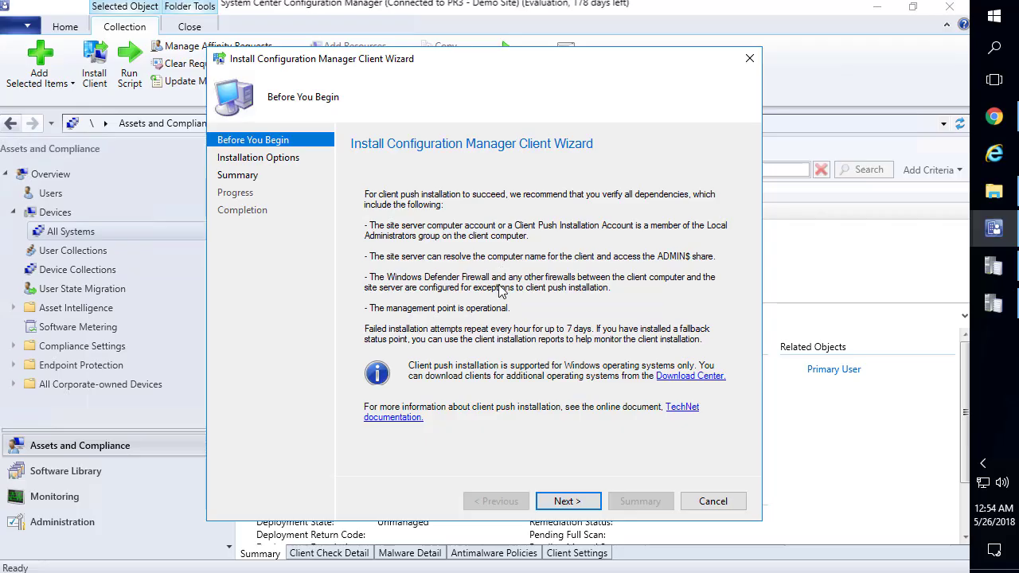
left_click(714, 501)
left_click(514, 355)
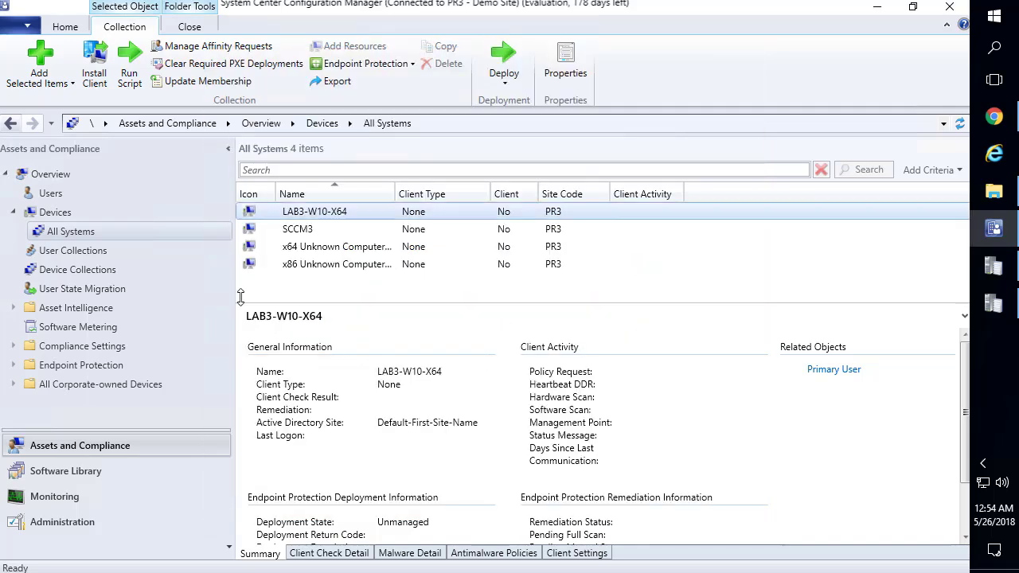
Browse Device Collections to the All Systems list and bring up LAB3-W10-X64's actions
left_click(89, 270)
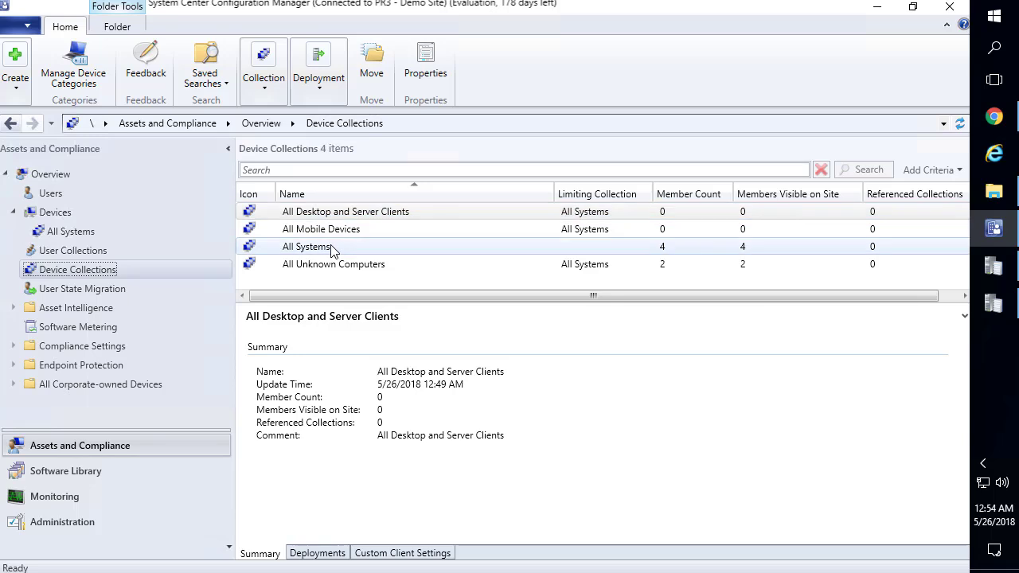
right_click(314, 247)
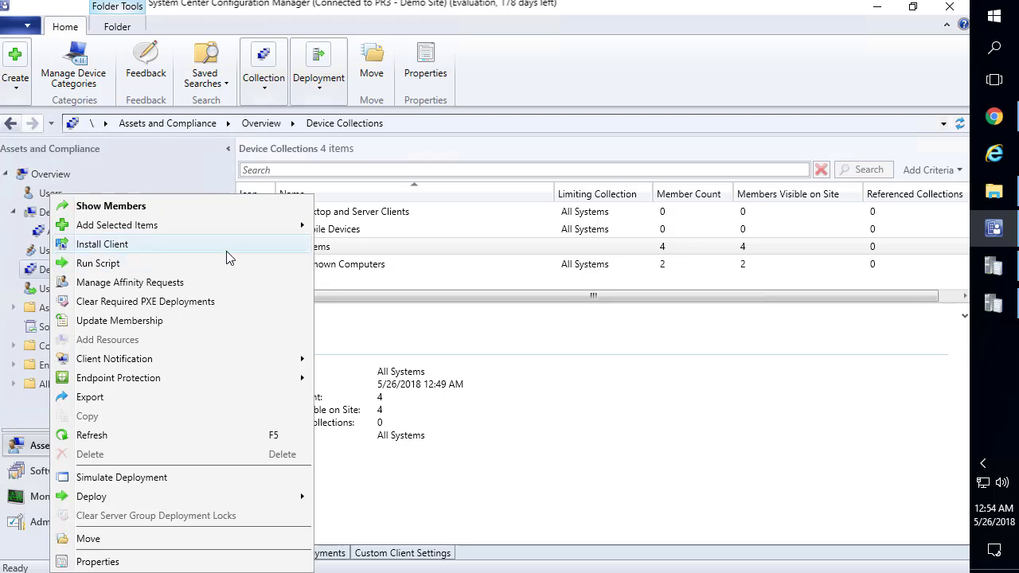
left_click(357, 251)
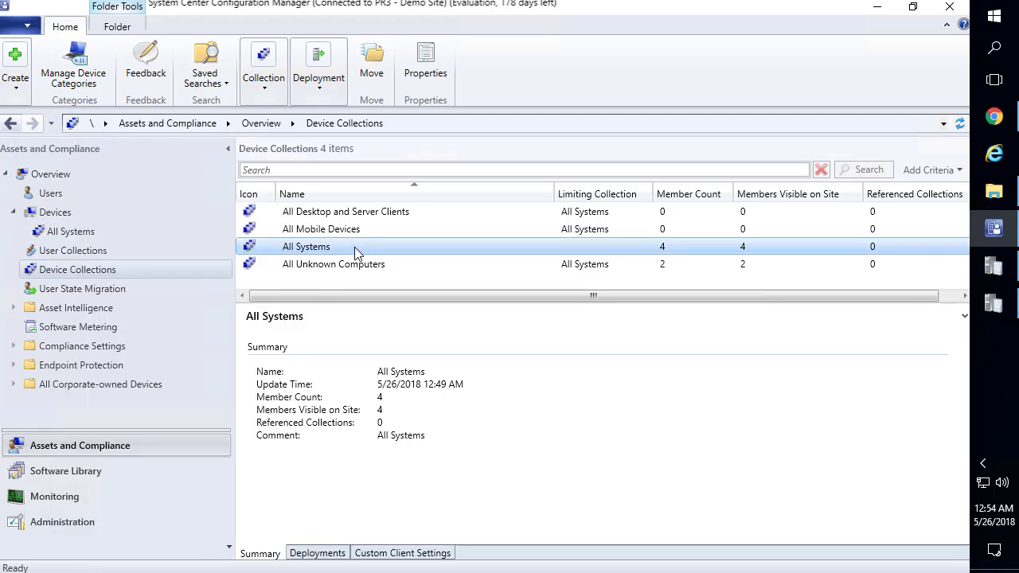
left_click(63, 232)
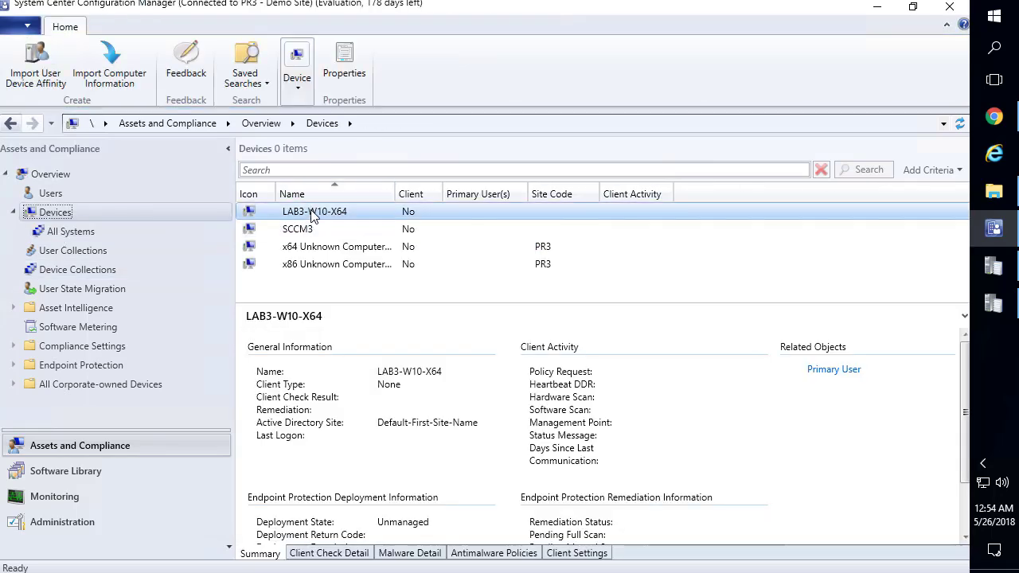
right_click(310, 212)
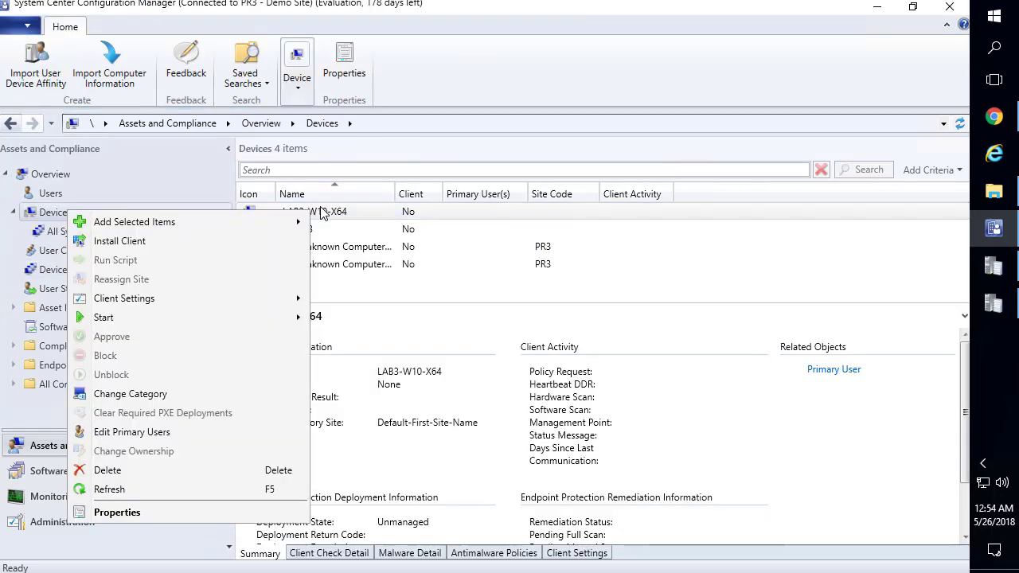
Push the client to LAB3-W10-X64 from the specified PR3 site and finish the wizard
left_click(120, 241)
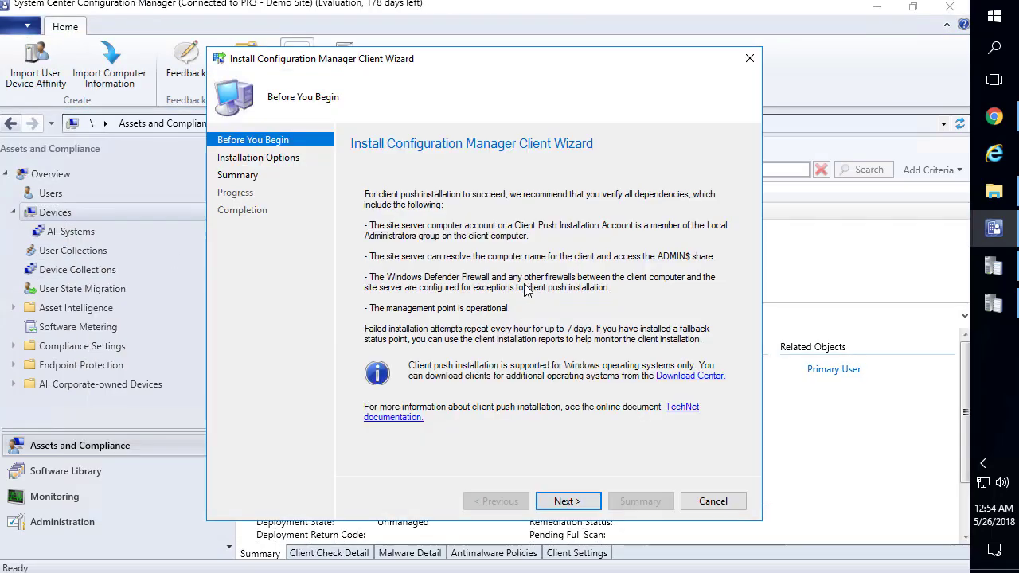
key("Return")
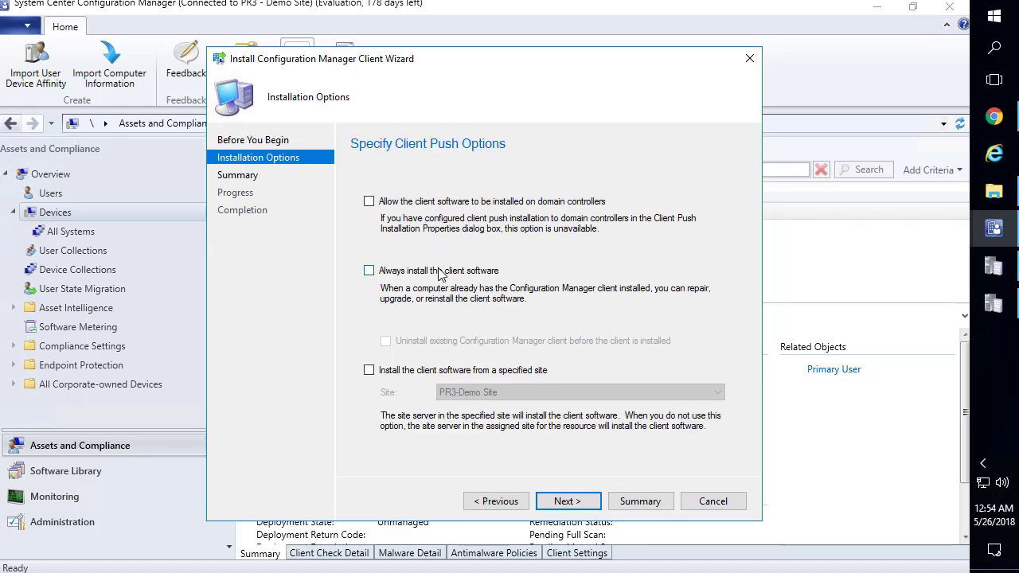
left_click(388, 372)
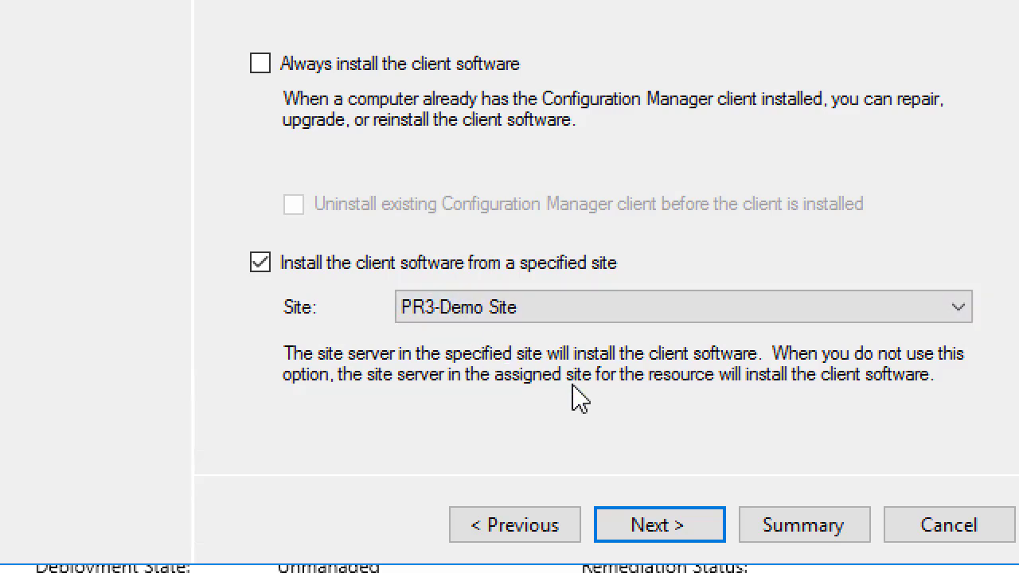
left_click(678, 473)
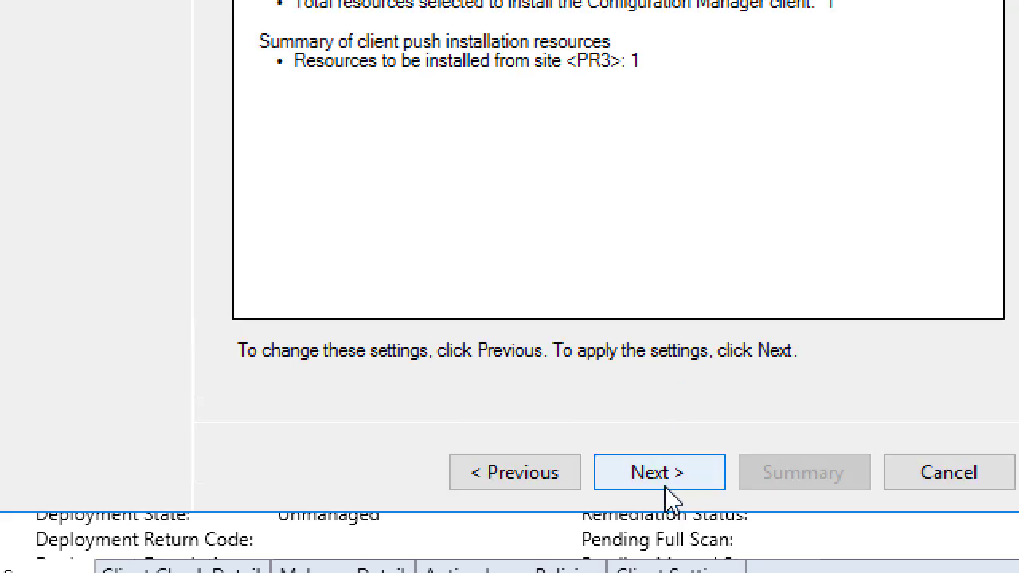
left_click(669, 477)
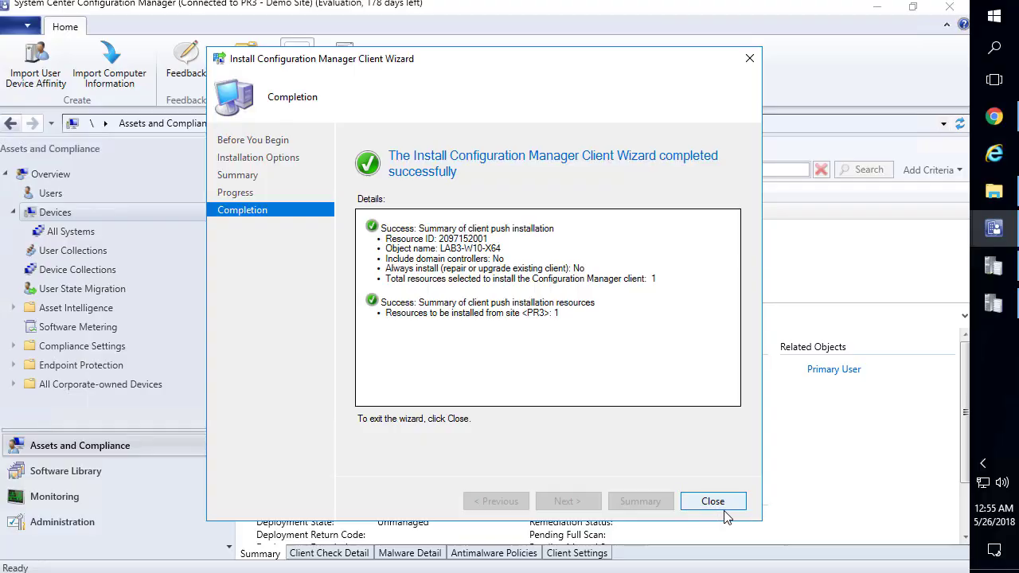
left_click(728, 508)
Open ccm.log maximized and inspect the admin share, IPC and client file copy entries
left_click(878, 9)
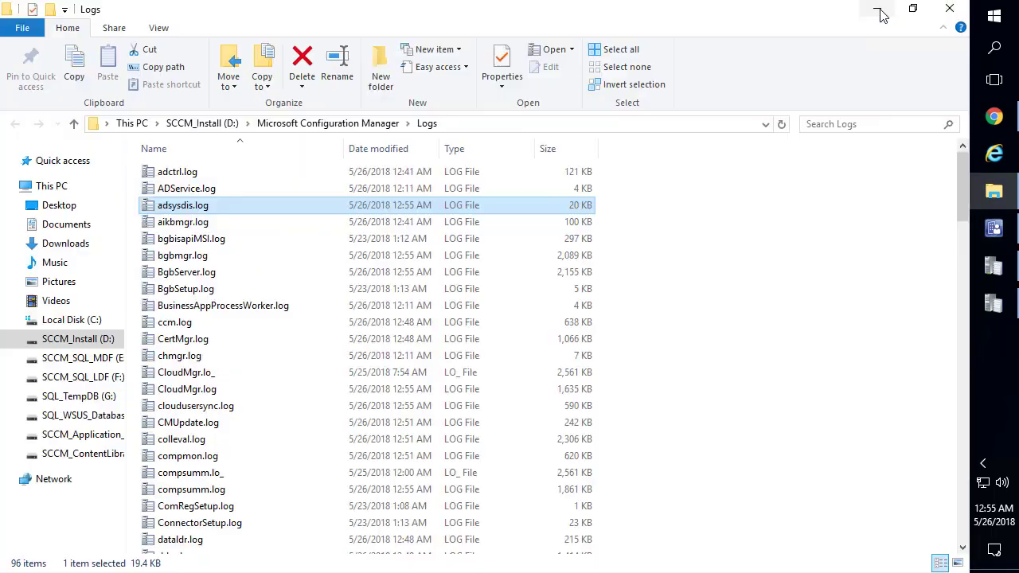
double_click(187, 327)
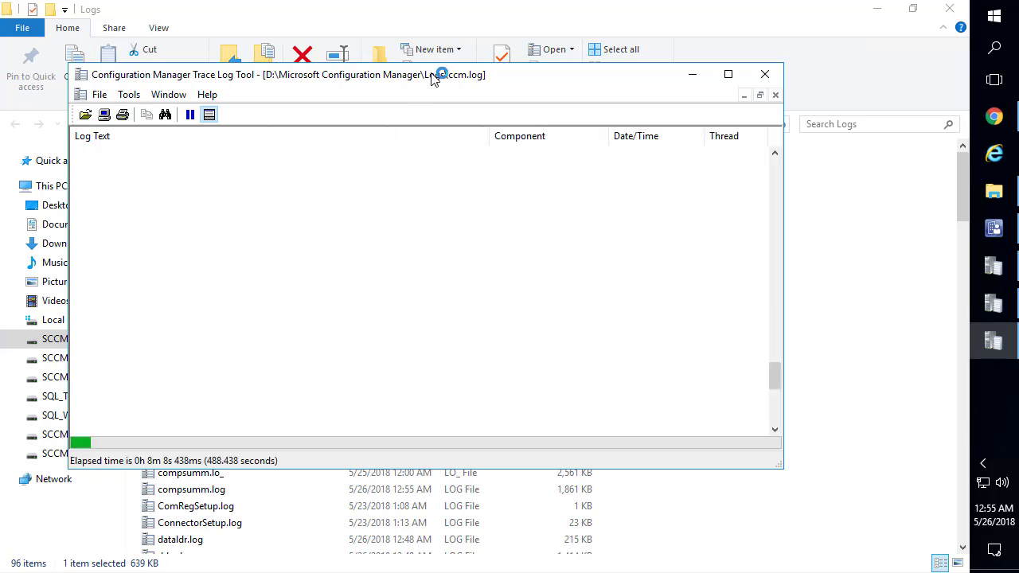
double_click(500, 77)
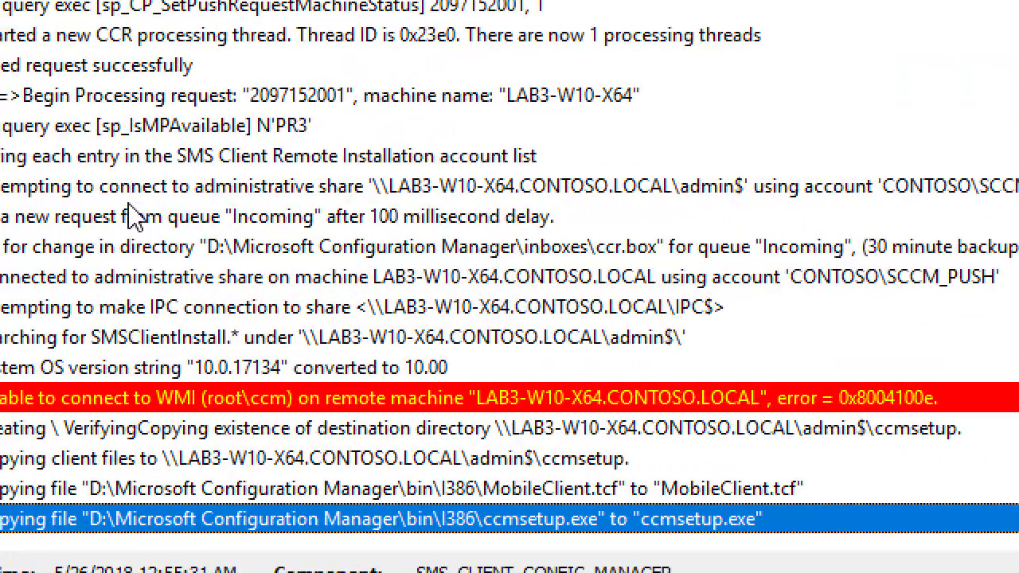
left_click(194, 191)
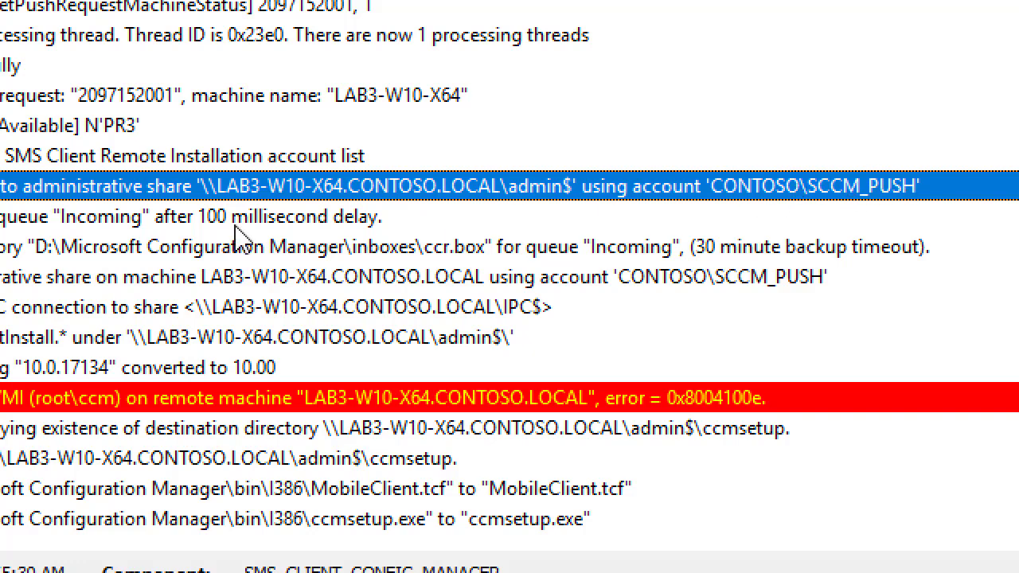
left_click(524, 309)
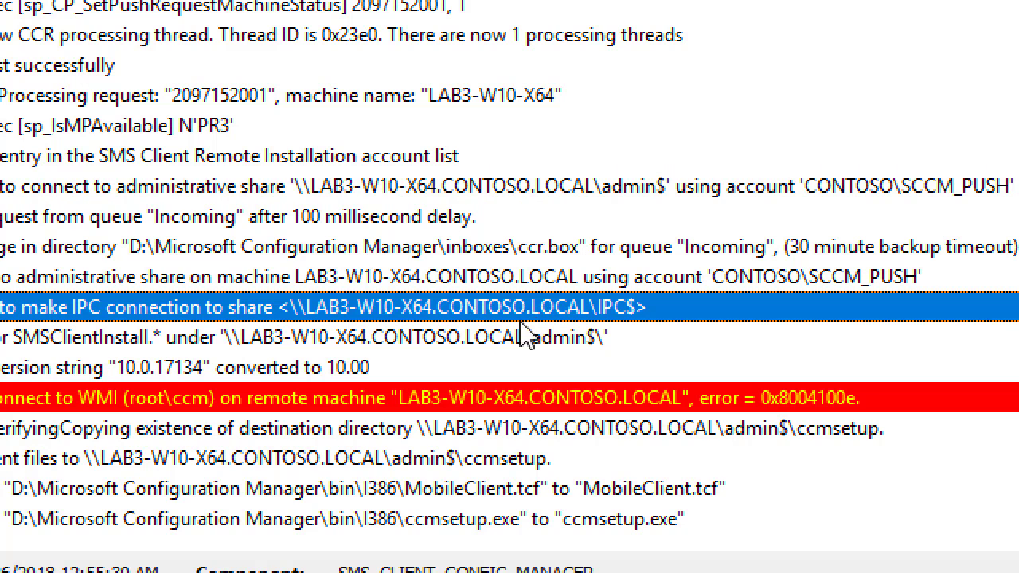
left_click(513, 461)
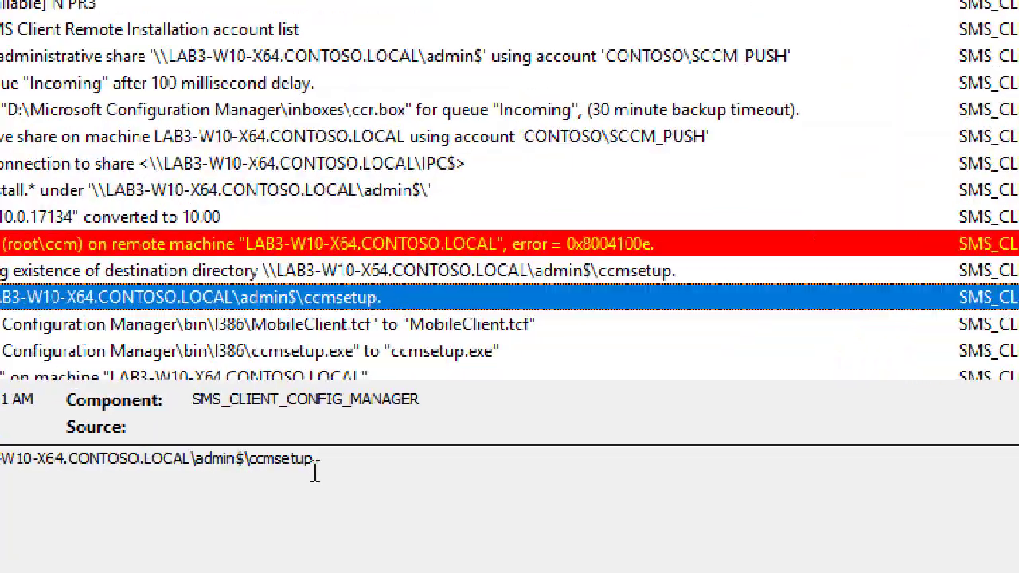
left_click_drag(312, 470, 156, 466)
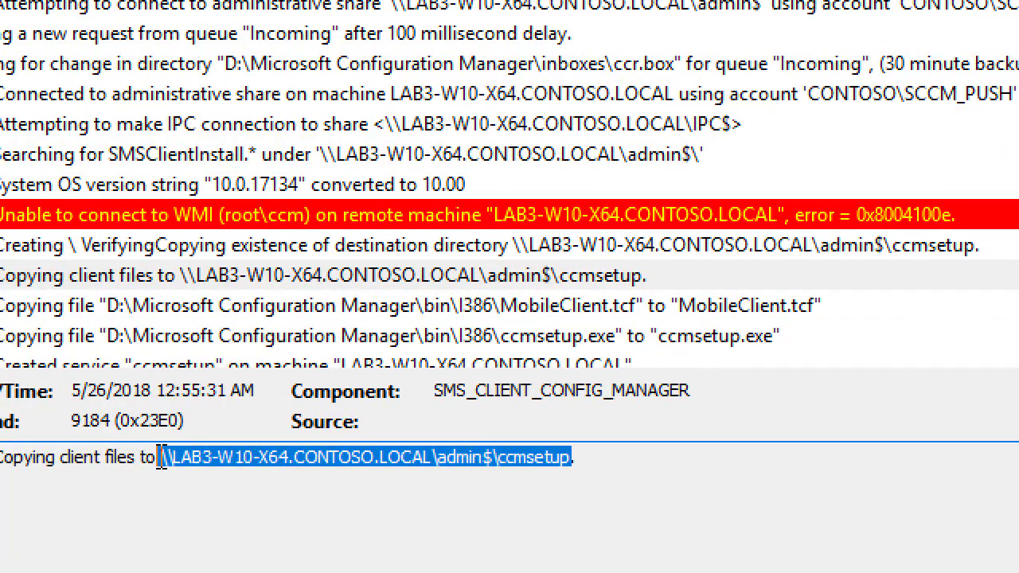
left_click(484, 461)
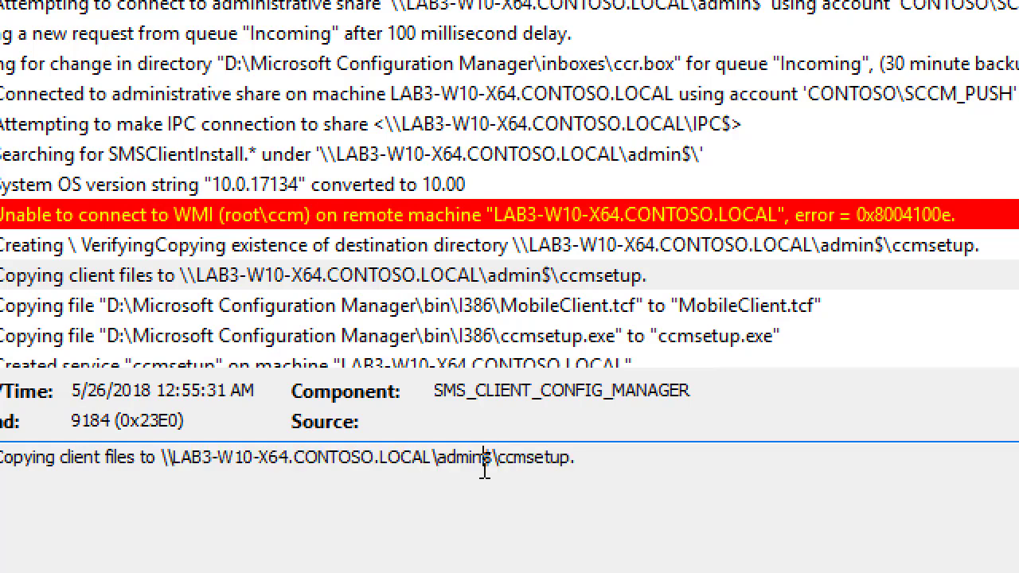
left_click_drag(495, 452, 434, 451)
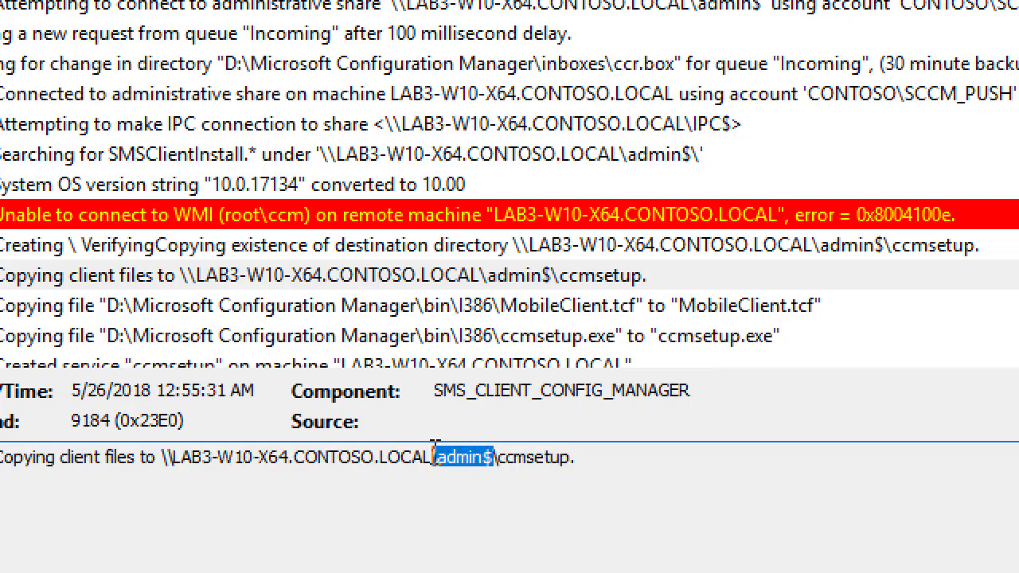
left_click(525, 469)
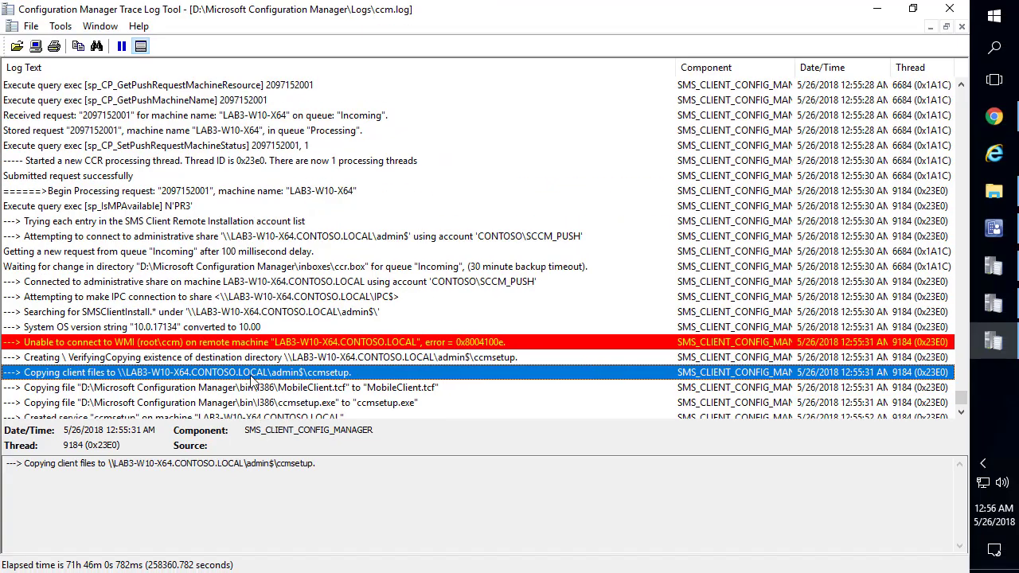
Review the ccmsetup copy, service creation and WMI error entries, selecting LAB3-W10-X64's admin$ path
scroll(253, 382, "down", 2)
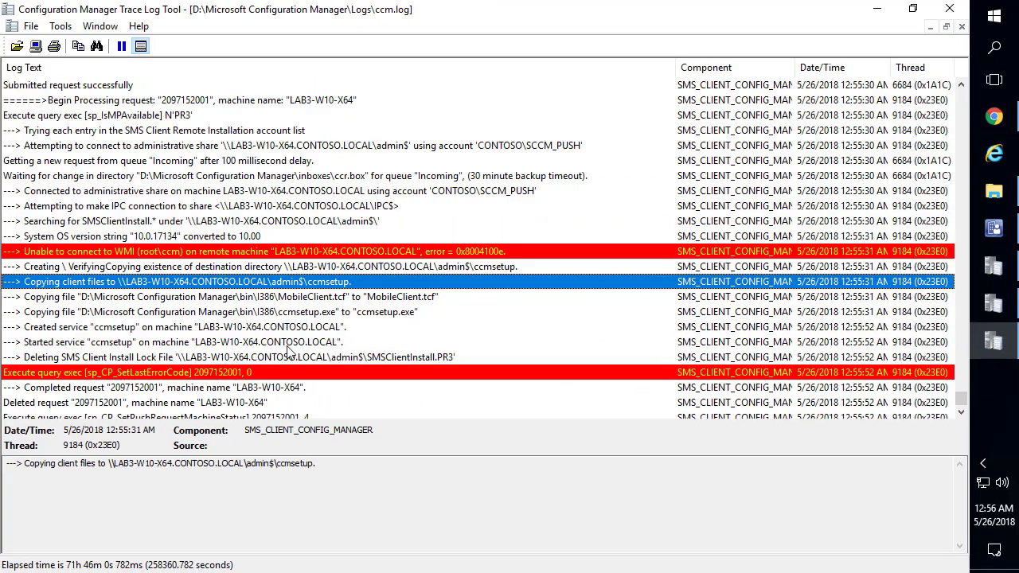
left_click(311, 313)
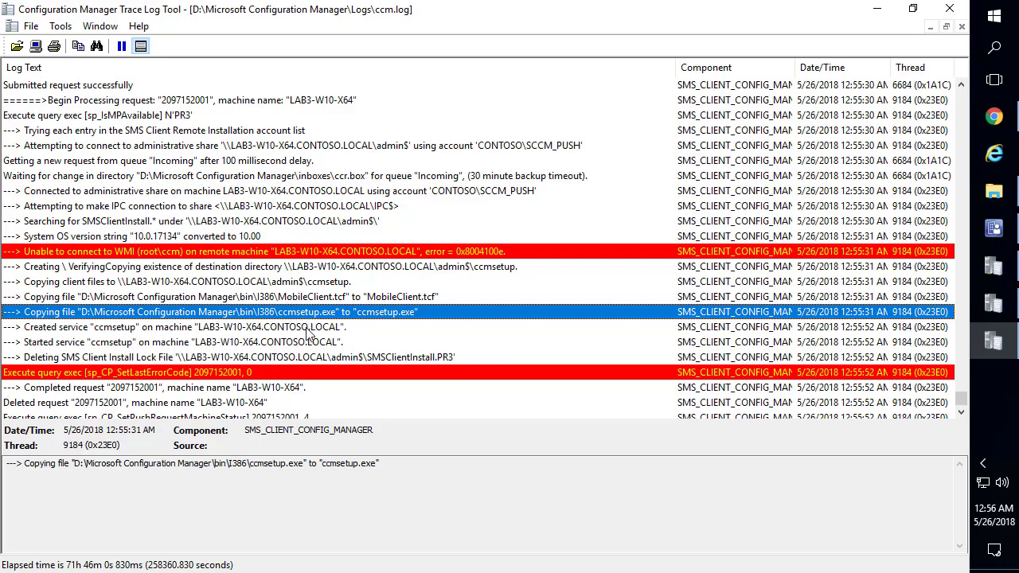
left_click(308, 358)
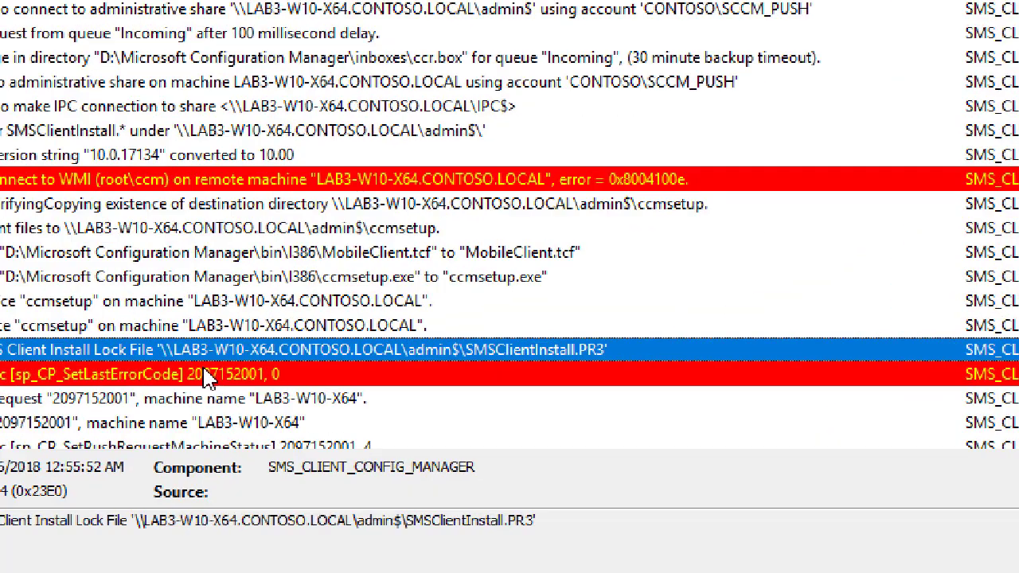
scroll(127, 362, "down", 1)
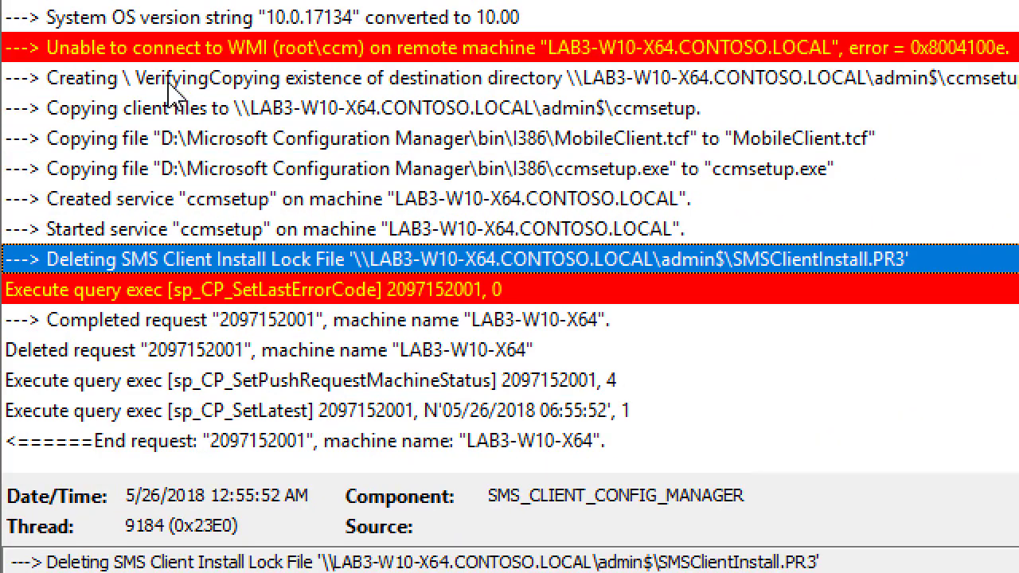
left_click(232, 205)
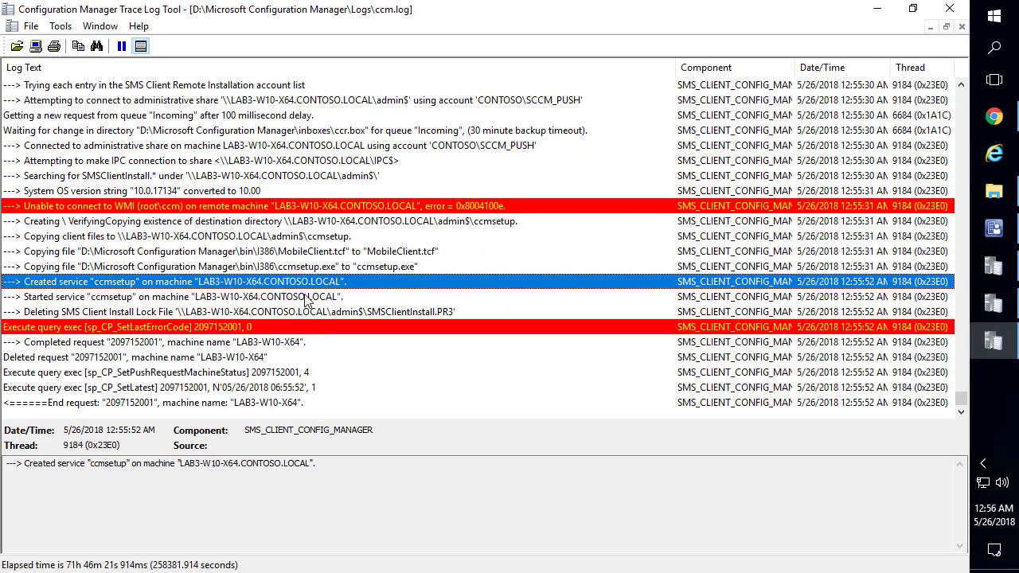
left_click(345, 209)
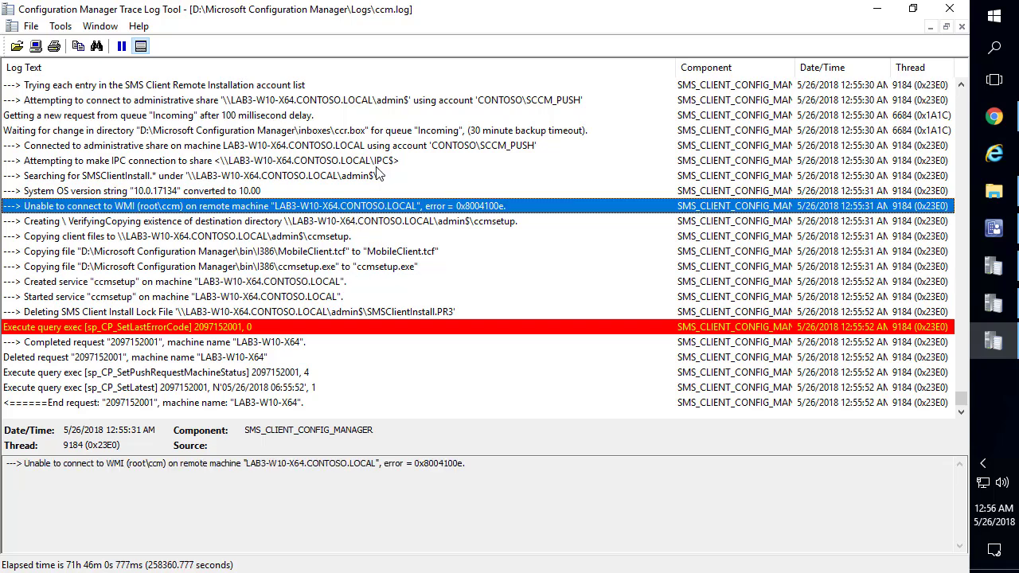
left_click(379, 175)
left_click(342, 465)
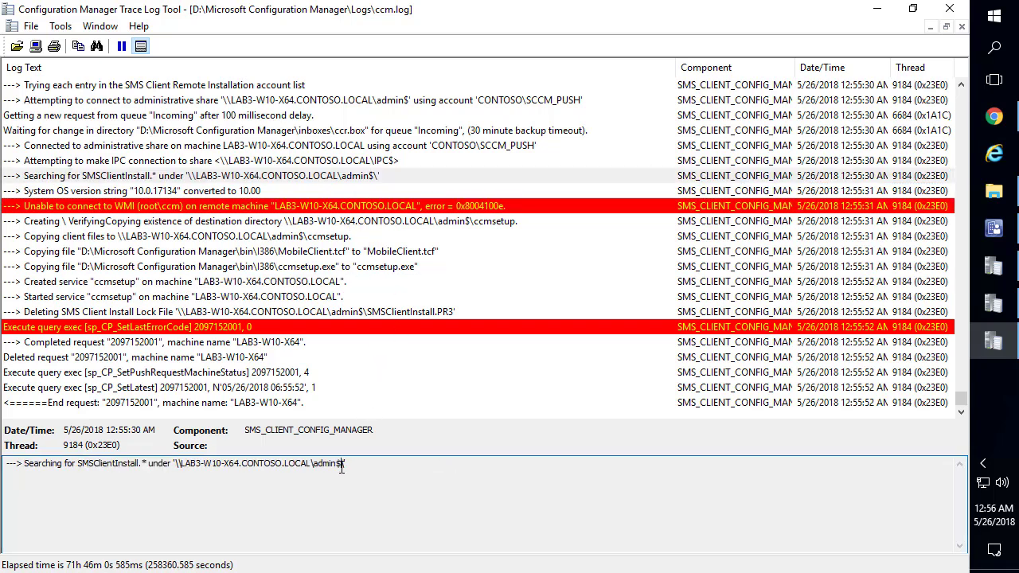
left_click_drag(276, 463, 206, 468)
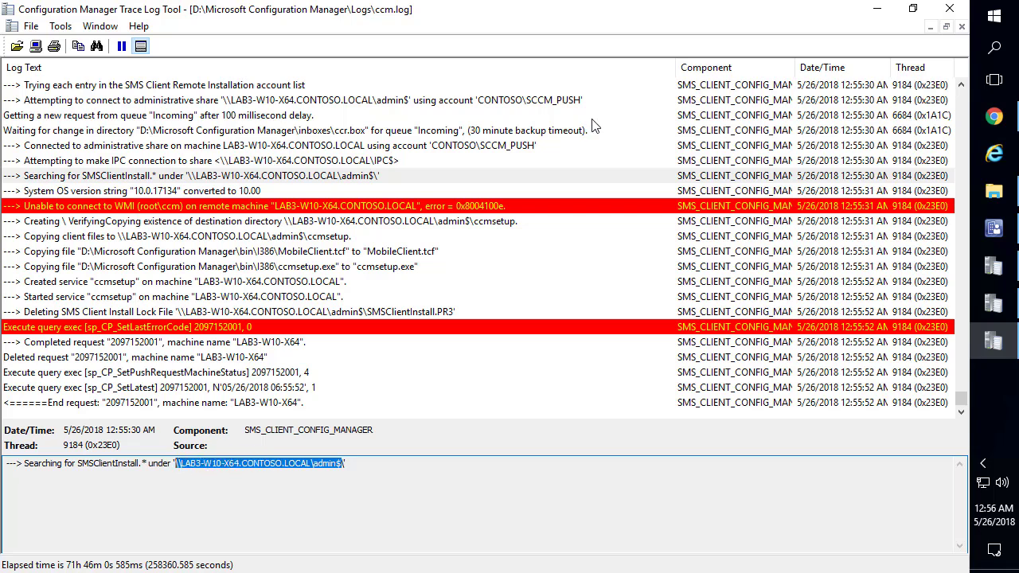
left_click(994, 191)
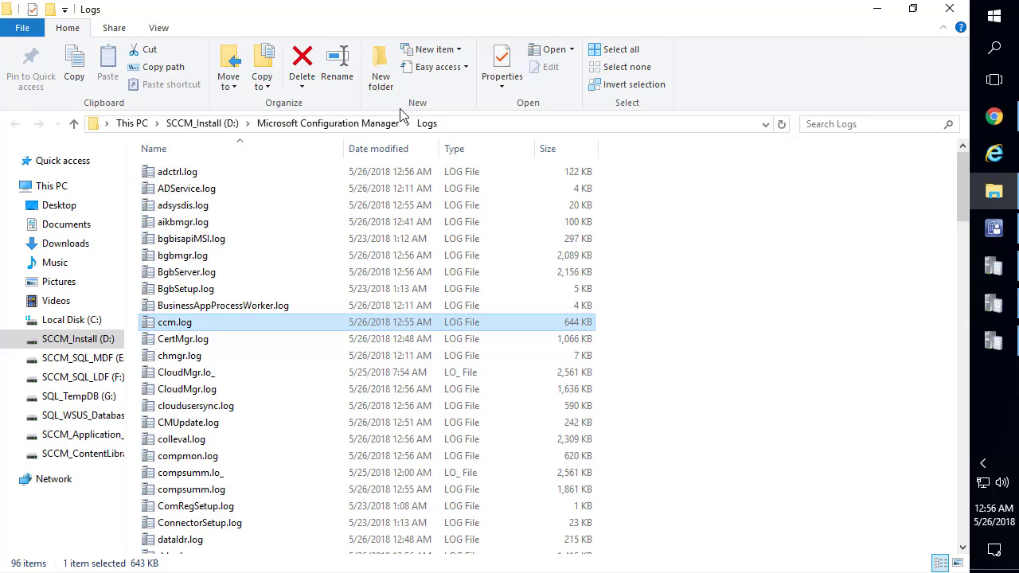
Browse to LAB3-W10-X64's admin$ share and open ccmsetup\Logs\ccmsetup.log maximized
left_click(473, 131)
type("\\\\LAB3-W10-X64.CONTOSO.LOCAL\\admin$")
key("Return")
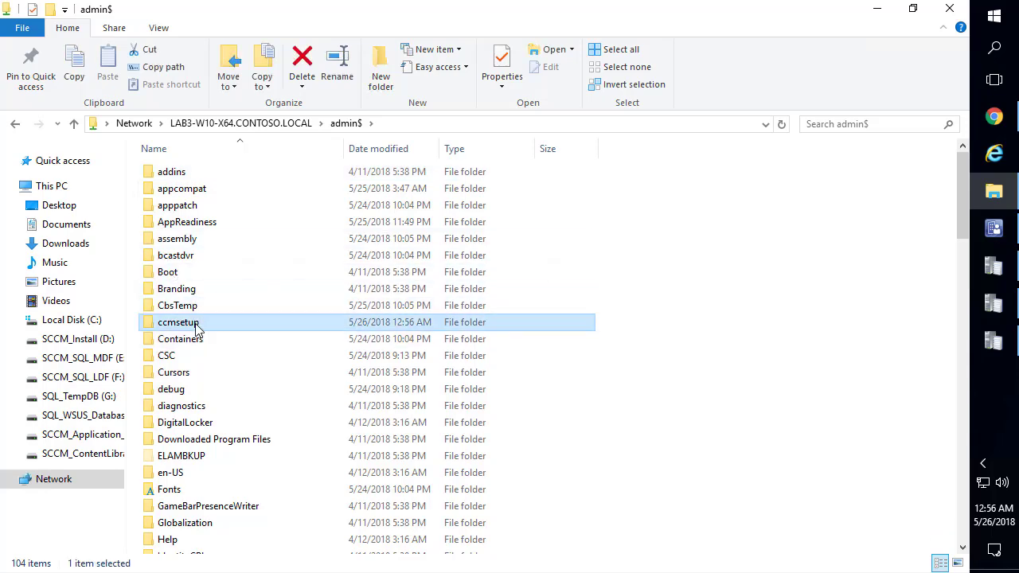
double_click(180, 323)
double_click(190, 209)
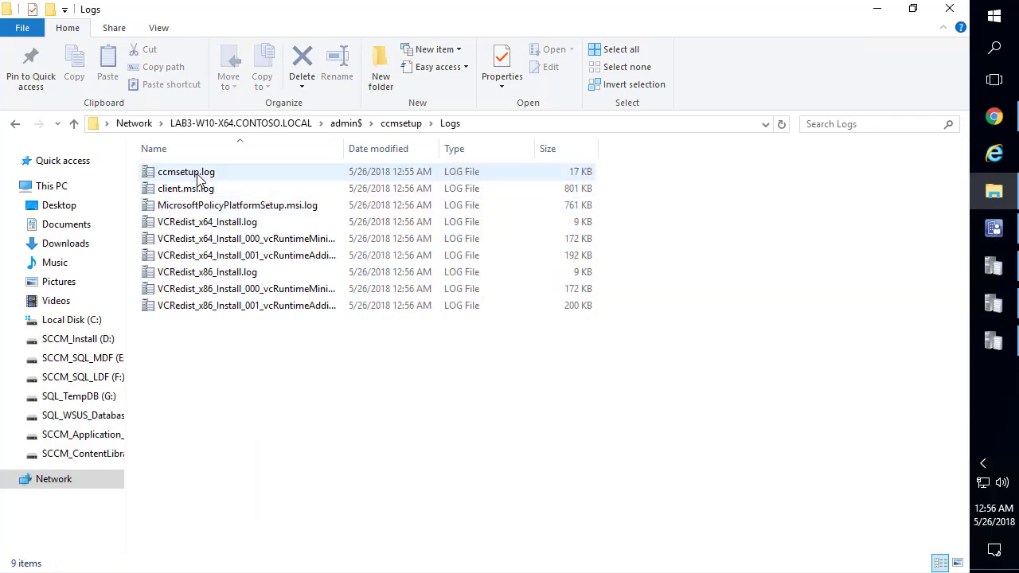
left_click(200, 178)
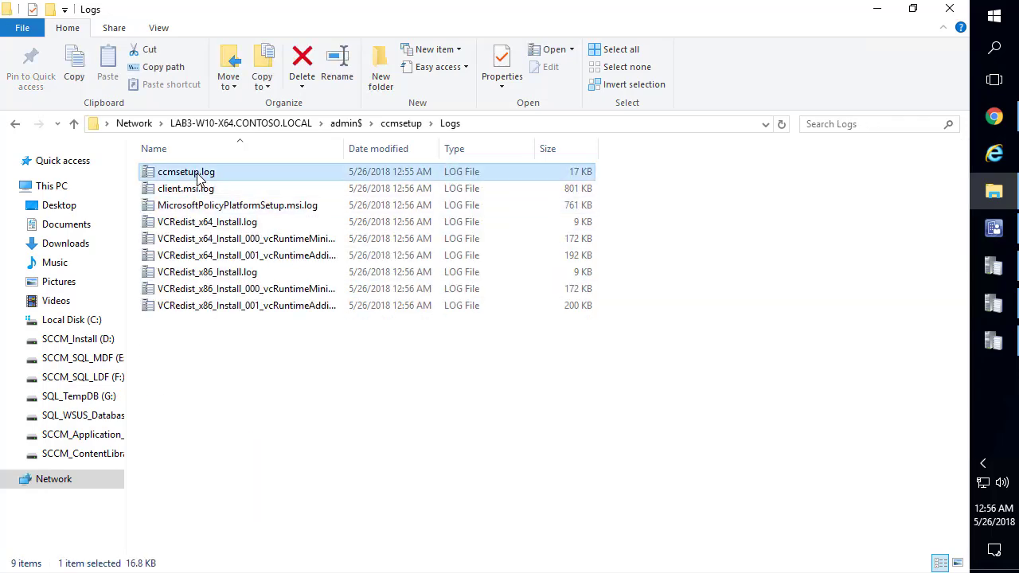
double_click(555, 96)
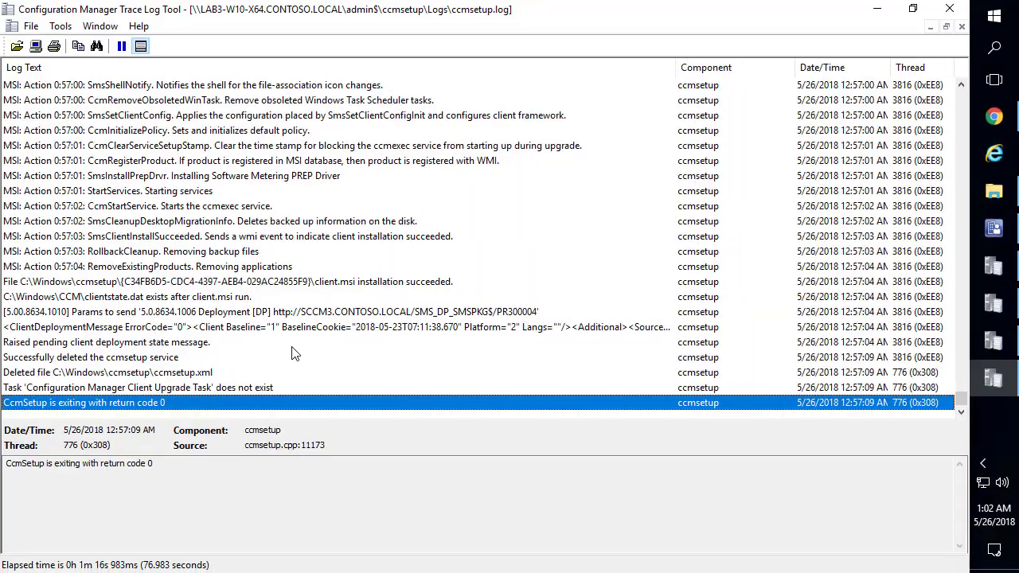
Review WCM.log's WSUS category sync entries through WSUS_CONFIG_SUCCESS, then return to the console
left_click(996, 302)
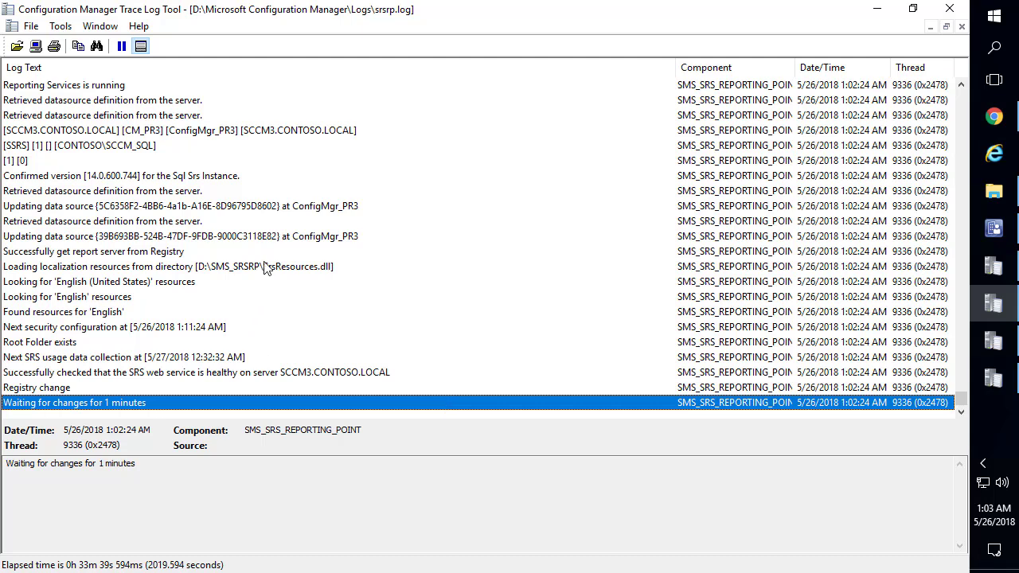
left_click(993, 267)
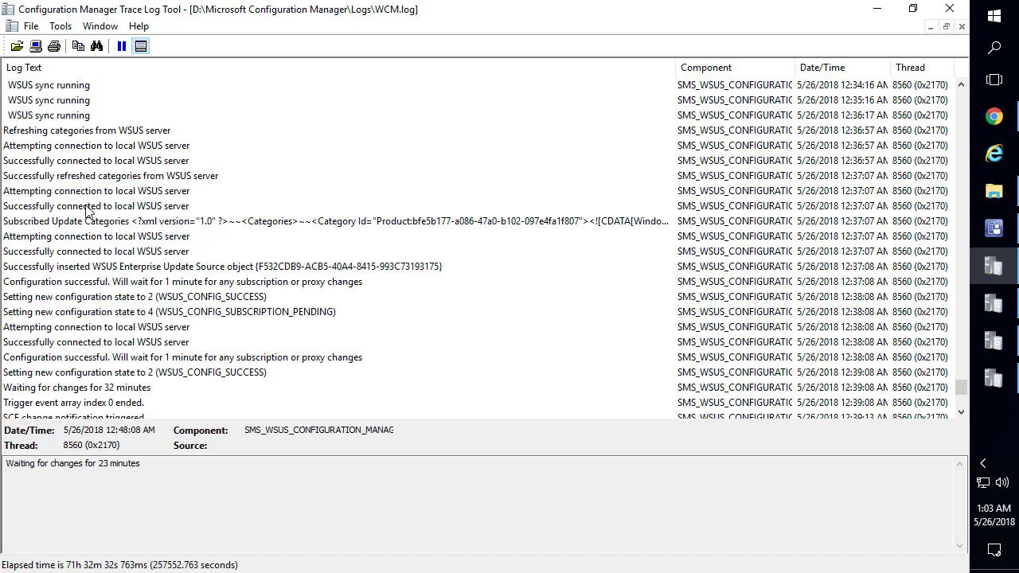
left_click(70, 117)
scroll(71, 119, "up", 3)
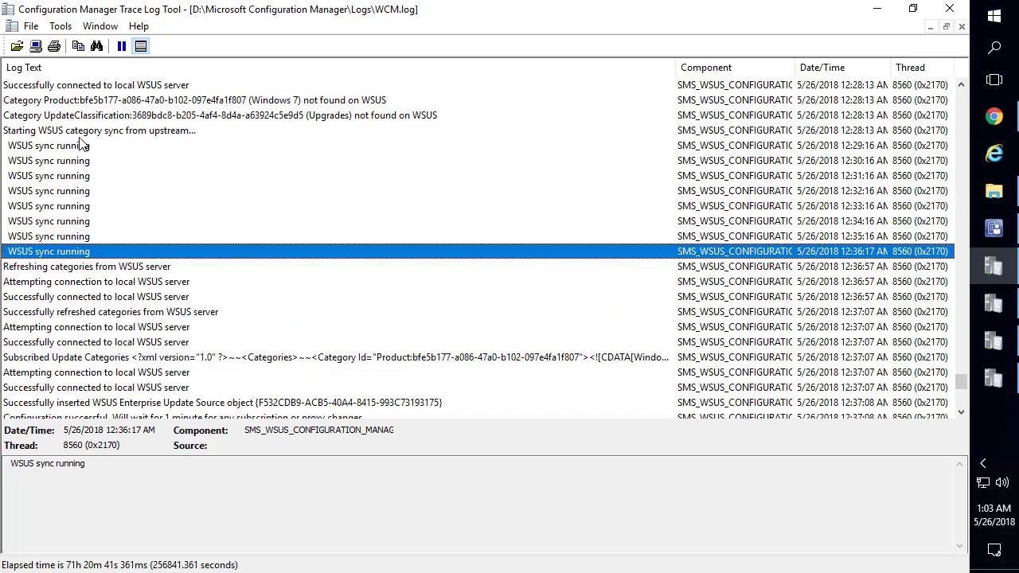
left_click(83, 134)
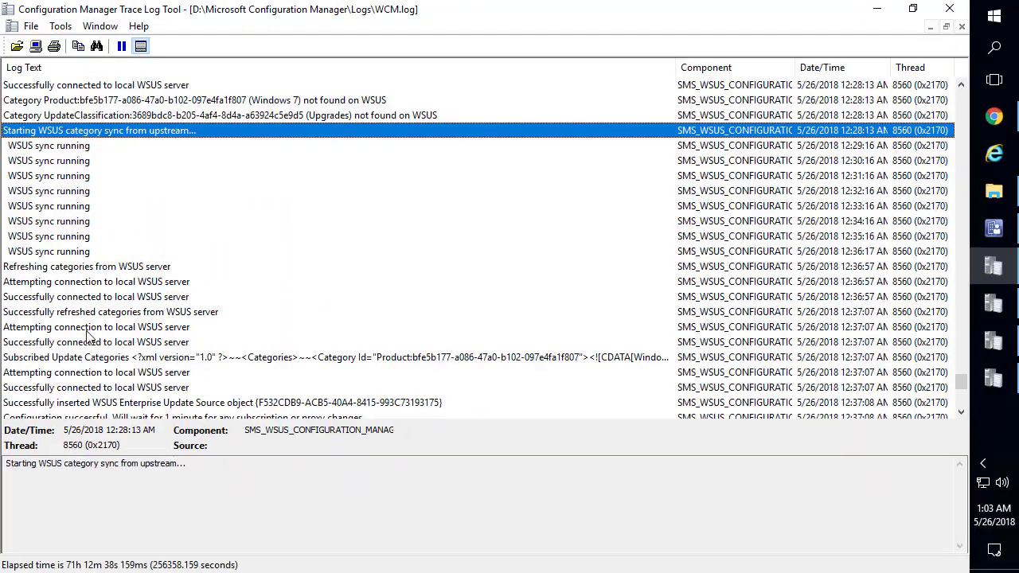
scroll(89, 318, "down", 8)
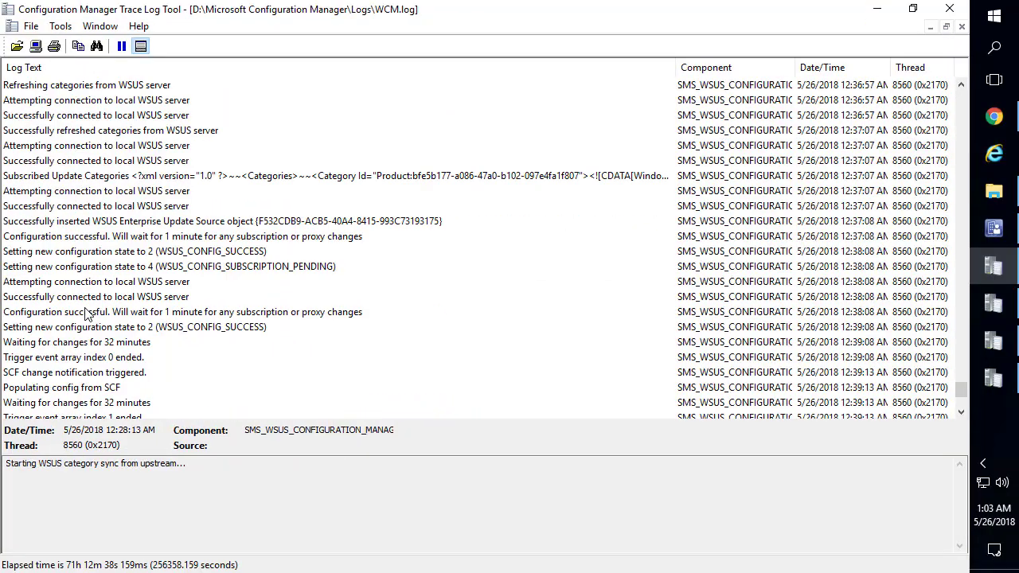
scroll(70, 157, "up", 1)
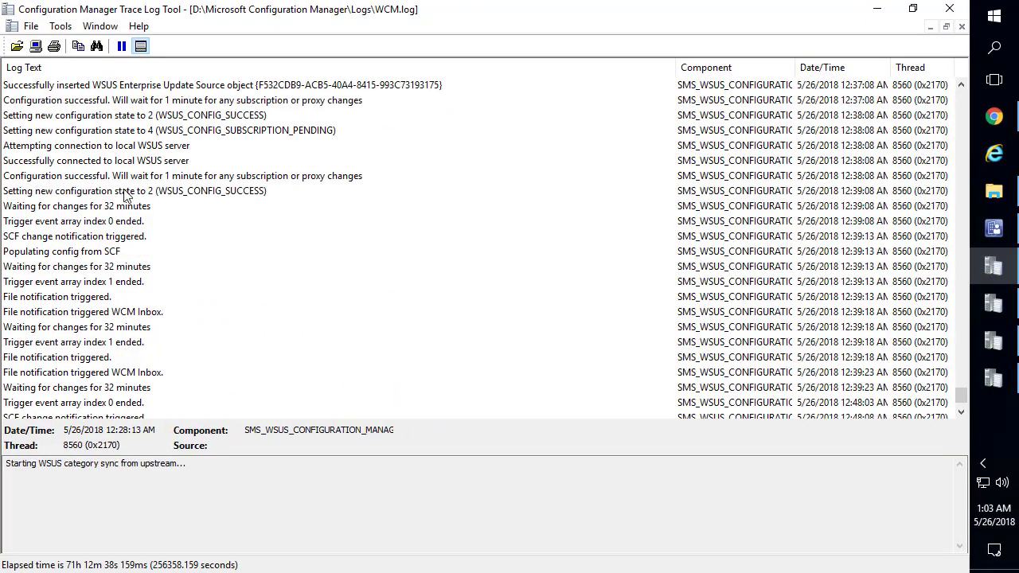
left_click(127, 191)
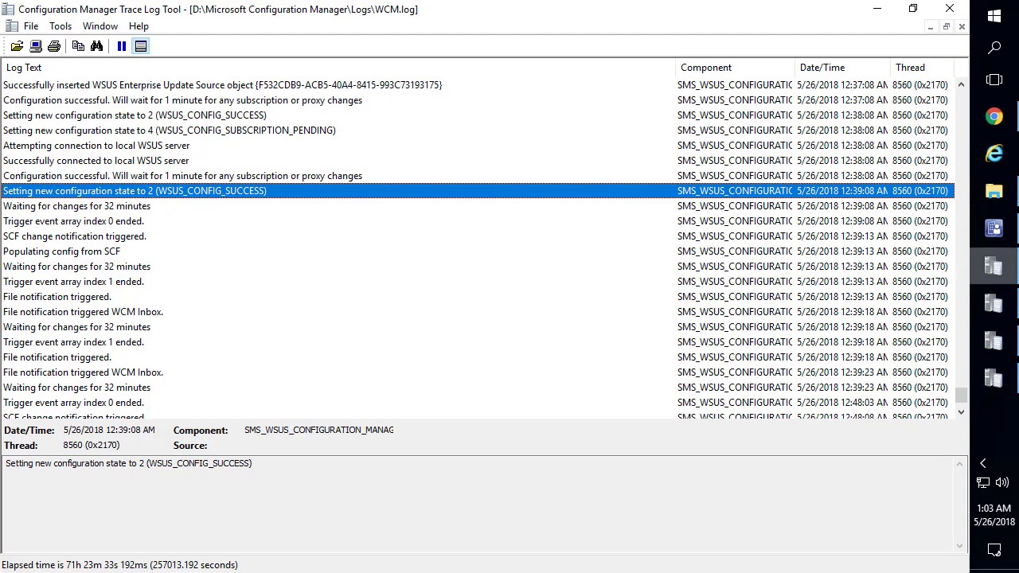
left_click(1011, 230)
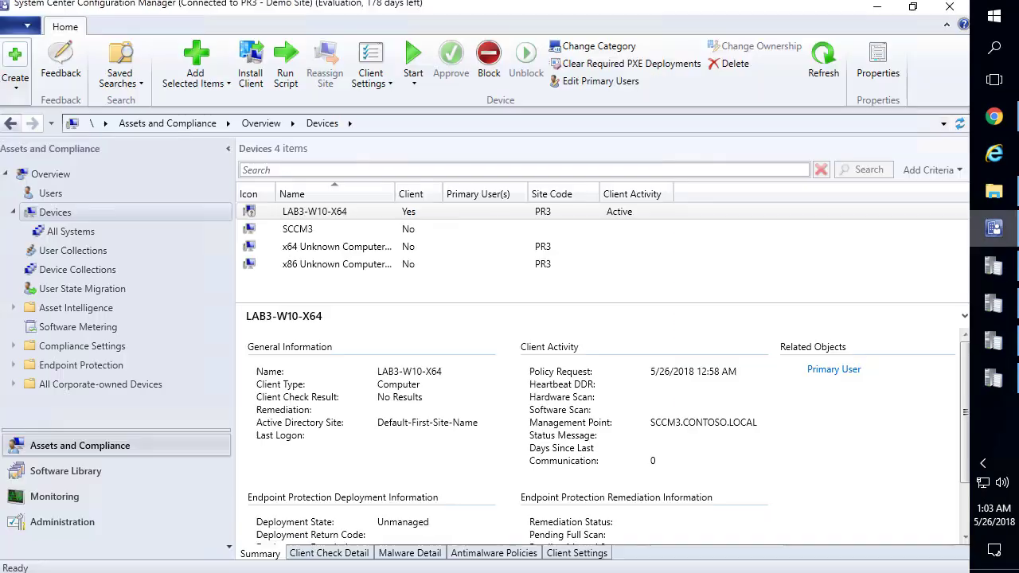
Browse All Software Updates, then open the PR3 site's Software Update Point component settings
left_click(91, 471)
left_click(83, 213)
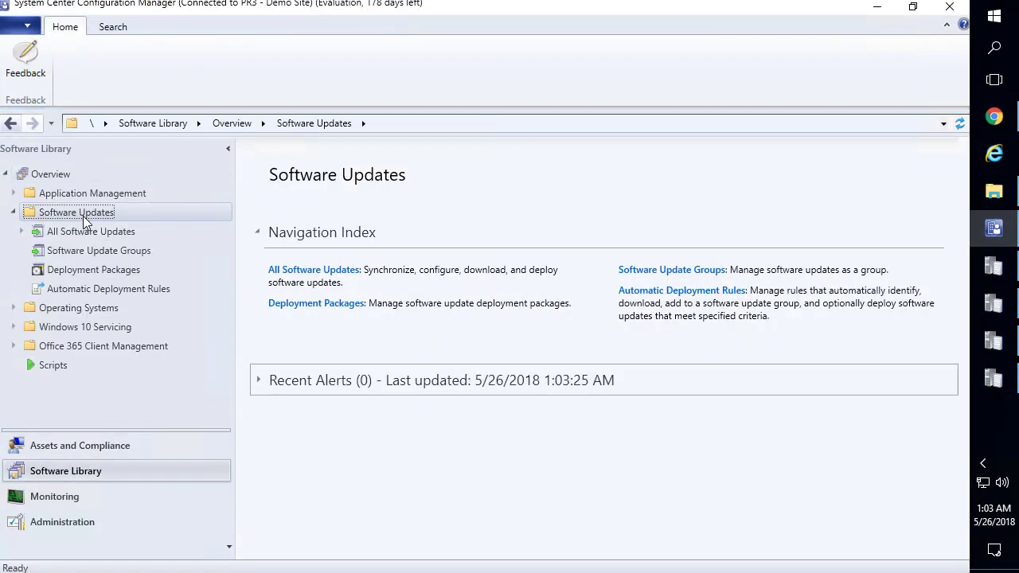
left_click(109, 231)
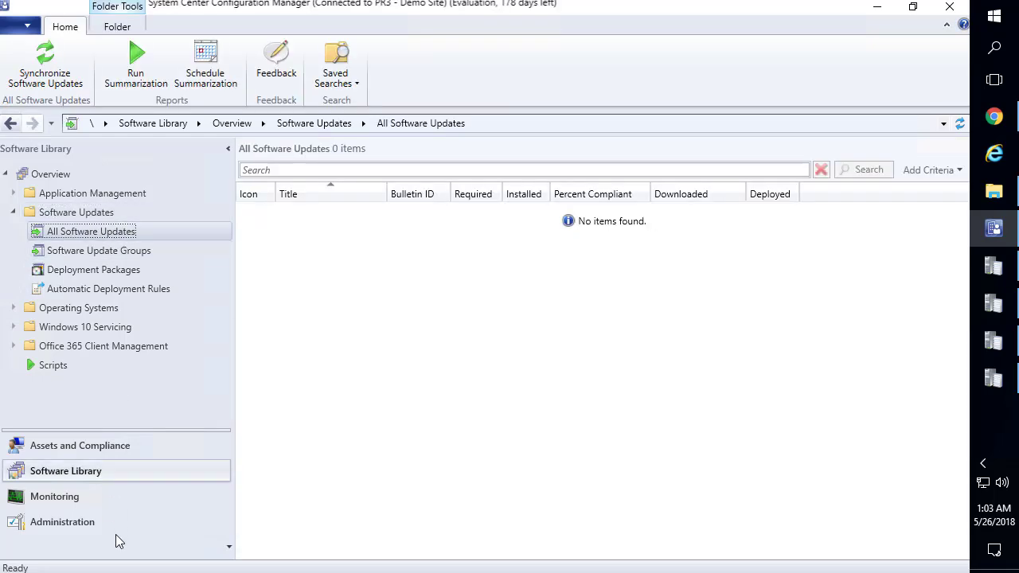
left_click(75, 522)
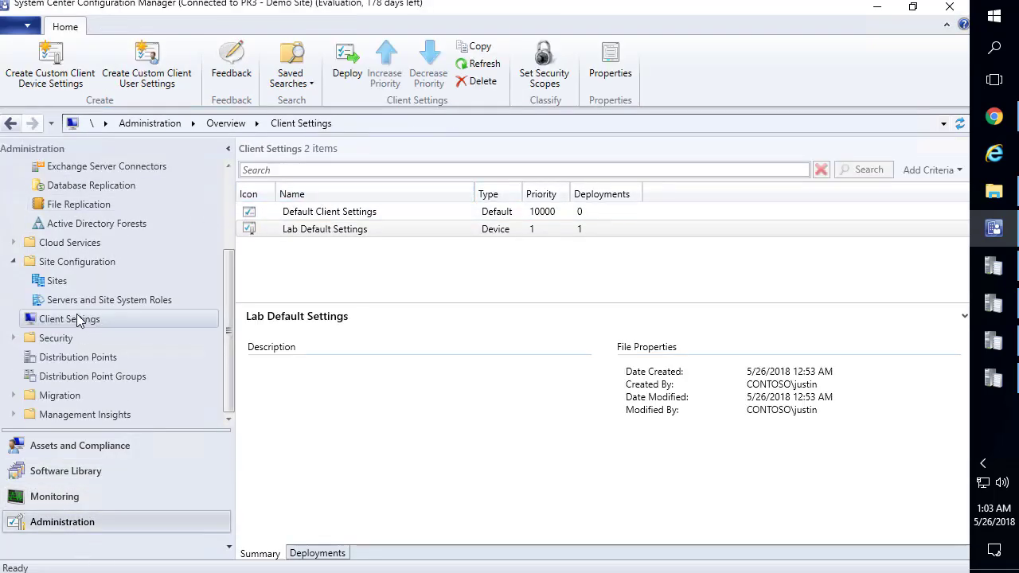
left_click(53, 280)
left_click(390, 213)
right_click(390, 214)
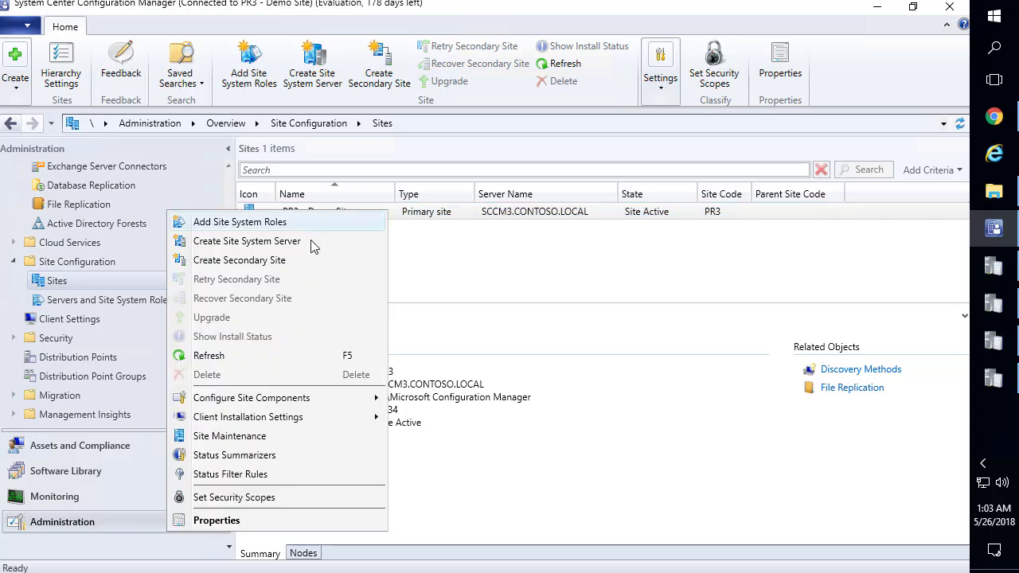
mouse_move(333, 405)
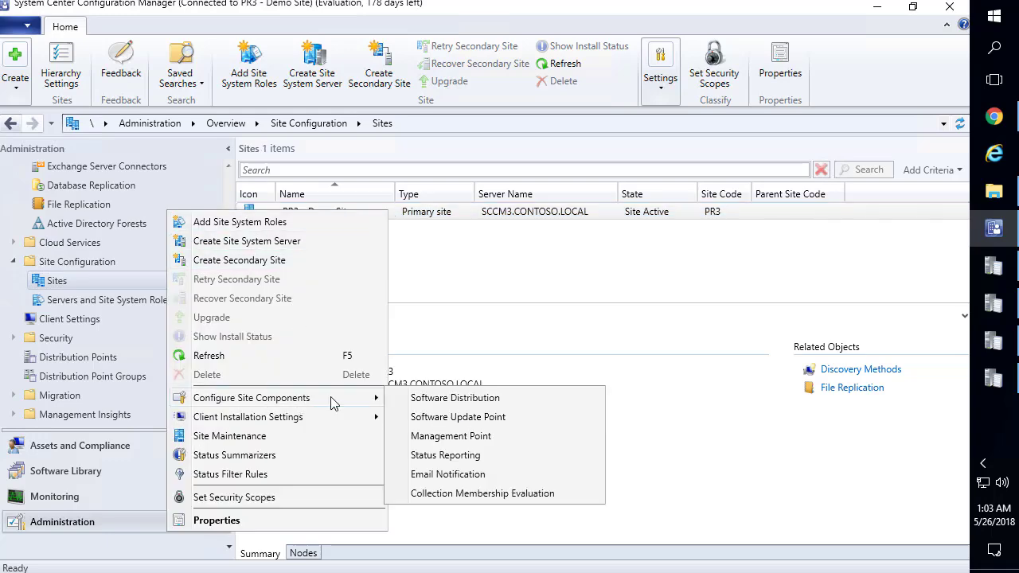
left_click(460, 418)
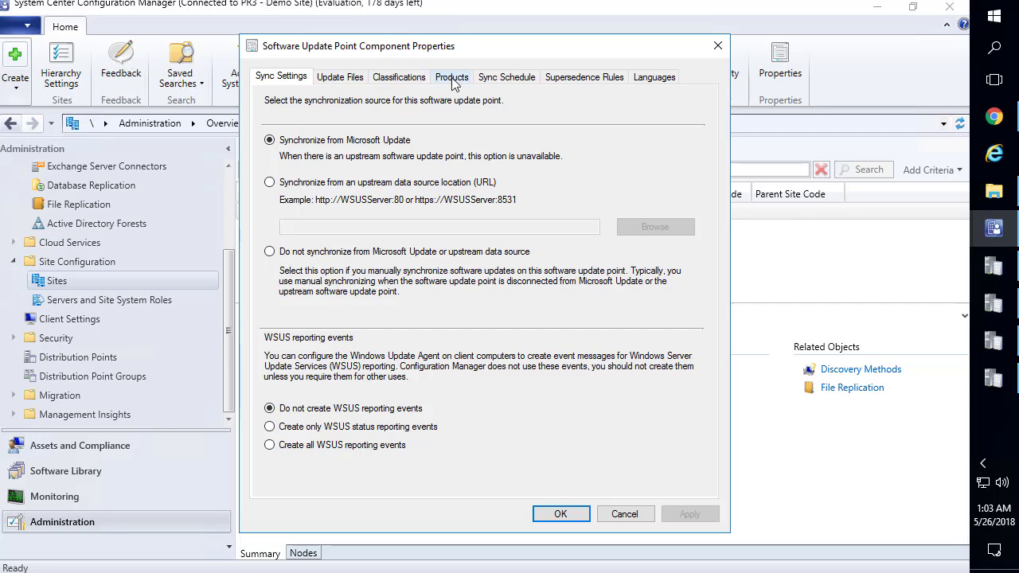
Add Windows 10 to the synchronized products and save the update point settings
left_click(452, 77)
scroll(422, 209, "down", 20)
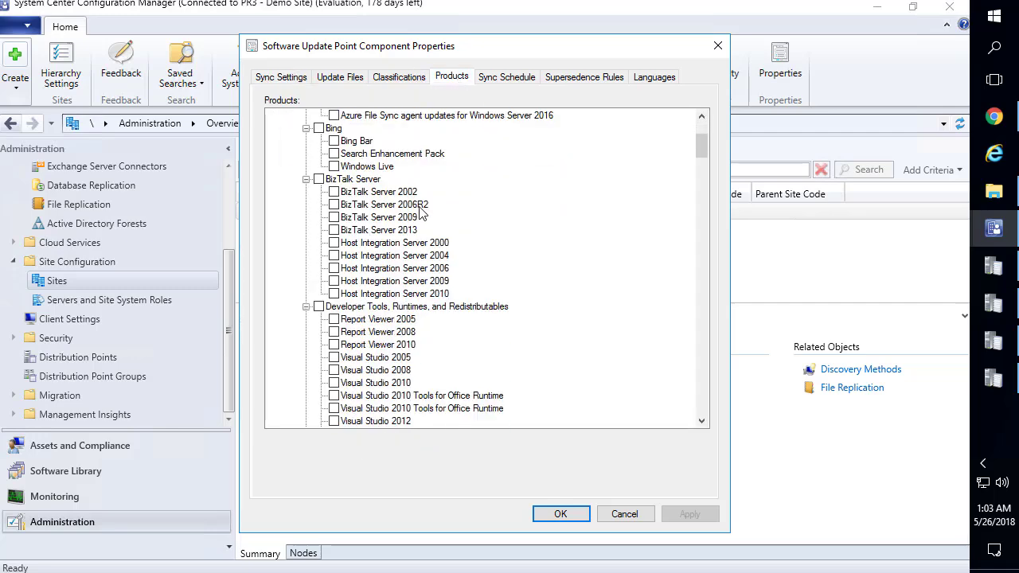
scroll(436, 186, "down", 10)
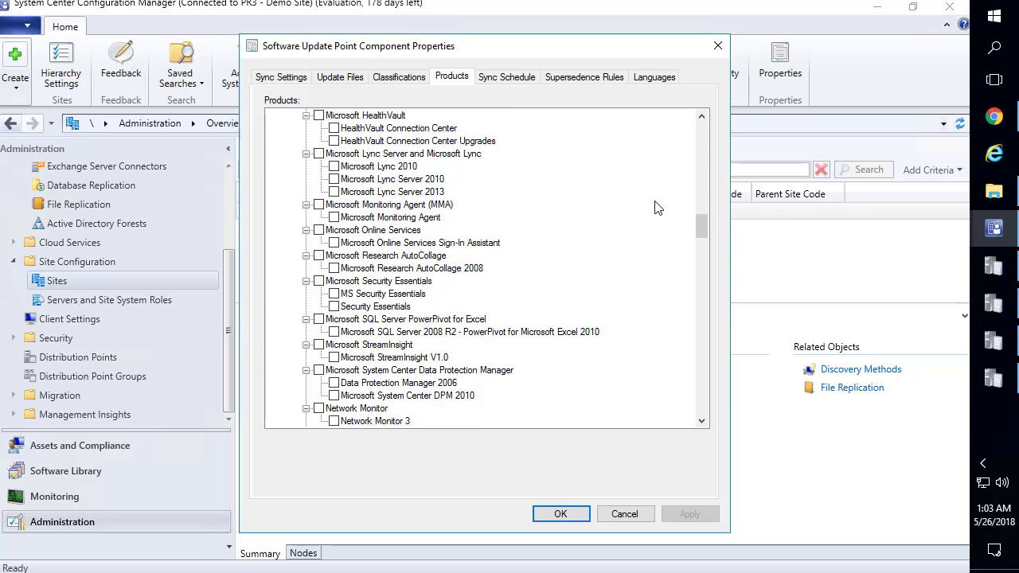
scroll(666, 263, "down", 20)
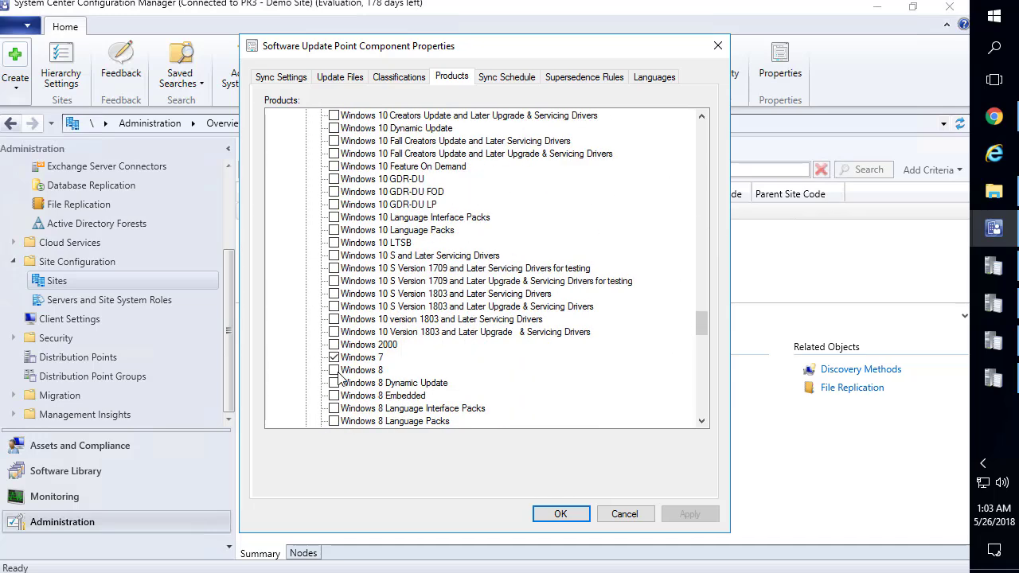
scroll(389, 360, "up", 3)
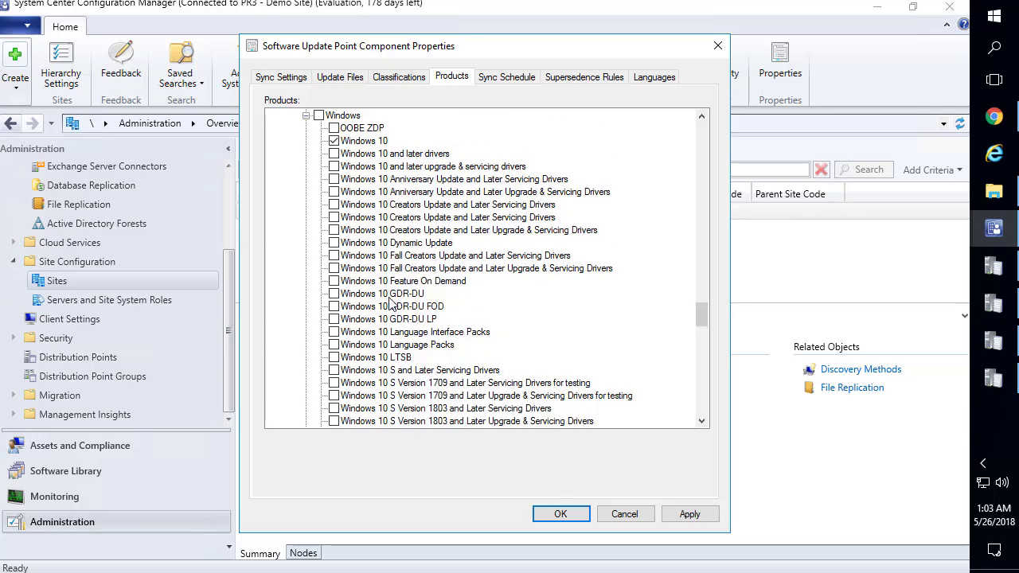
scroll(393, 298, "down", 3)
scroll(393, 298, "down", 8)
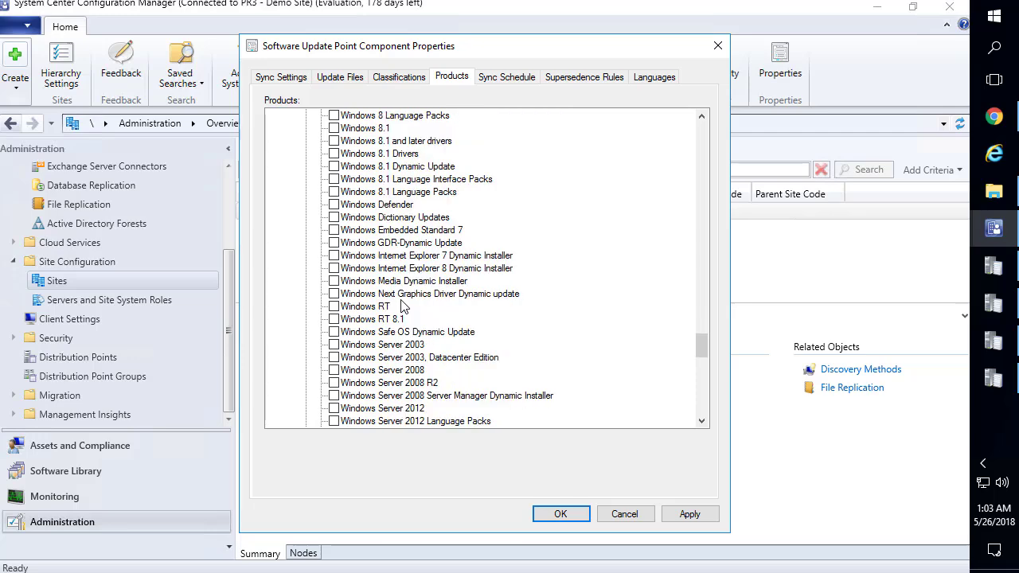
scroll(402, 322, "down", 5)
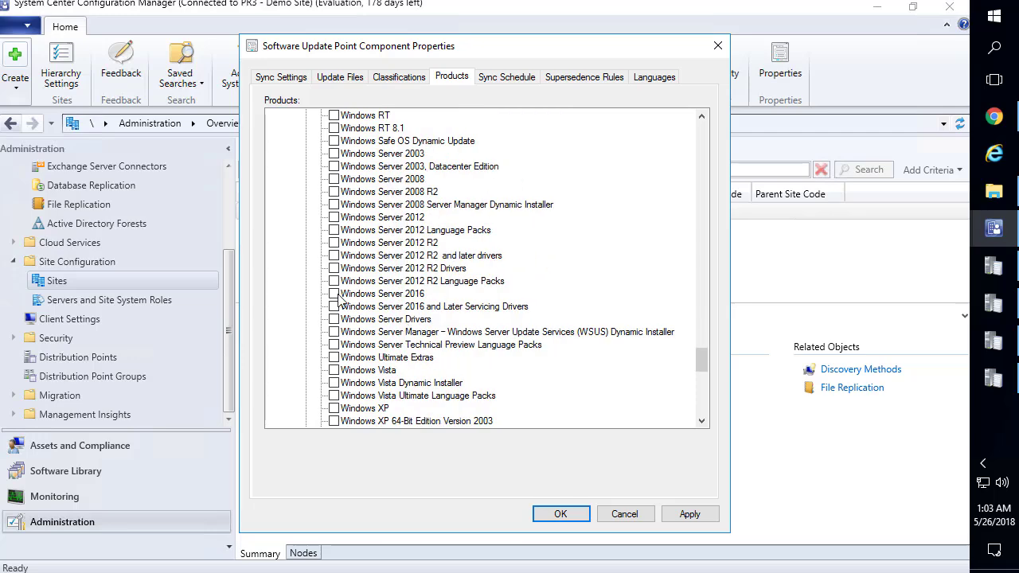
scroll(501, 233, "up", 18)
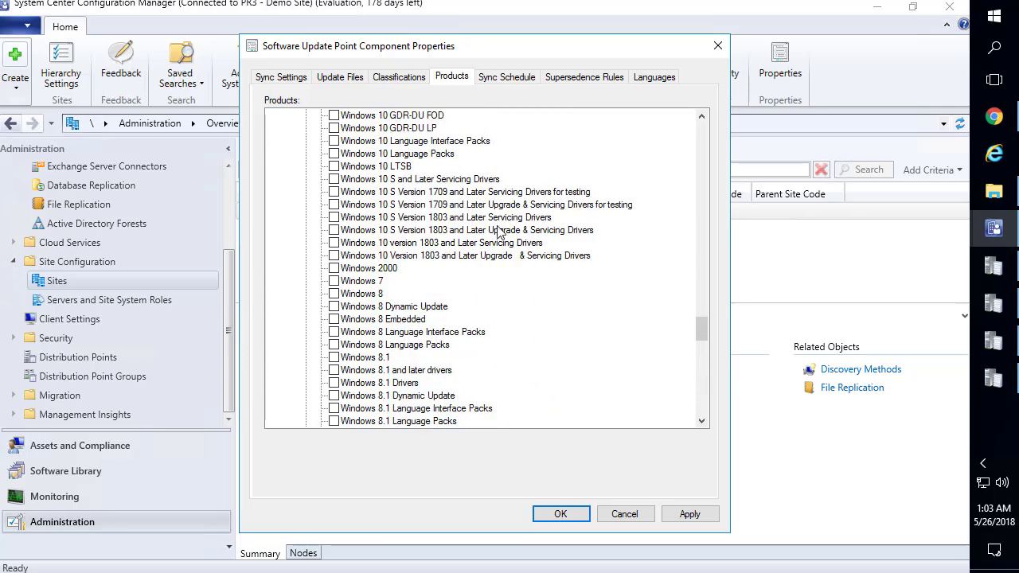
left_click(683, 513)
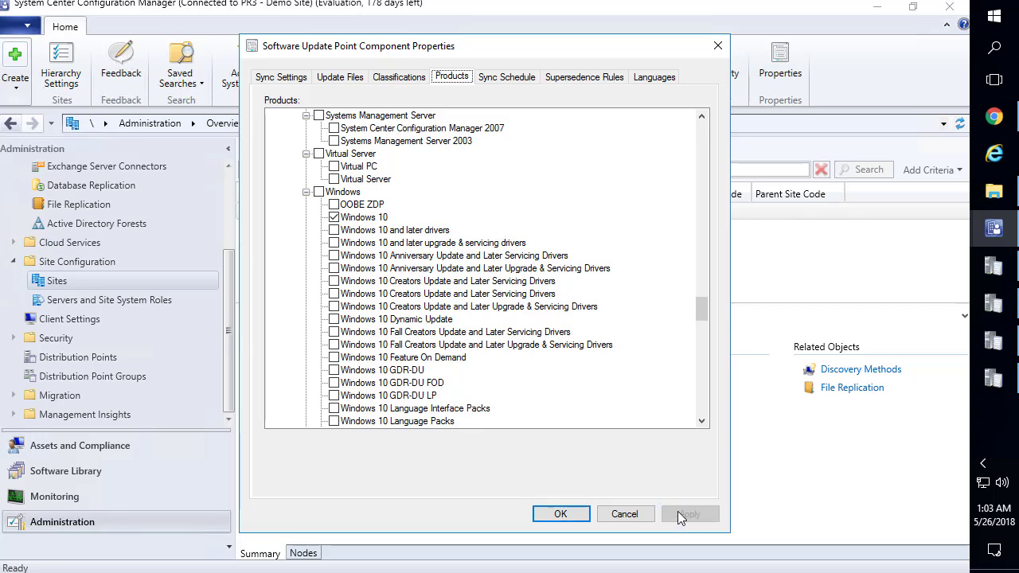
left_click(561, 514)
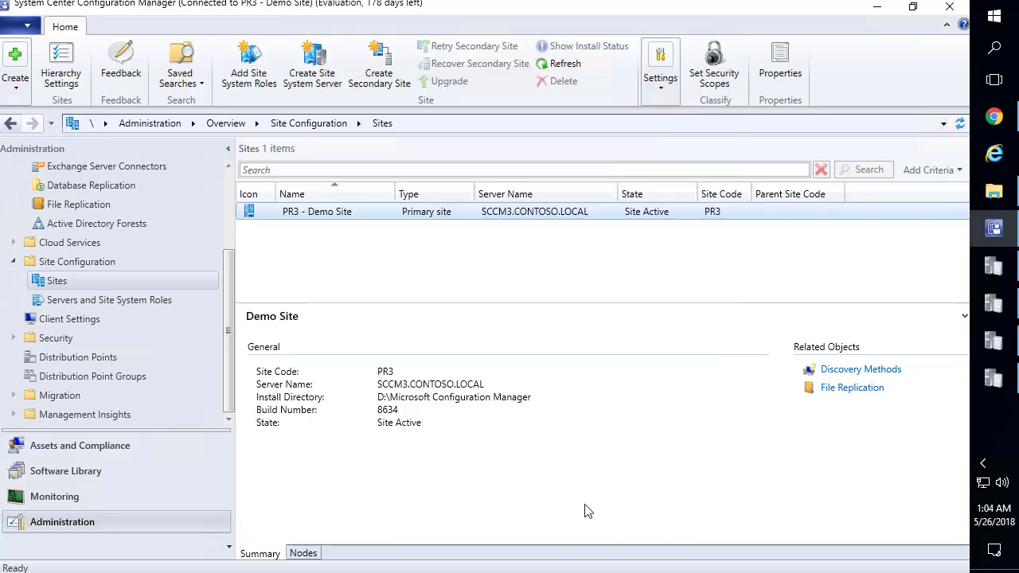
Start a site-wide software update synchronization from All Software Updates
left_click(89, 471)
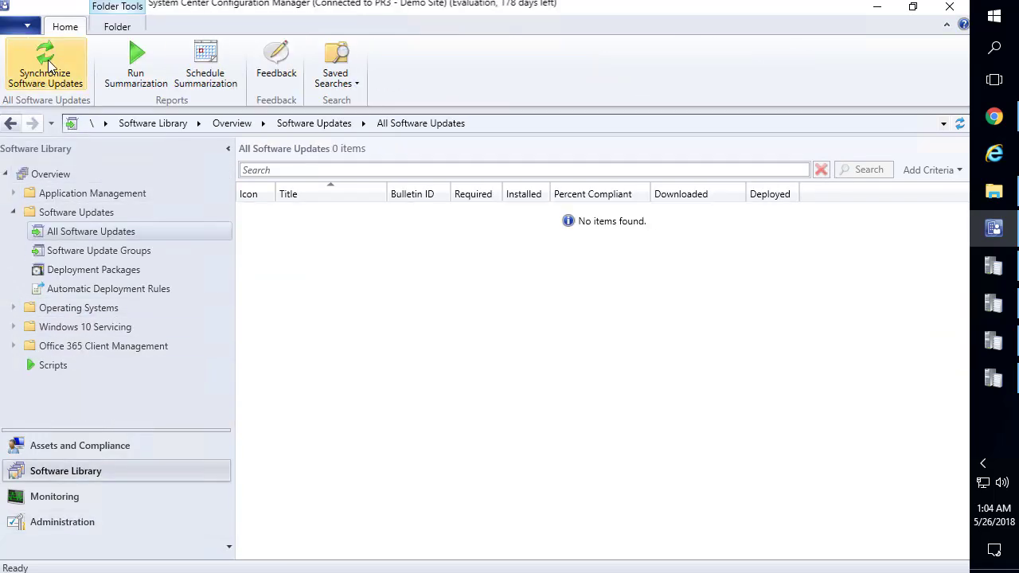
left_click(49, 68)
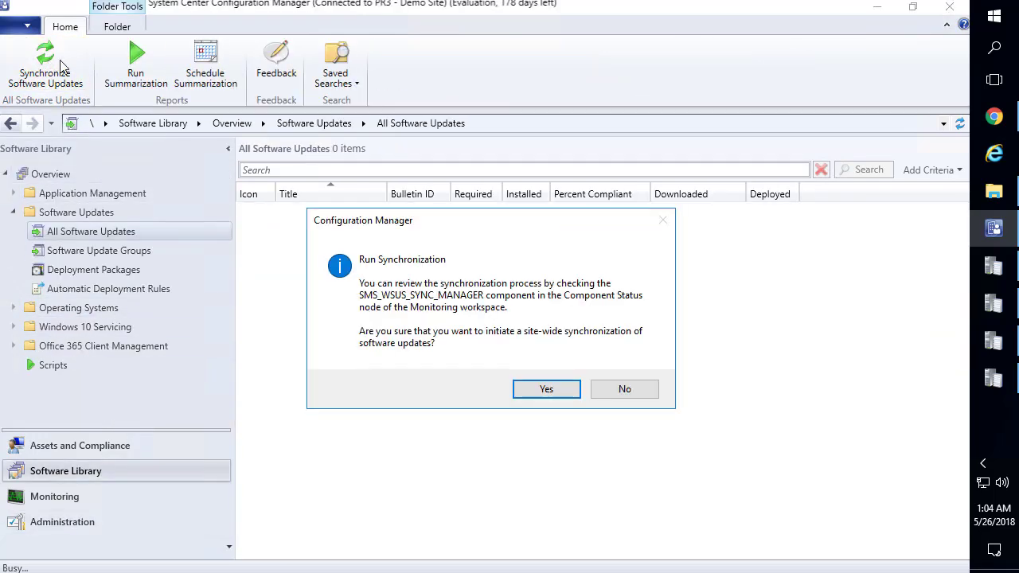
left_click(546, 390)
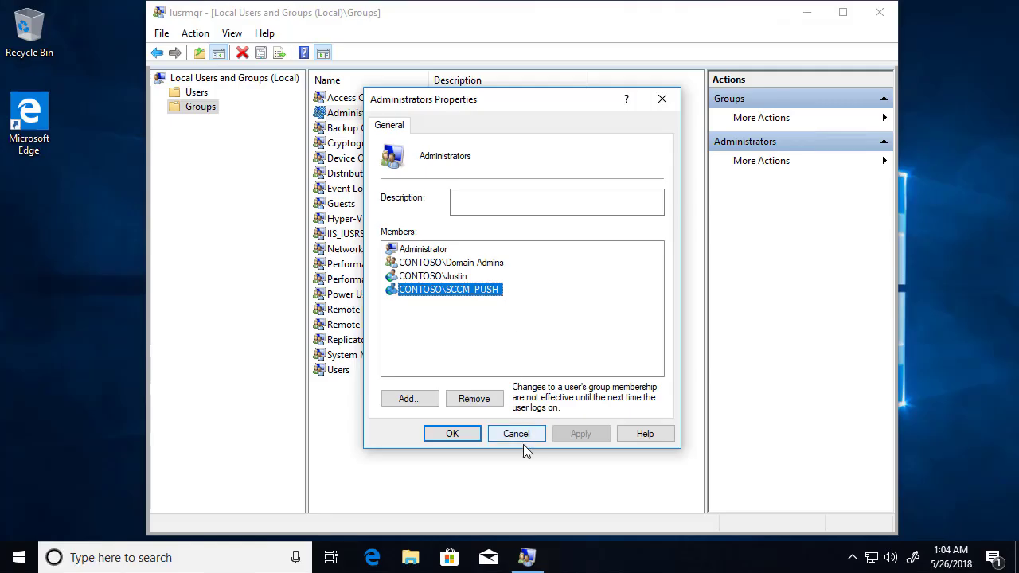
Show the Configuration Manager client's action cycles from Control Panel's System and Security page
left_click(516, 436)
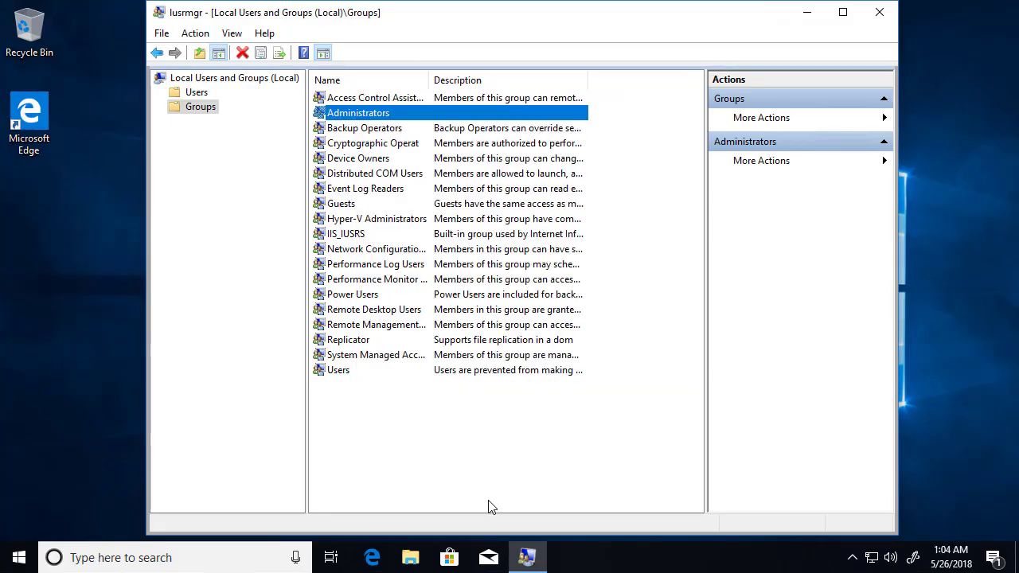
left_click(32, 553)
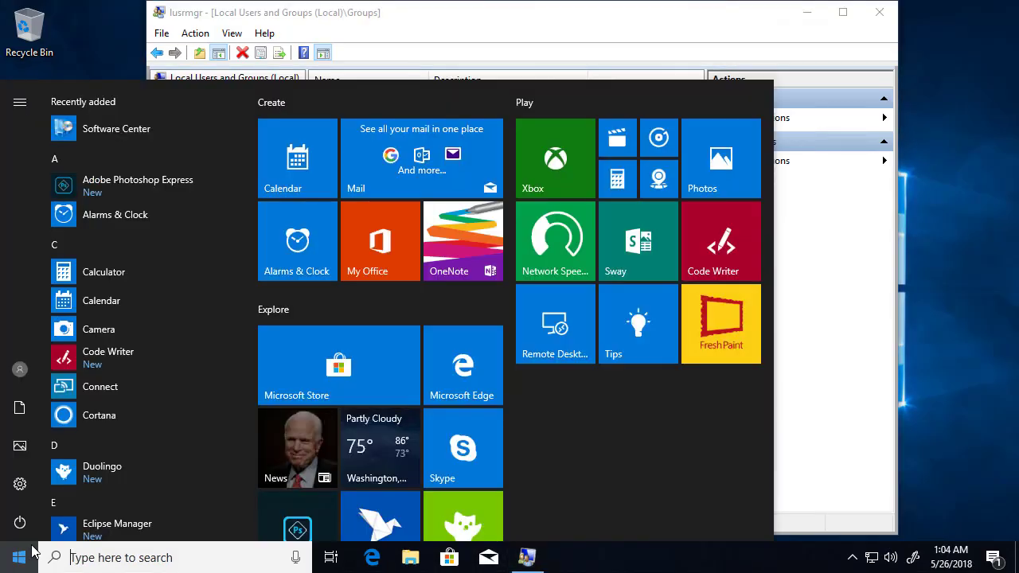
type("cont")
key("Return")
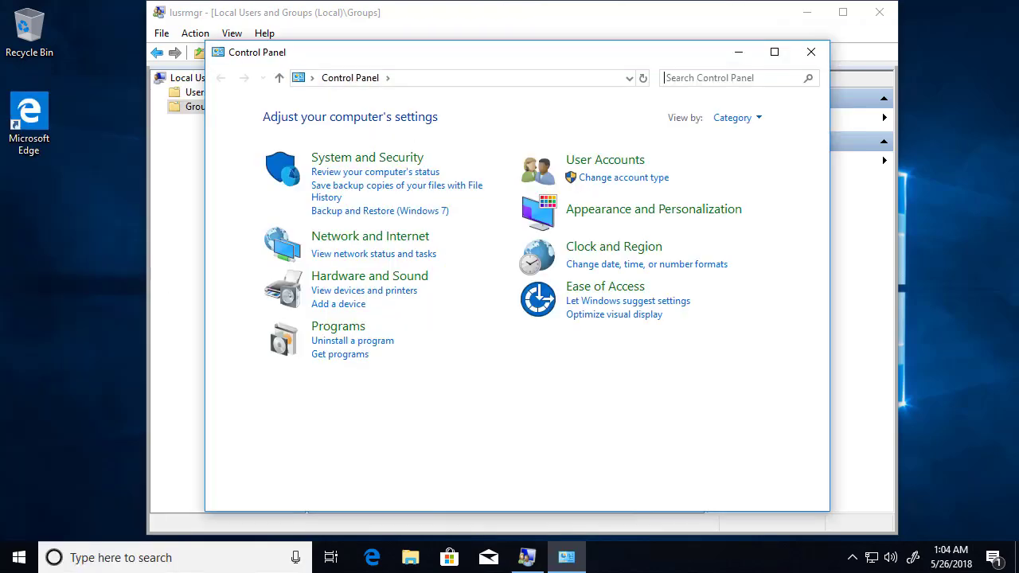
left_click(367, 160)
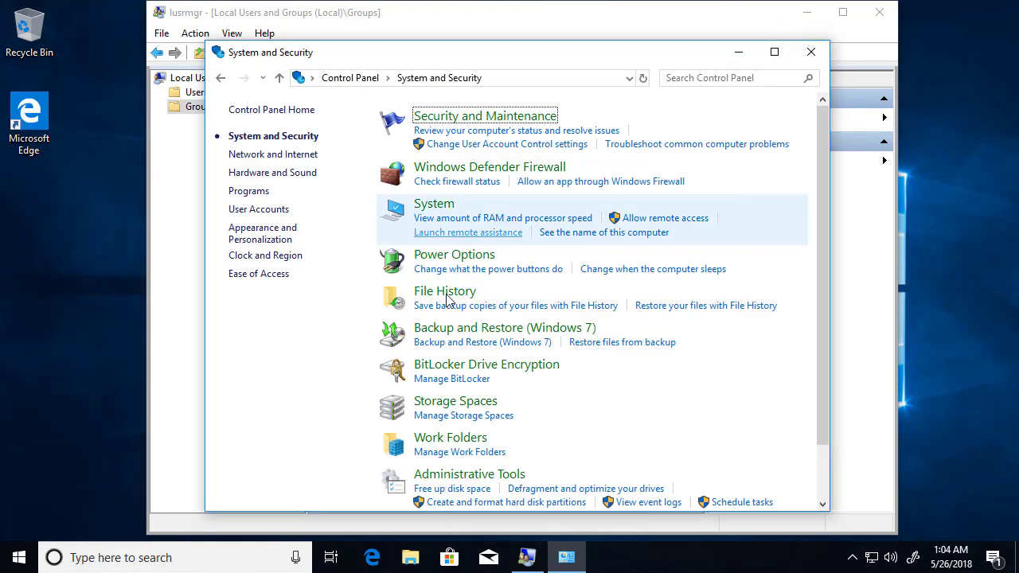
scroll(499, 473, "down", 2)
left_click(504, 494)
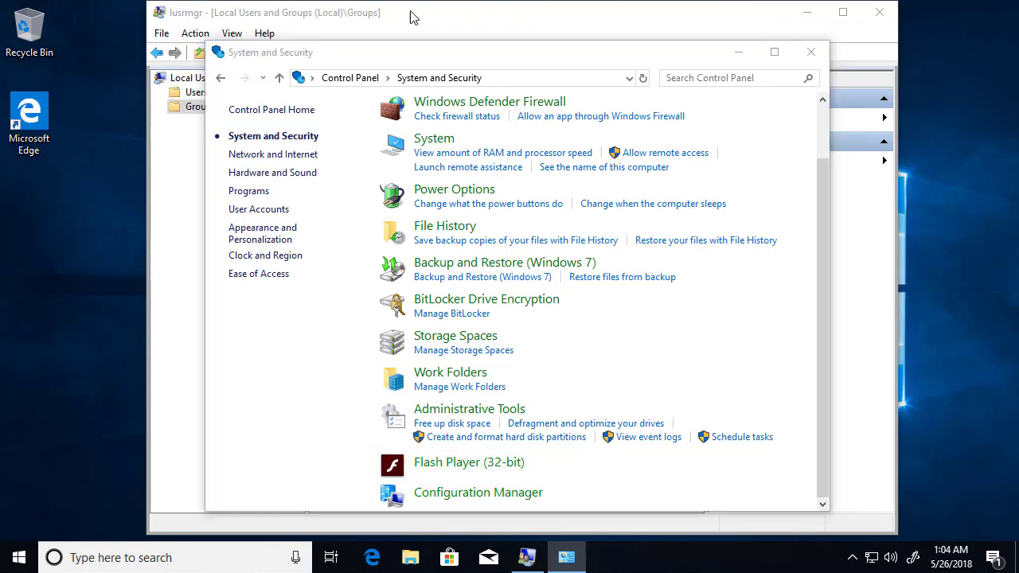
left_click(340, 180)
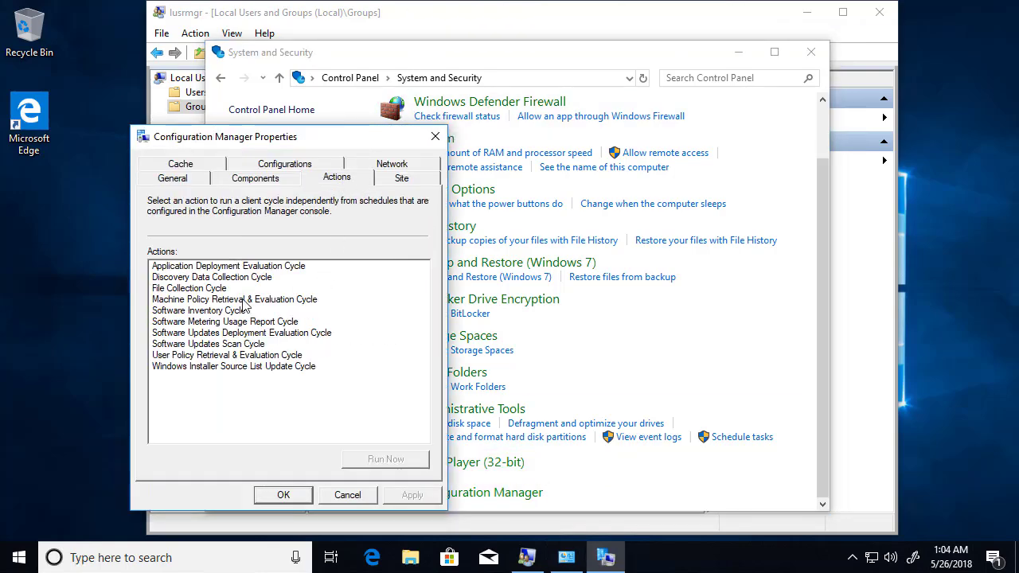
Run the Machine Policy Retrieval & Evaluation Cycle and acknowledge its started message
left_click(194, 278)
left_click(210, 301)
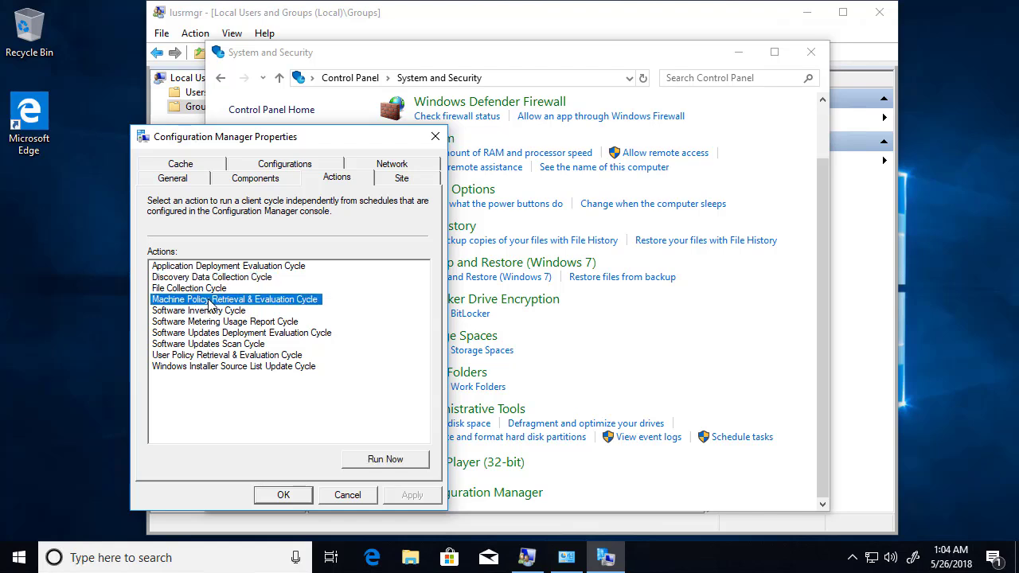
left_click(385, 459)
key("Return")
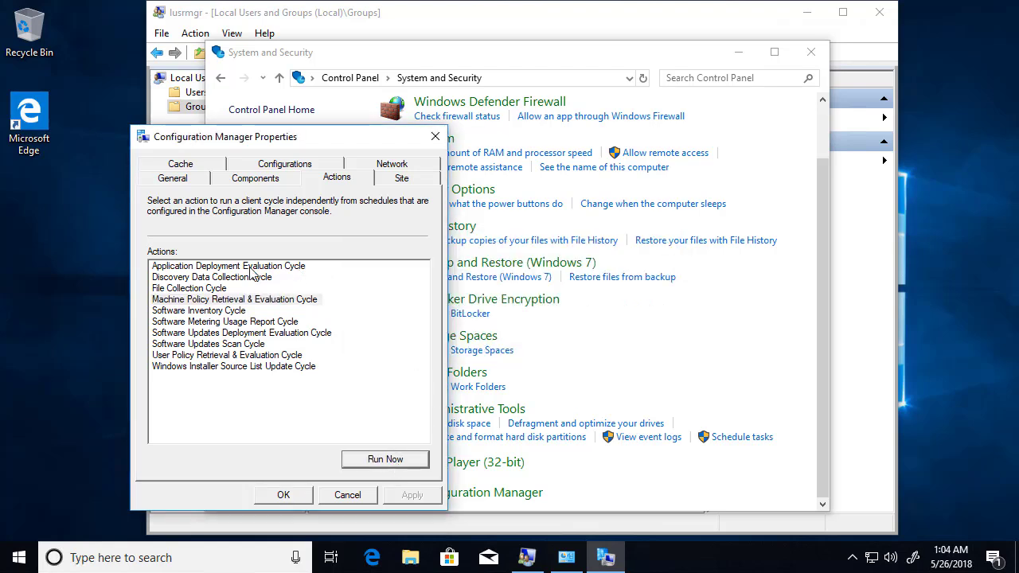
Run the Hardware Inventory Cycle and acknowledge its started message
left_click(208, 277)
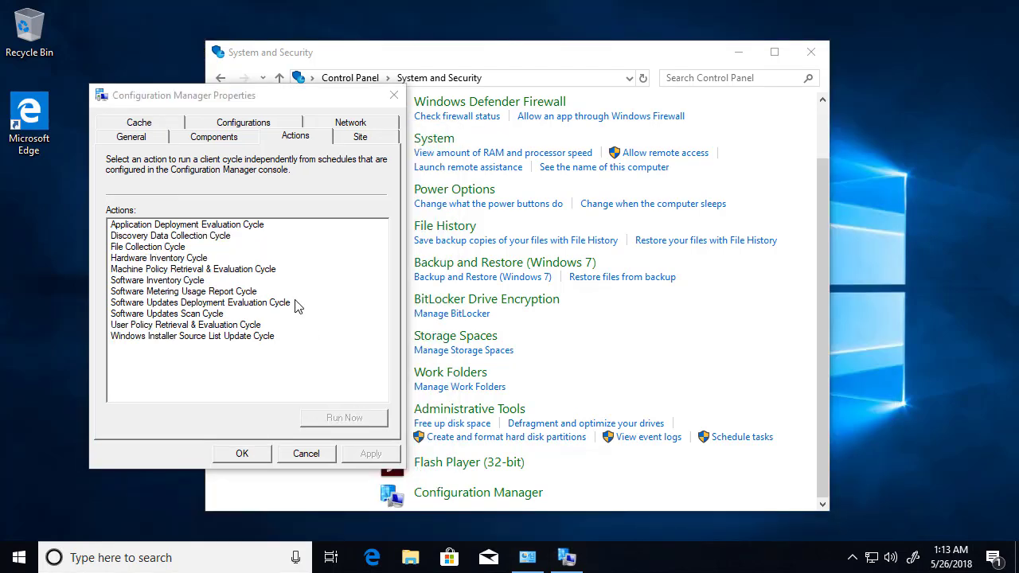
left_click(174, 270)
left_click(159, 259)
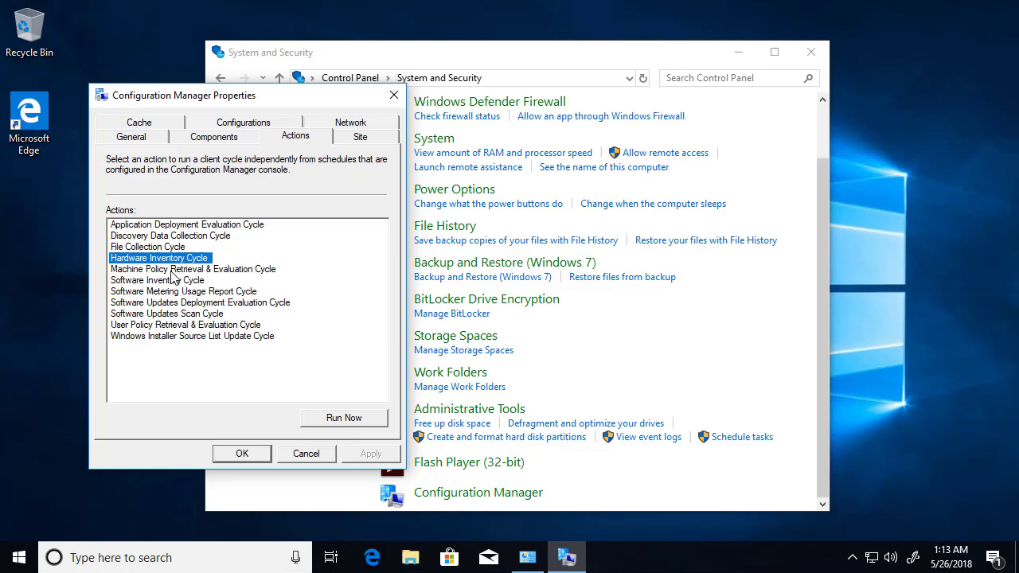
left_click(338, 421)
key("Return")
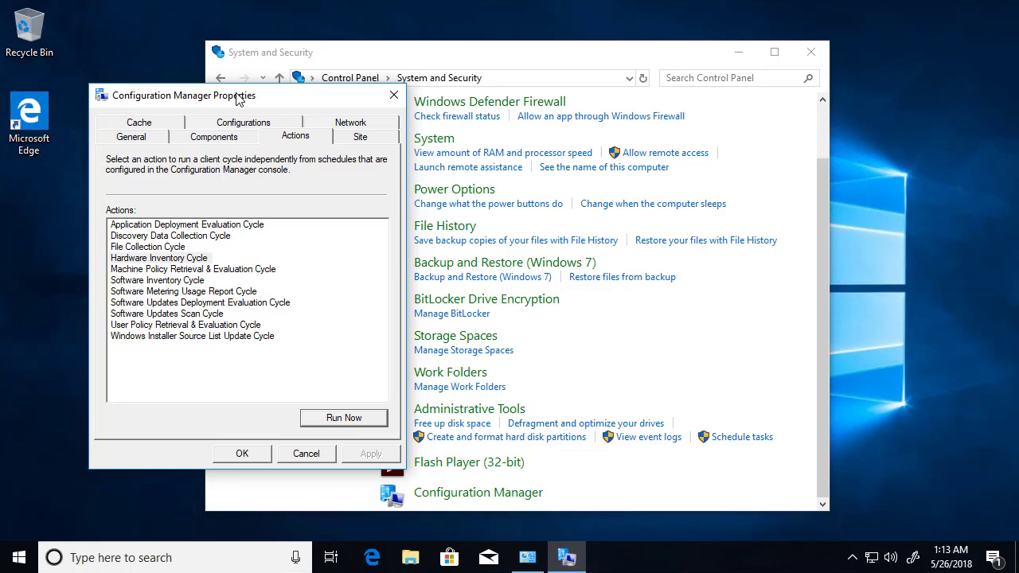
left_click_drag(236, 96, 233, 43)
Open the right-click actions menu for the LAB3-W10-X64 row in Devices
left_click(189, 205)
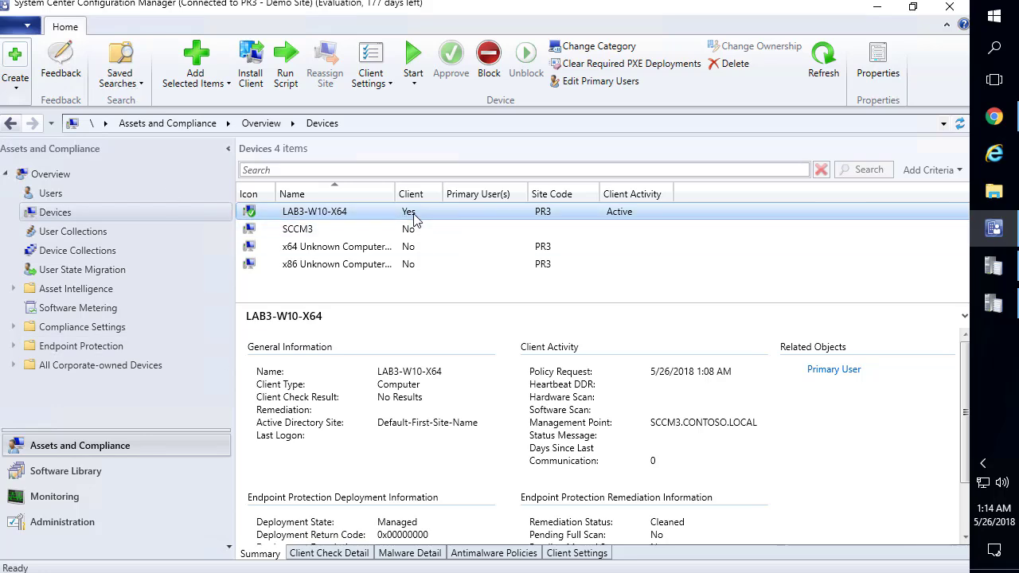
right_click(413, 219)
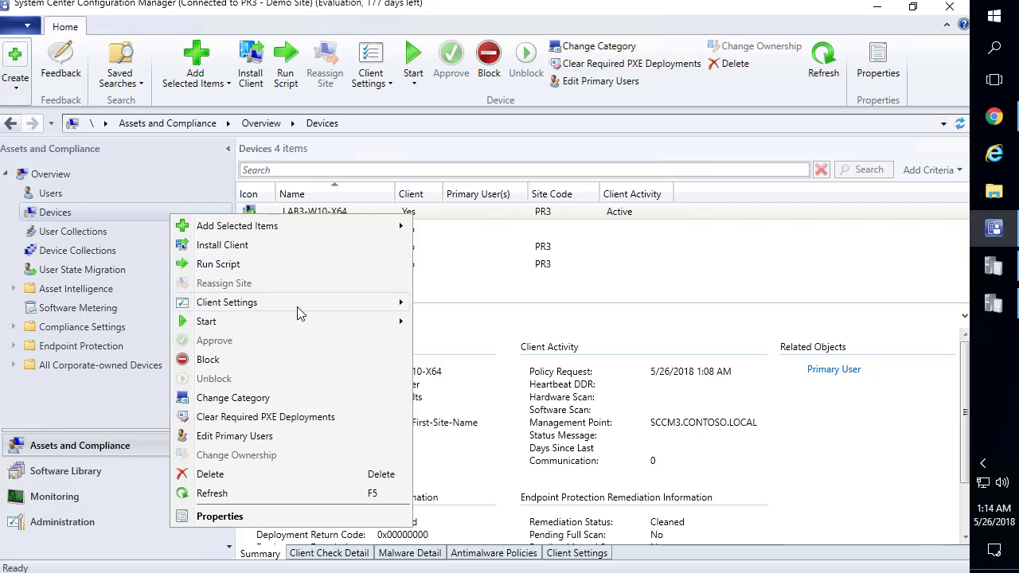
Open LAB3-W10-X64 in Resource Explorer, maximized, with Hardware expanded showing CDROM Drive
mouse_move(325, 333)
left_click(452, 322)
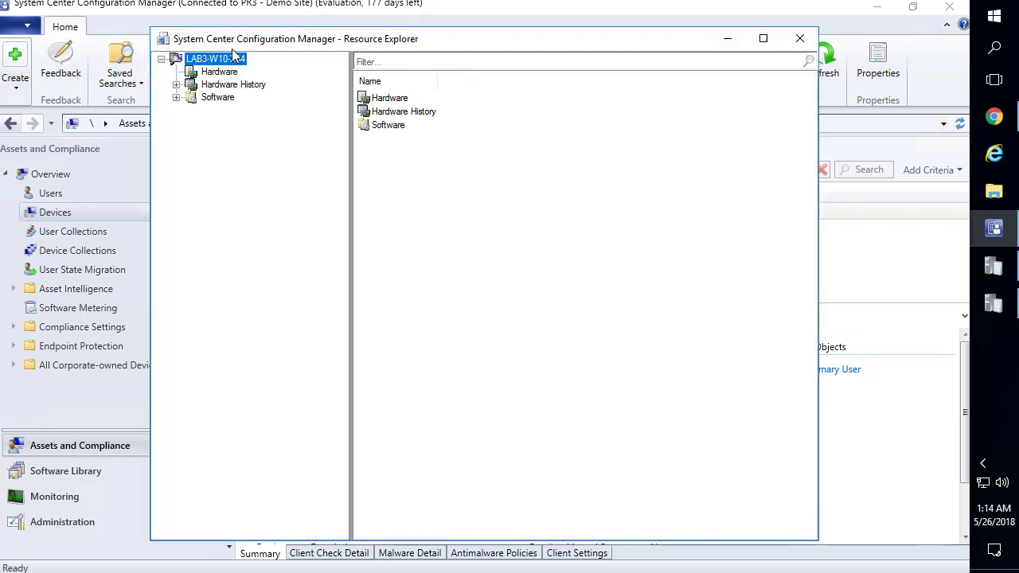
left_click(230, 73)
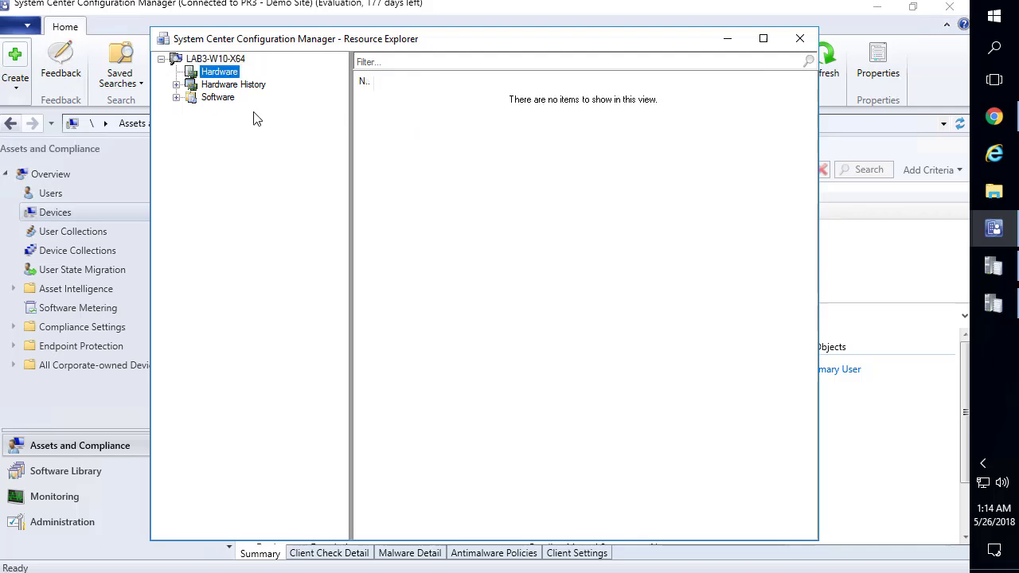
double_click(230, 72)
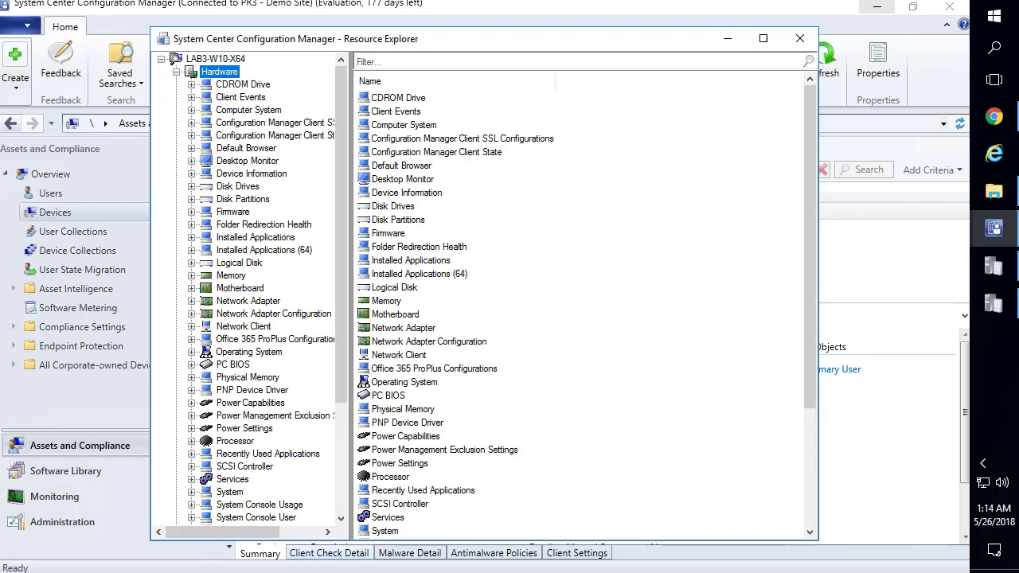
double_click(268, 45)
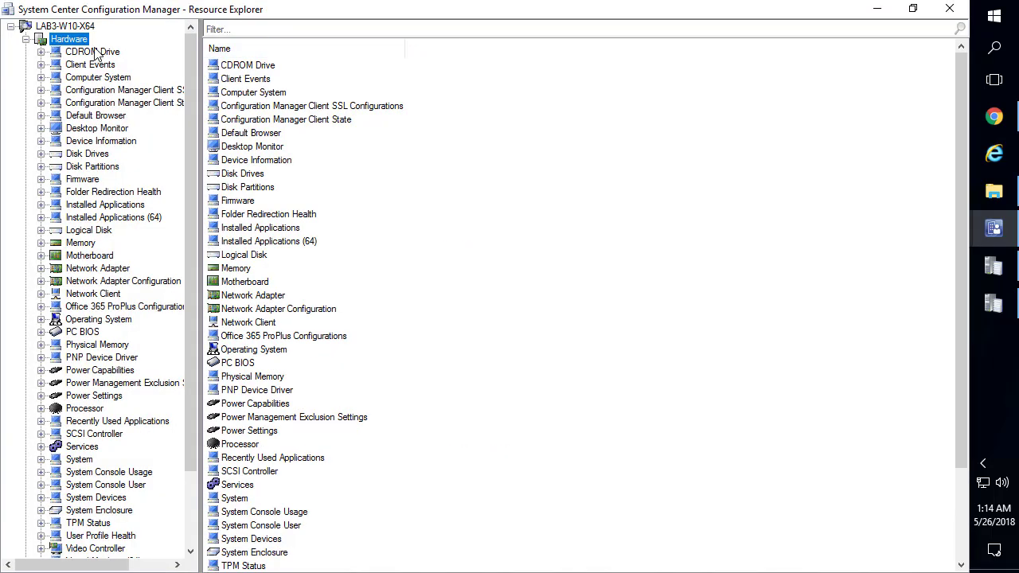
left_click(99, 52)
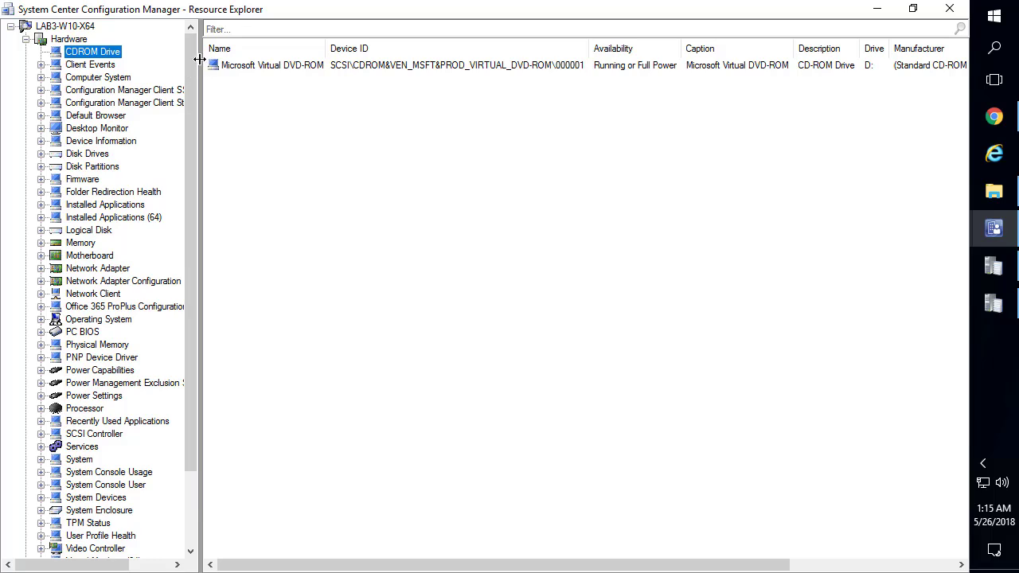
left_click_drag(202, 63, 299, 63)
Browse Motherboard, Memory, Network Adapter, Installed Applications (and 64-bit), ending on the Computer System record
left_click(106, 255)
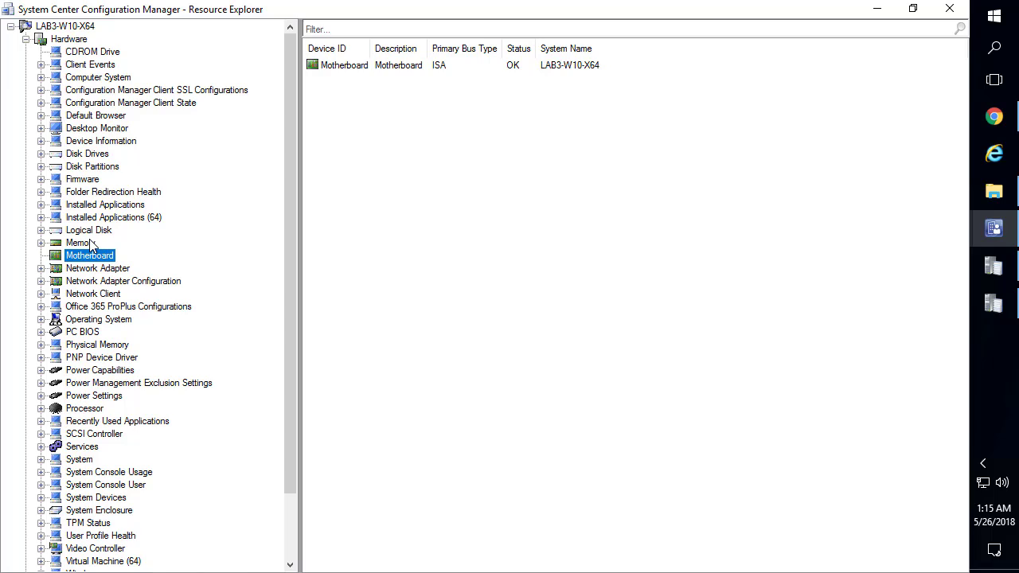
left_click(91, 244)
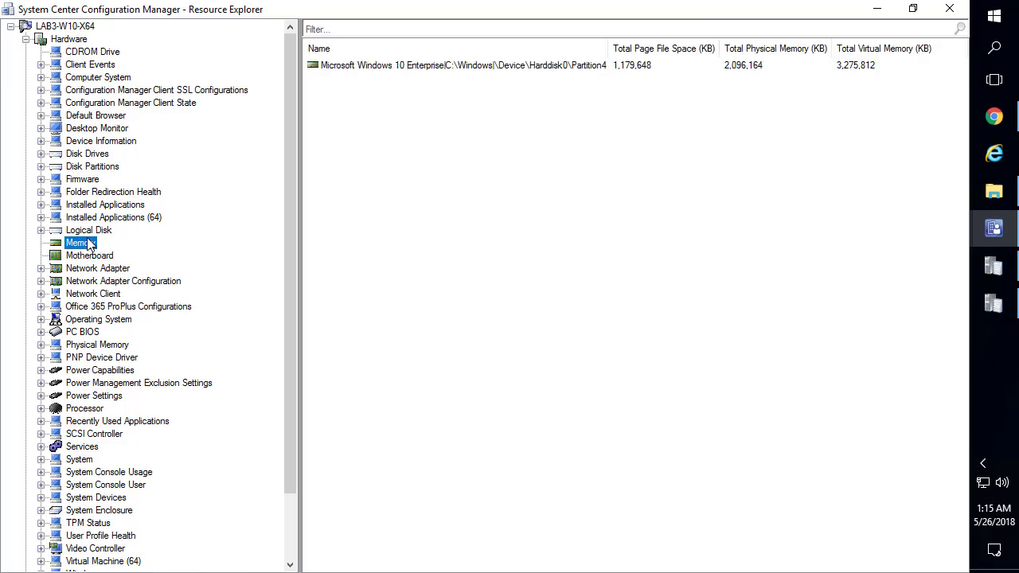
left_click(114, 271)
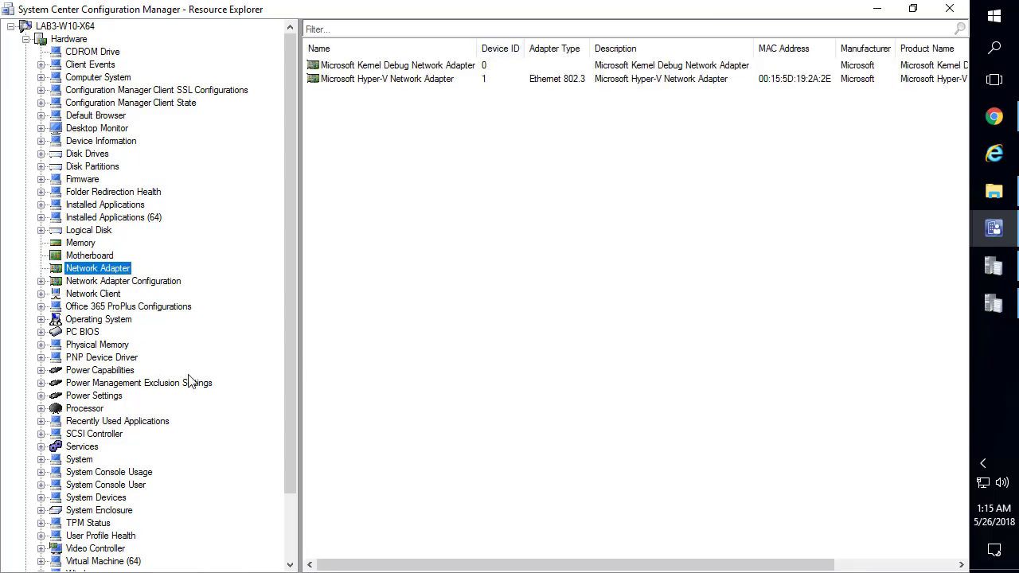
scroll(124, 378, "down", 2)
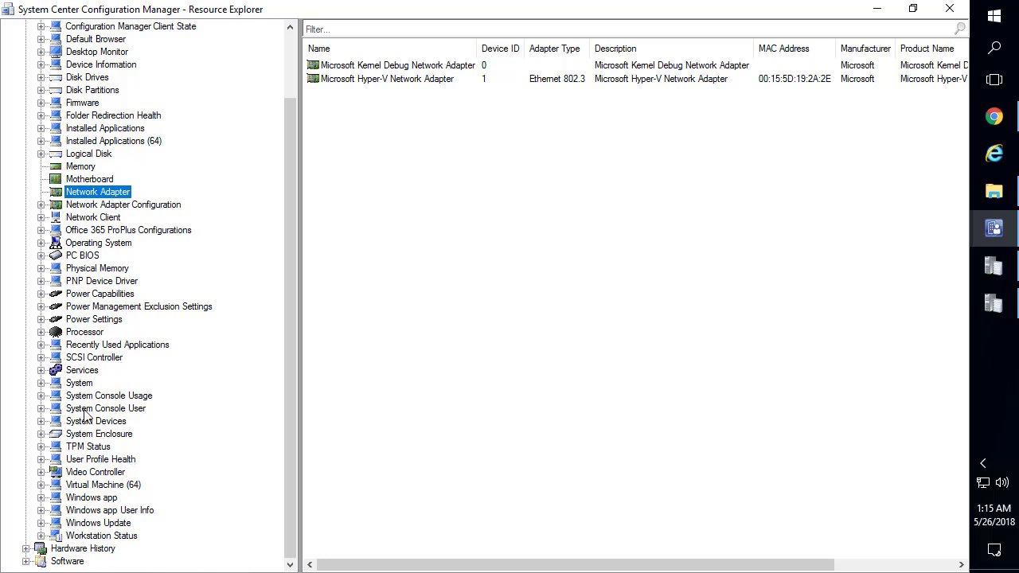
left_click(111, 130)
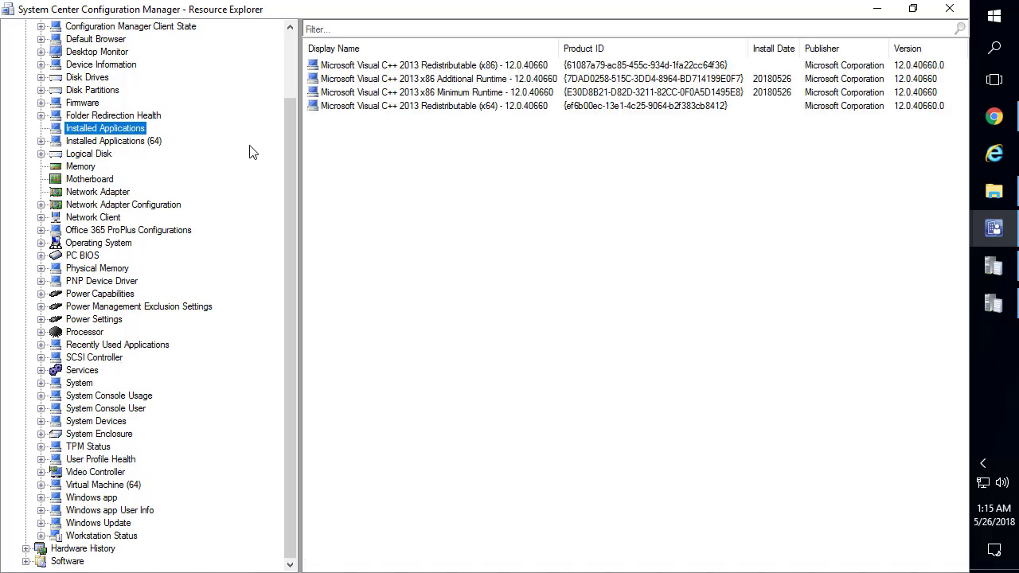
left_click(119, 141)
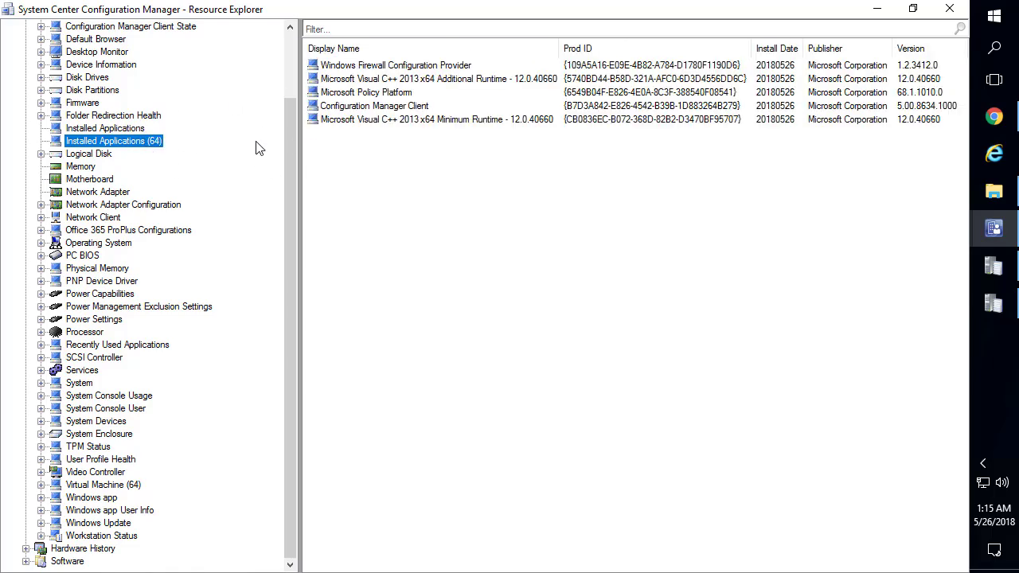
scroll(191, 114, "up", 2)
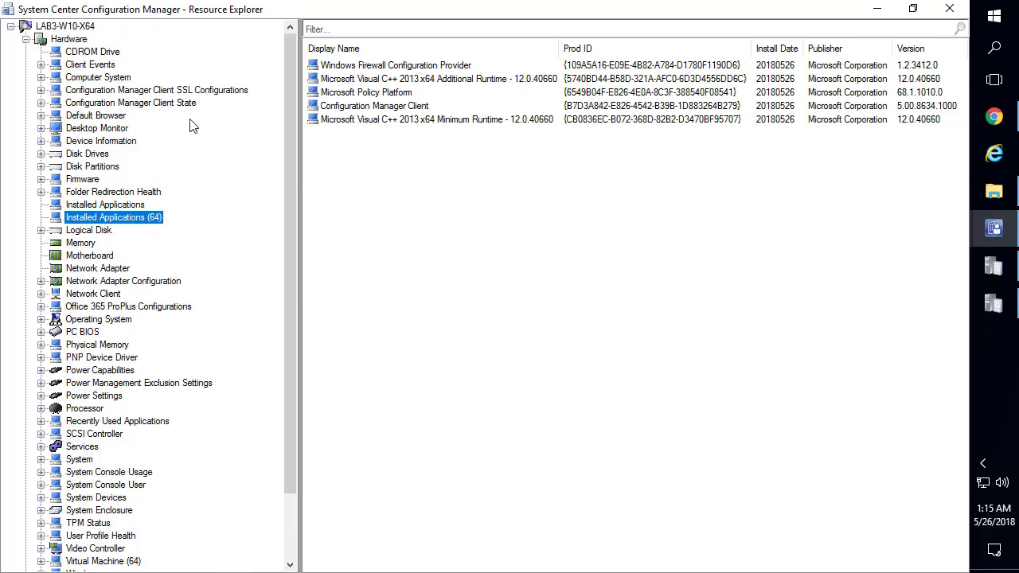
left_click(96, 81)
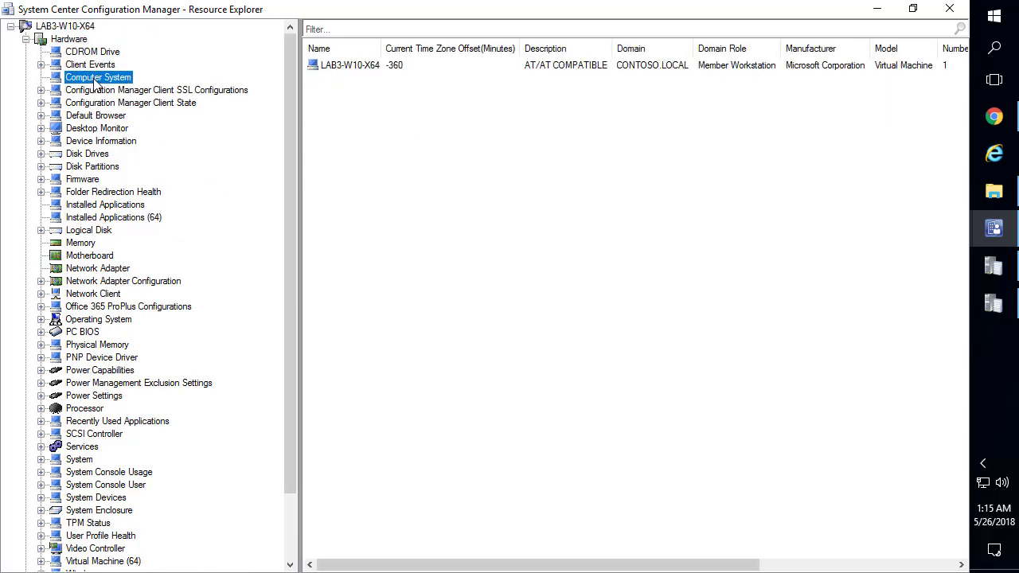
left_click(377, 72)
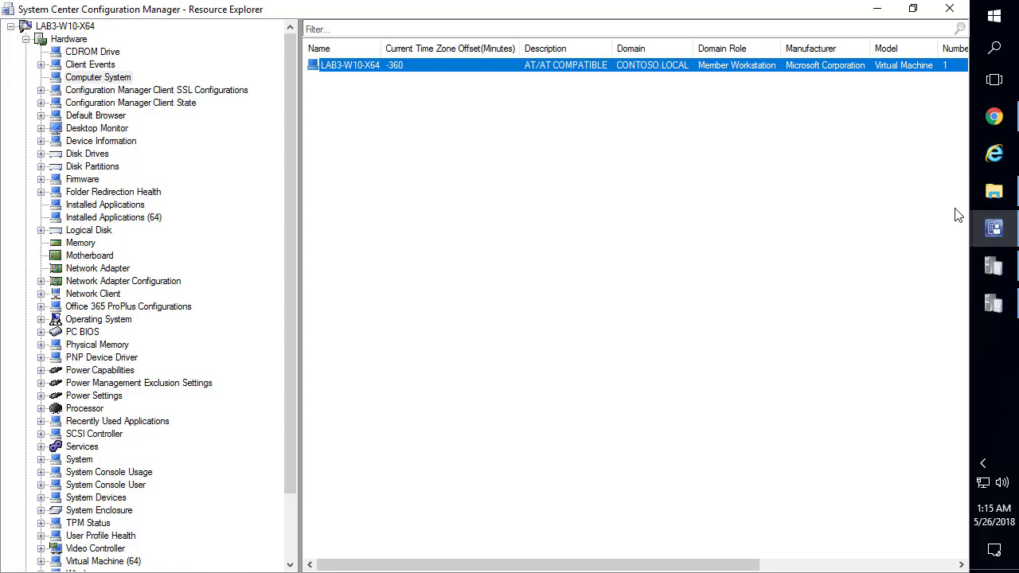
Close Resource Explorer and run the site-specific client push summary report from Monitoring
left_click(950, 9)
left_click(89, 496)
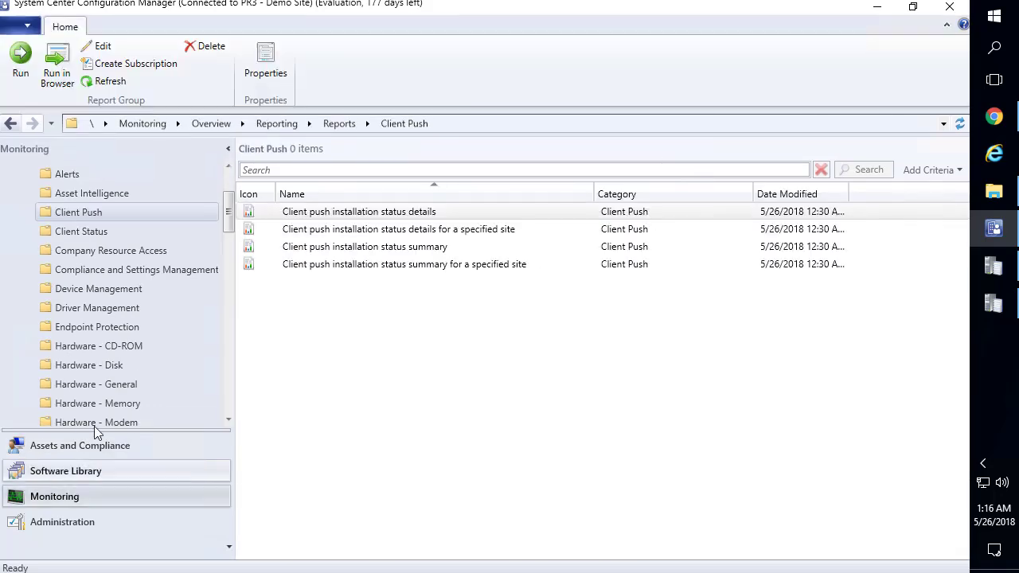
scroll(87, 215, "down", 2)
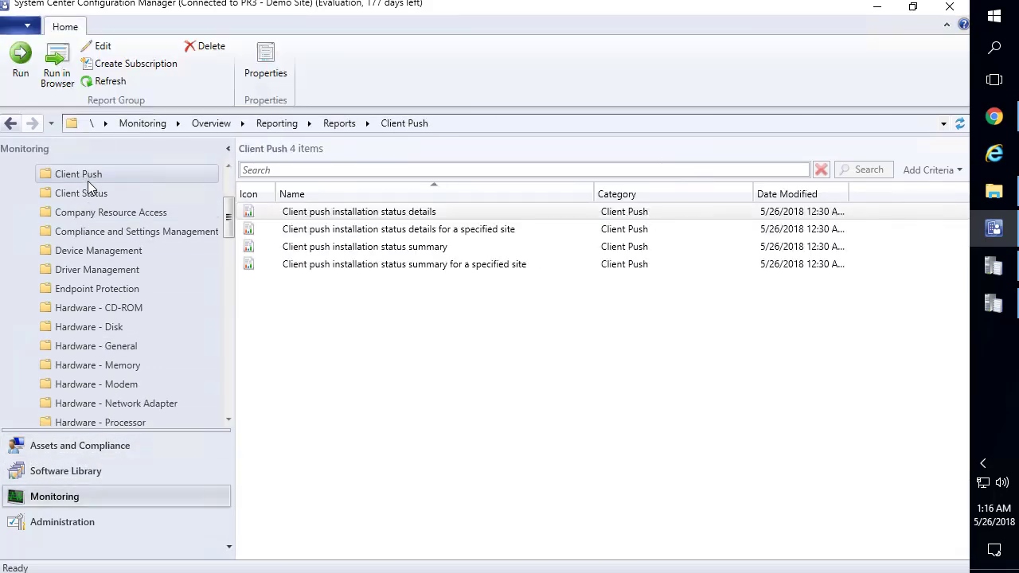
scroll(90, 217, "up", 3)
scroll(83, 306, "down", 2)
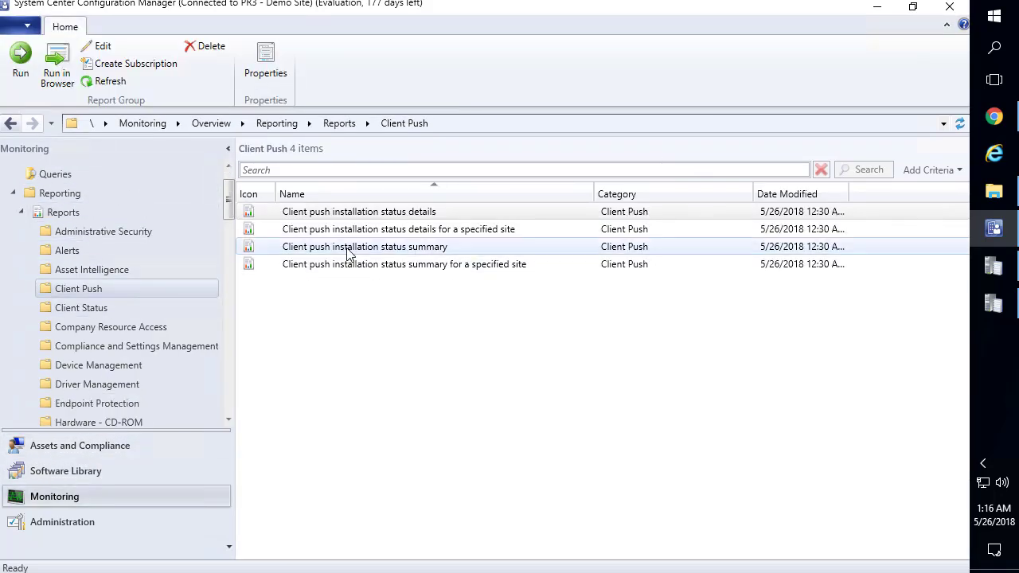
left_click(403, 267)
right_click(403, 267)
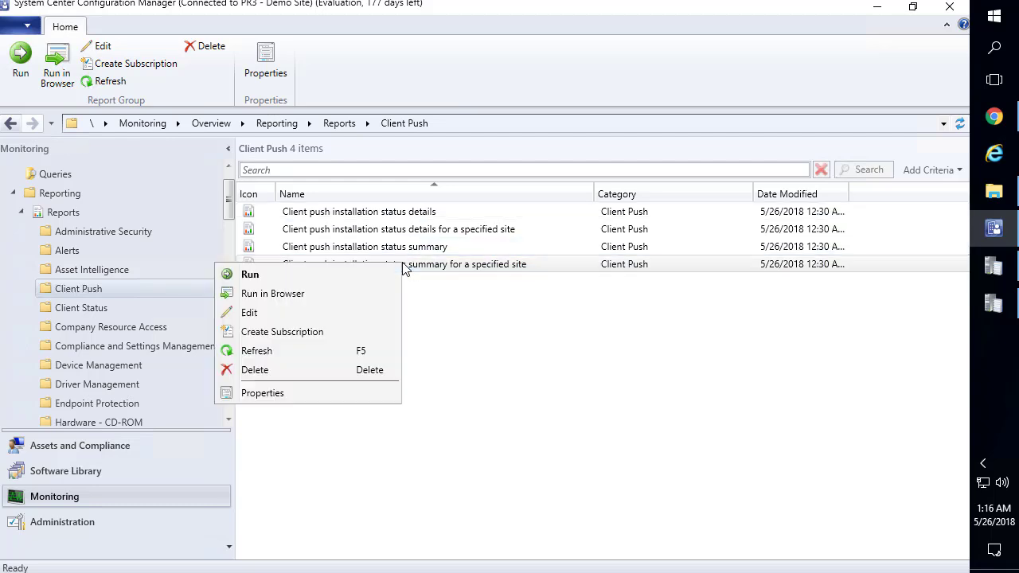
left_click(321, 279)
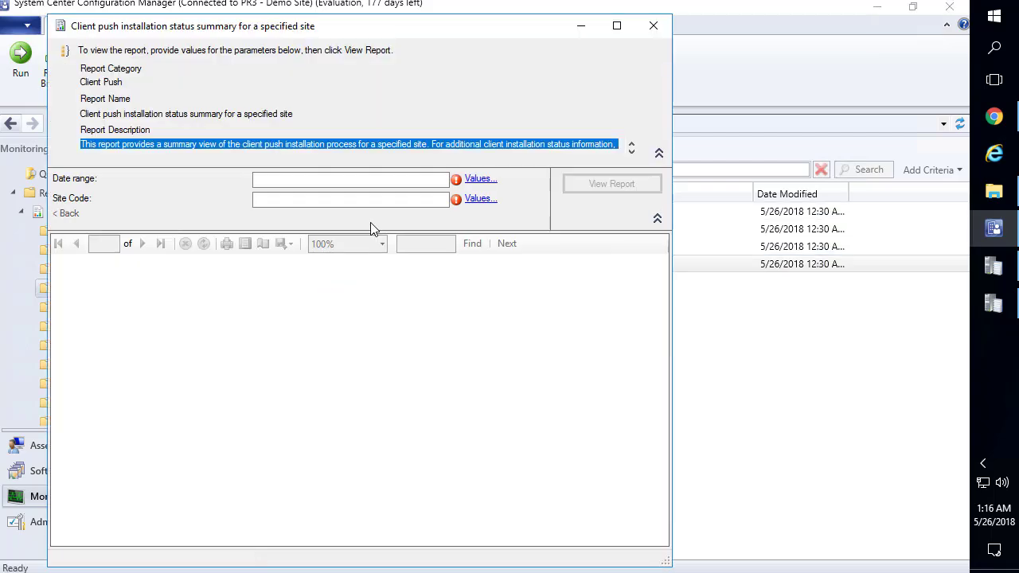
View the report with Date range All and Site Code PR3, then close it
left_click(475, 180)
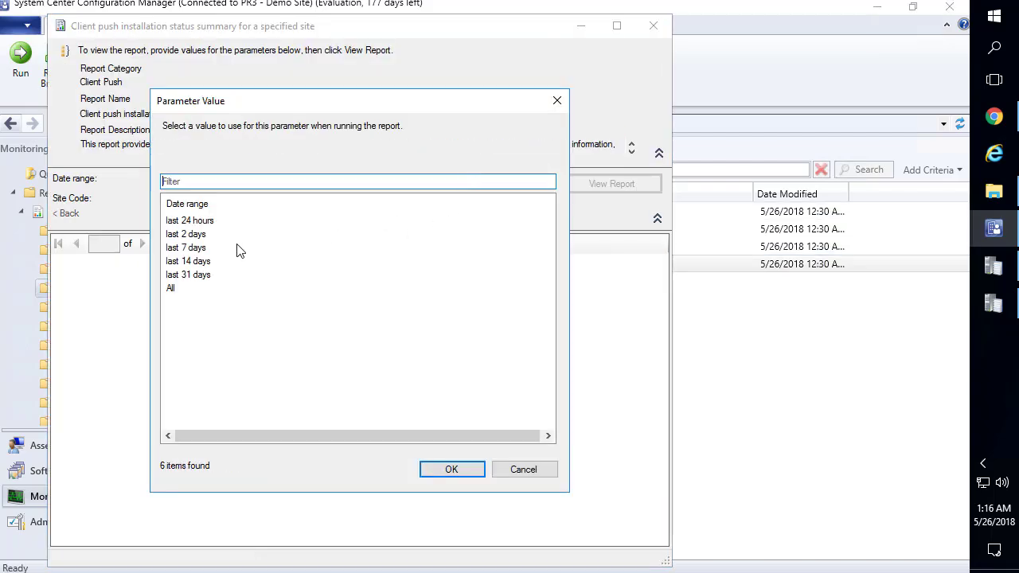
double_click(170, 289)
left_click(480, 200)
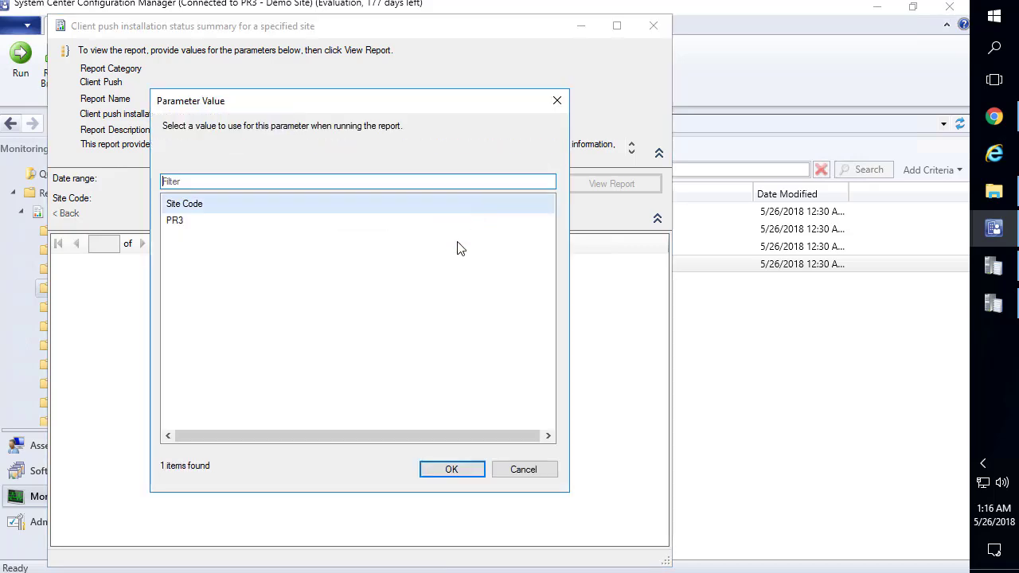
left_click(183, 220)
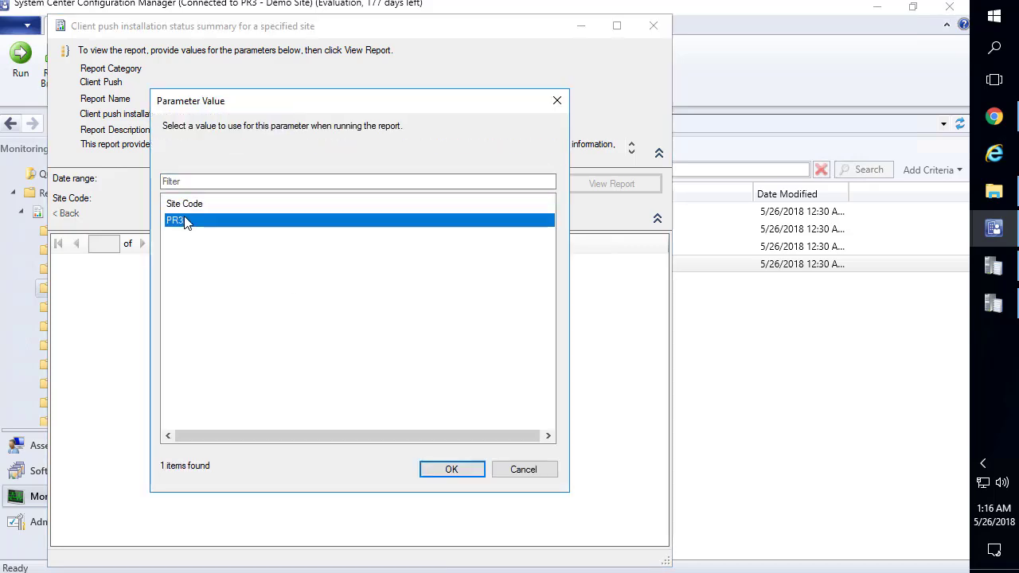
left_click(481, 467)
left_click(603, 191)
left_click(617, 26)
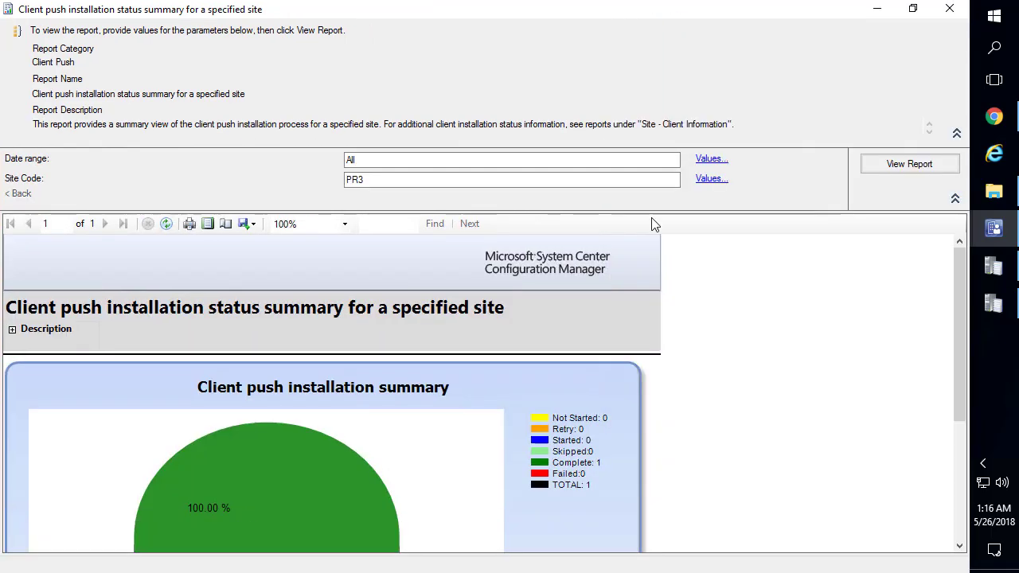
scroll(726, 327, "down", 2)
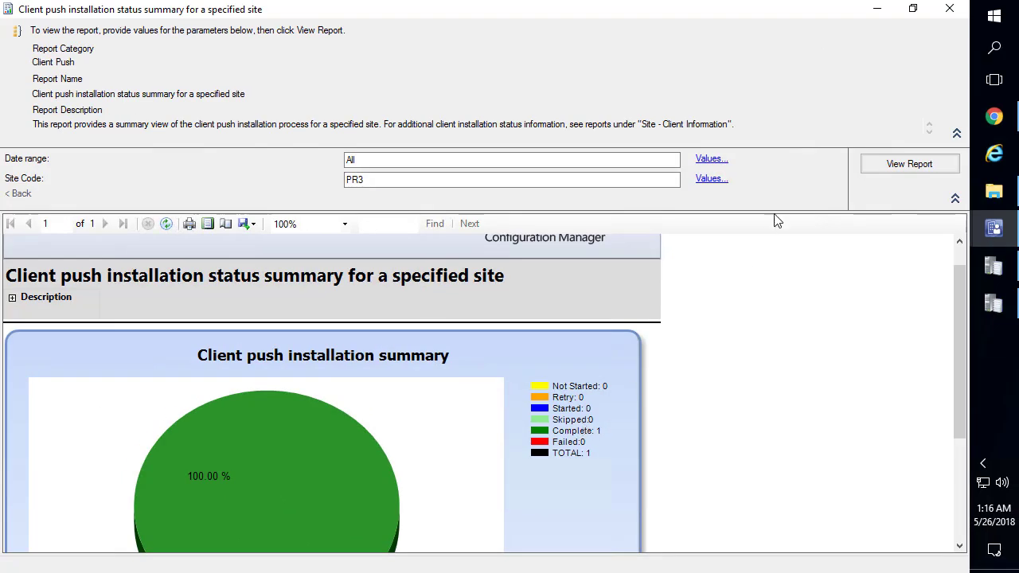
left_click(949, 9)
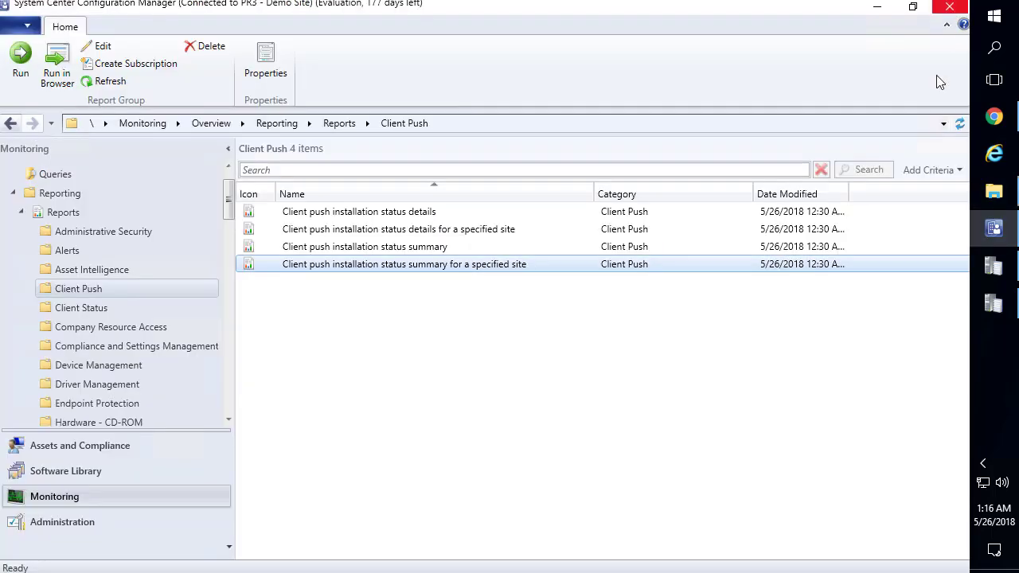
Open wsyncmgr.log from the Site Server - Logs desktop folder in the trace log viewer
left_click(880, 7)
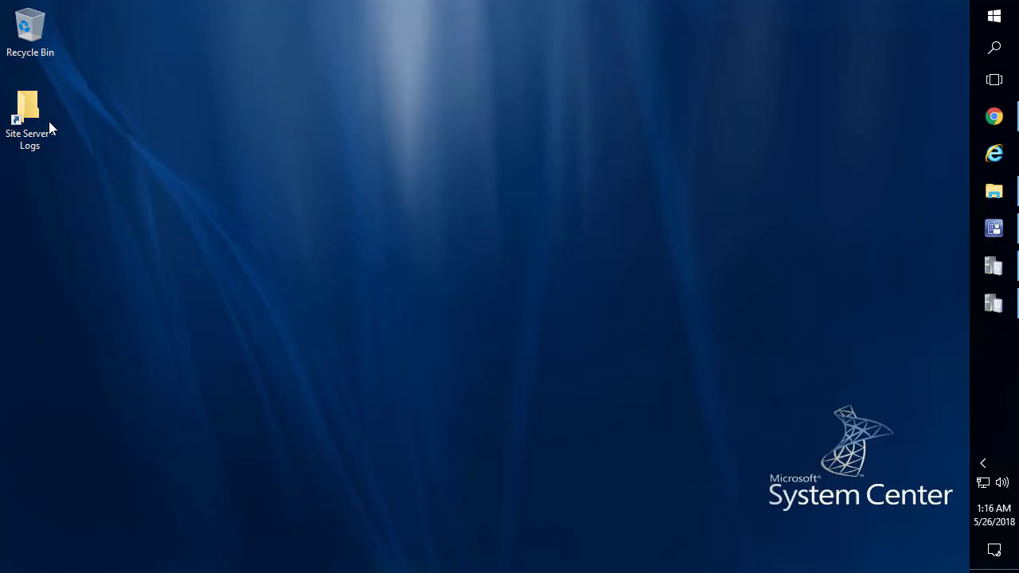
double_click(48, 126)
left_click(437, 287)
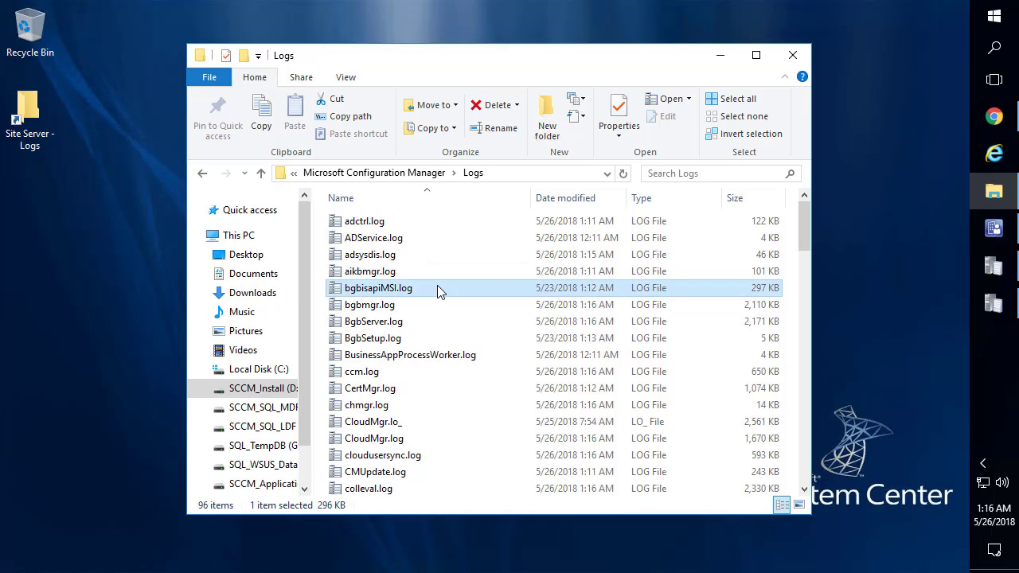
type("ws")
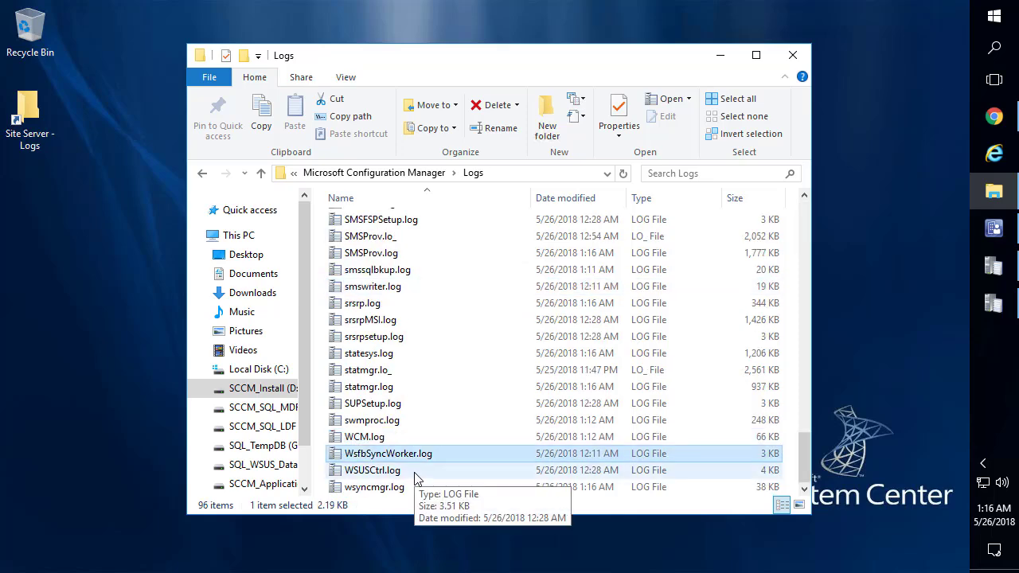
key("Down")
key("Down")
key("Return")
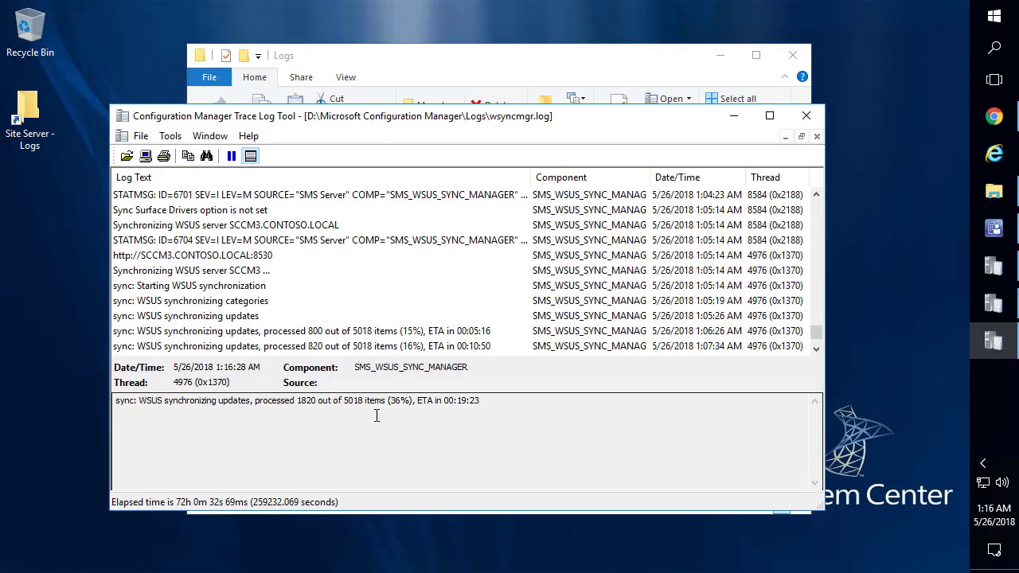
Read the latest sync entry (1820 of 5018, 36%), then return to the Configuration Manager console
left_click(288, 317)
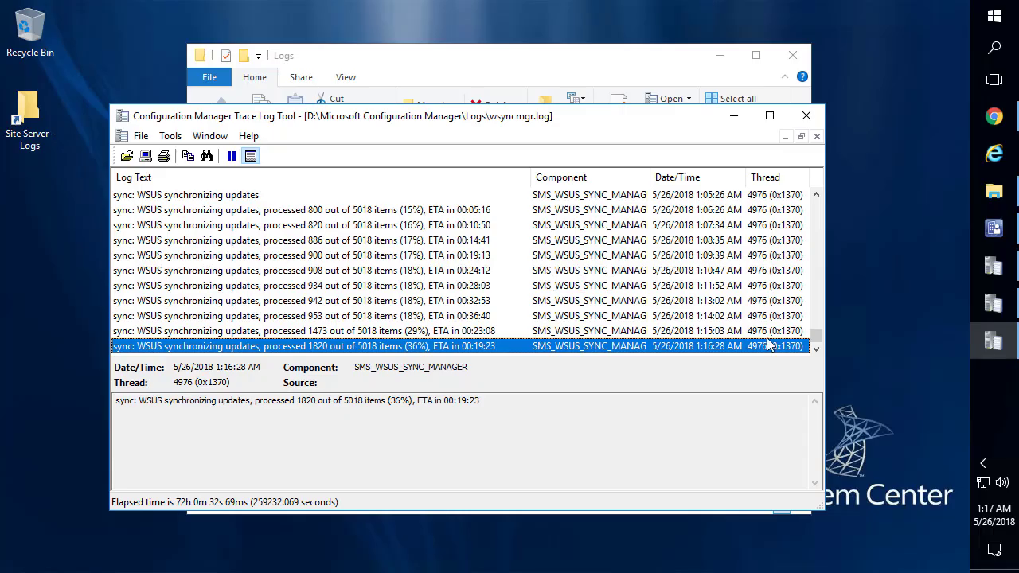
left_click(994, 228)
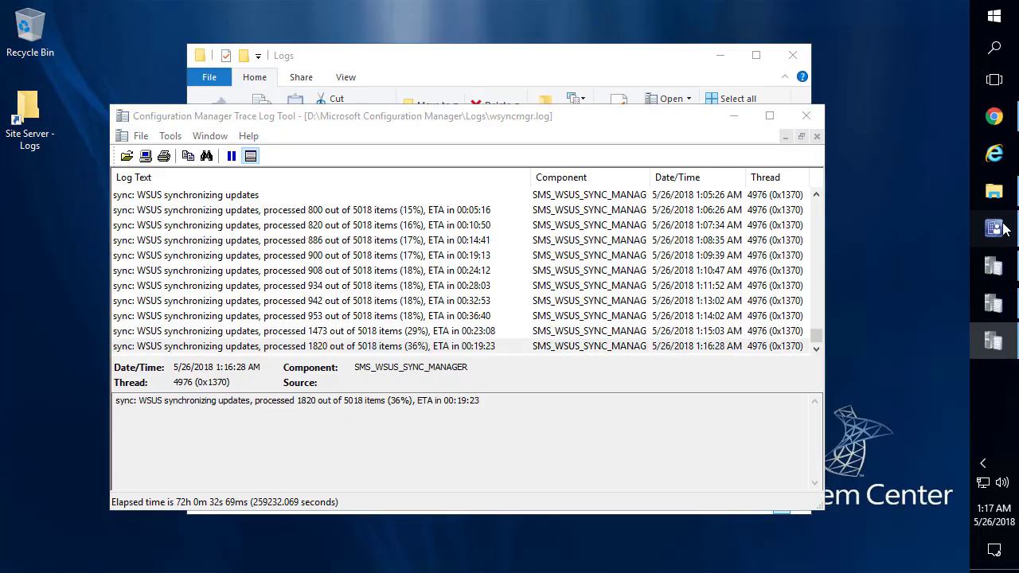